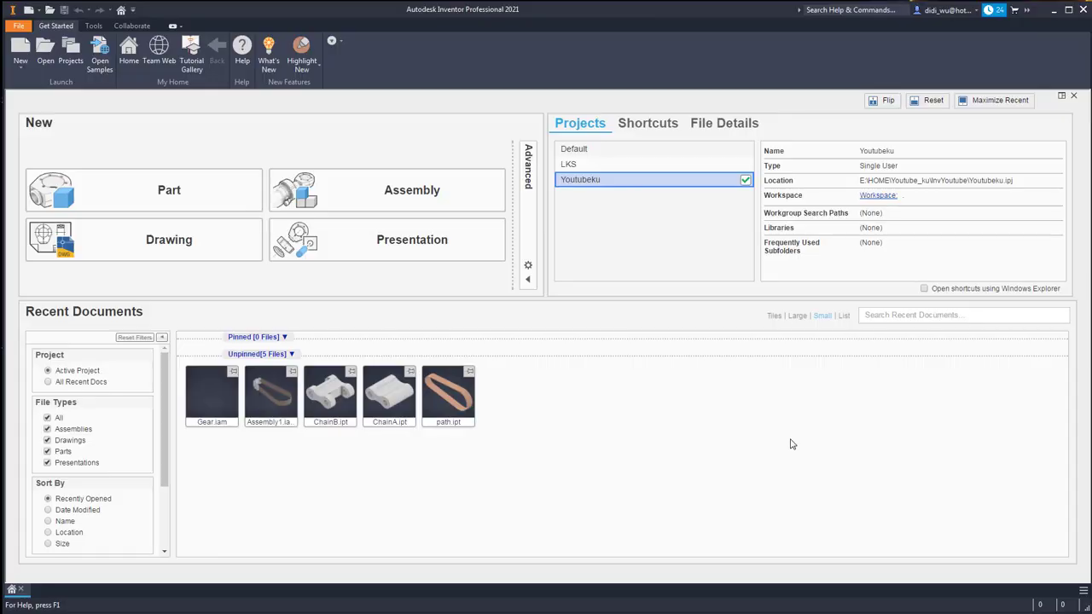
Create a new part and start a 2D sketch on the XY plane
{"action": "left_click", "coordinate": [182, 202]}
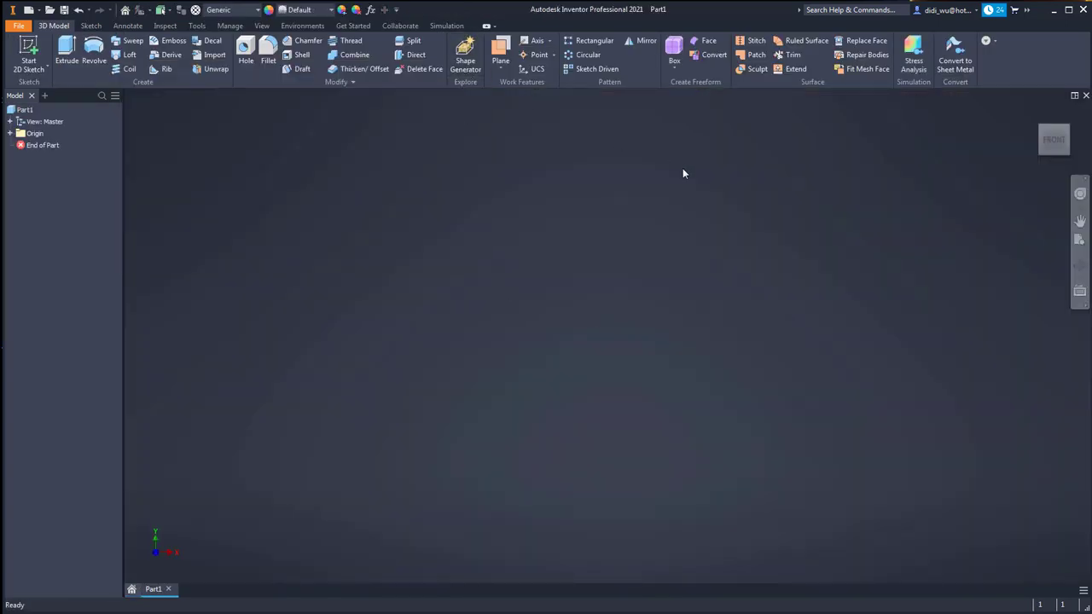
{"action": "left_click", "coordinate": [90, 26]}
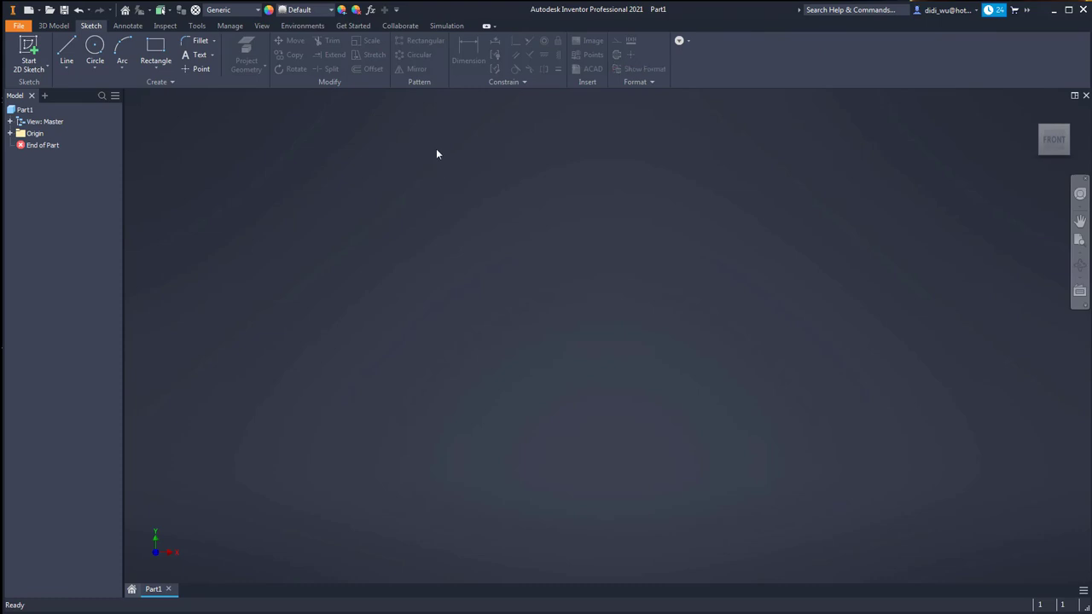
{"action": "left_click", "coordinate": [28, 51]}
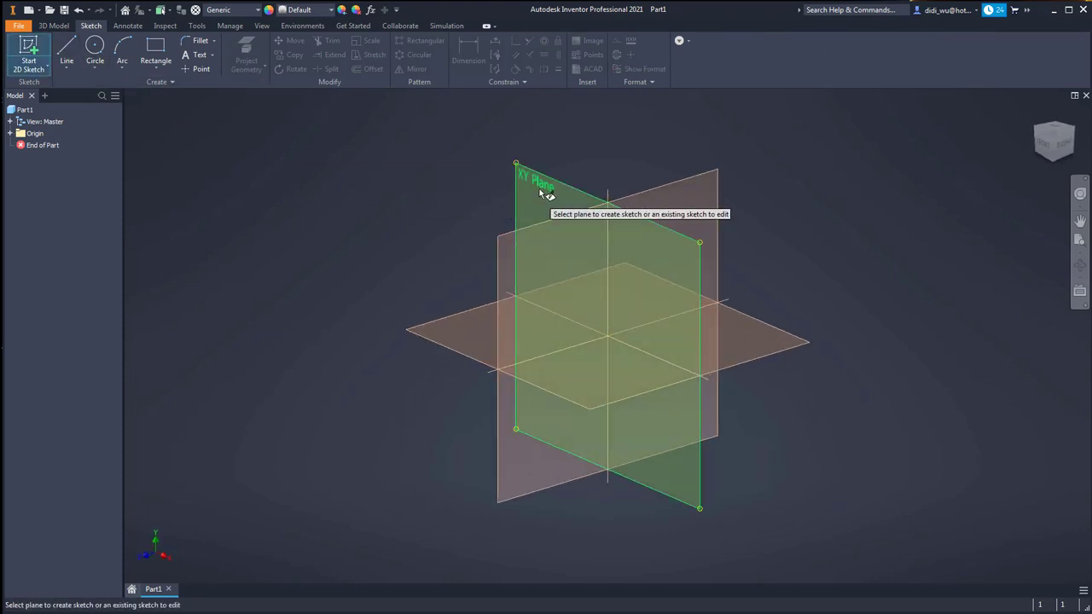
{"action": "left_click", "coordinate": [548, 191]}
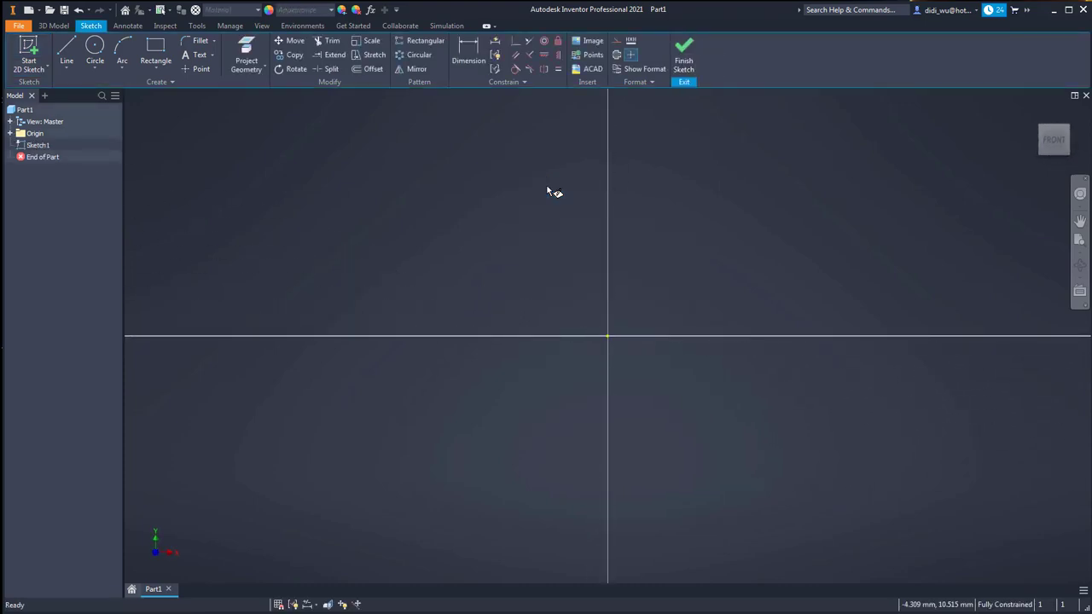
Insert the image Top.png into the sketch and place it once over the origin
{"action": "left_click", "coordinate": [593, 43]}
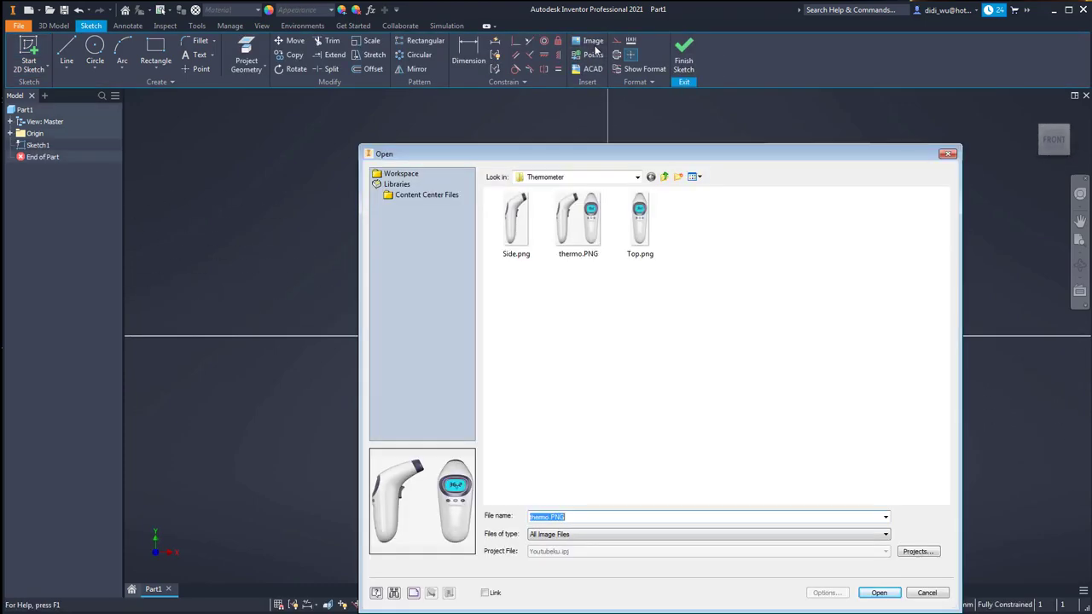
{"action": "left_click", "coordinate": [649, 229]}
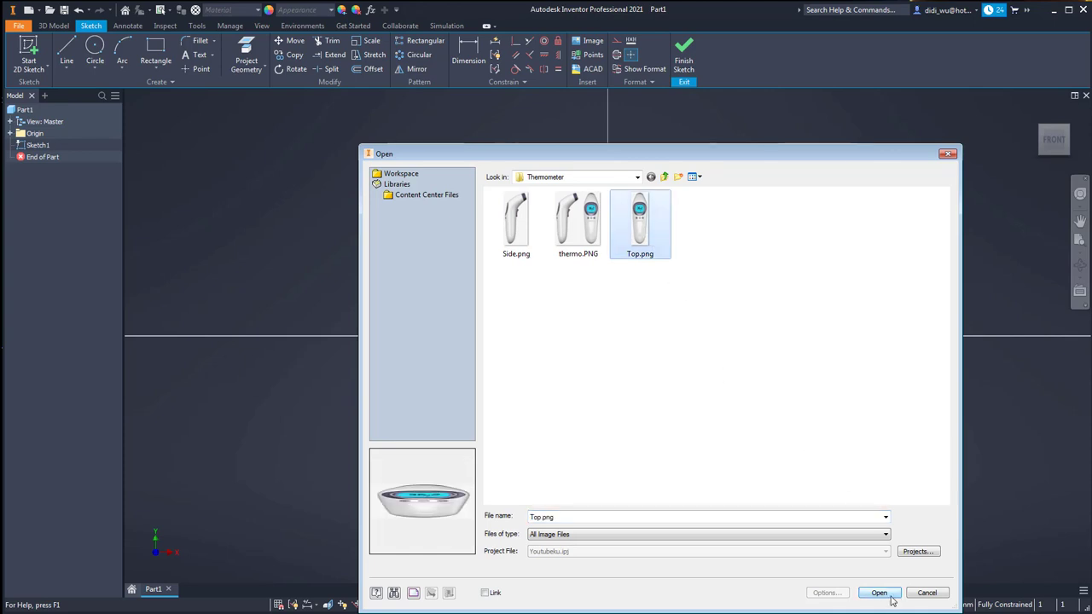
{"action": "left_click", "coordinate": [891, 599]}
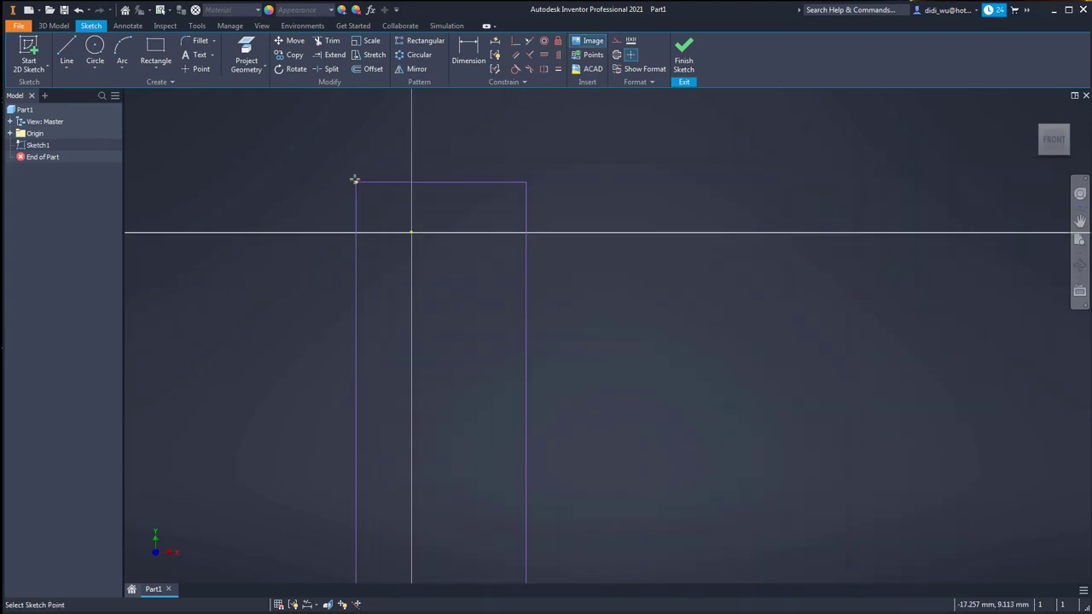
{"action": "scroll", "coordinate": [354, 179], "scroll_direction": "down", "scroll_amount": 3}
{"action": "middle_click_drag", "start_coordinate": [354, 179], "coordinate": [466, 305]}
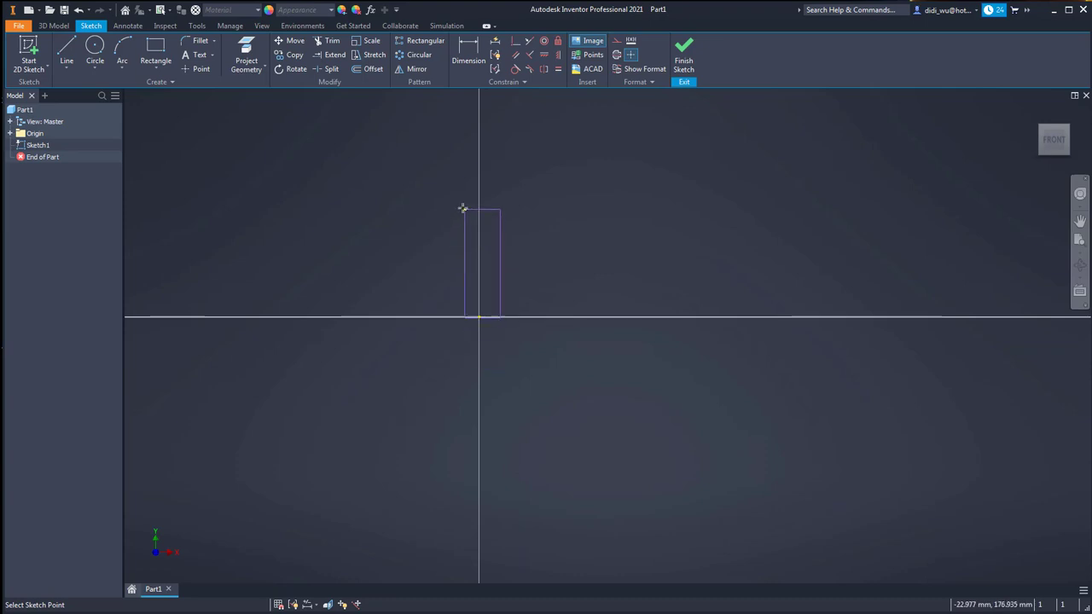
{"action": "left_click", "coordinate": [462, 242]}
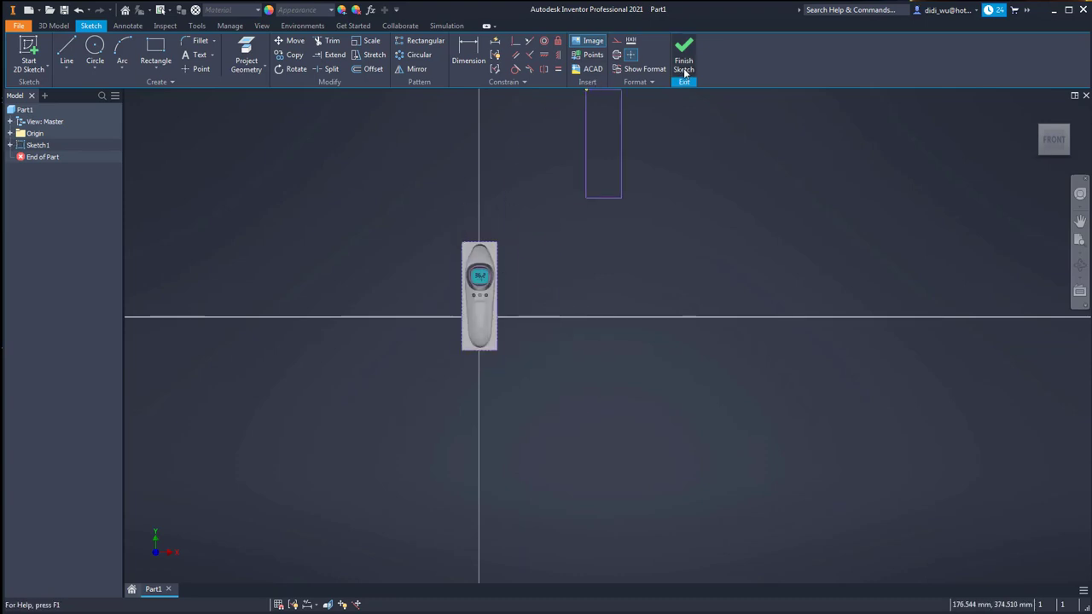
{"action": "right_click", "coordinate": [465, 162]}
{"action": "left_click", "coordinate": [469, 128]}
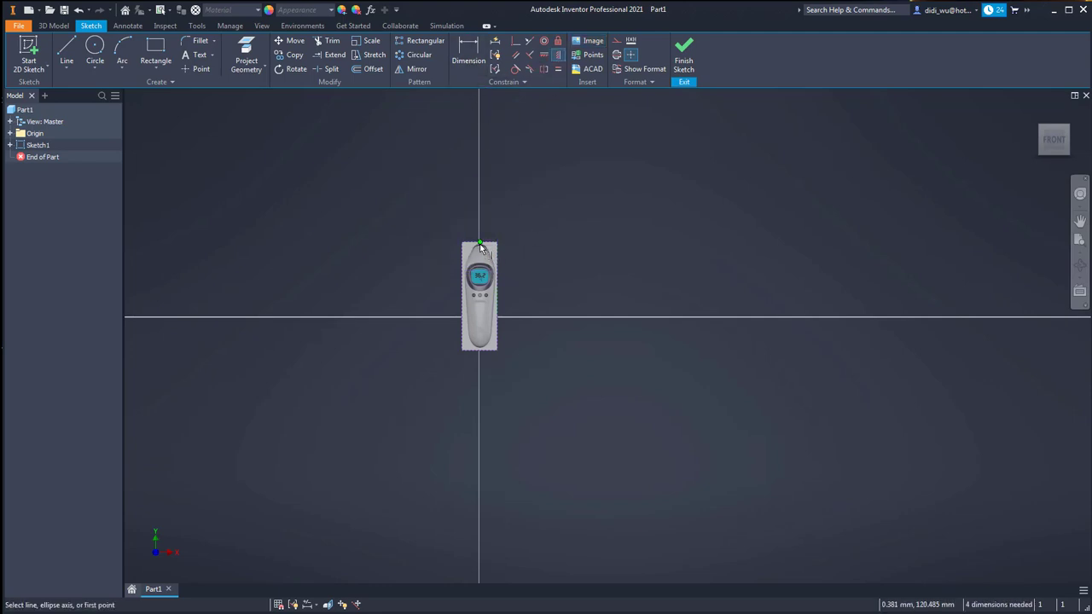
Centre the top-view image on the origin with vertical and horizontal constraints on its edge midpoints, and finish the sketch
{"action": "left_click", "coordinate": [479, 317]}
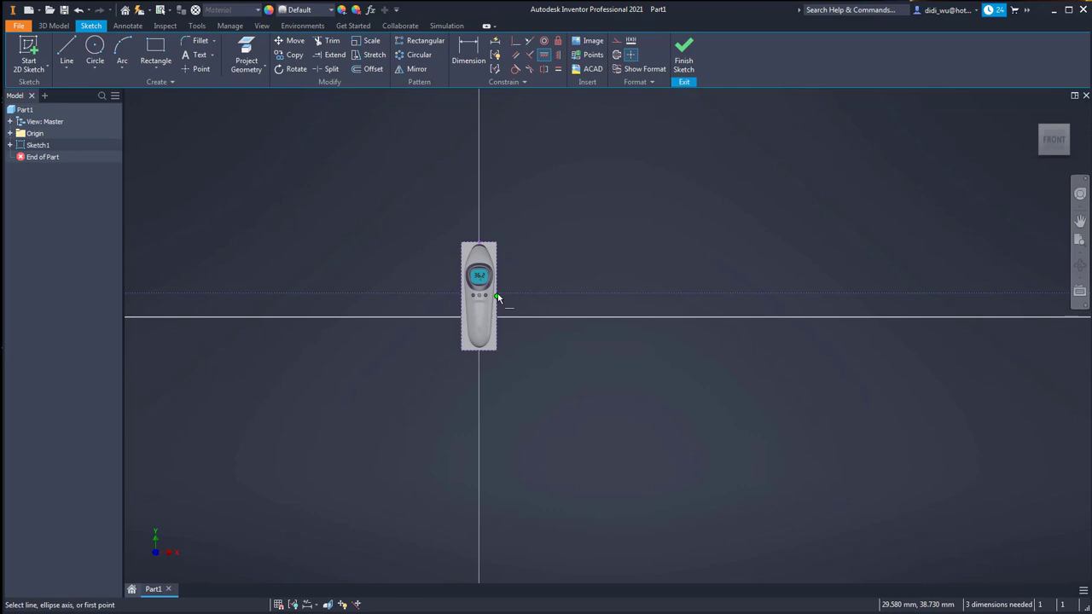
{"action": "left_click", "coordinate": [479, 318]}
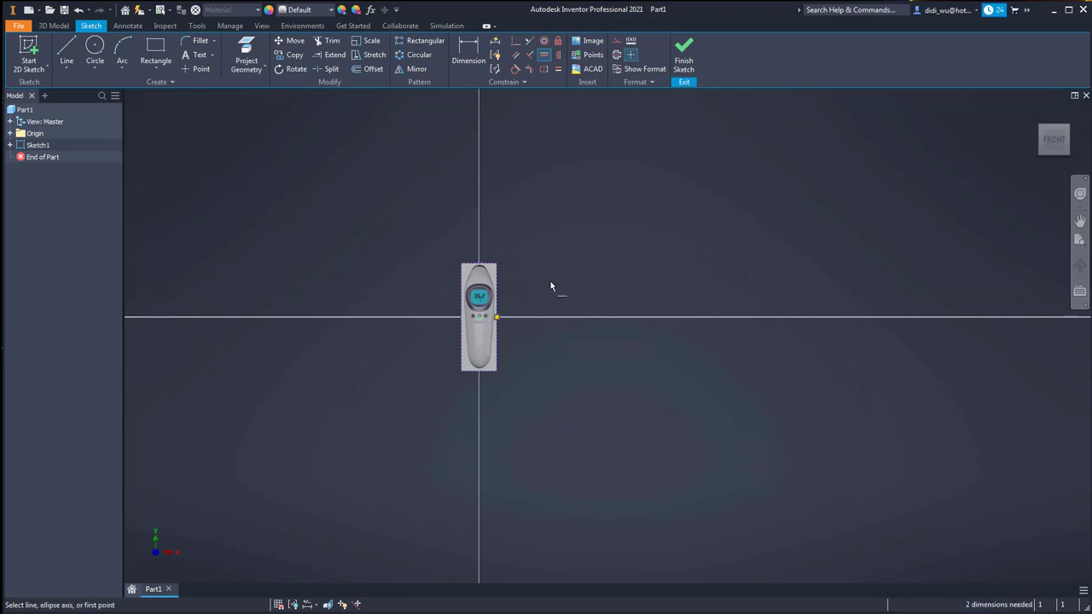
{"action": "right_click", "coordinate": [666, 194]}
{"action": "left_click", "coordinate": [694, 193]}
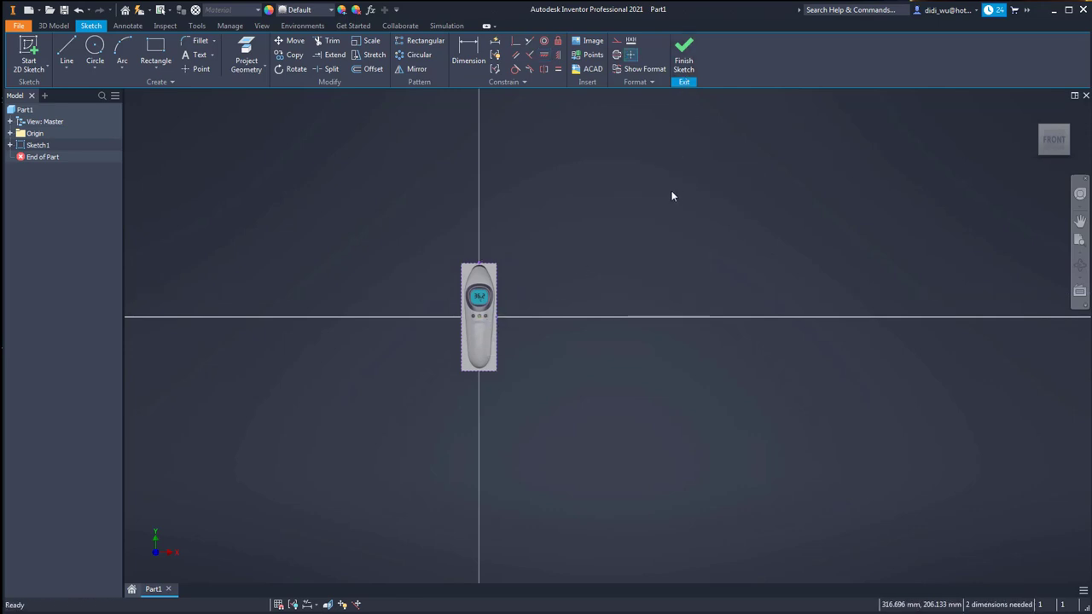
{"action": "left_click", "coordinate": [681, 55]}
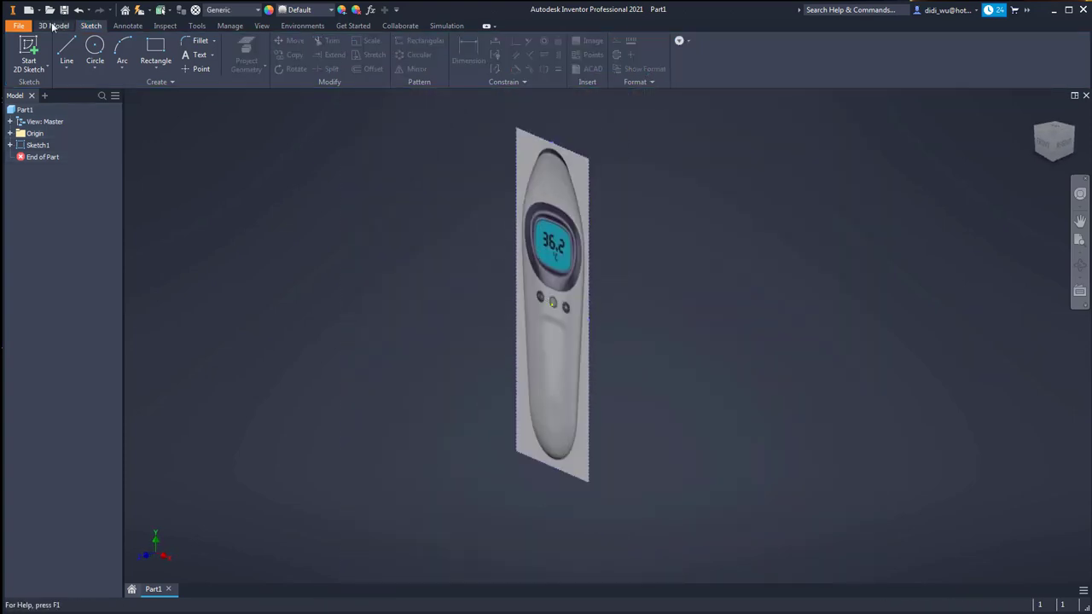
Start a sketch on the YZ plane and insert the image Side.png once near the origin
{"action": "left_click", "coordinate": [32, 52]}
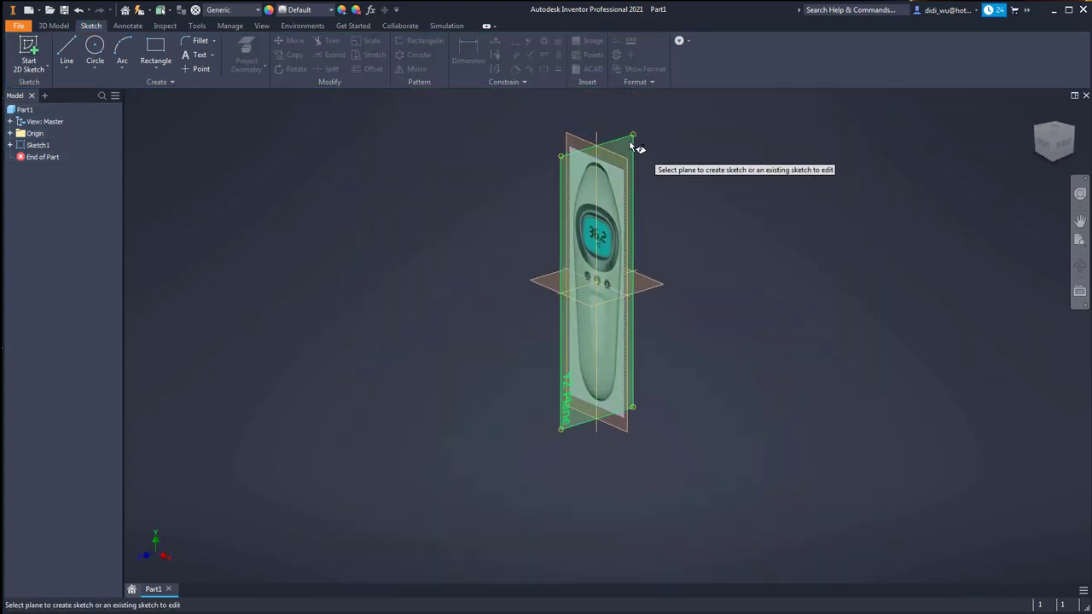
{"action": "left_click", "coordinate": [629, 145]}
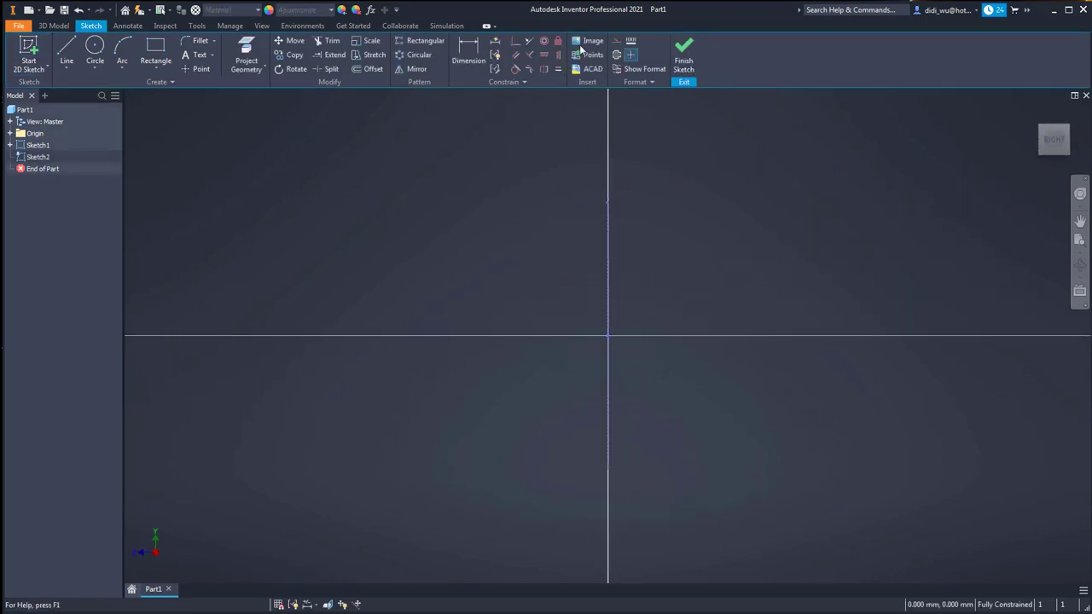
{"action": "left_click", "coordinate": [587, 44]}
{"action": "left_click", "coordinate": [516, 222]}
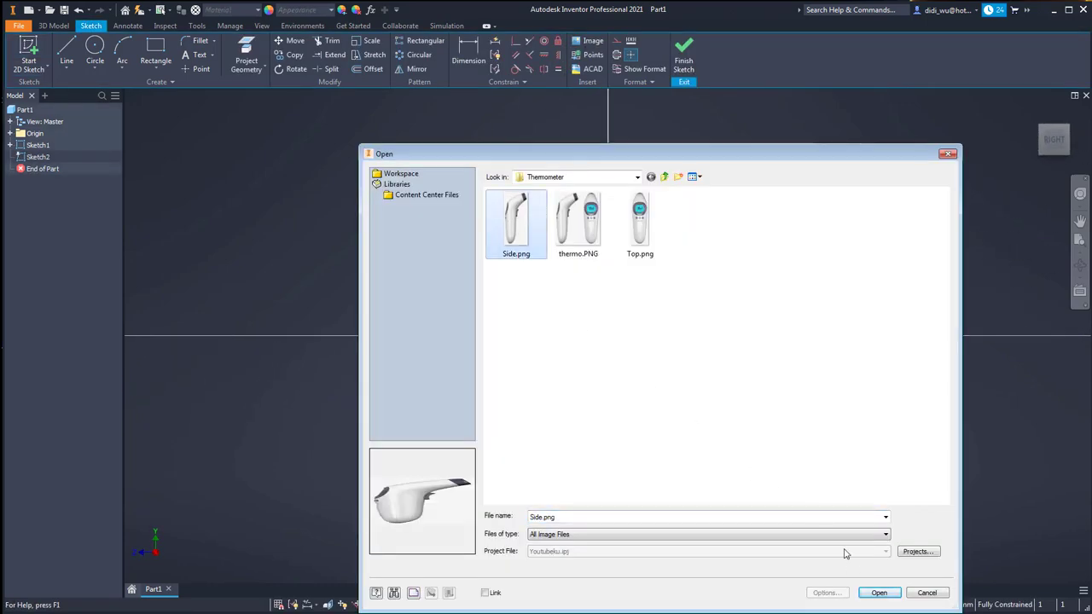
{"action": "left_click", "coordinate": [879, 593]}
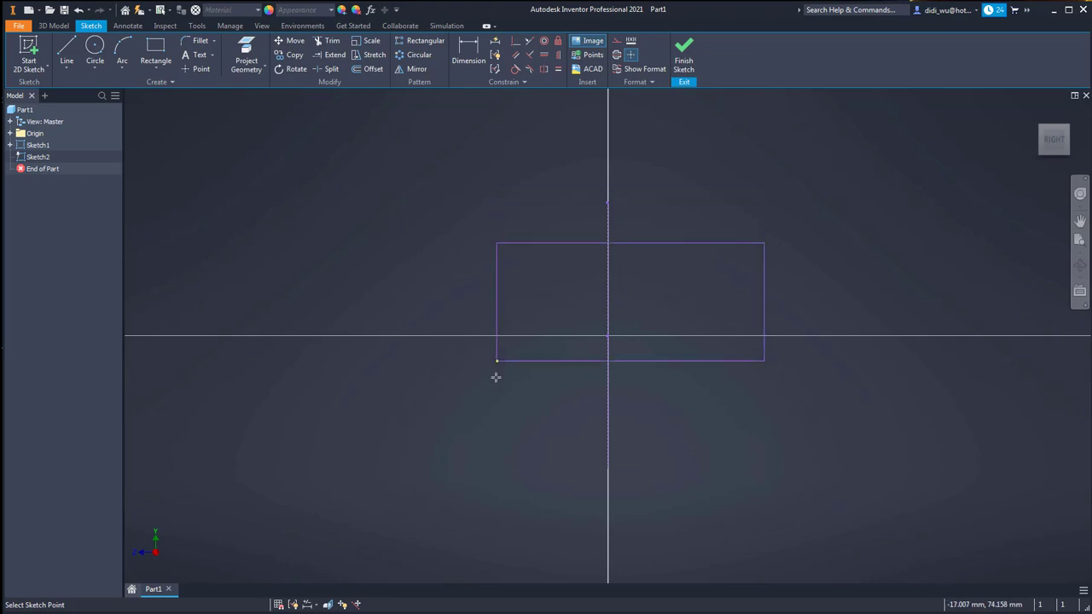
{"action": "left_click", "coordinate": [481, 402]}
{"action": "right_click", "coordinate": [544, 238]}
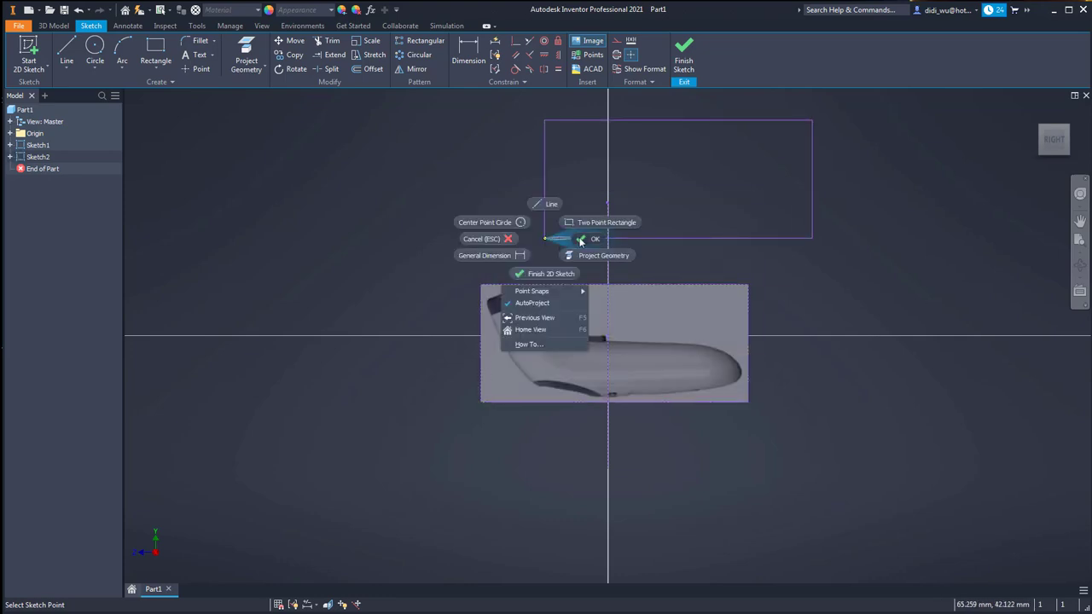
{"action": "left_click", "coordinate": [582, 240]}
Rotate the side-view image upright and centre it on the origin with horizontal and vertical constraints
{"action": "left_click_drag", "start_coordinate": [749, 288], "coordinate": [829, 405]}
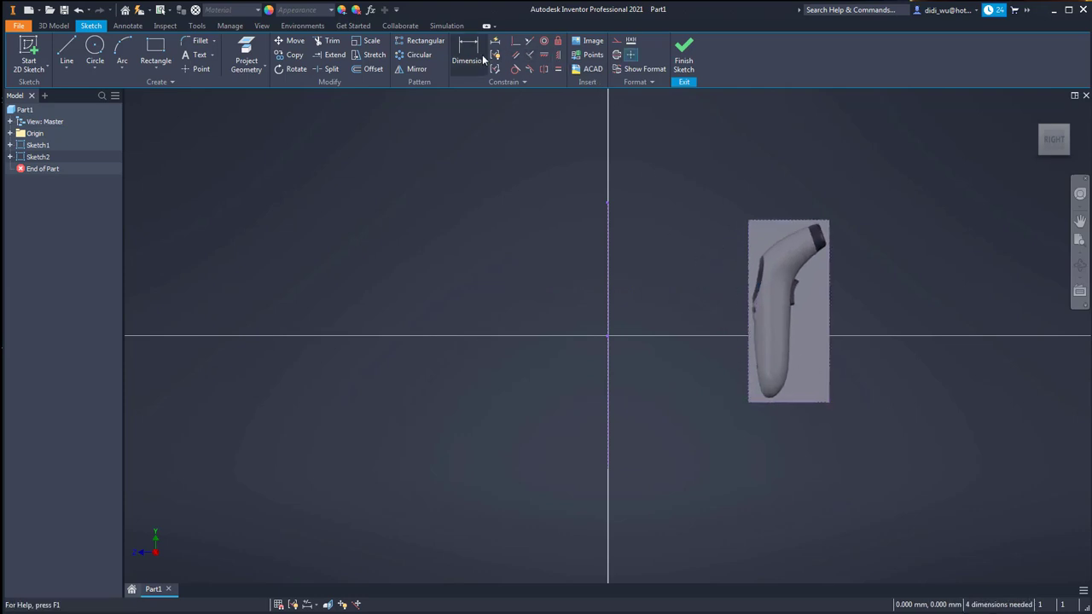
{"action": "left_click", "coordinate": [544, 55]}
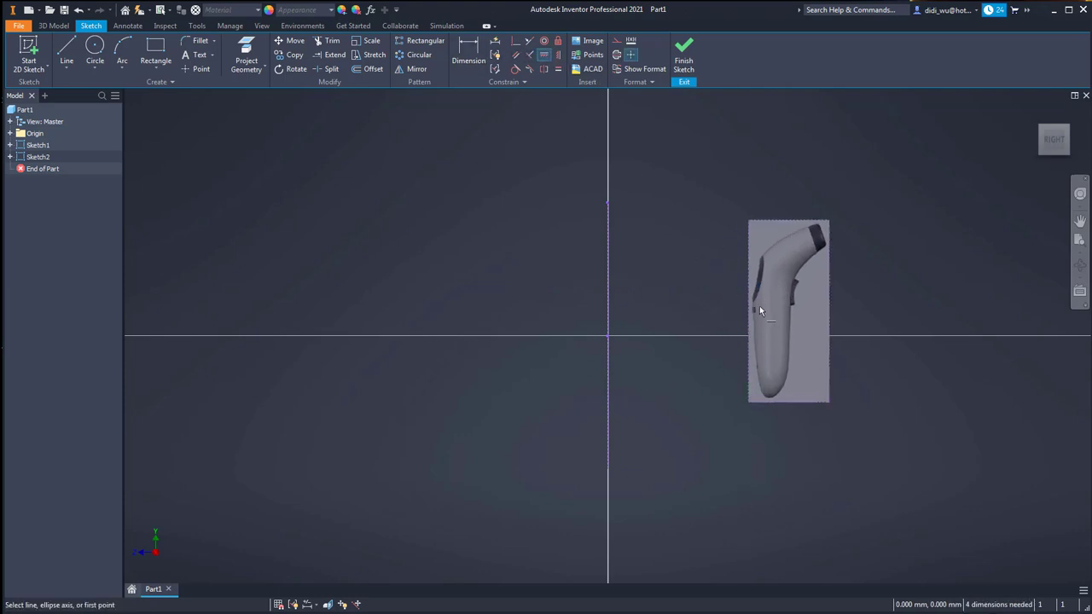
{"action": "left_click", "coordinate": [608, 338]}
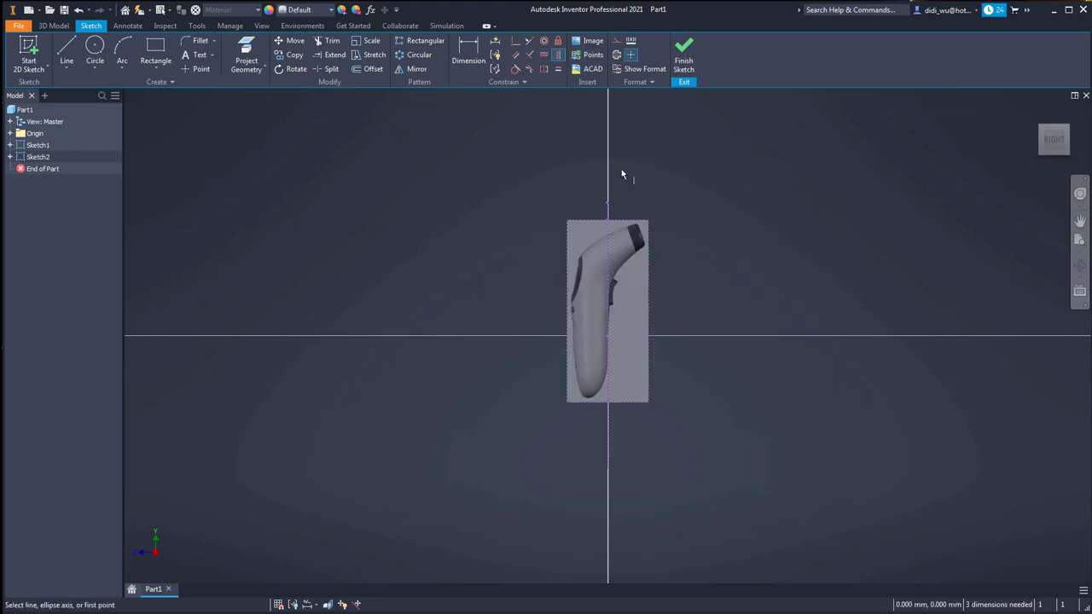
{"action": "left_click", "coordinate": [609, 336]}
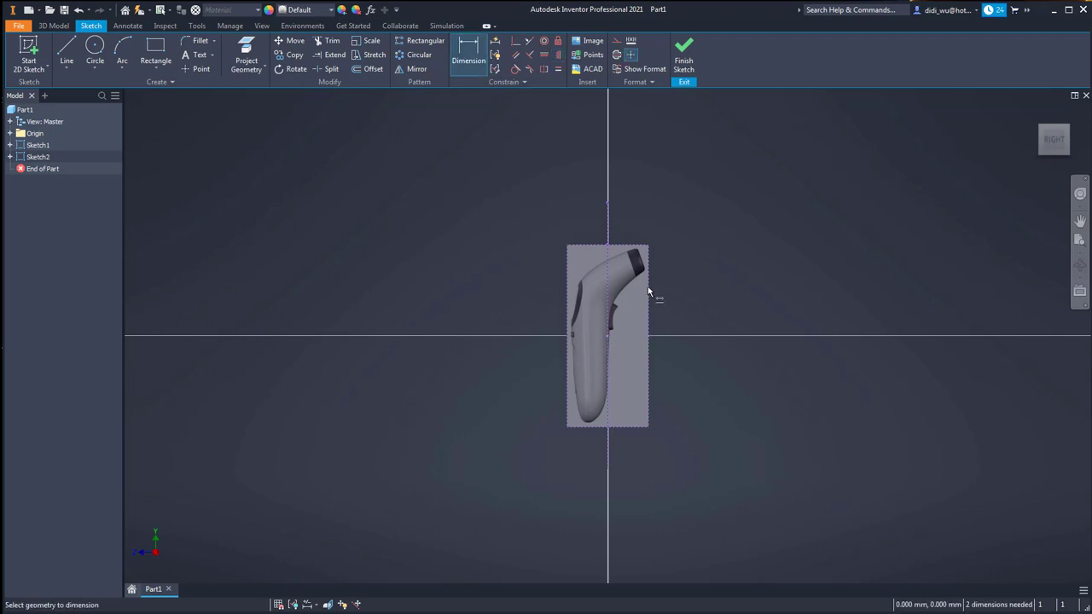
Dimension the side-view image's height as 180 mm and finish the sketch
{"action": "left_click", "coordinate": [722, 321]}
{"action": "type", "text": "180"}
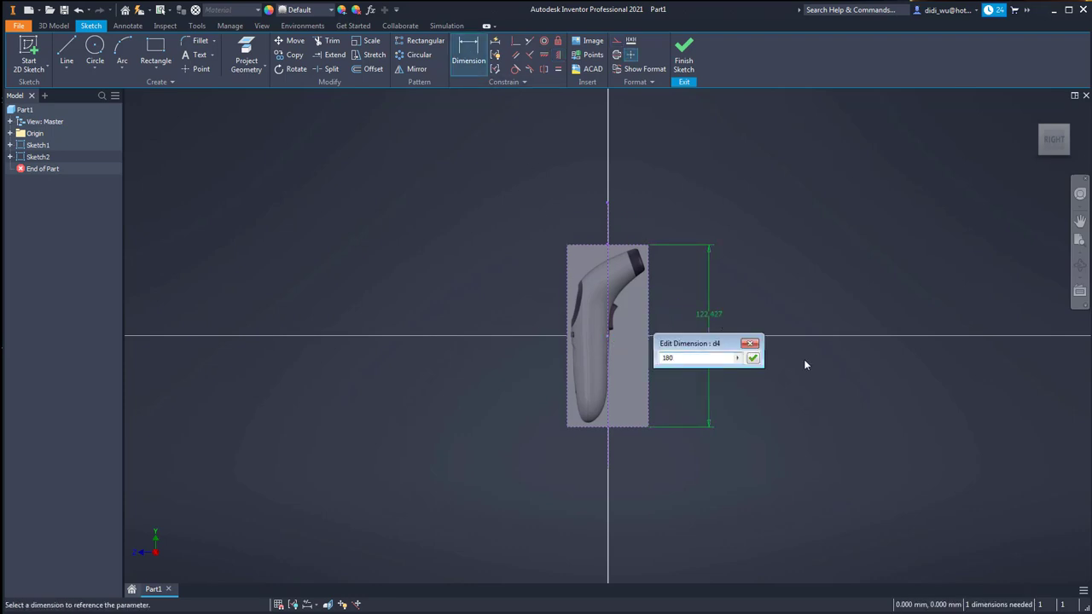
{"action": "key", "text": "Return"}
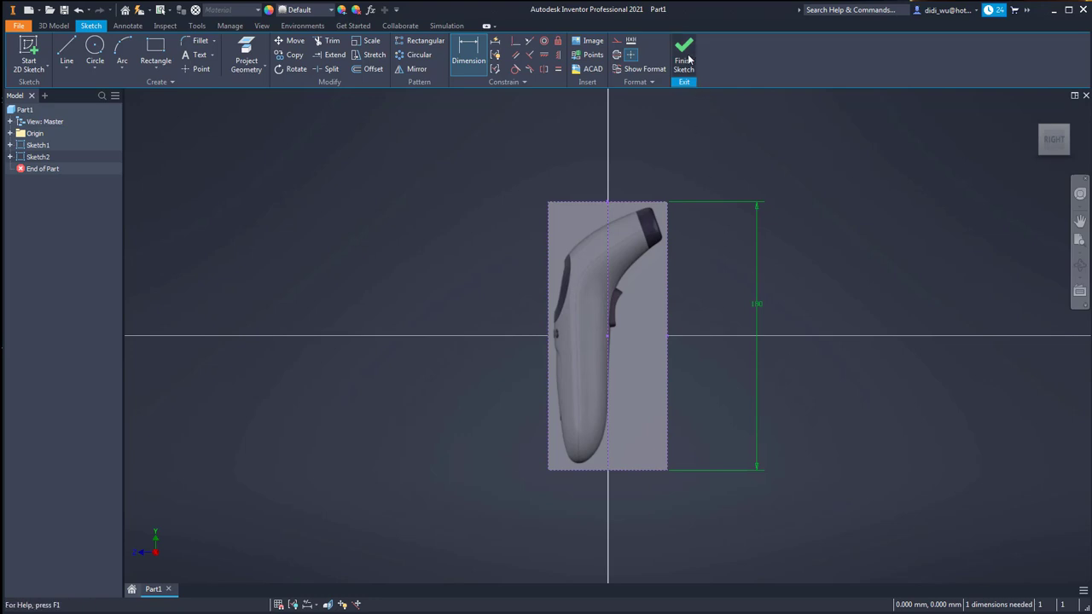
{"action": "left_click", "coordinate": [685, 53]}
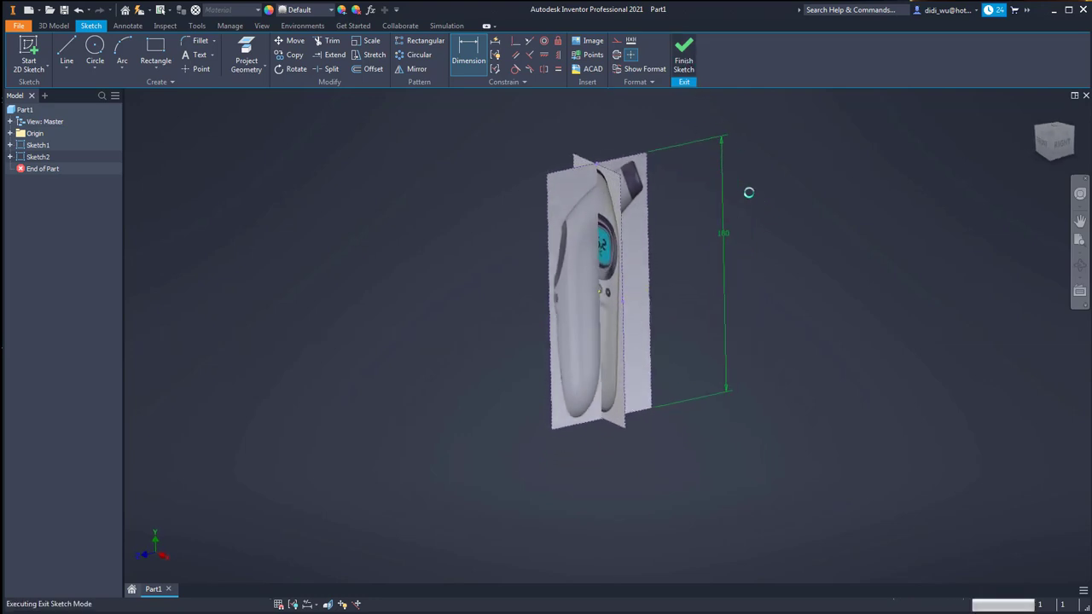
Reopen Sketch1, dimension the top-view image's height as 180 mm, and finish the sketch
{"action": "double_click", "coordinate": [25, 148]}
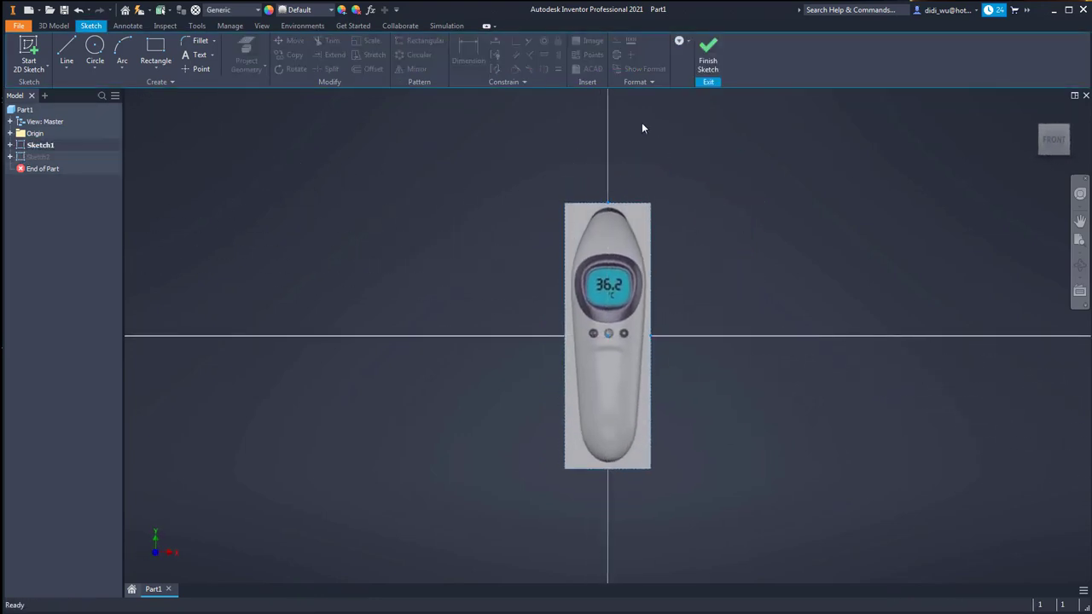
{"action": "key", "text": "d"}
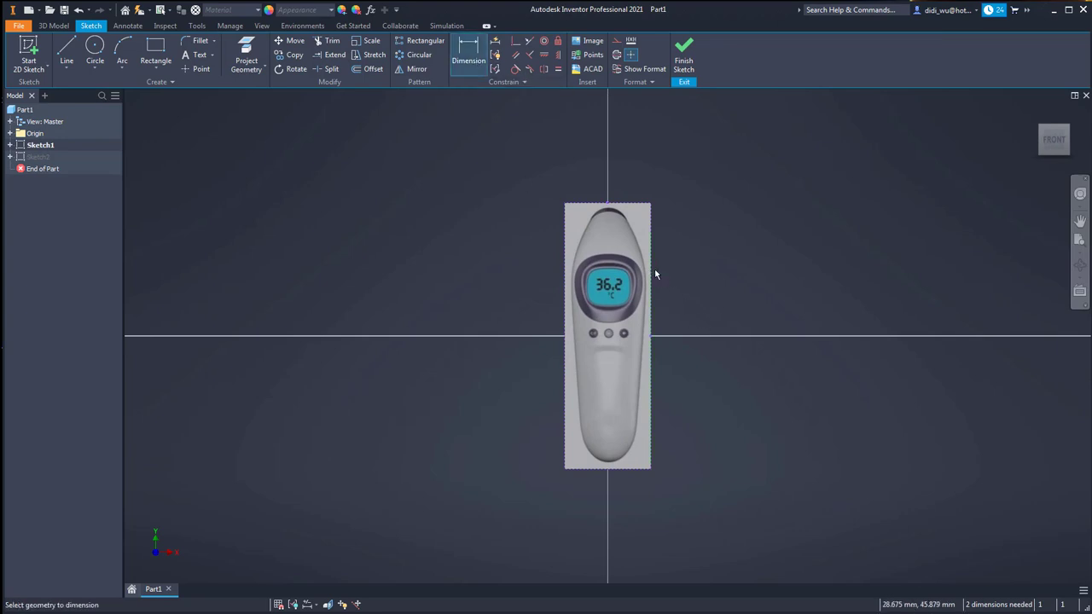
{"action": "left_click", "coordinate": [650, 274]}
{"action": "left_click", "coordinate": [710, 325]}
{"action": "key", "text": "Return"}
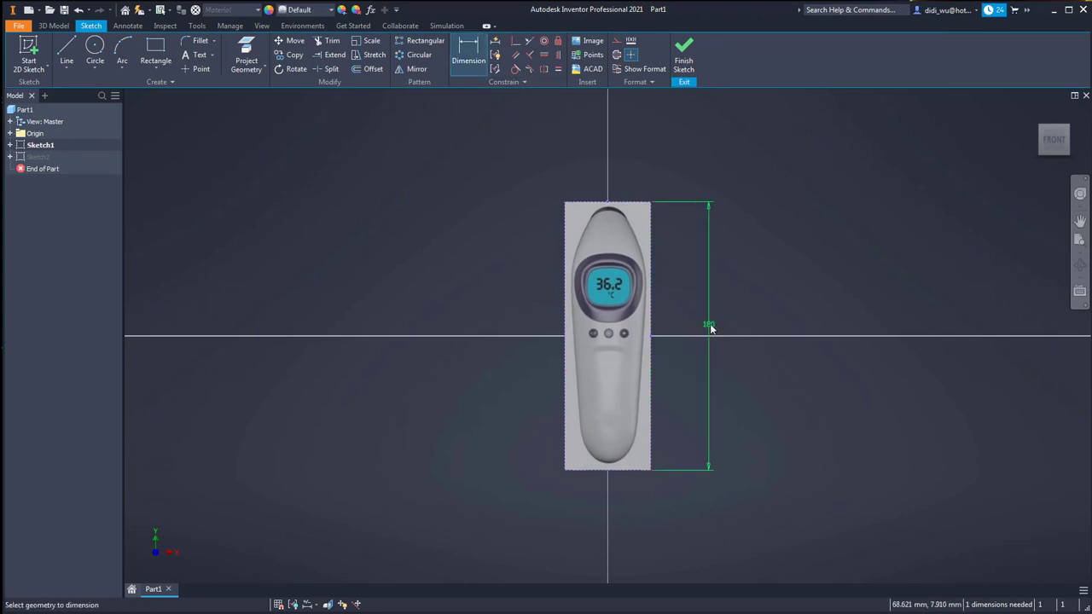
{"action": "left_click", "coordinate": [684, 64]}
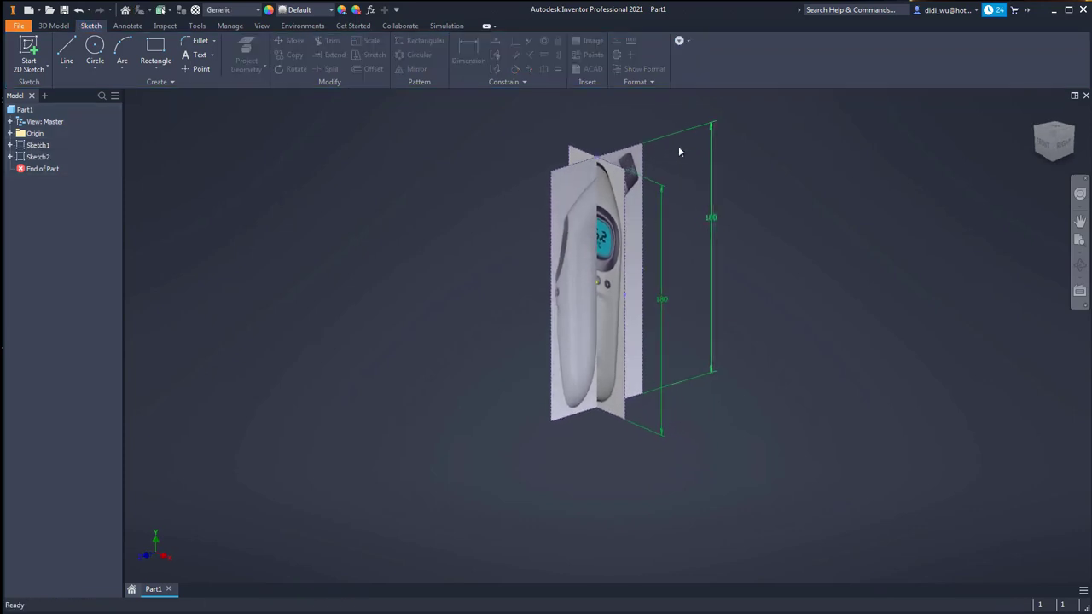
Start a freeform cylinder on the XZ plane, centred on the side-view image line, offset from the origin to the handle side
{"action": "mouse_move", "coordinate": [631, 196]}
{"action": "middle_mouse_down", "text": "shift"}
{"action": "mouse_move", "coordinate": [631, 184]}
{"action": "mouse_move", "coordinate": [793, 257]}
{"action": "mouse_move", "coordinate": [783, 251]}
{"action": "middle_mouse_up", "text": "shift"}
{"action": "scroll", "coordinate": [783, 252], "scroll_direction": "down", "scroll_amount": 5}
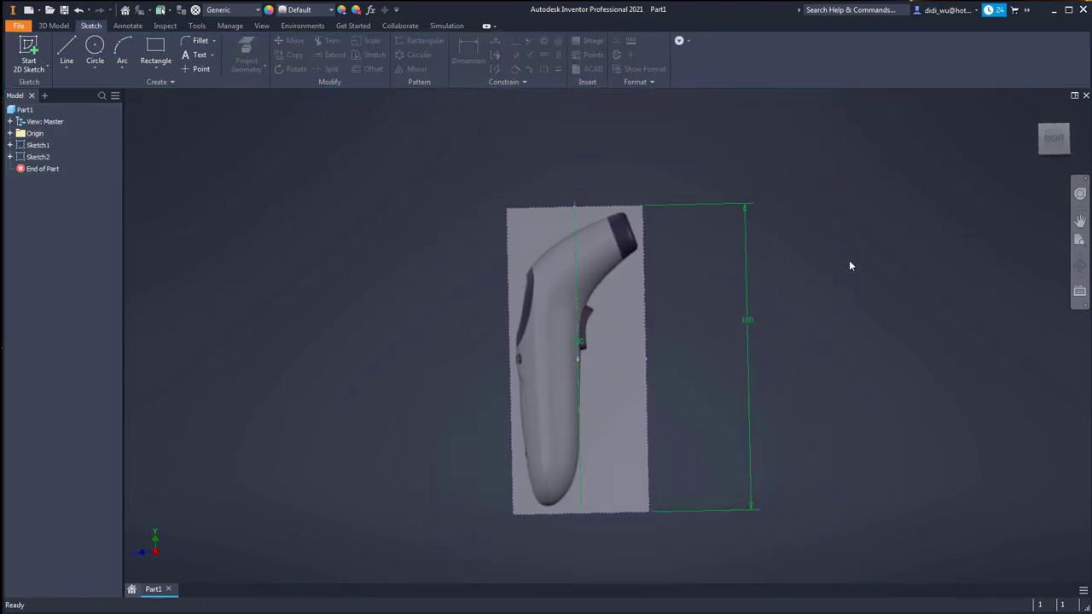
{"action": "middle_click_drag", "start_coordinate": [849, 260], "coordinate": [822, 254], "text": "shift"}
{"action": "middle_click_drag", "start_coordinate": [823, 259], "coordinate": [815, 272], "text": "shift"}
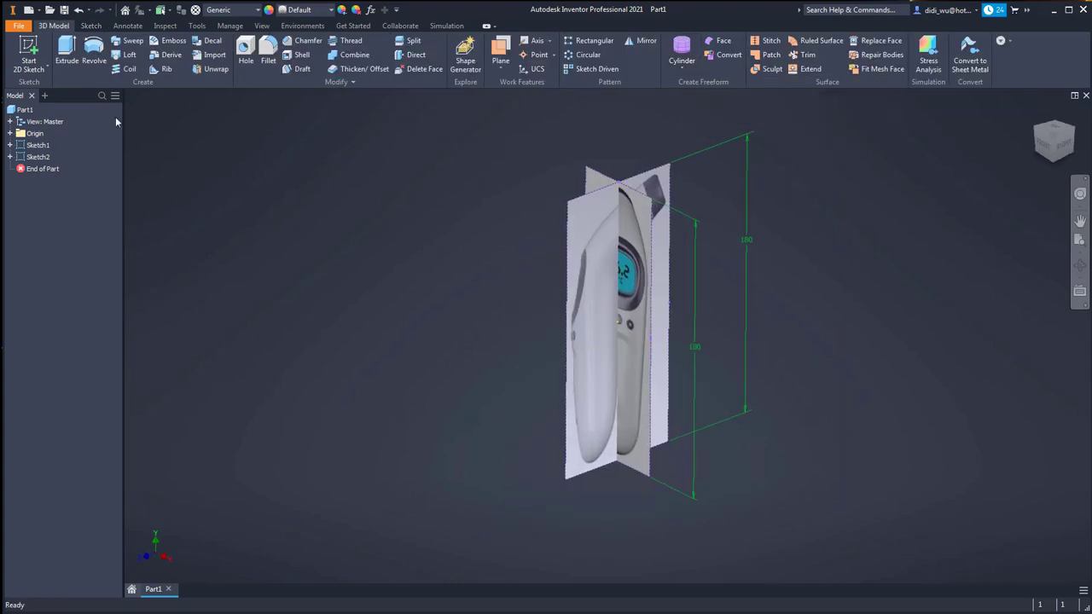
{"action": "left_click", "coordinate": [683, 69]}
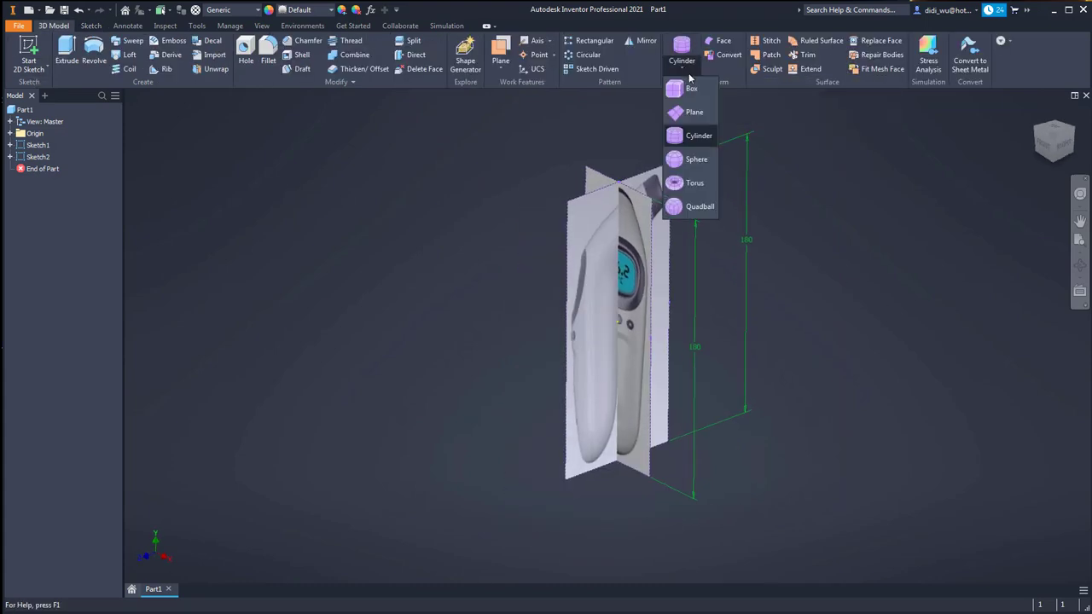
{"action": "left_click", "coordinate": [693, 137]}
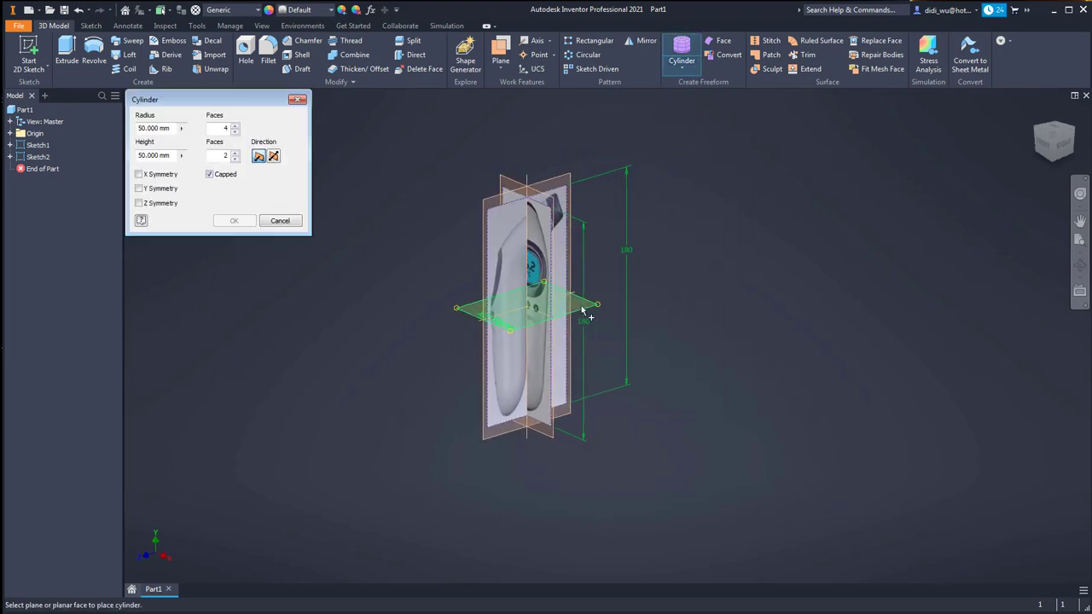
{"action": "left_click", "coordinate": [582, 309]}
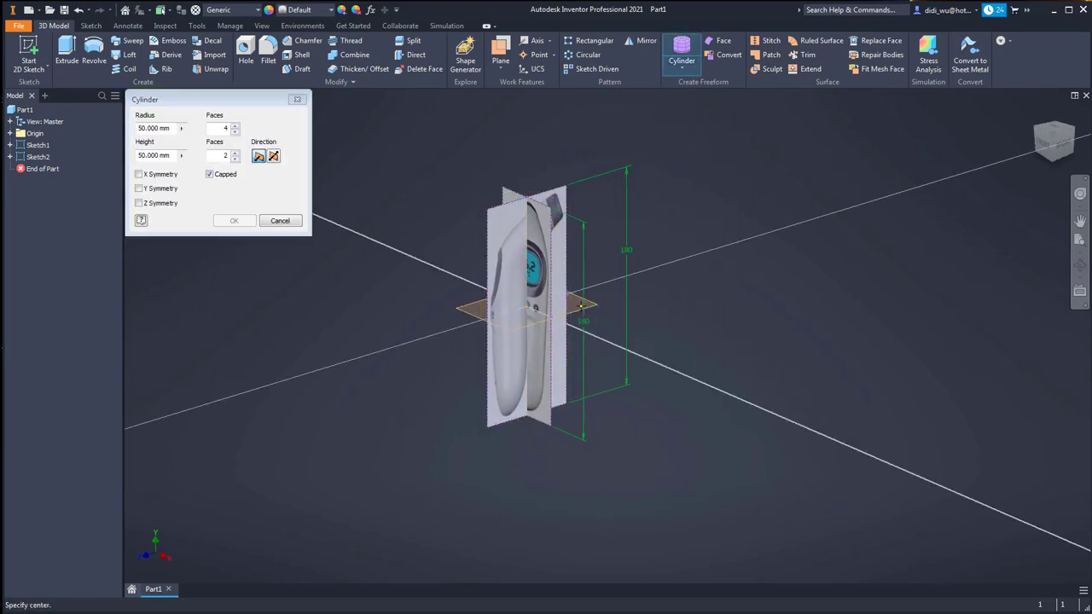
{"action": "left_click", "coordinate": [1056, 128]}
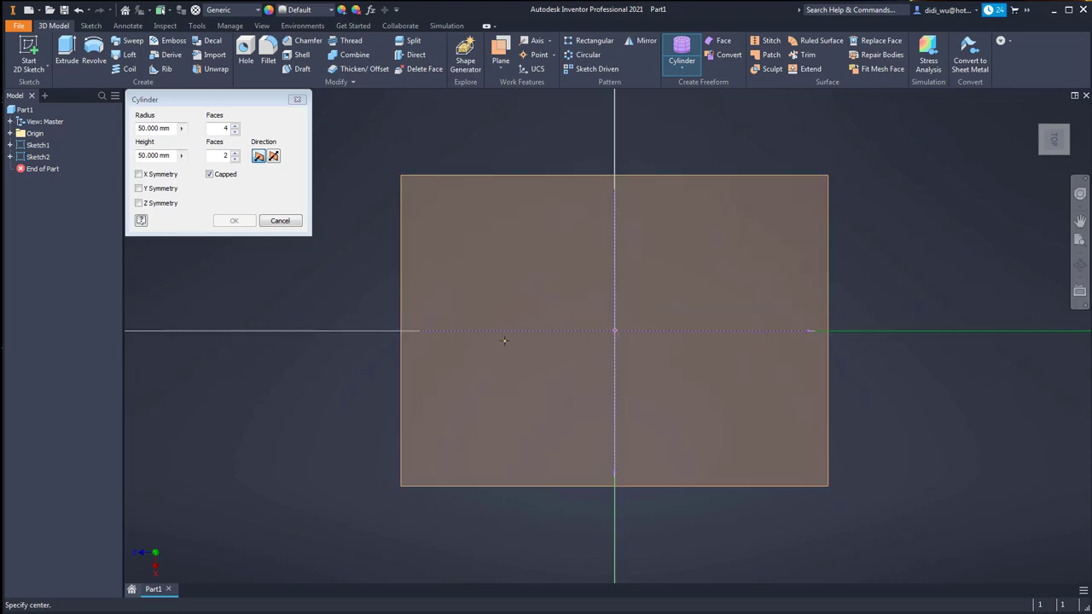
{"action": "left_click", "coordinate": [514, 330]}
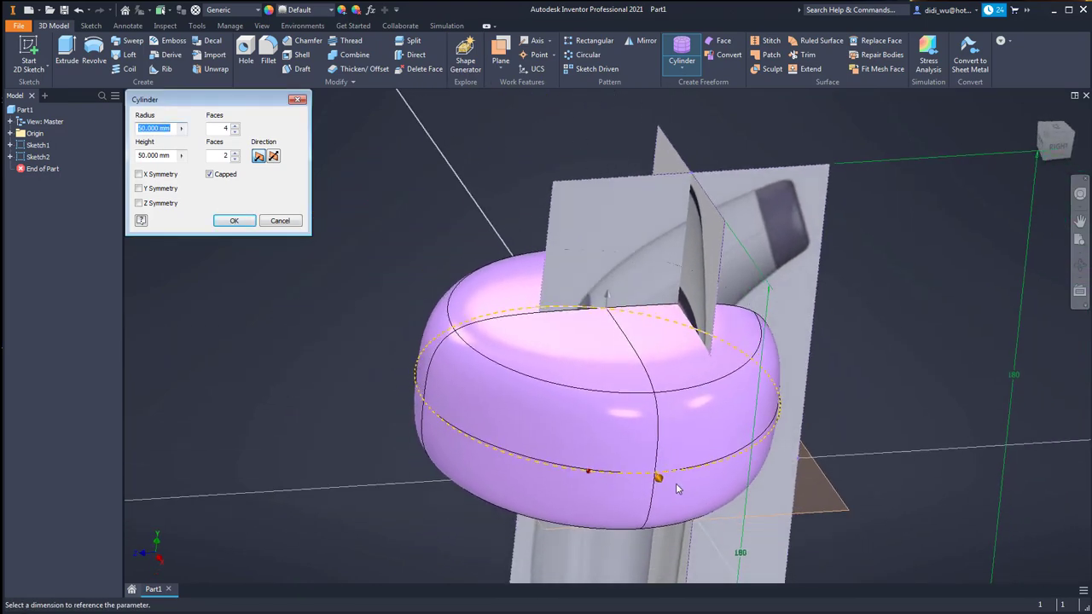
Create the cylinder uncapped with a 21.25 mm radius, 50 mm height, 4 by 1 faces and Y symmetry
{"action": "left_click", "coordinate": [209, 175]}
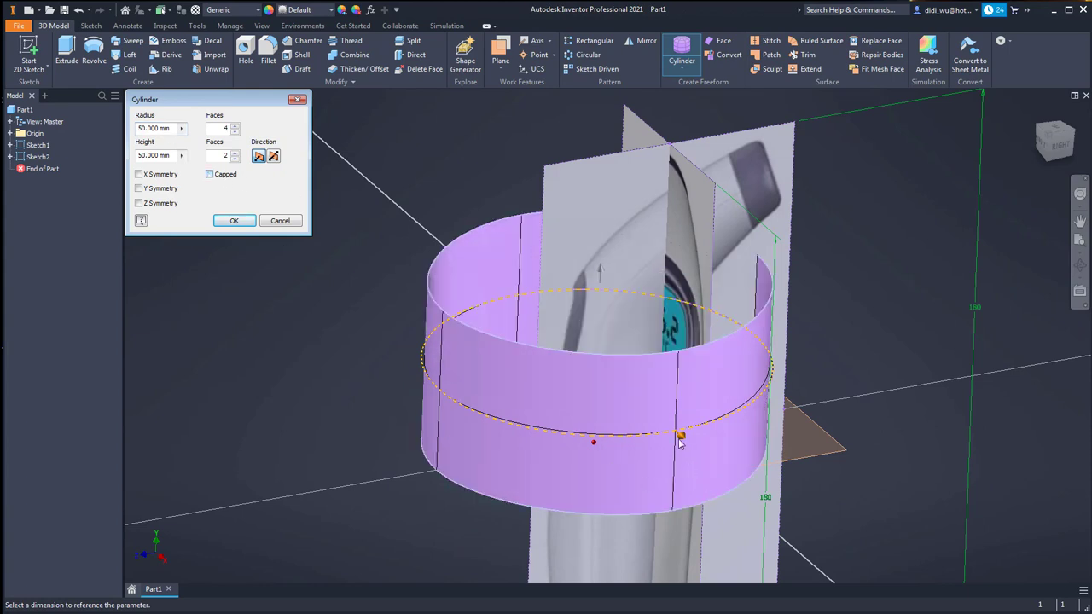
{"action": "left_click_drag", "start_coordinate": [680, 435], "coordinate": [635, 395]}
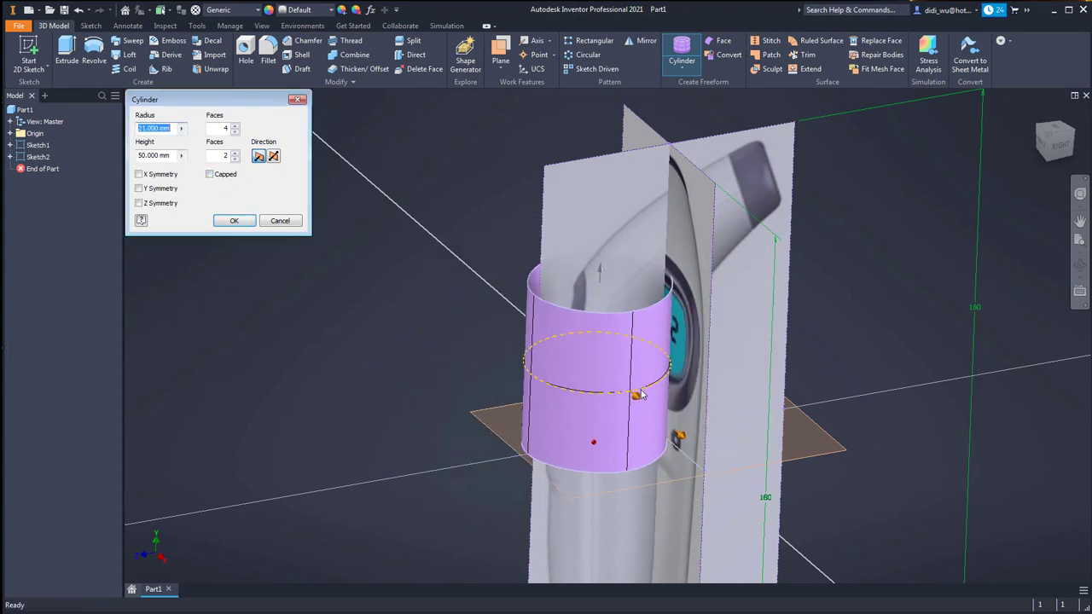
{"action": "middle_click_drag", "start_coordinate": [955, 320], "coordinate": [559, 223], "text": "shift"}
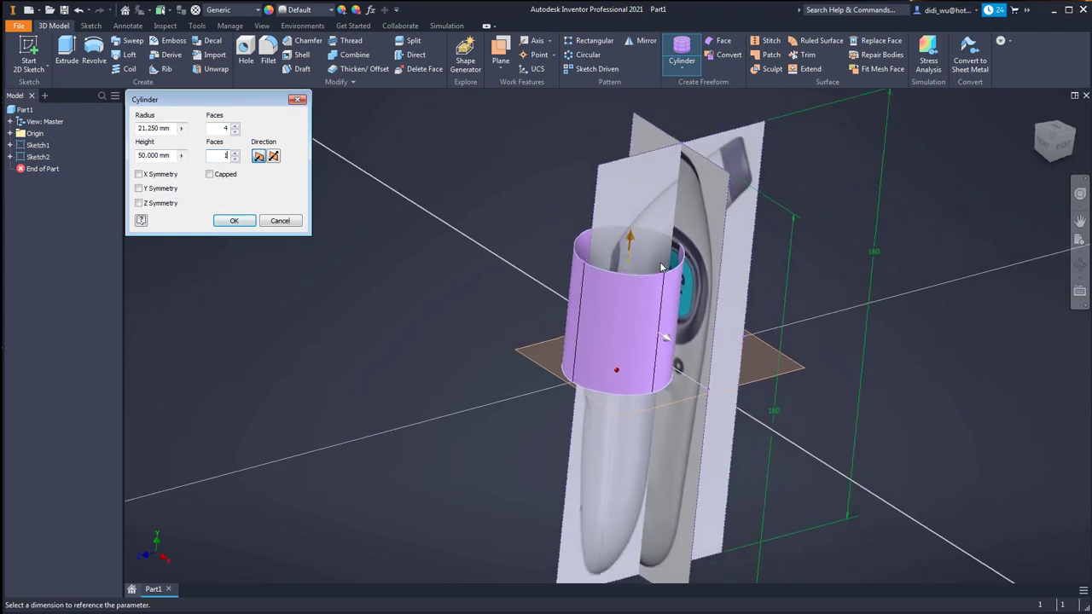
{"action": "left_click", "coordinate": [152, 191]}
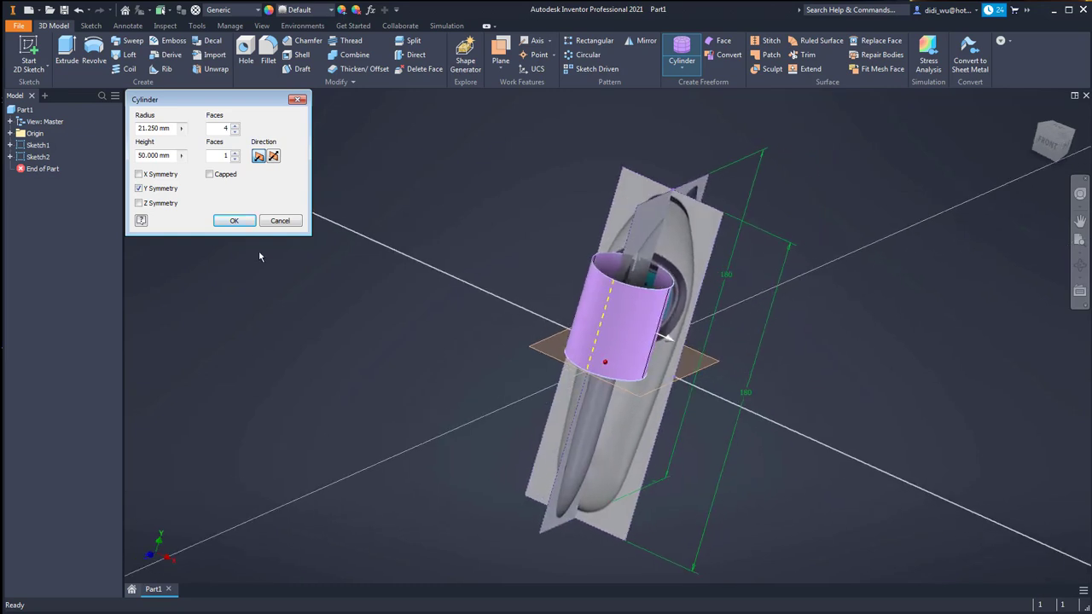
{"action": "left_click", "coordinate": [234, 220]}
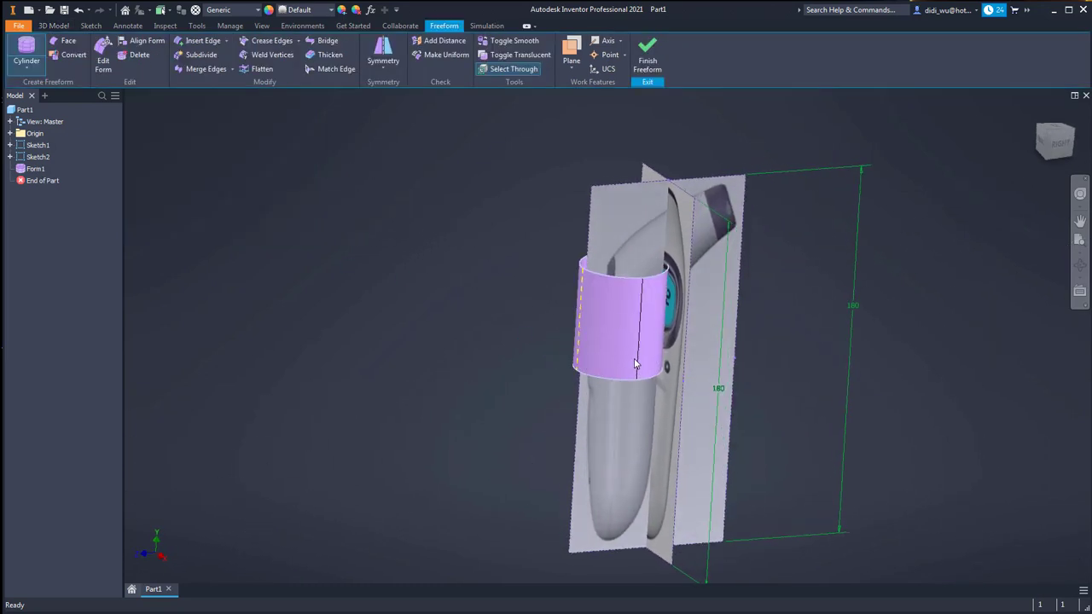
Move the whole cylinder down about 85.3 mm to the handle's lower end in the side view
{"action": "left_click", "coordinate": [103, 56]}
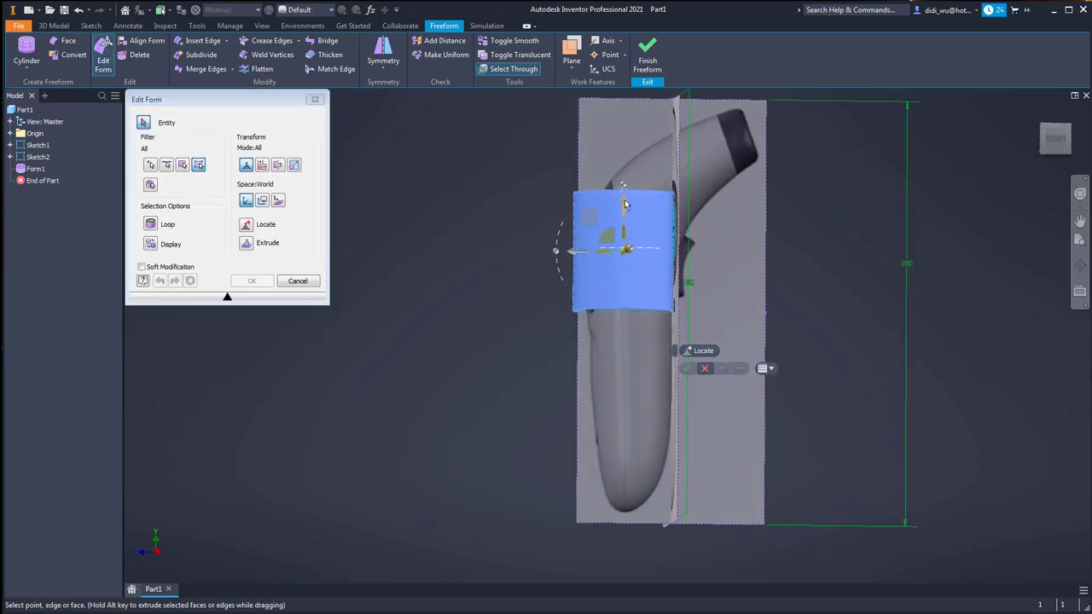
{"action": "left_click_drag", "start_coordinate": [627, 209], "coordinate": [638, 397], "text": "alt"}
{"action": "left_click", "coordinate": [1060, 142]}
{"action": "scroll", "coordinate": [645, 262], "scroll_direction": "up", "scroll_amount": 3}
{"action": "middle_click_drag", "start_coordinate": [652, 261], "coordinate": [622, 130]}
{"action": "scroll", "coordinate": [631, 132], "scroll_direction": "down", "scroll_amount": 5}
{"action": "scroll", "coordinate": [619, 383], "scroll_direction": "up", "scroll_amount": 8}
{"action": "scroll", "coordinate": [624, 384], "scroll_direction": "down", "scroll_amount": 2}
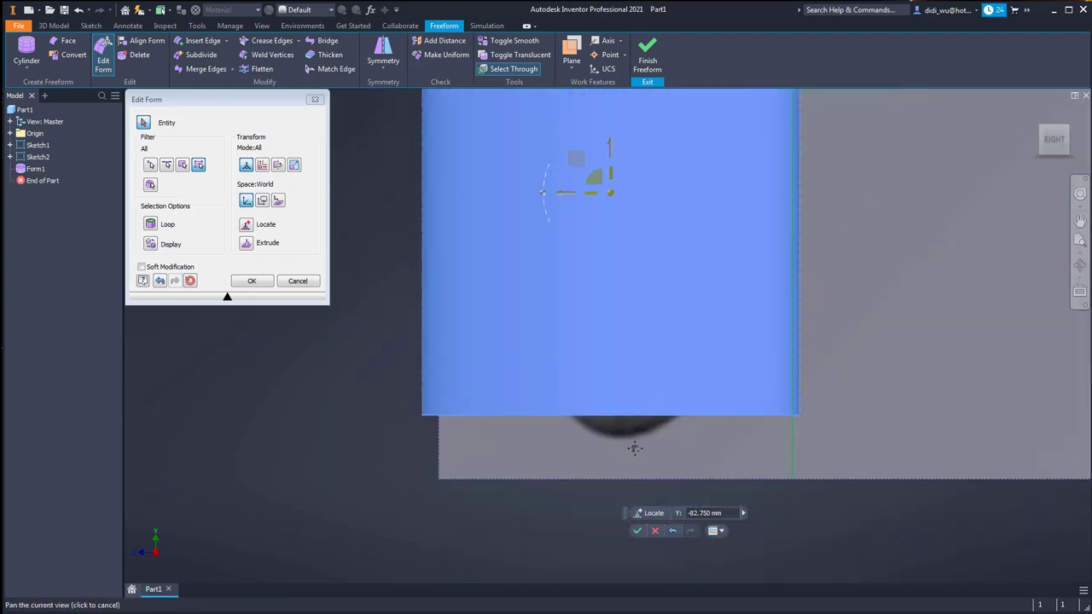
{"action": "left_click_drag", "start_coordinate": [609, 180], "coordinate": [614, 205]}
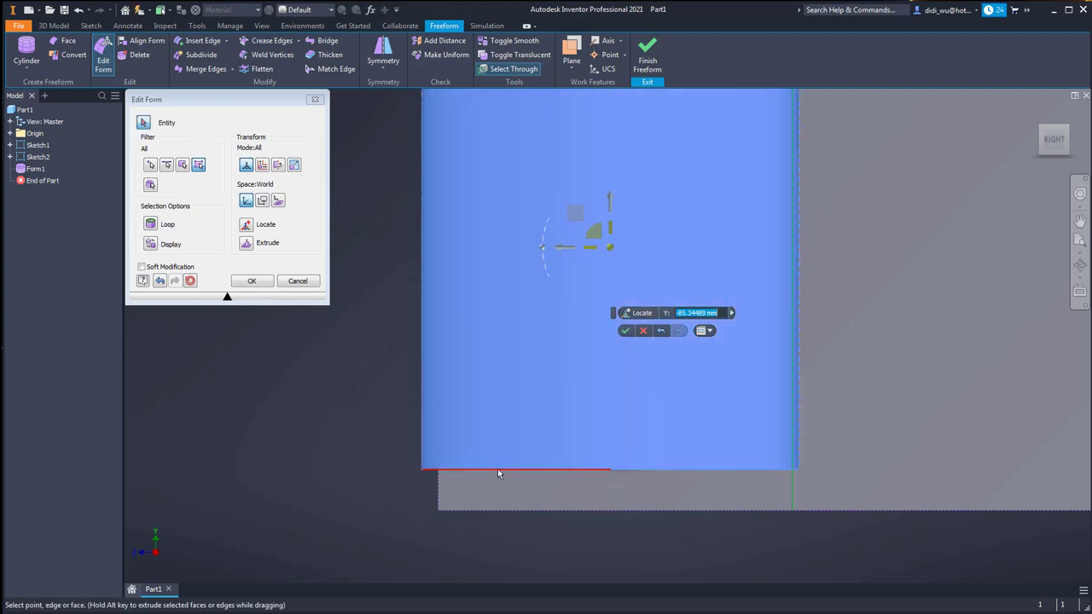
Scale down the cylinder's bottom edge loop uniformly and scale its top edge loop to about 0.79
{"action": "left_click", "coordinate": [504, 469]}
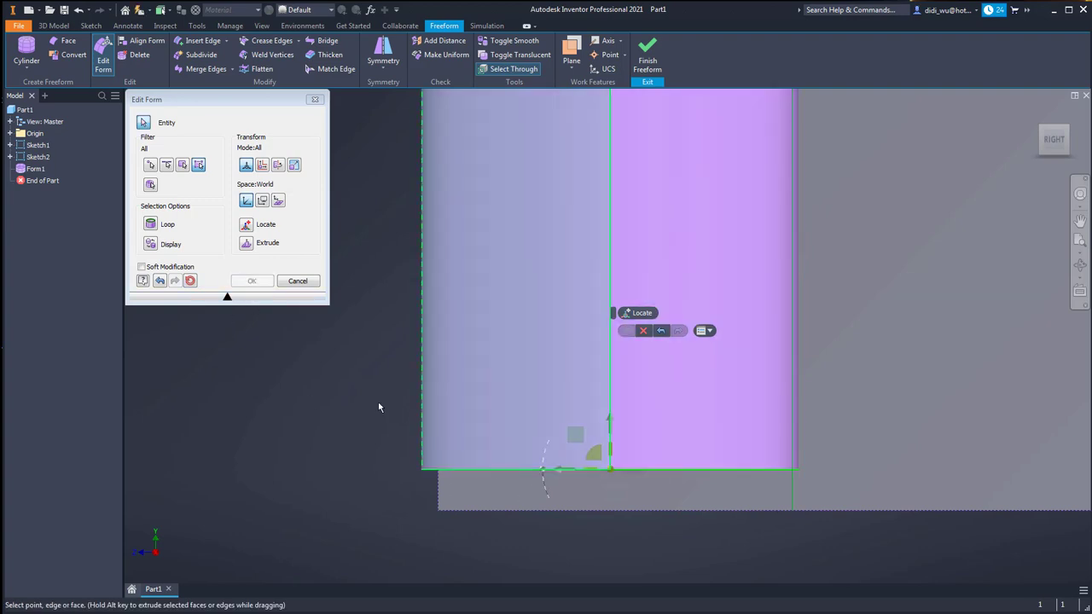
{"action": "middle_click_drag", "start_coordinate": [597, 474], "coordinate": [598, 491], "text": "shift"}
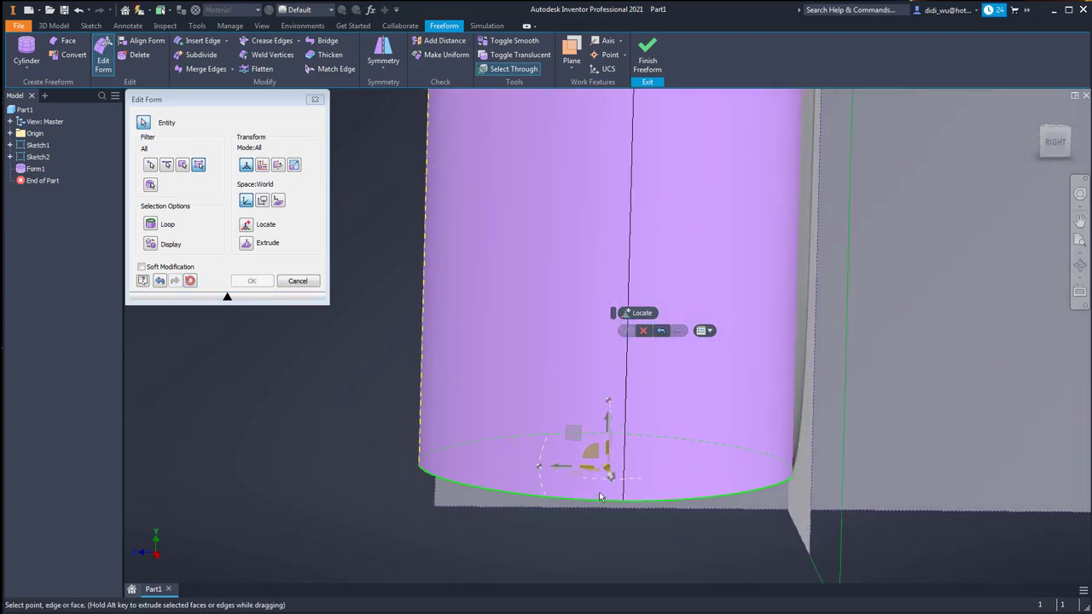
{"action": "left_click_drag", "start_coordinate": [595, 474], "coordinate": [604, 470]}
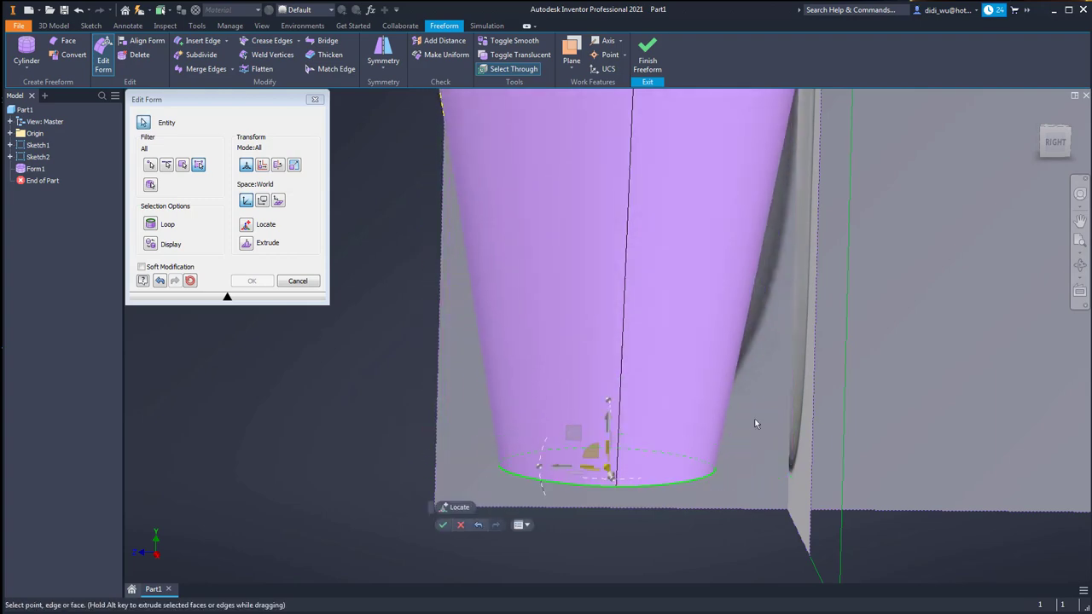
{"action": "middle_click_drag", "start_coordinate": [756, 422], "coordinate": [672, 273], "text": "shift"}
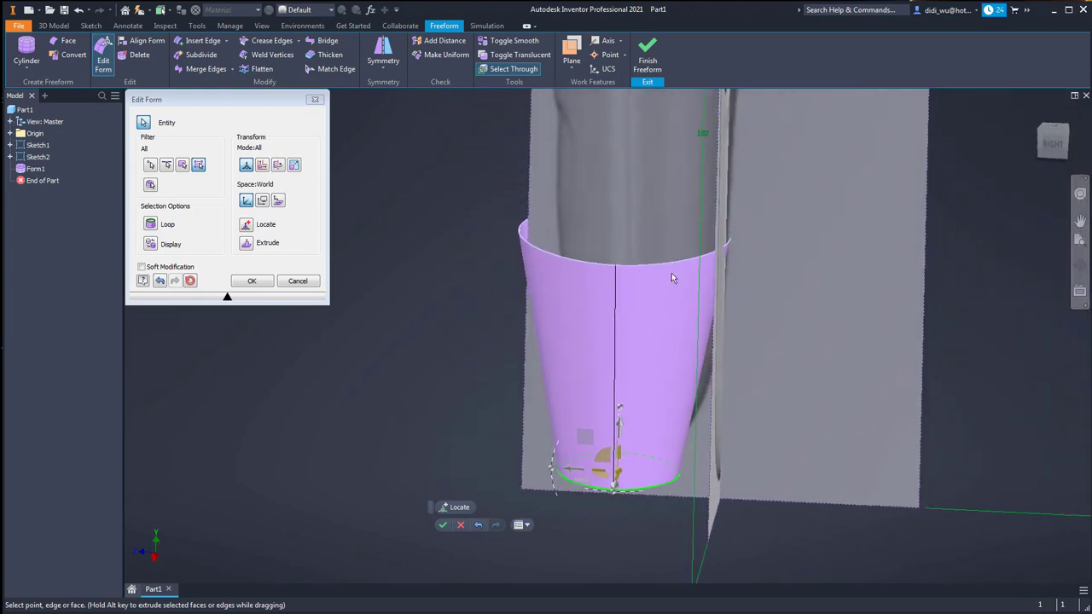
{"action": "left_click", "coordinate": [576, 265]}
{"action": "left_click_drag", "start_coordinate": [611, 246], "coordinate": [619, 244]}
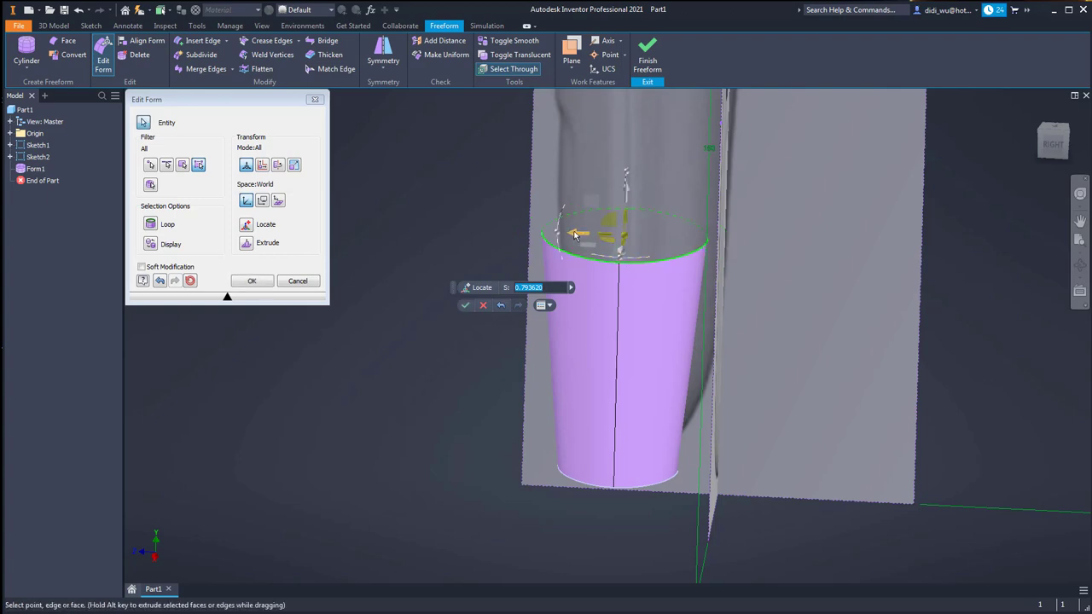
Try to move the whole tapered form -3.25 mm along Z toward the handle outline
{"action": "left_click", "coordinate": [589, 306]}
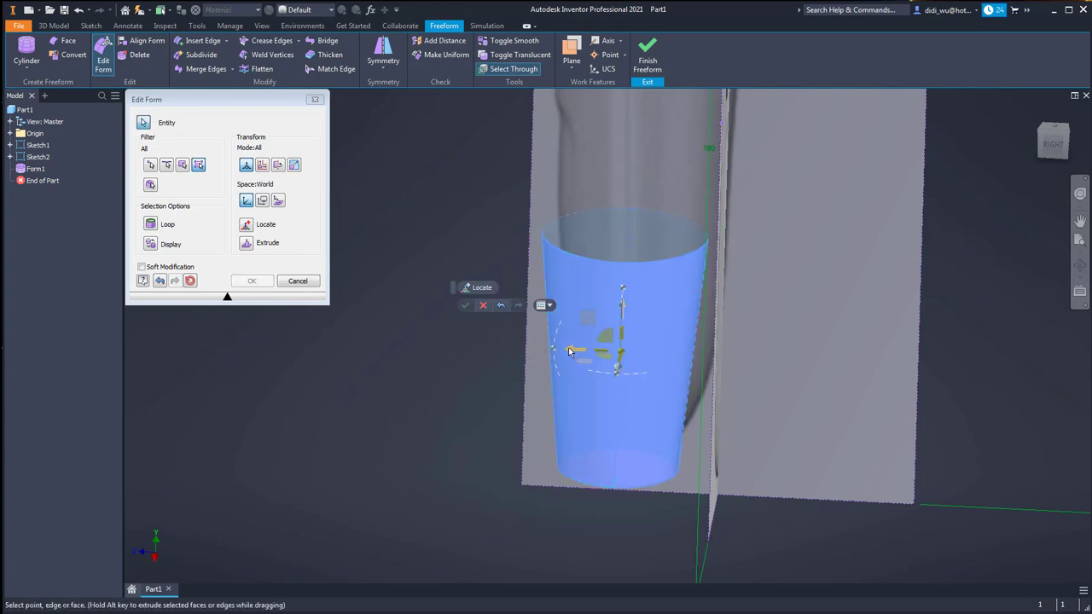
{"action": "left_click_drag", "start_coordinate": [570, 351], "coordinate": [583, 349]}
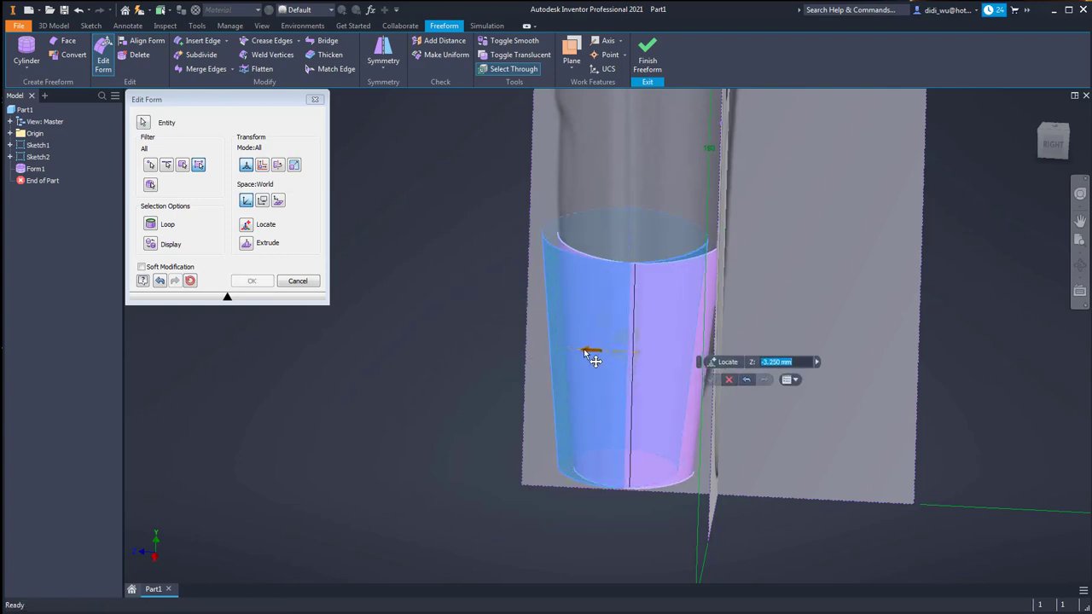
{"action": "middle_click_drag", "start_coordinate": [954, 330], "coordinate": [890, 310], "text": "shift"}
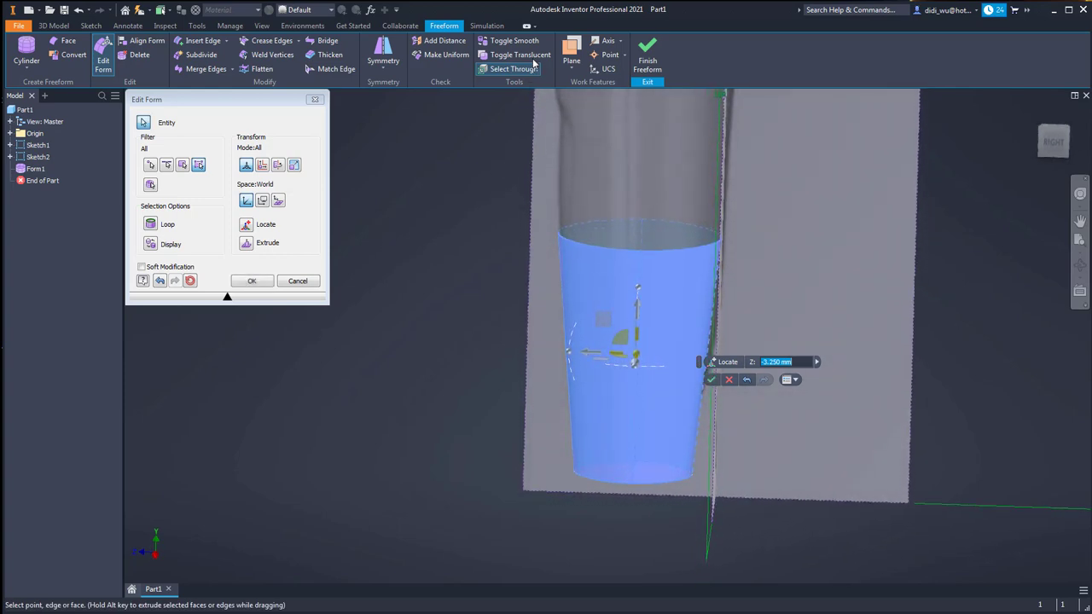
Switch the form to translucent display and lower its top edge loop to just above the handle's rounded tip
{"action": "left_click", "coordinate": [711, 379]}
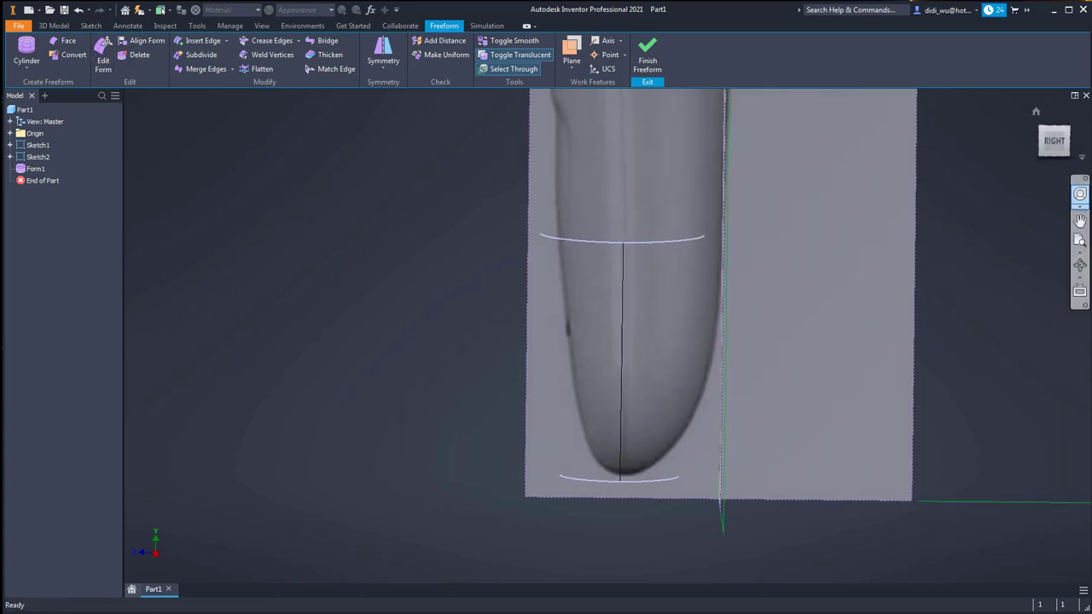
{"action": "scroll", "coordinate": [767, 257], "scroll_direction": "down", "scroll_amount": 5}
{"action": "scroll", "coordinate": [491, 331], "scroll_direction": "up", "scroll_amount": 5}
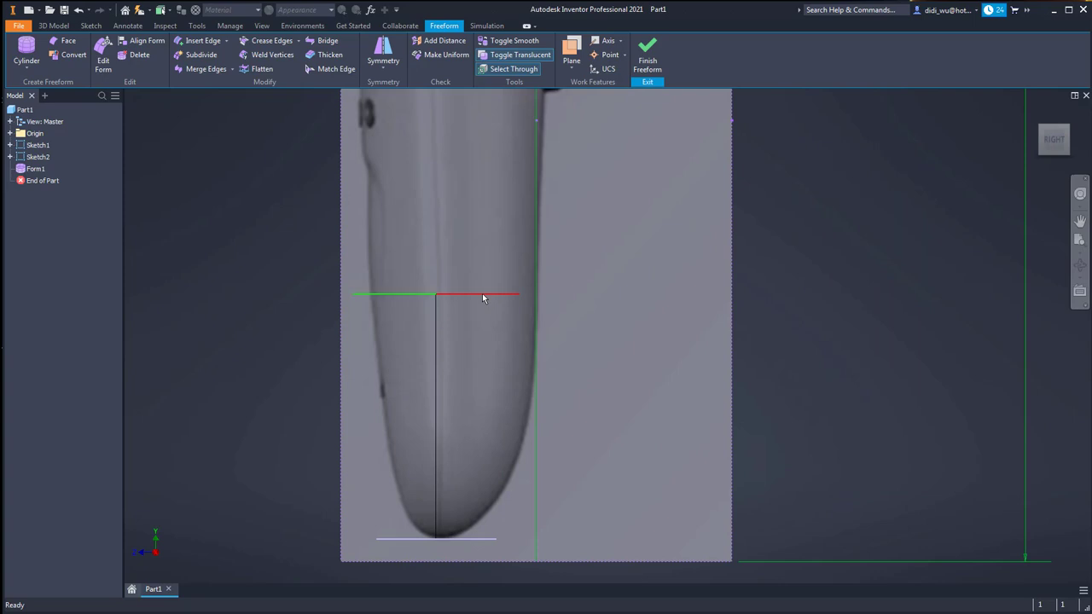
{"action": "left_click", "coordinate": [104, 55]}
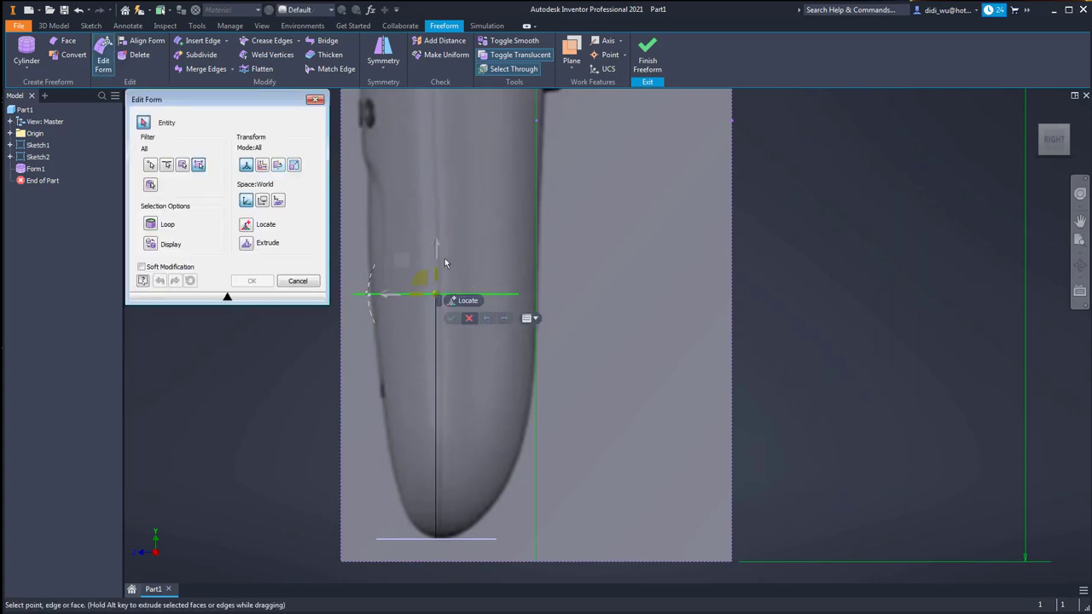
{"action": "left_click_drag", "start_coordinate": [435, 249], "coordinate": [452, 415]}
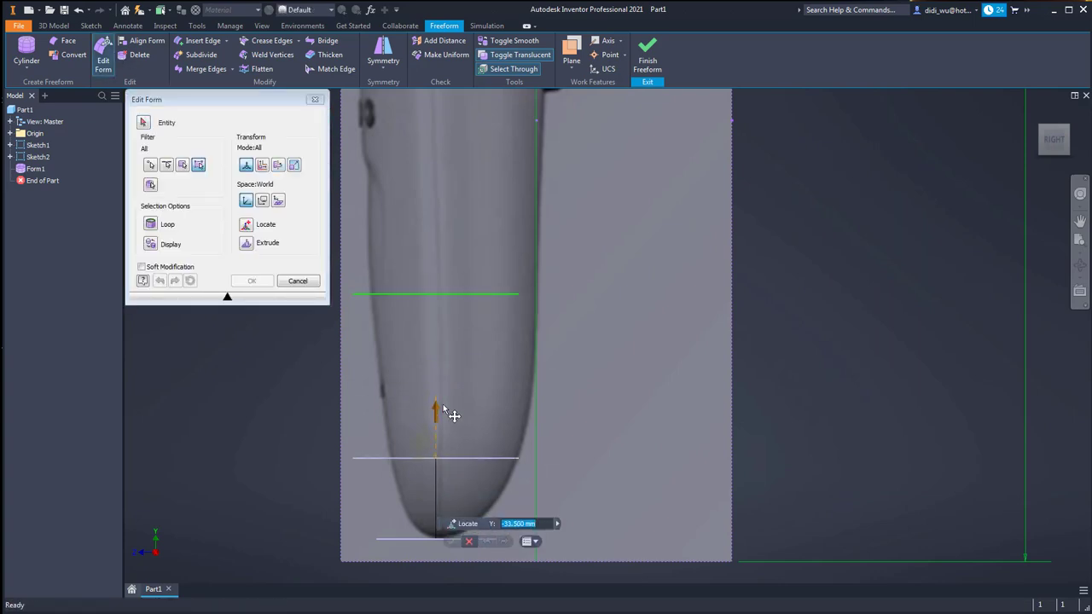
Move the whole shortened form -4.25 mm along Z in the side view
{"action": "left_click", "coordinate": [547, 499]}
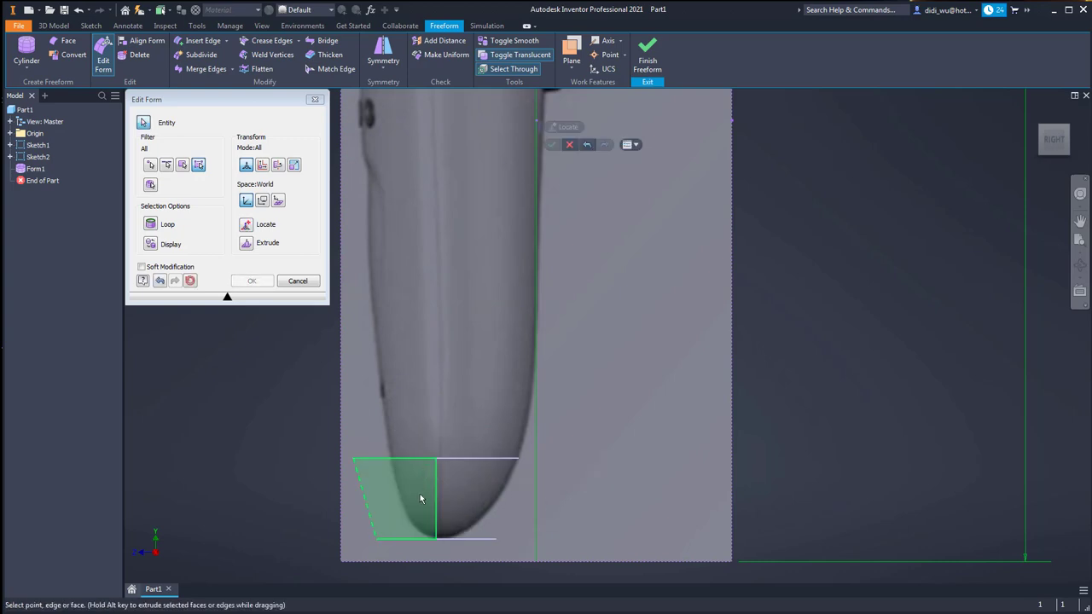
{"action": "left_click", "coordinate": [420, 493]}
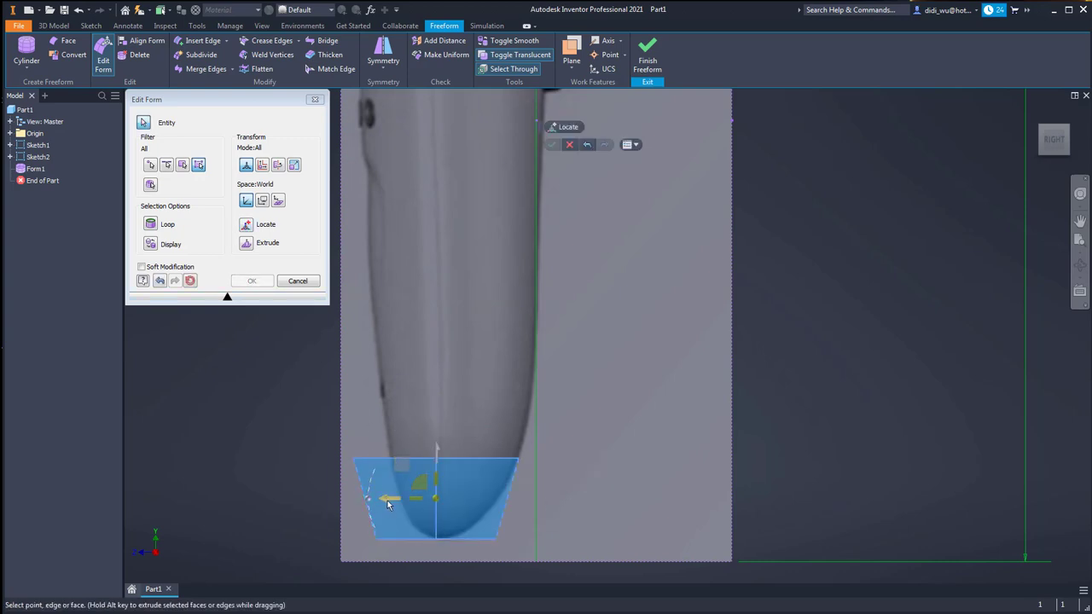
{"action": "mouse_move", "coordinate": [388, 500]}
{"action": "left_mouse_down"}
{"action": "mouse_move", "coordinate": [415, 512]}
{"action": "mouse_move", "coordinate": [408, 505]}
{"action": "left_mouse_up"}
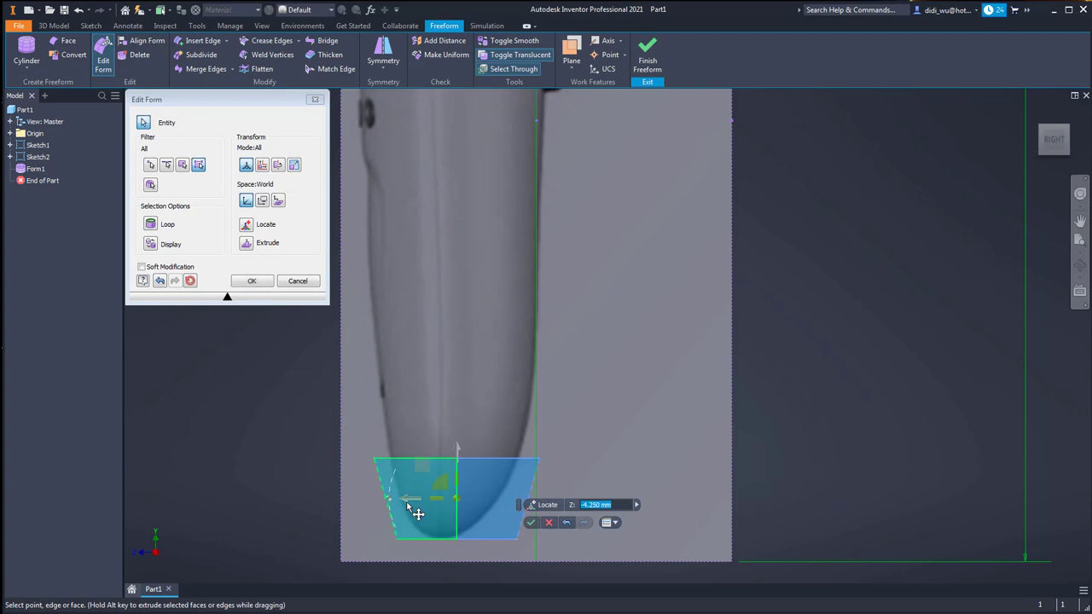
Scale down the form's top edge loop to match the handle's width in the side view
{"action": "left_click", "coordinate": [440, 461]}
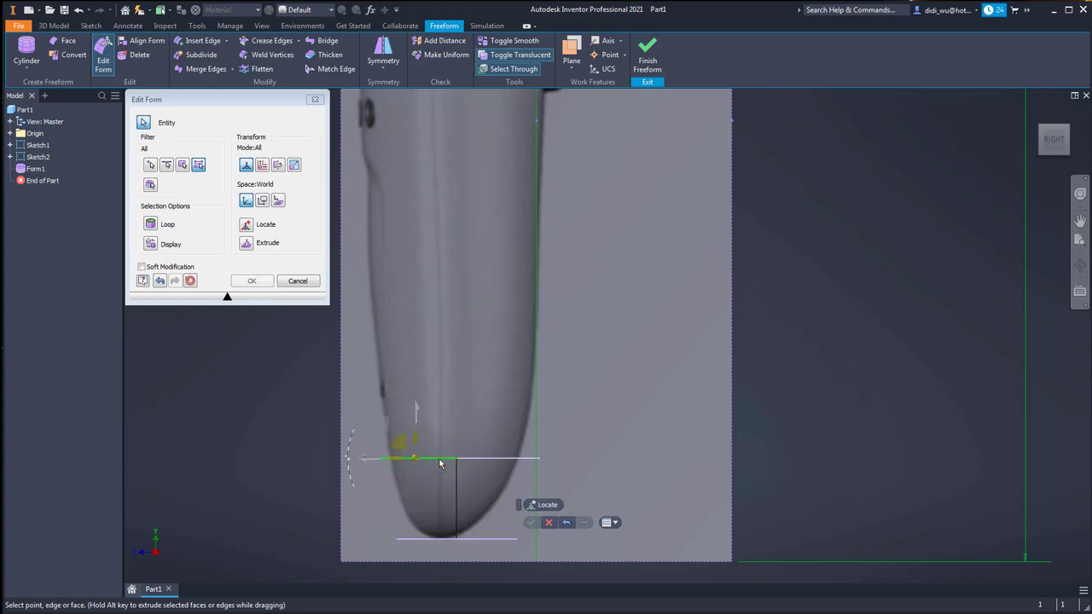
{"action": "middle_click_drag", "start_coordinate": [441, 469], "coordinate": [428, 490], "text": "shift"}
{"action": "mouse_move", "coordinate": [428, 490]}
{"action": "left_mouse_down"}
{"action": "mouse_move", "coordinate": [437, 497]}
{"action": "mouse_move", "coordinate": [429, 491]}
{"action": "left_mouse_up"}
{"action": "left_click", "coordinate": [1053, 138]}
{"action": "middle_click_drag", "start_coordinate": [623, 367], "coordinate": [652, 327]}
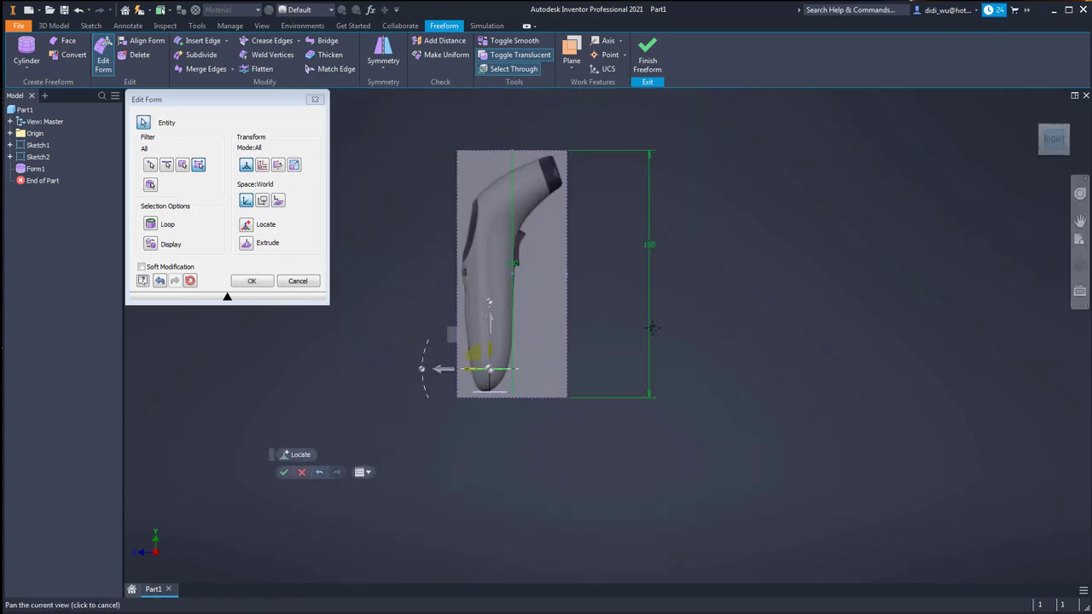
Shift the whole form about 0.57 mm along Z to align its top edge loop with the handle outline
{"action": "scroll", "coordinate": [510, 368], "scroll_direction": "up", "scroll_amount": 8}
{"action": "middle_click_drag", "start_coordinate": [474, 365], "coordinate": [696, 398]}
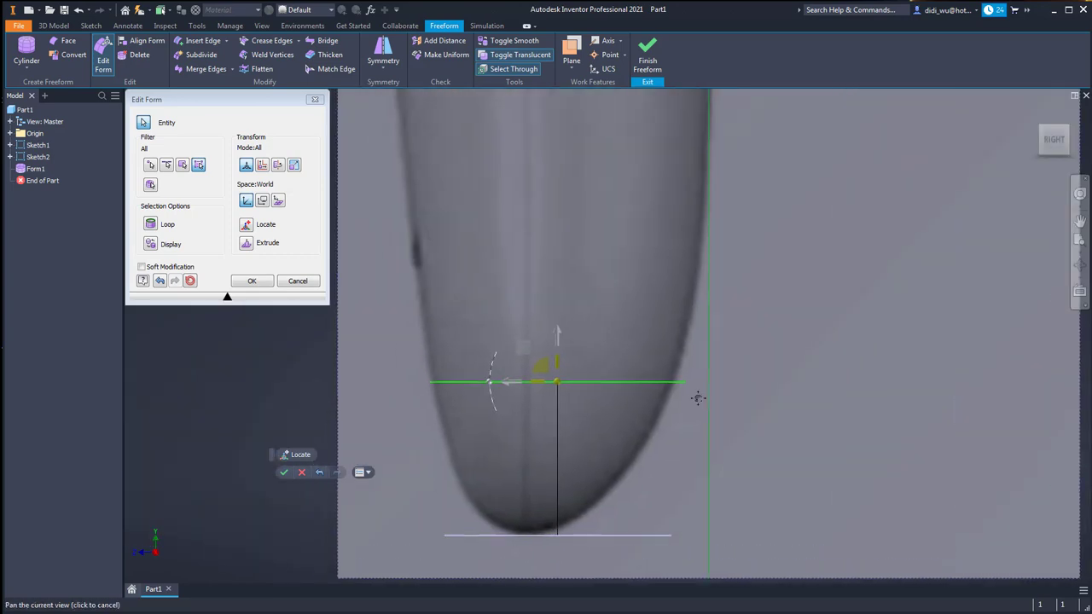
{"action": "left_click", "coordinate": [538, 406]}
{"action": "left_click_drag", "start_coordinate": [514, 462], "coordinate": [501, 461]}
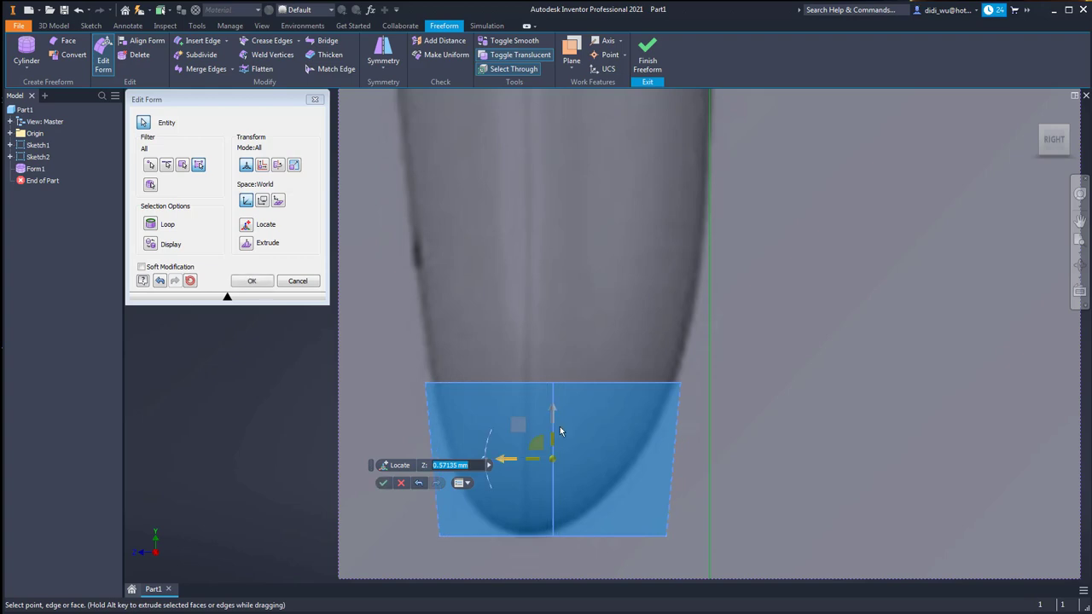
Scale the form's top edge loop down by a factor of about 0.938 to fit the handle outline in the side view
{"action": "left_click", "coordinate": [486, 383]}
{"action": "middle_click_drag", "start_coordinate": [505, 384], "coordinate": [533, 426], "text": "shift"}
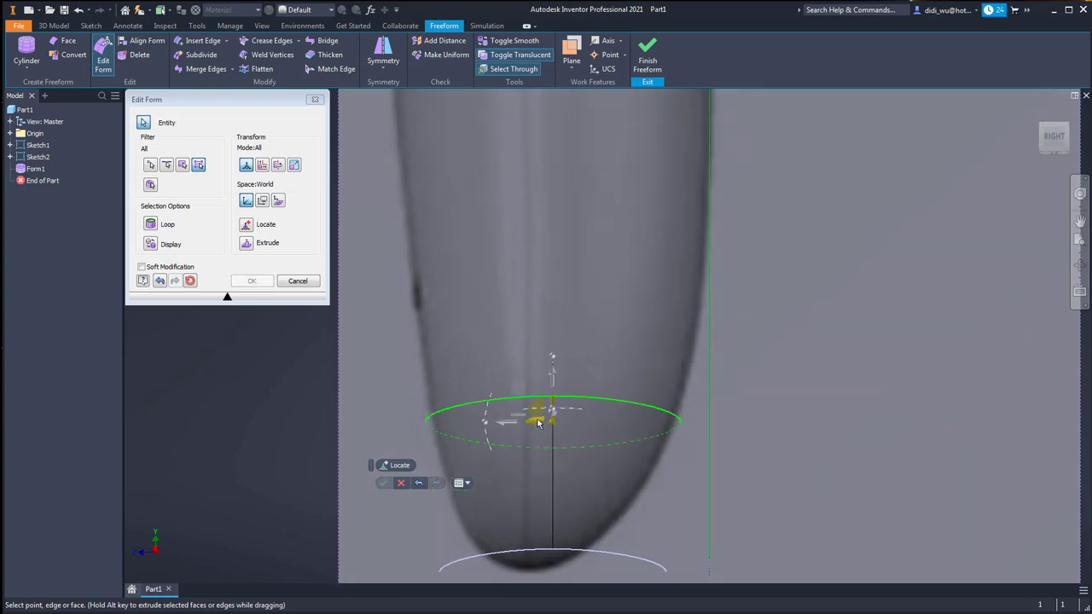
{"action": "left_click_drag", "start_coordinate": [539, 421], "coordinate": [573, 413]}
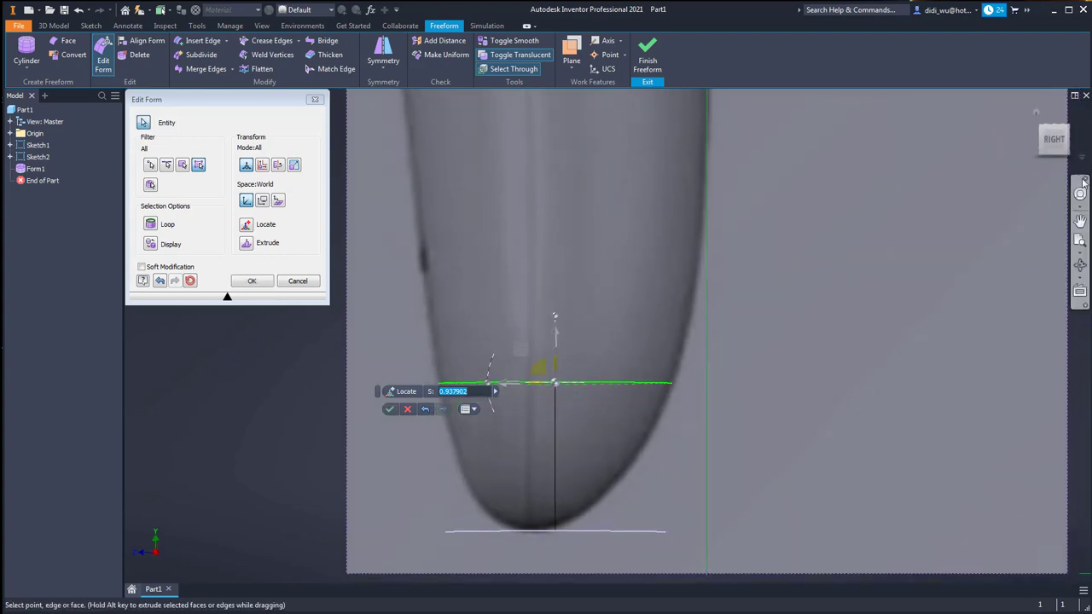
{"action": "left_click", "coordinate": [1054, 138]}
{"action": "scroll", "coordinate": [597, 305], "scroll_direction": "up", "scroll_amount": 8}
{"action": "middle_click_drag", "start_coordinate": [507, 364], "coordinate": [1030, 236]}
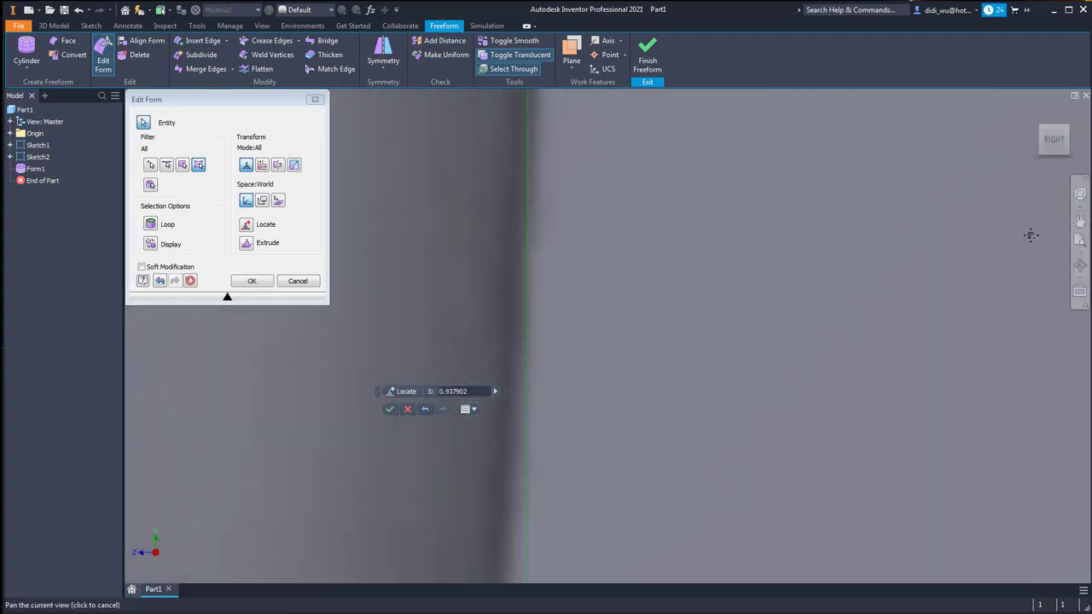
{"action": "scroll", "coordinate": [904, 298], "scroll_direction": "down", "scroll_amount": 7}
{"action": "middle_click_drag", "start_coordinate": [749, 362], "coordinate": [739, 309]}
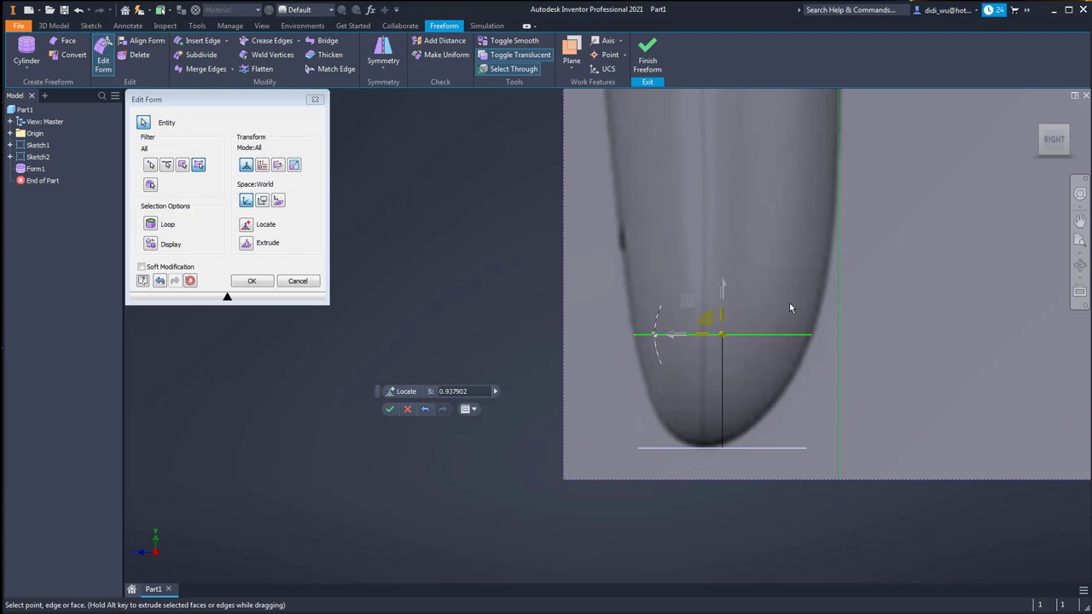
Turn off translucent display and extrude the form's top edge loop 12.25 mm upward along Y
{"action": "left_click", "coordinate": [492, 54]}
{"action": "middle_click_drag", "start_coordinate": [804, 390], "coordinate": [752, 390]}
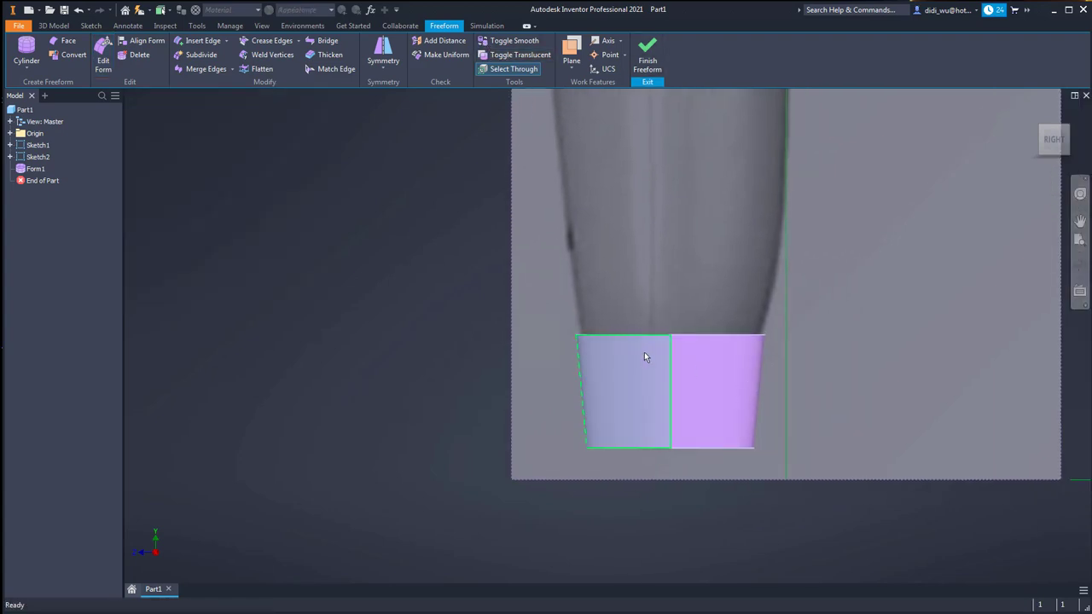
{"action": "double_click", "coordinate": [633, 337]}
{"action": "left_click", "coordinate": [436, 302]}
{"action": "double_click", "coordinate": [637, 335]}
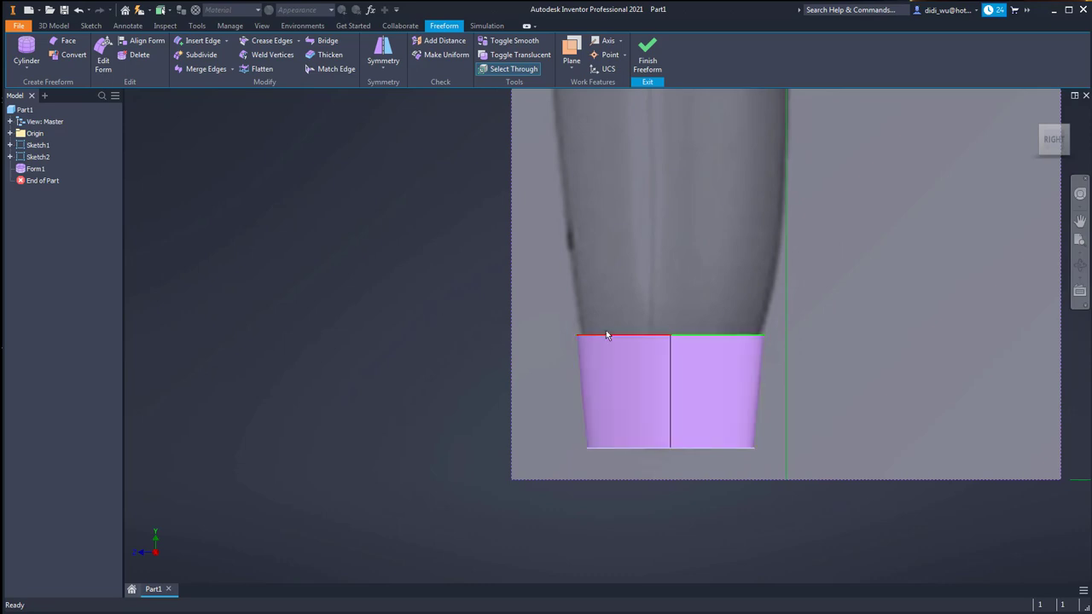
{"action": "left_click", "coordinate": [103, 58]}
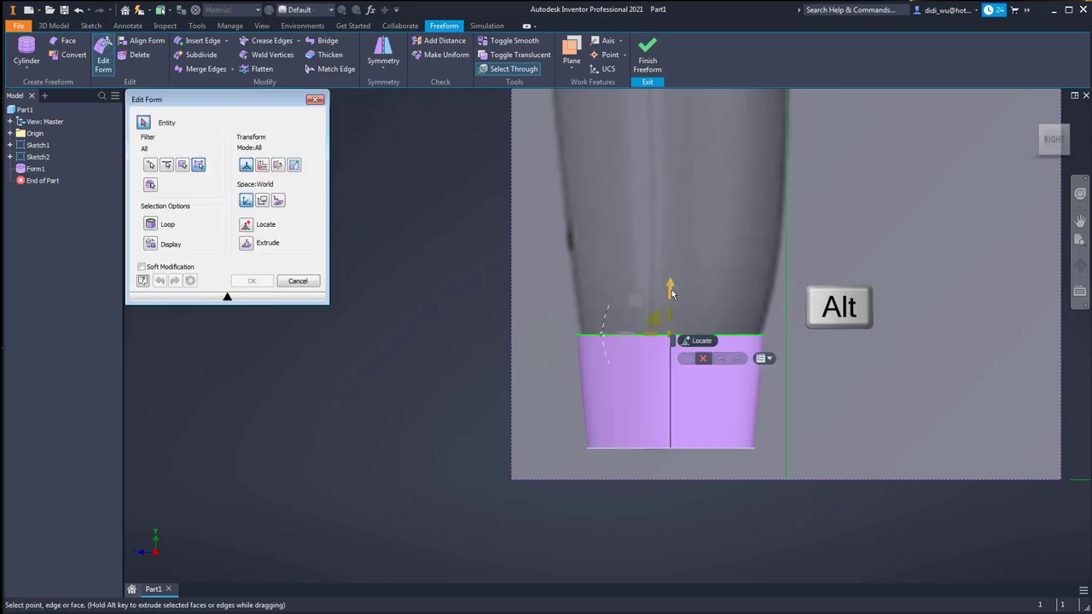
{"action": "left_click_drag", "start_coordinate": [670, 291], "coordinate": [690, 198], "text": "alt"}
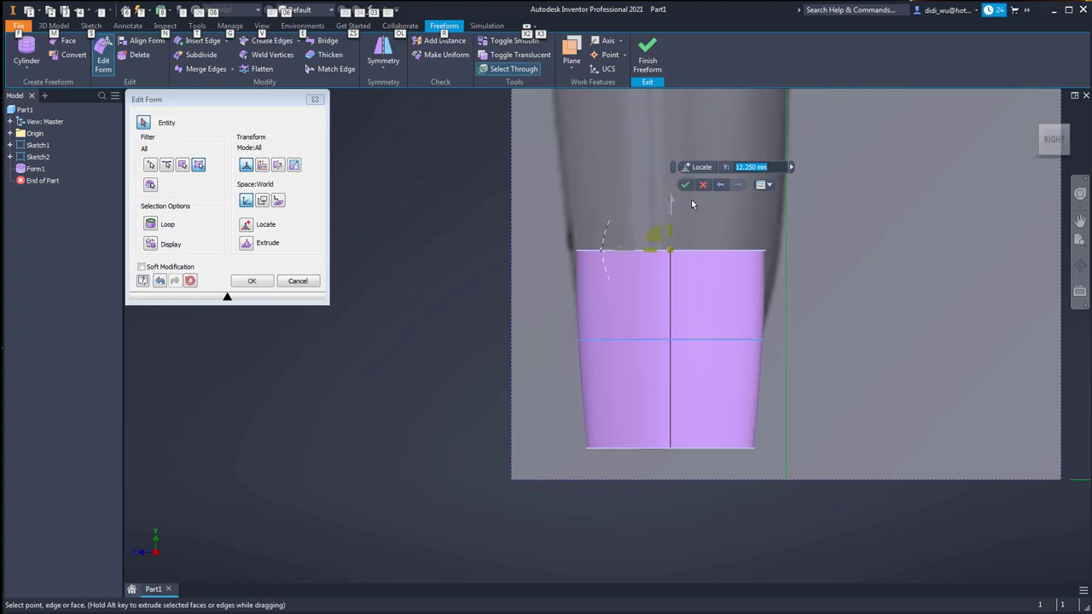
Try to widen the top edge toward the handle outline by scaling only its right half in the side view
{"action": "left_click", "coordinate": [702, 253]}
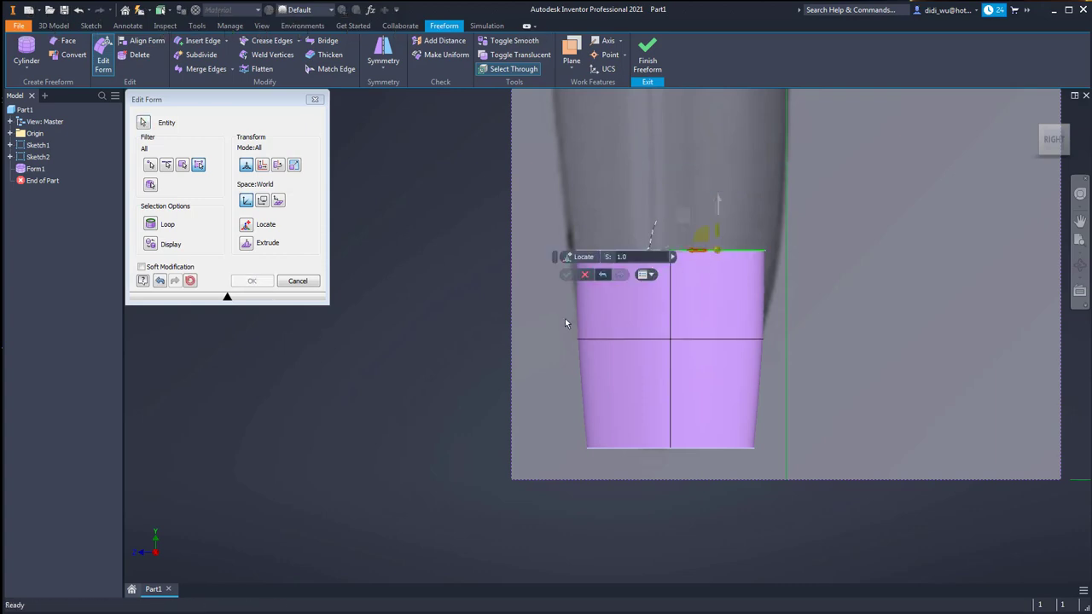
{"action": "middle_click_drag", "start_coordinate": [564, 322], "coordinate": [470, 404]}
{"action": "middle_click_drag", "start_coordinate": [549, 385], "coordinate": [559, 361], "text": "shift"}
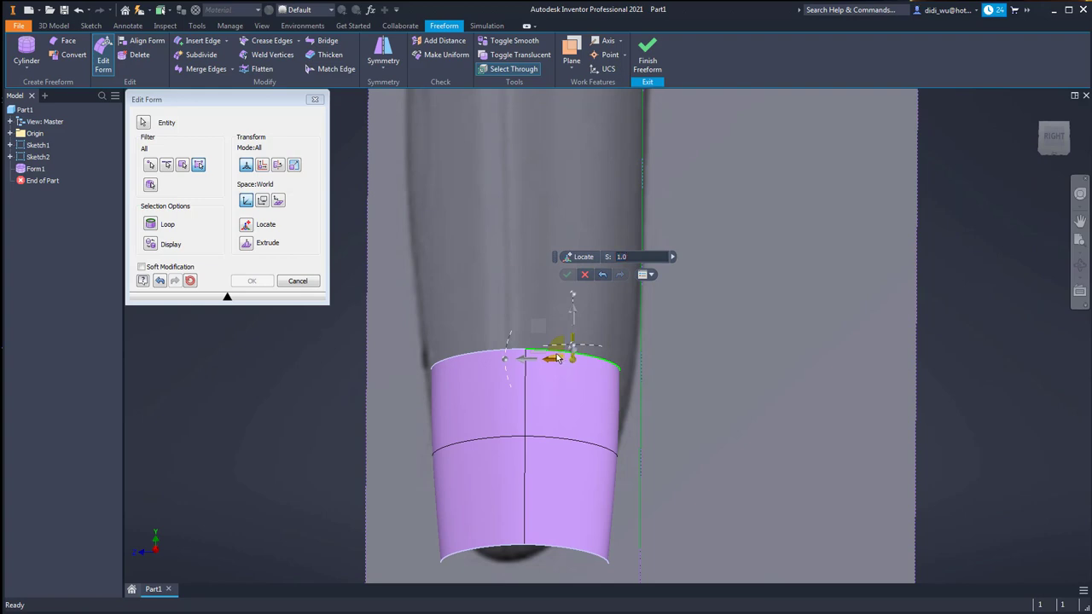
{"action": "left_click_drag", "start_coordinate": [556, 359], "coordinate": [556, 355]}
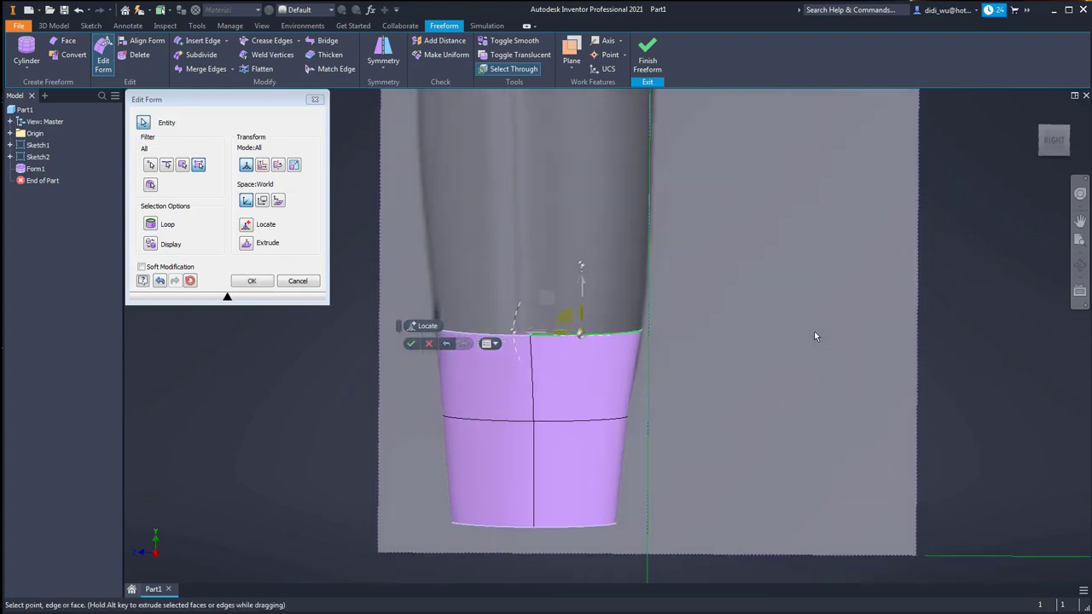
{"action": "scroll", "coordinate": [618, 365], "scroll_direction": "down", "scroll_amount": 6}
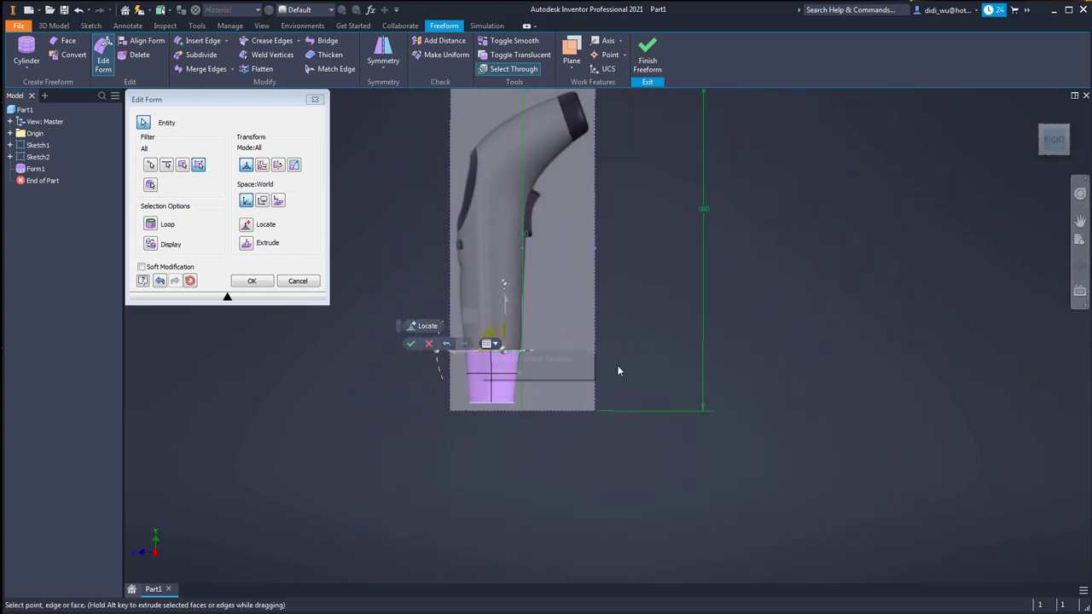
{"action": "scroll", "coordinate": [631, 435], "scroll_direction": "up", "scroll_amount": 10}
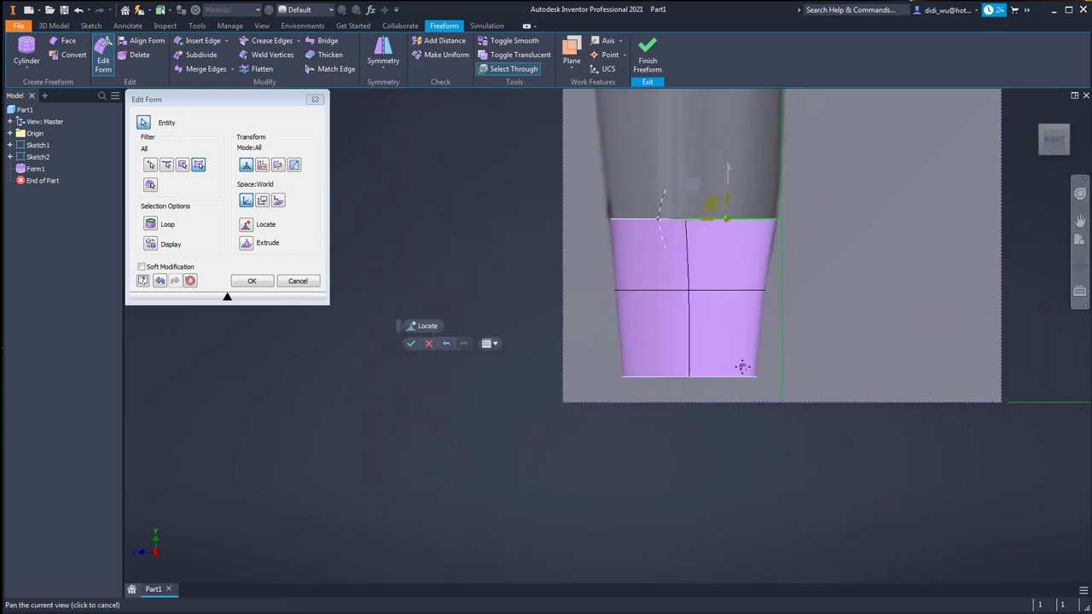
{"action": "scroll", "coordinate": [691, 304], "scroll_direction": "down", "scroll_amount": 4}
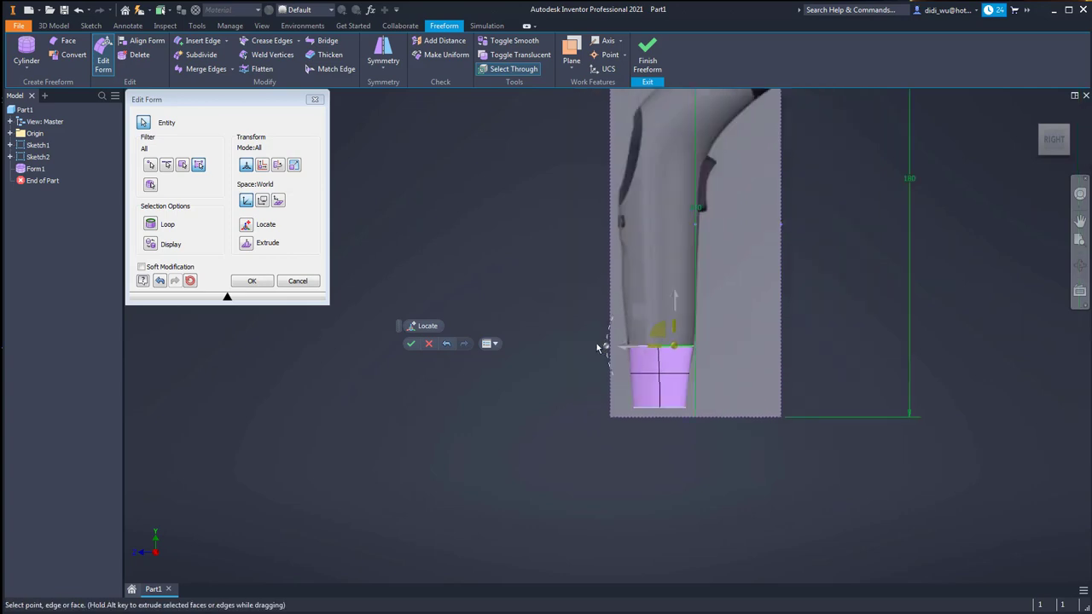
{"action": "scroll", "coordinate": [678, 362], "scroll_direction": "up", "scroll_amount": 2}
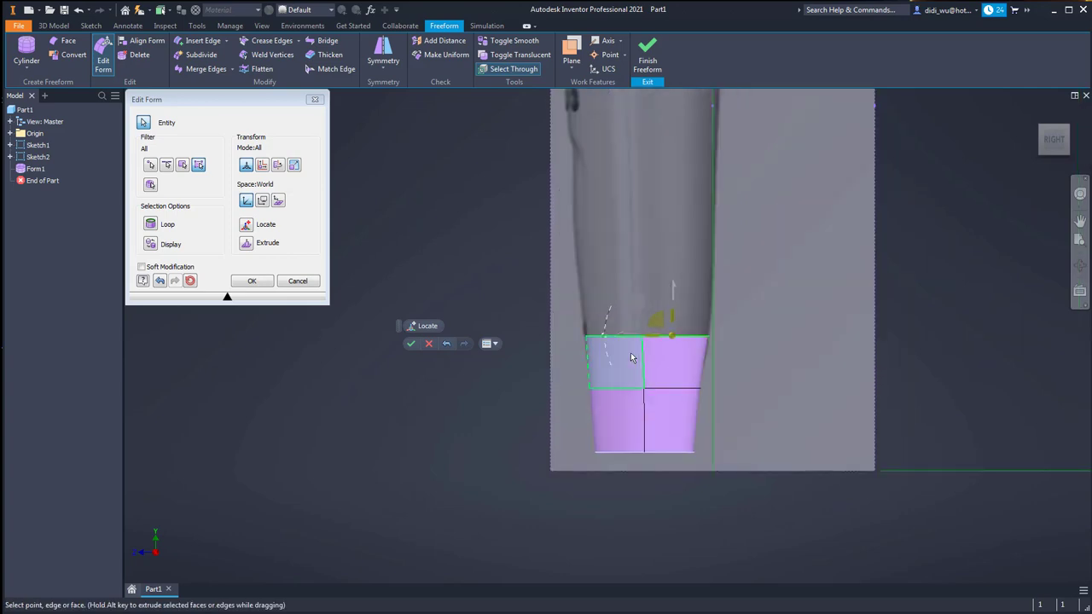
{"action": "key", "text": "ctrl+z"}
Move the top edge's right end point about -2.99 mm and its left end point about 1.38 mm along Z to the handle outline
{"action": "left_click", "coordinate": [658, 336]}
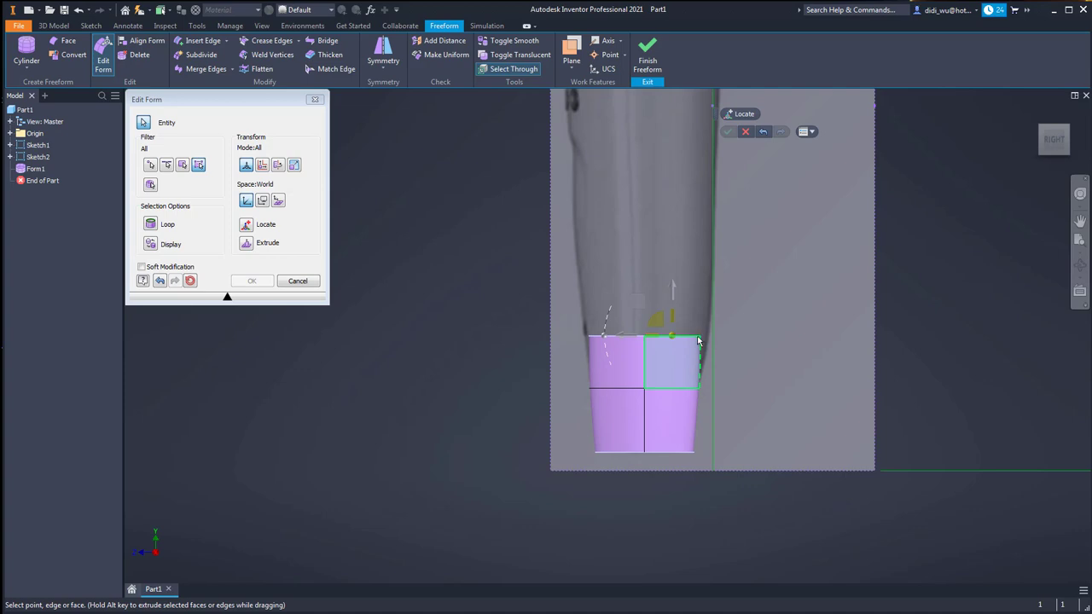
{"action": "left_click", "coordinate": [698, 335]}
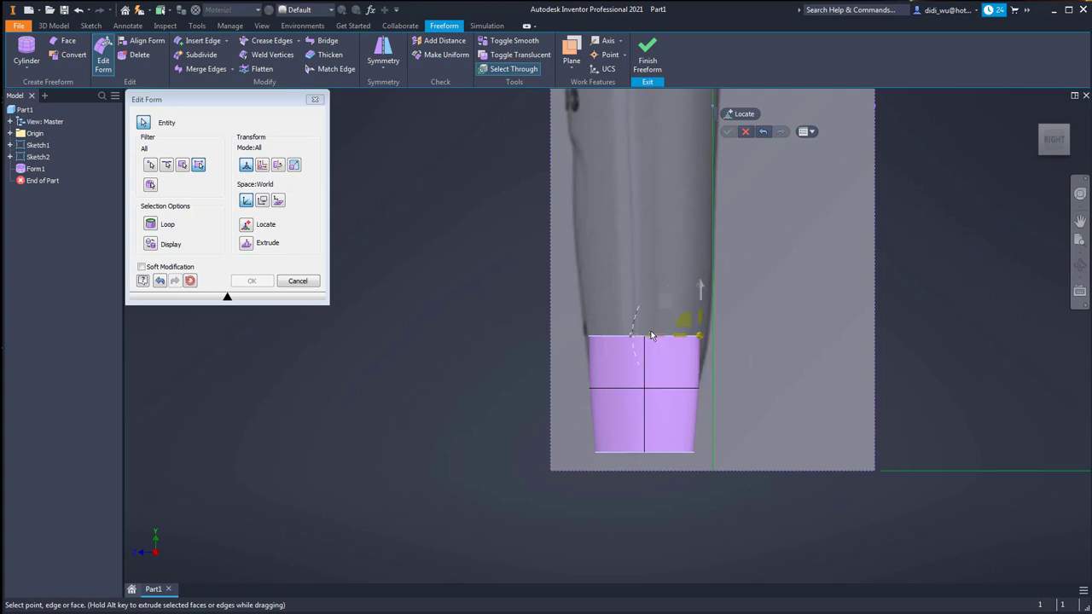
{"action": "scroll", "coordinate": [650, 335], "scroll_direction": "down", "scroll_amount": 3}
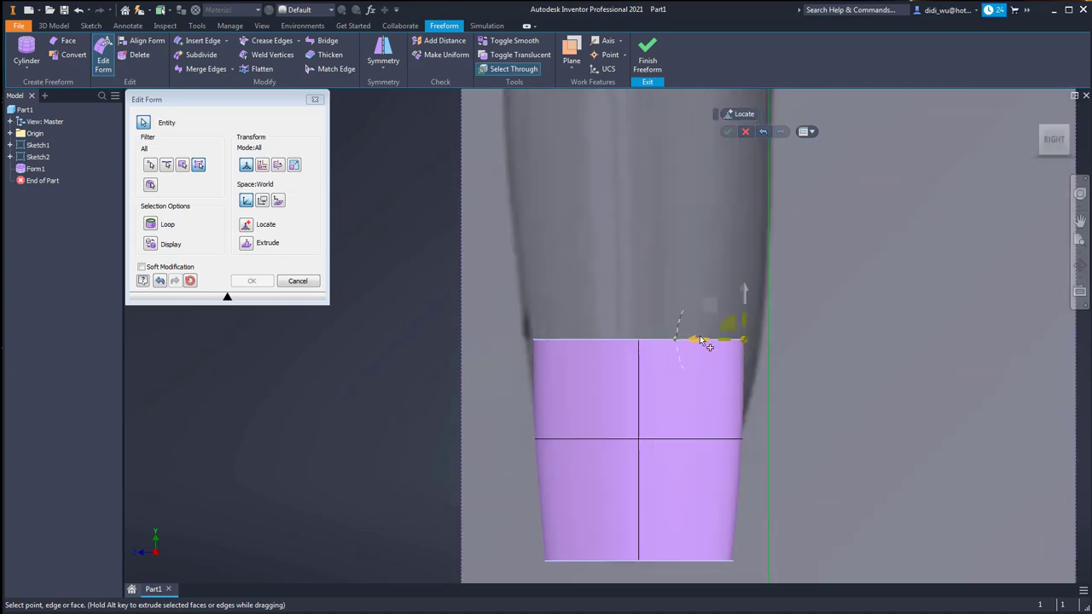
{"action": "left_click_drag", "start_coordinate": [699, 338], "coordinate": [719, 340]}
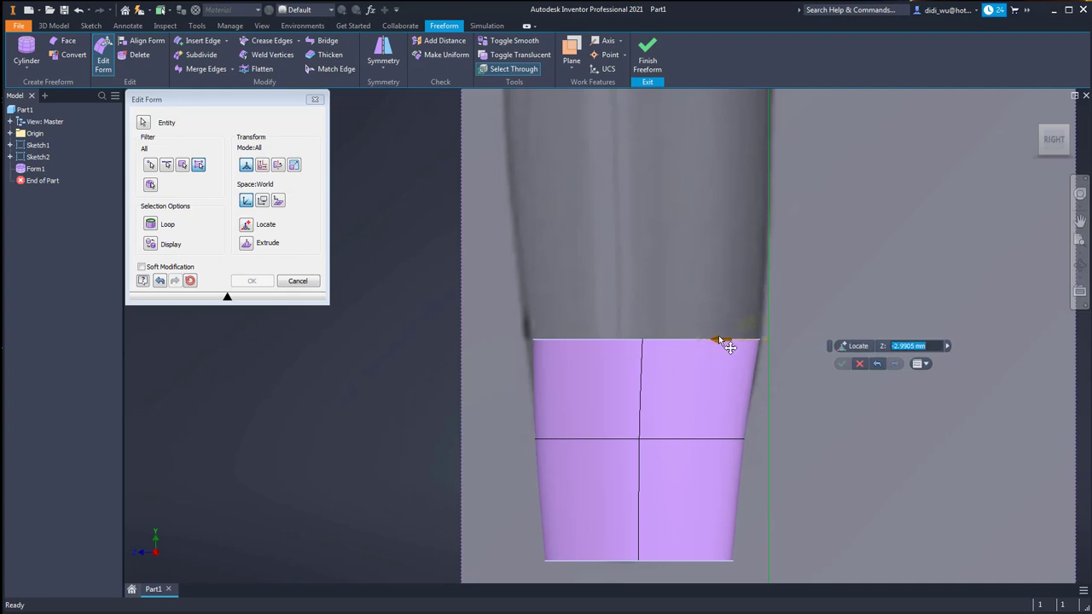
{"action": "left_click", "coordinate": [534, 340]}
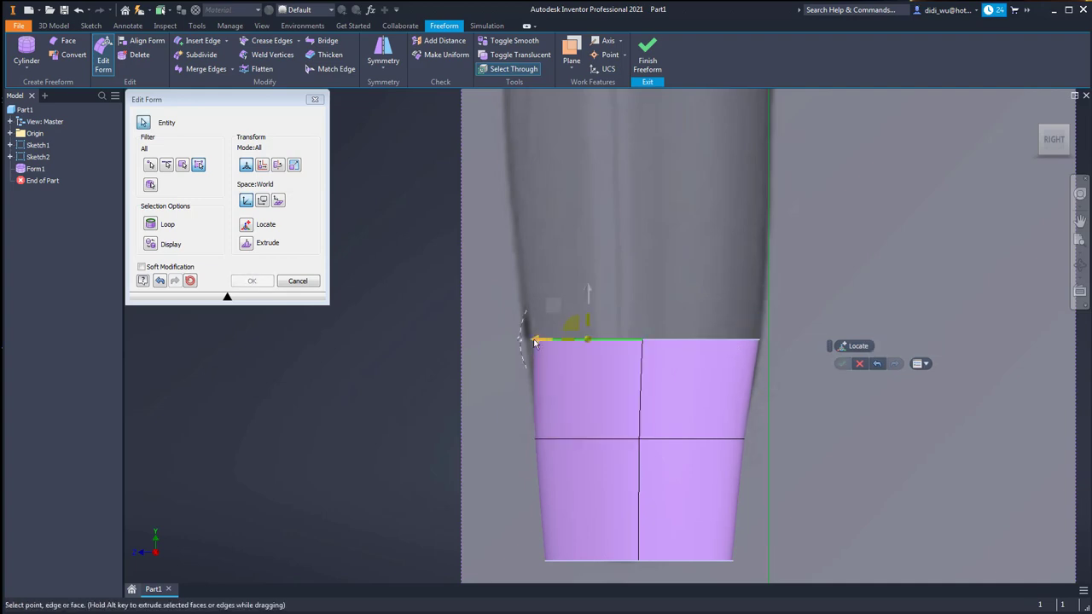
{"action": "left_click", "coordinate": [535, 339]}
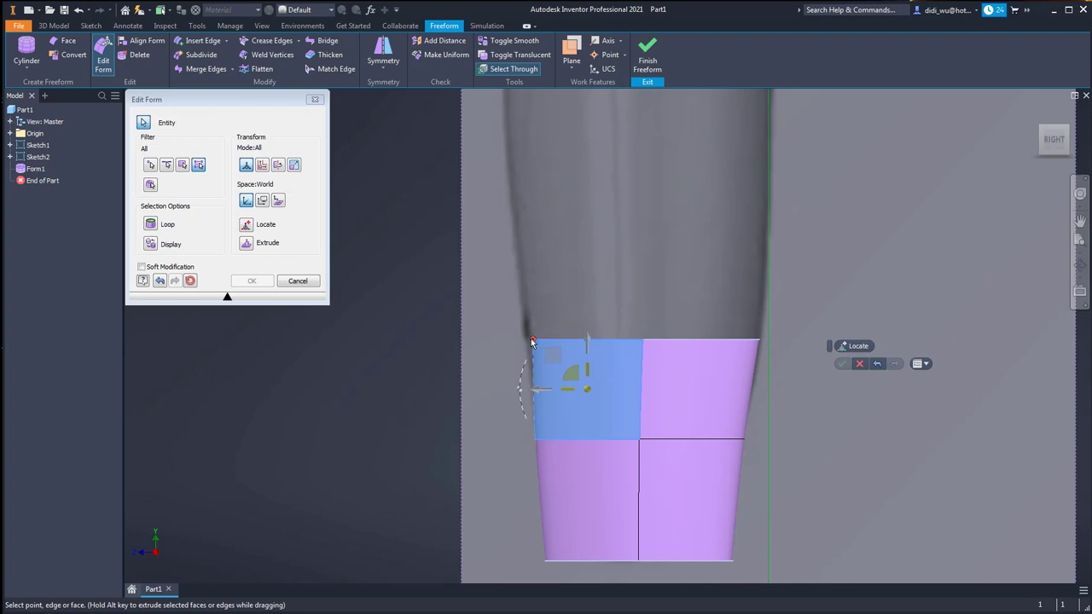
{"action": "left_click", "coordinate": [532, 340]}
{"action": "left_click_drag", "start_coordinate": [488, 340], "coordinate": [478, 337]}
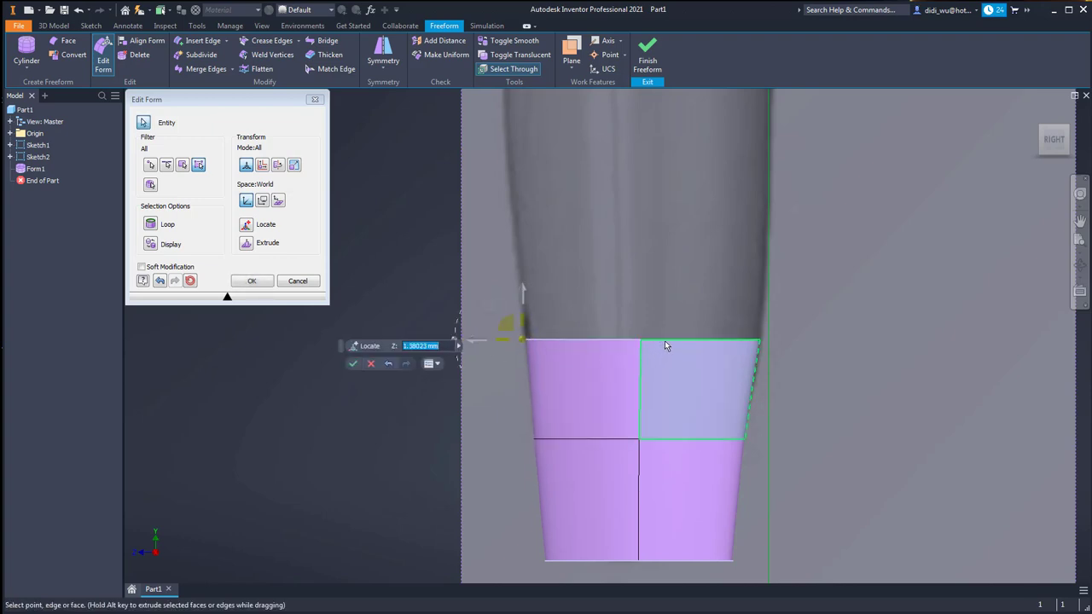
Extrude the form's top edge loop about 25.75 mm upward along Y to add another ring of faces
{"action": "left_click", "coordinate": [665, 340]}
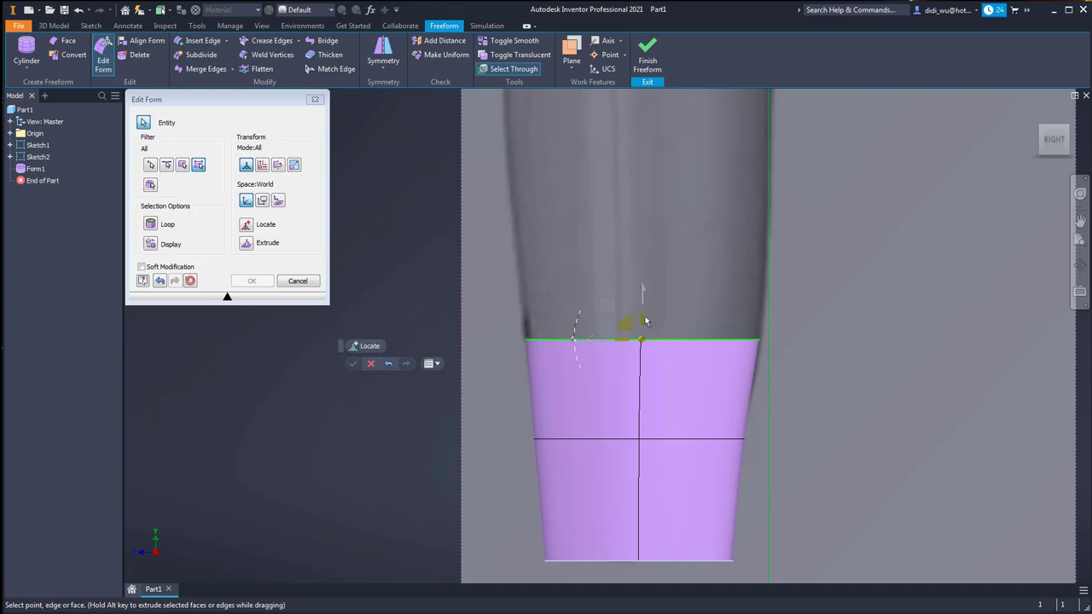
{"action": "scroll", "coordinate": [697, 287], "scroll_direction": "down", "scroll_amount": 5}
{"action": "middle_click_drag", "start_coordinate": [697, 286], "coordinate": [634, 435]}
{"action": "scroll", "coordinate": [634, 436], "scroll_direction": "up", "scroll_amount": 3}
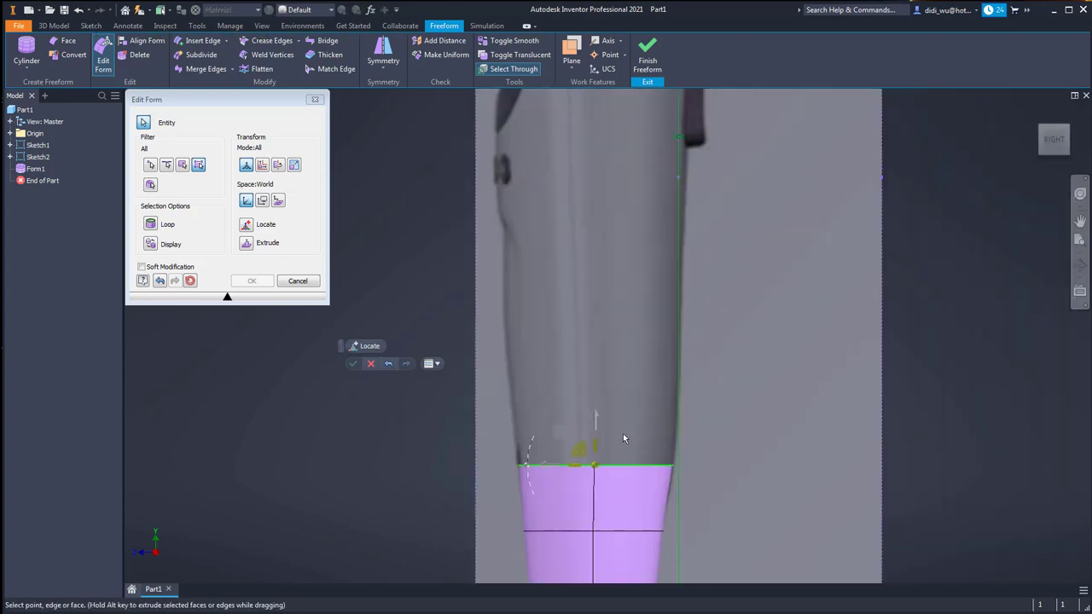
{"action": "left_click_drag", "start_coordinate": [595, 417], "coordinate": [592, 270]}
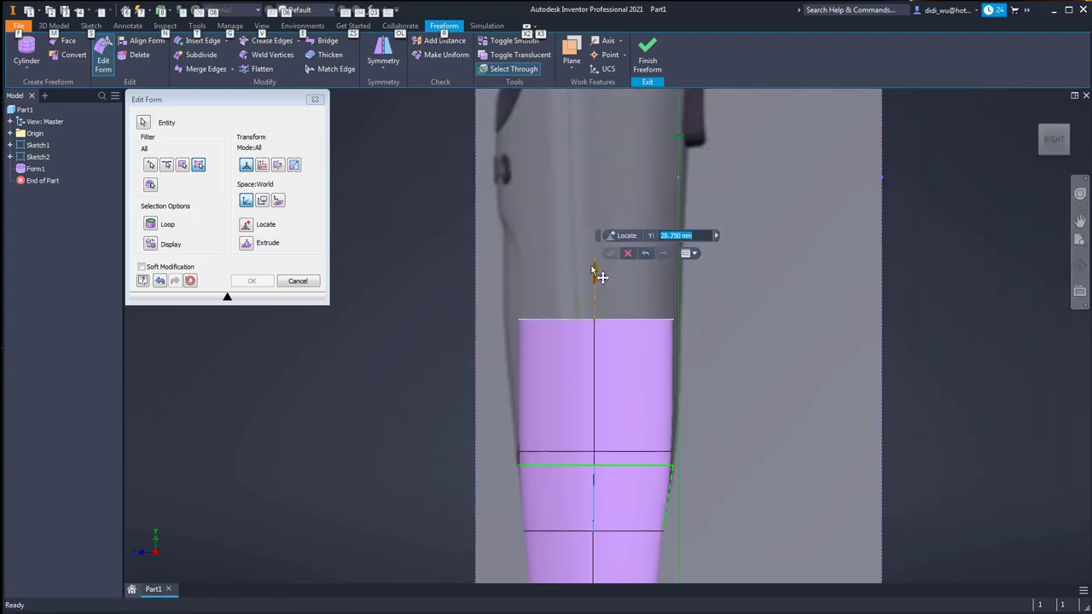
Scale both faces of the uppermost ring by a factor of about 1.08 to match the handle's width
{"action": "left_click", "coordinate": [550, 381]}
{"action": "left_click", "coordinate": [625, 379], "text": "ctrl"}
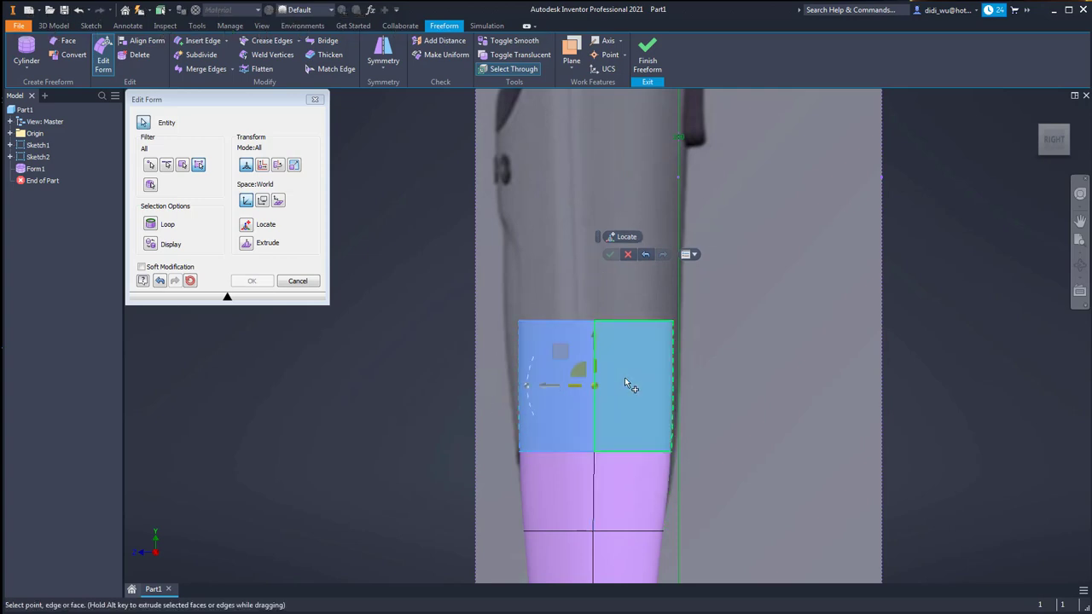
{"action": "mouse_move", "coordinate": [569, 355]}
{"action": "middle_mouse_down", "text": "shift"}
{"action": "mouse_move", "coordinate": [588, 402]}
{"action": "mouse_move", "coordinate": [578, 412]}
{"action": "middle_mouse_up", "text": "shift"}
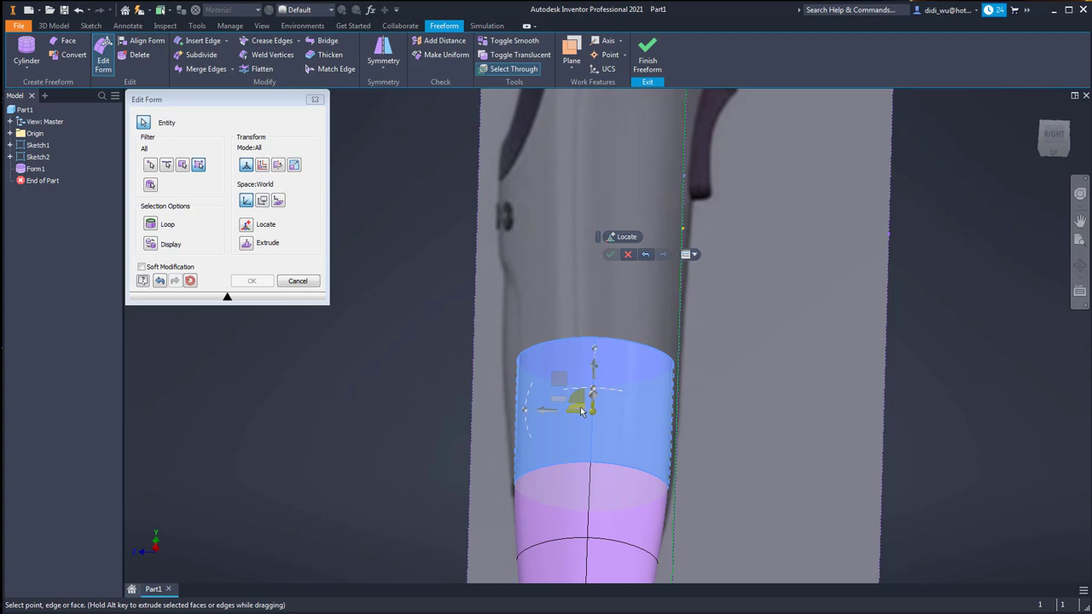
{"action": "left_click_drag", "start_coordinate": [577, 410], "coordinate": [575, 410]}
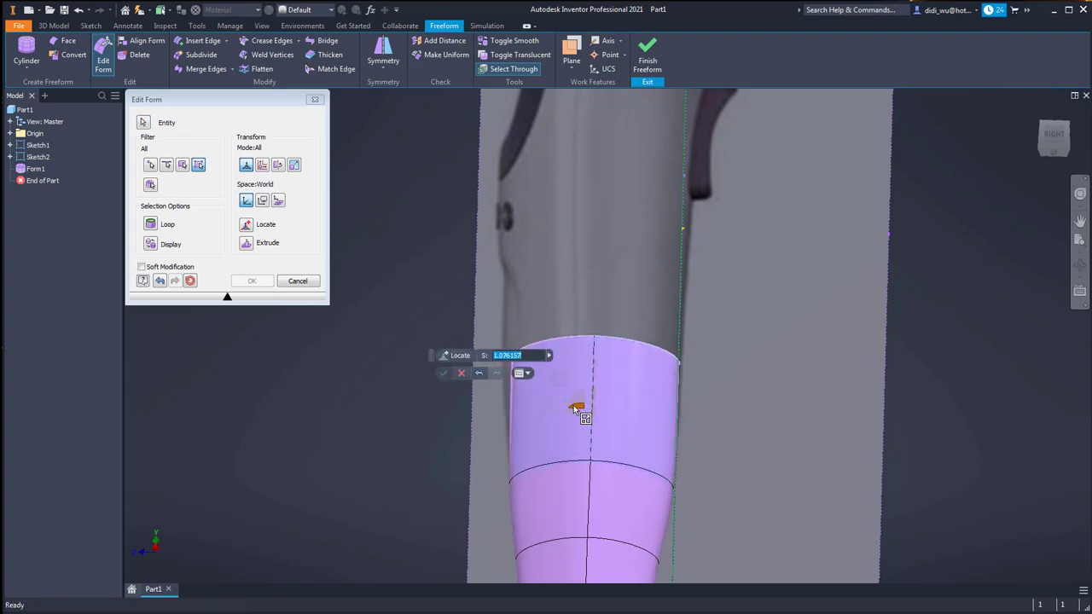
{"action": "left_click", "coordinate": [1053, 138]}
{"action": "scroll", "coordinate": [600, 353], "scroll_direction": "down", "scroll_amount": 5}
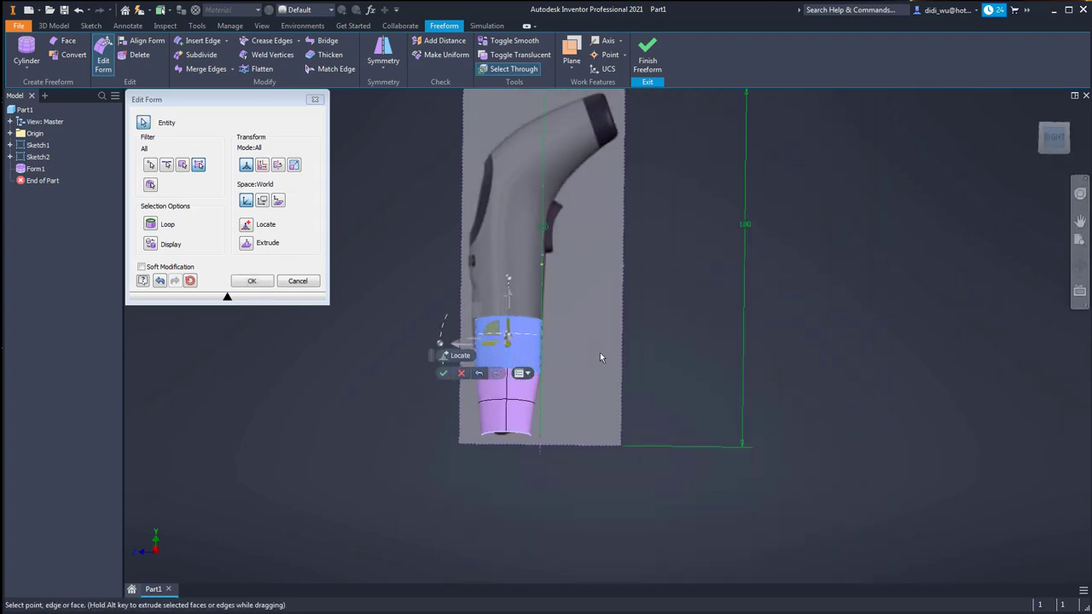
{"action": "middle_click_drag", "start_coordinate": [665, 301], "coordinate": [690, 326]}
{"action": "scroll", "coordinate": [616, 370], "scroll_direction": "up", "scroll_amount": 5}
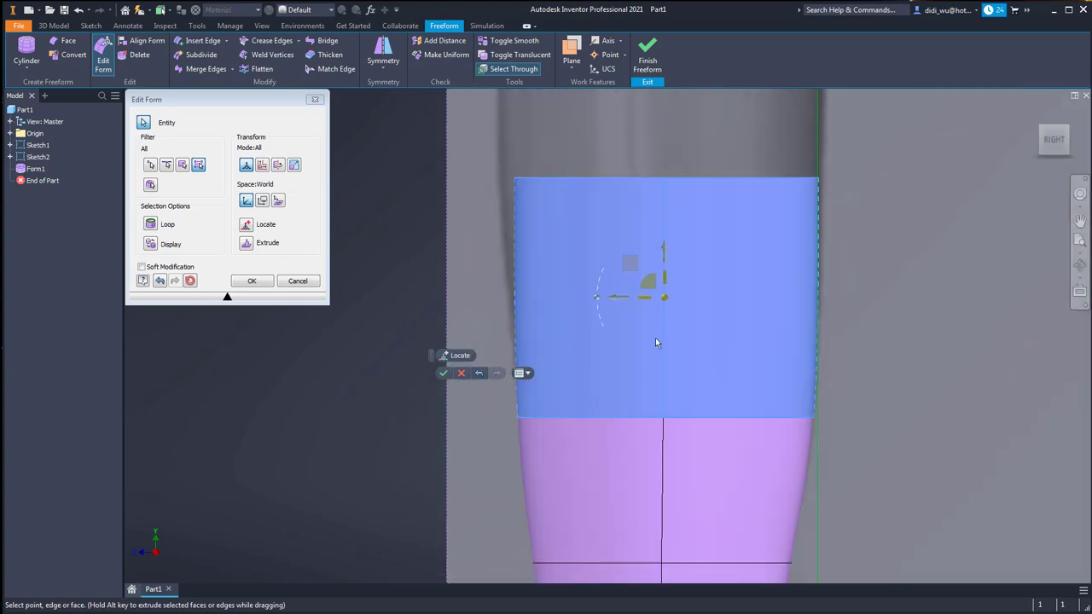
Move the left and right end points of the form's top edge outward along Z to the handle outline
{"action": "left_click", "coordinate": [584, 178]}
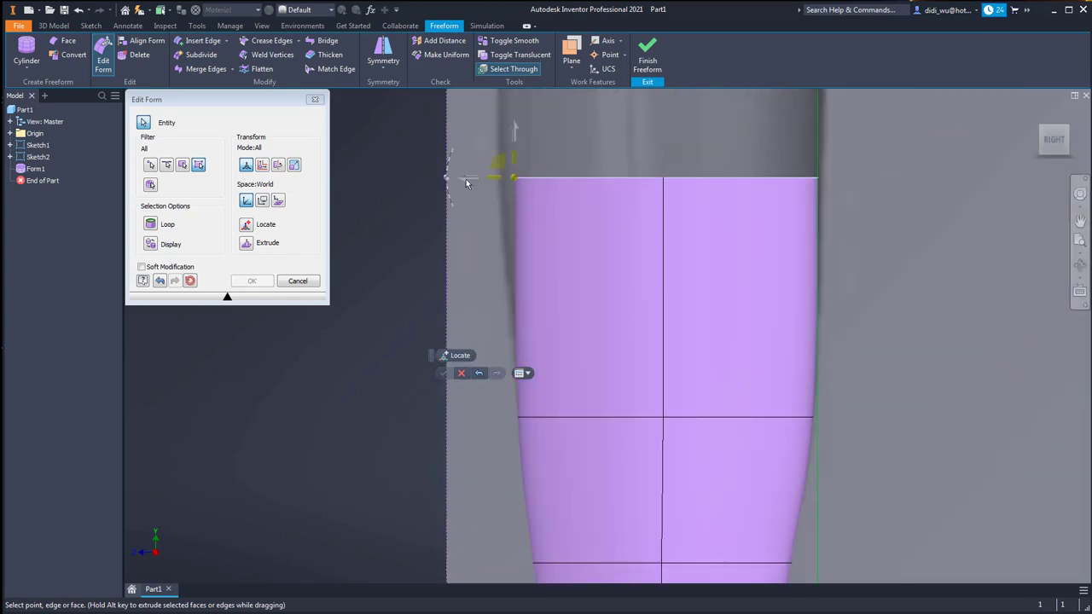
{"action": "left_click_drag", "start_coordinate": [458, 178], "coordinate": [439, 176]}
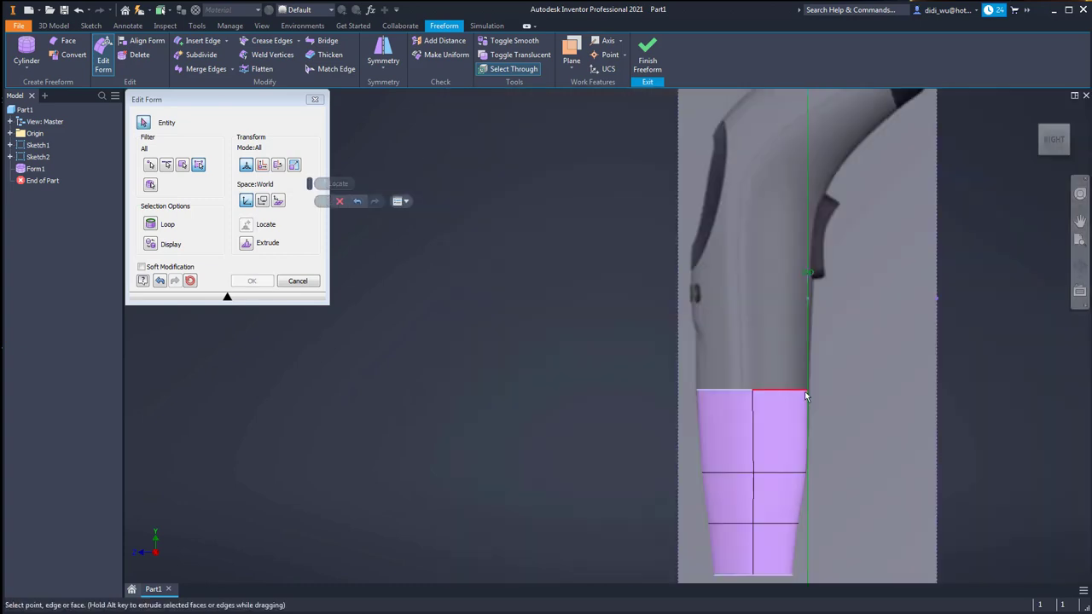
{"action": "left_click", "coordinate": [806, 394]}
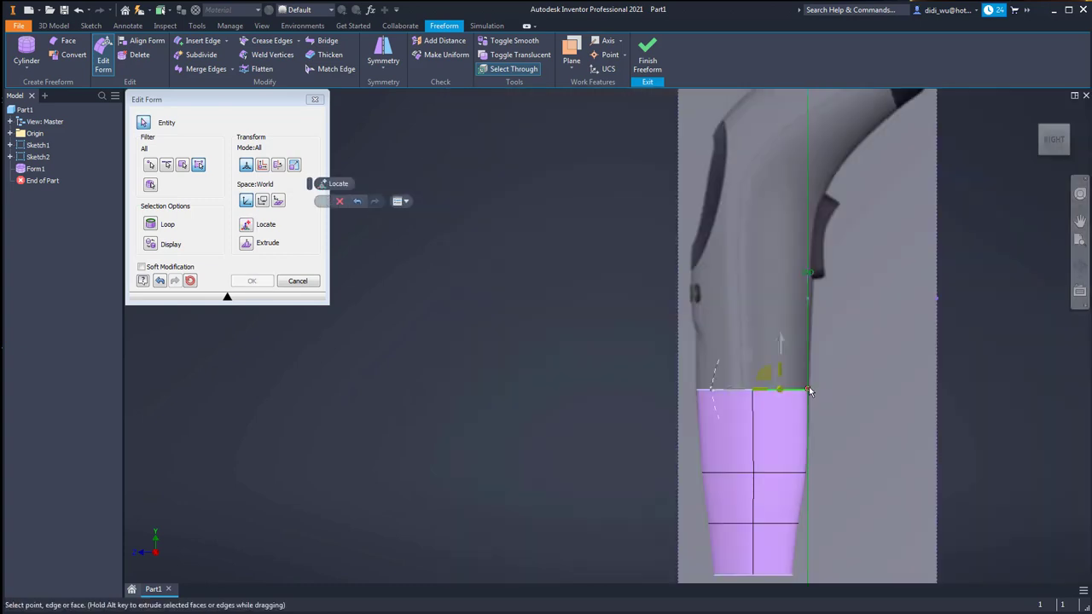
{"action": "scroll", "coordinate": [811, 393], "scroll_direction": "up", "scroll_amount": 3}
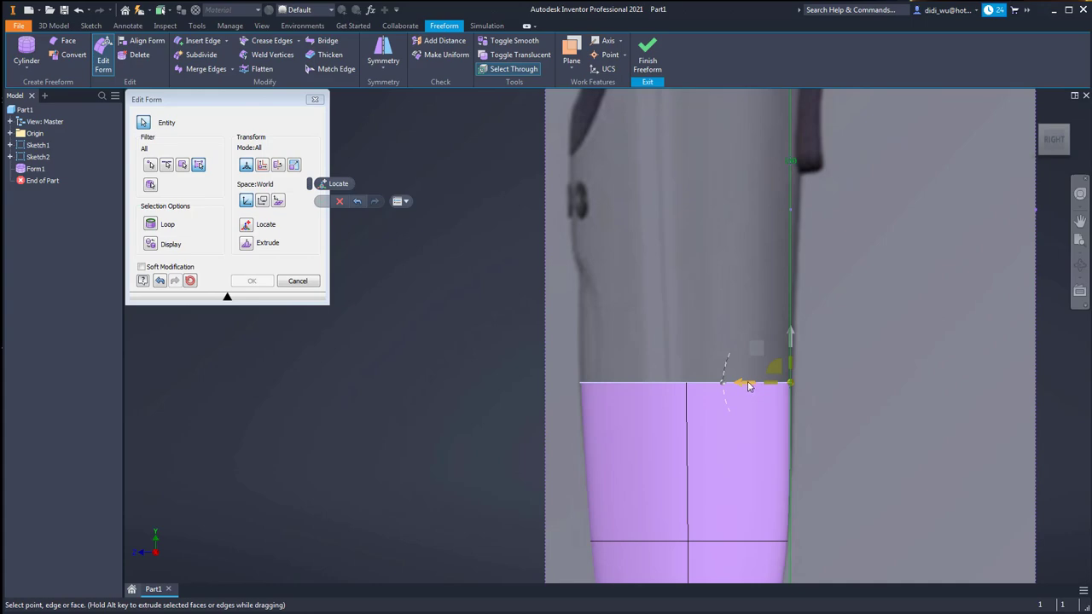
{"action": "left_click_drag", "start_coordinate": [748, 382], "coordinate": [755, 383]}
{"action": "left_click", "coordinate": [855, 503]}
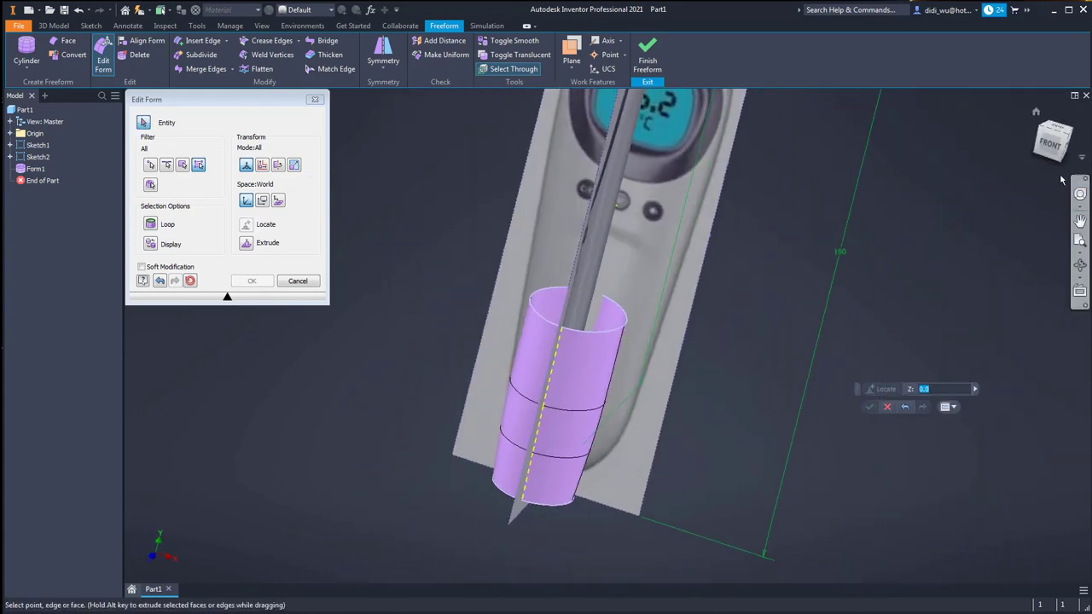
In the front view, move the left end point of the lowest interior edge ring about -4.25 mm along X toward the handle outline
{"action": "left_click", "coordinate": [1051, 142]}
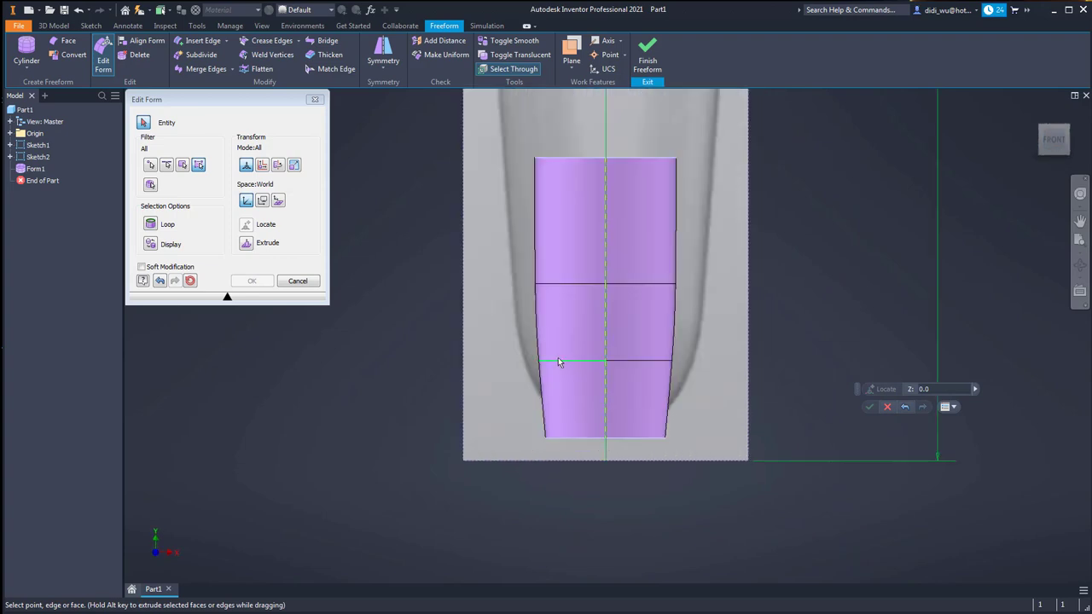
{"action": "left_click", "coordinate": [537, 364]}
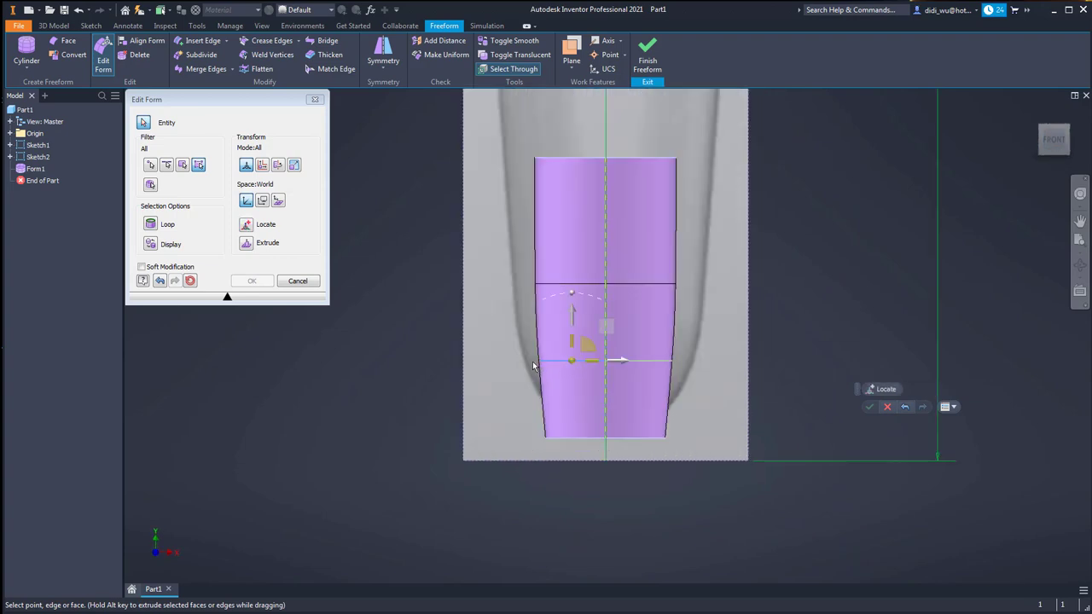
{"action": "left_click", "coordinate": [470, 415]}
{"action": "left_click", "coordinate": [575, 375]}
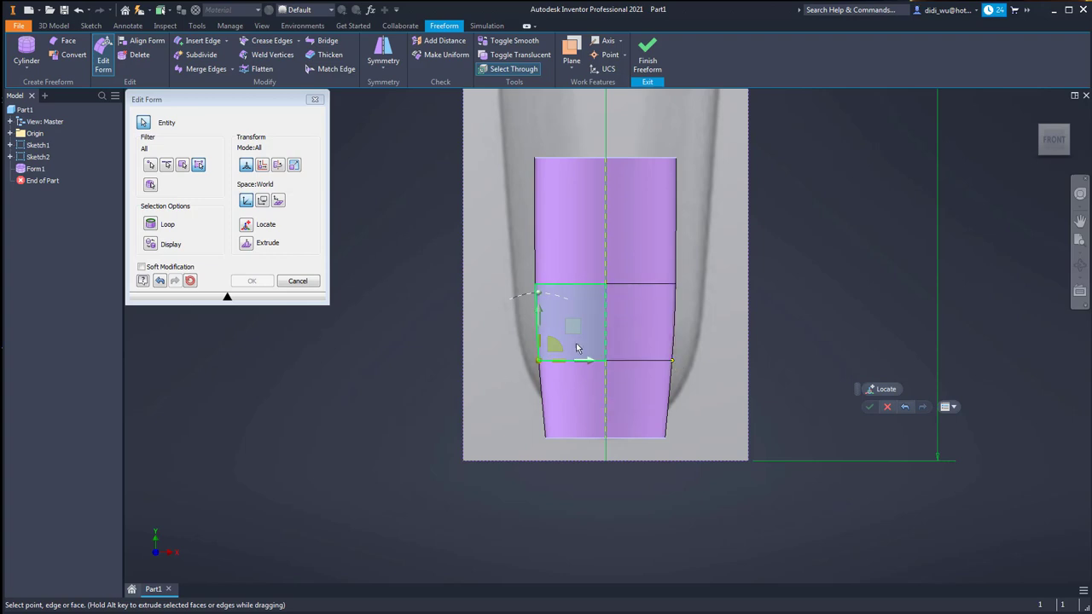
{"action": "left_click_drag", "start_coordinate": [588, 363], "coordinate": [566, 360]}
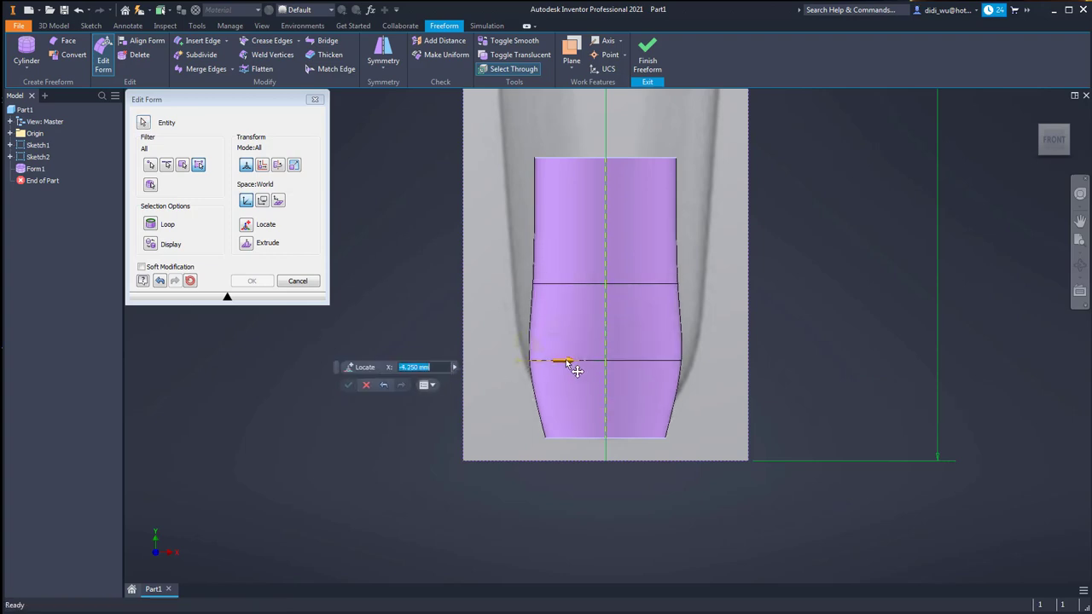
{"action": "middle_click_drag", "start_coordinate": [691, 420], "coordinate": [699, 495]}
{"action": "scroll", "coordinate": [670, 484], "scroll_direction": "down", "scroll_amount": 3}
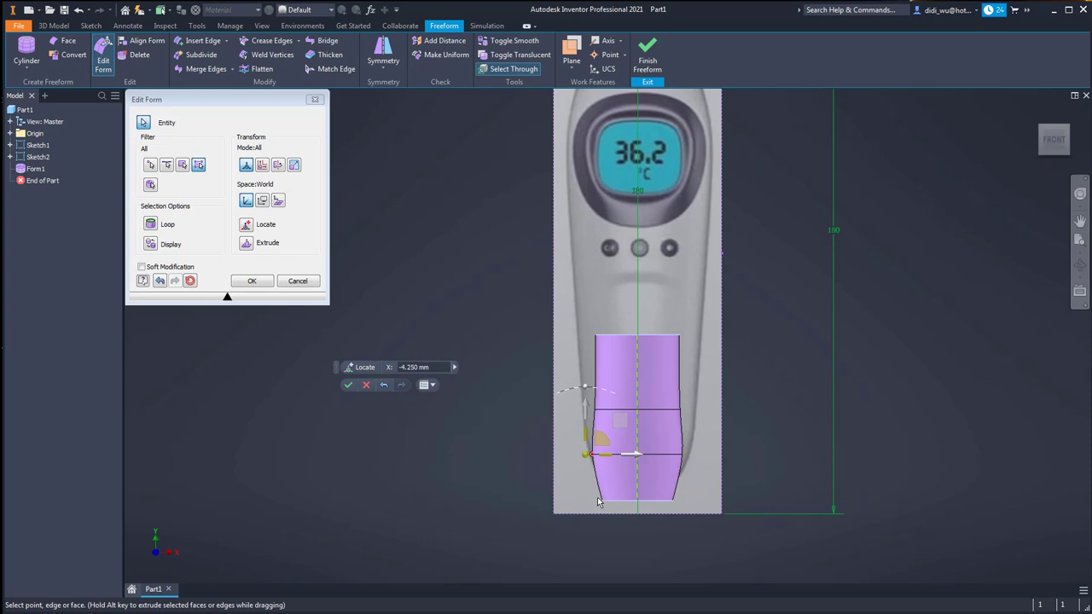
Move the left end point of the form's bottom edge about 3.75 mm inward along X to taper the handle base
{"action": "left_click", "coordinate": [598, 500]}
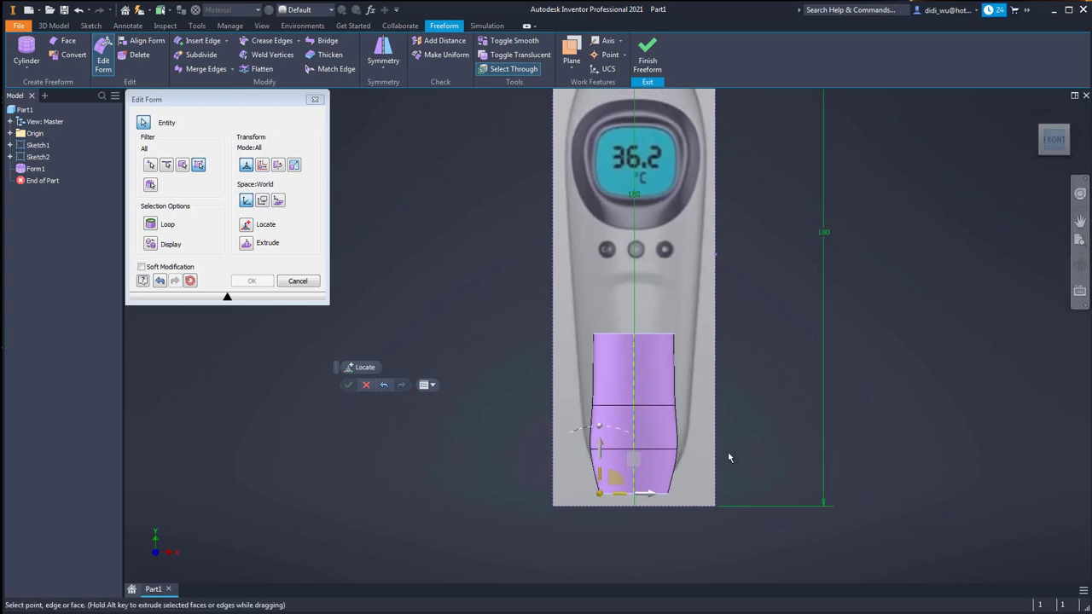
{"action": "scroll", "coordinate": [565, 363], "scroll_direction": "up", "scroll_amount": 4}
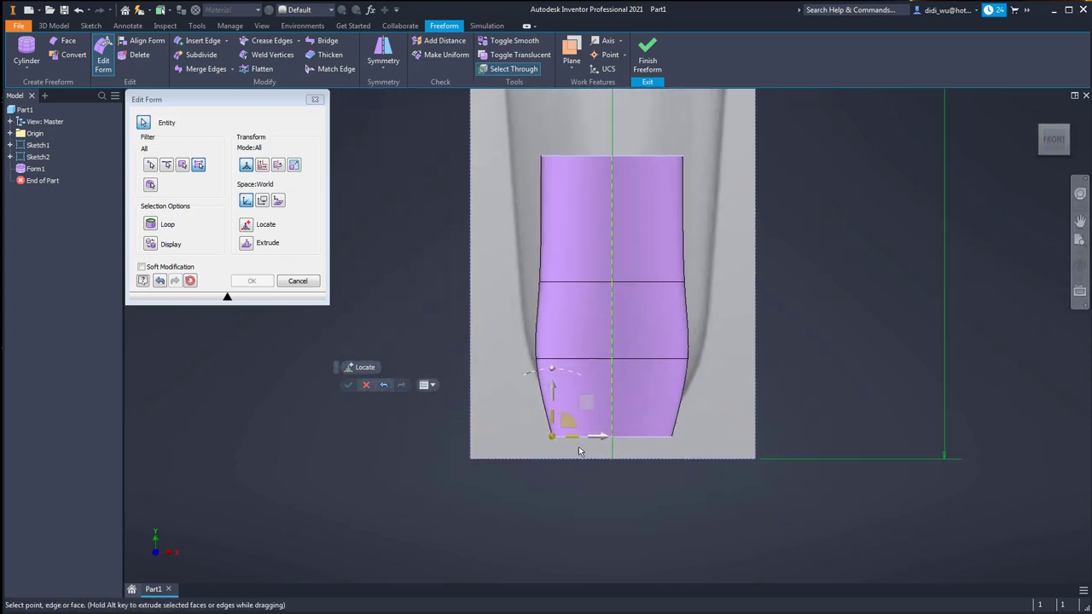
{"action": "left_click_drag", "start_coordinate": [604, 437], "coordinate": [636, 444]}
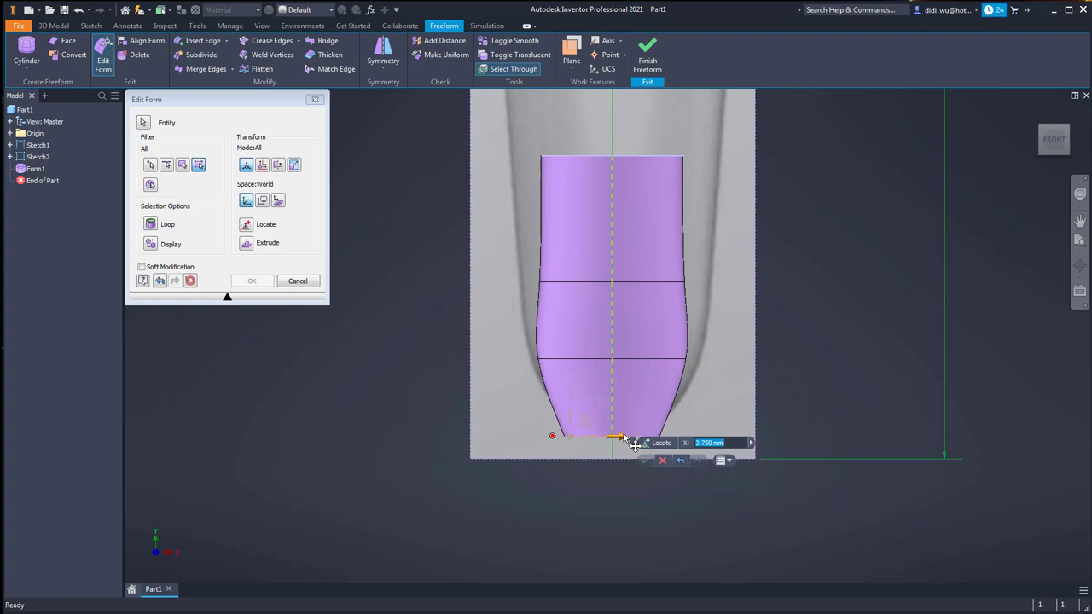
{"action": "scroll", "coordinate": [578, 455], "scroll_direction": "down", "scroll_amount": 4}
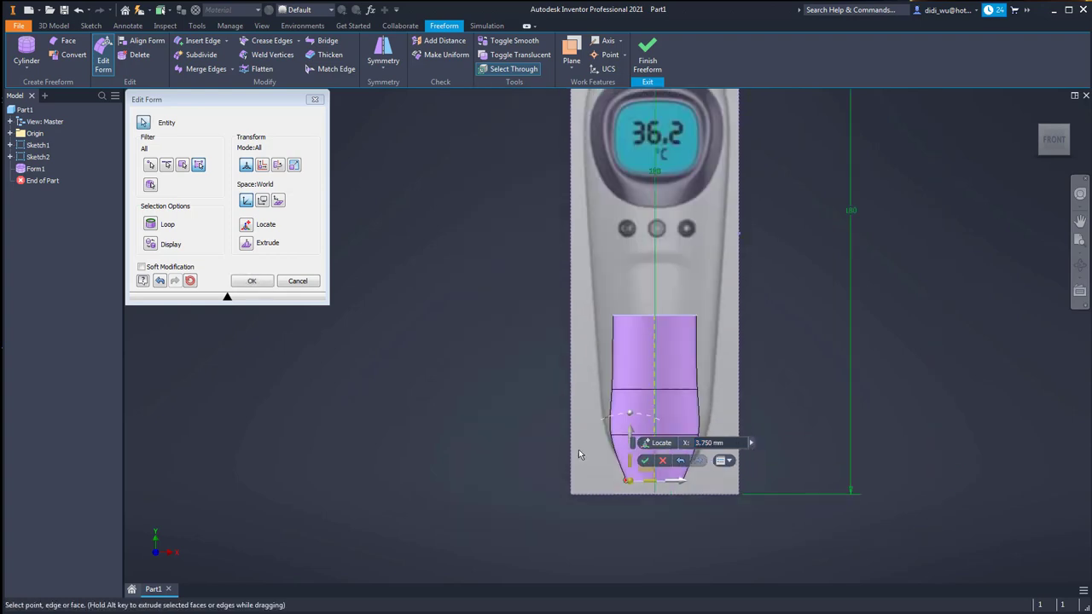
Move the left end point of the lowest interior edge ring a further -1.53 mm or so along X to the handle outline
{"action": "scroll", "coordinate": [657, 435], "scroll_direction": "up", "scroll_amount": 5}
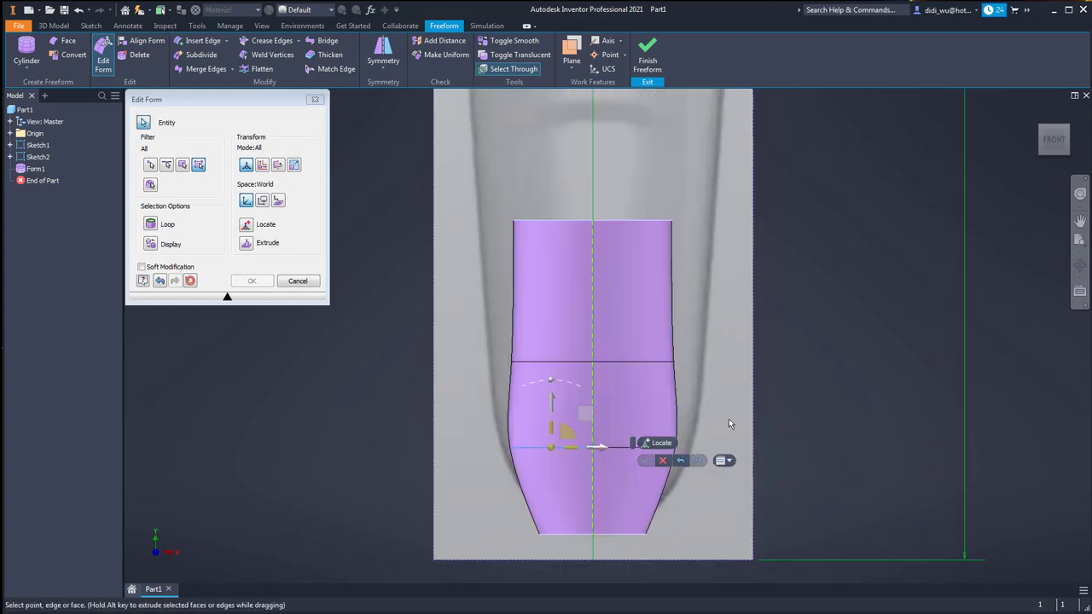
{"action": "left_click", "coordinate": [305, 446]}
{"action": "left_click", "coordinate": [303, 449]}
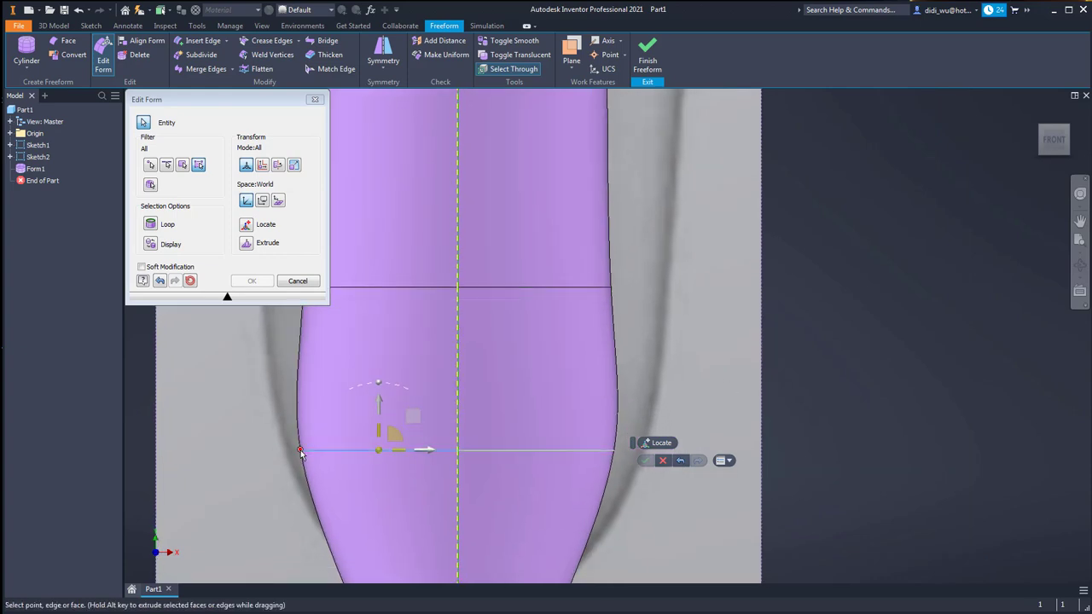
{"action": "left_click", "coordinate": [300, 450]}
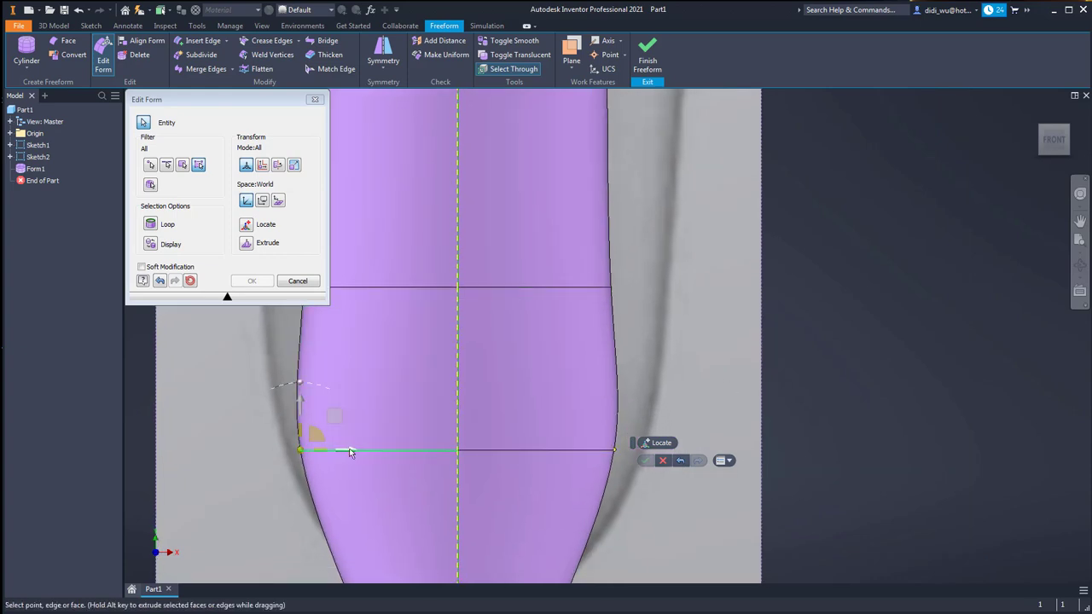
{"action": "left_click_drag", "start_coordinate": [350, 450], "coordinate": [337, 450]}
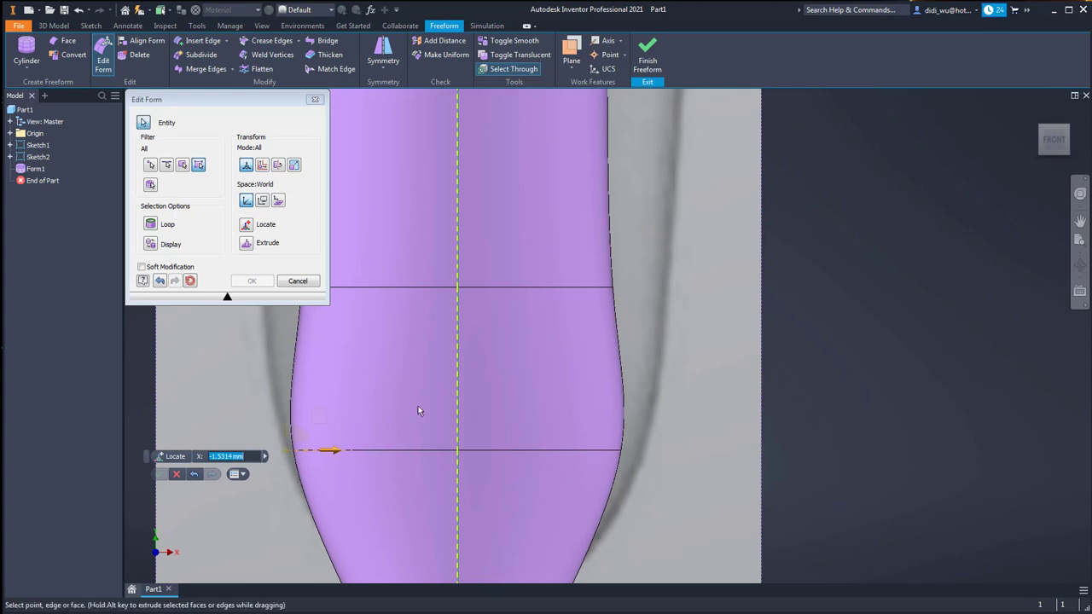
Move the left end point of the second edge ring from the bottom about -6.64 mm along X to the handle outline
{"action": "middle_click_drag", "start_coordinate": [418, 406], "coordinate": [495, 439]}
{"action": "left_click", "coordinate": [440, 379]}
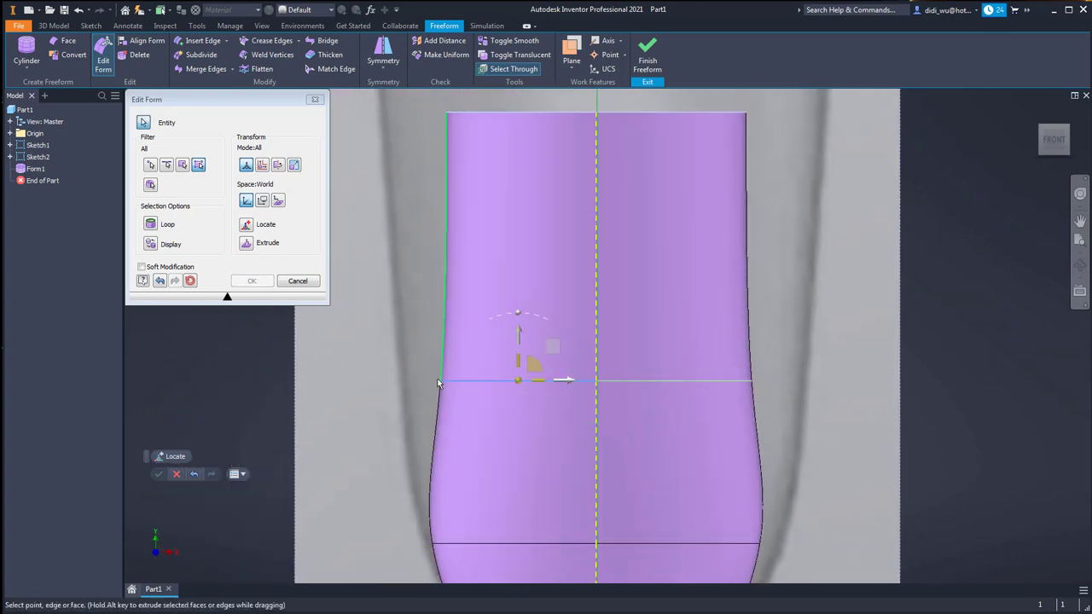
{"action": "left_click", "coordinate": [440, 379]}
{"action": "left_click_drag", "start_coordinate": [487, 380], "coordinate": [427, 378]}
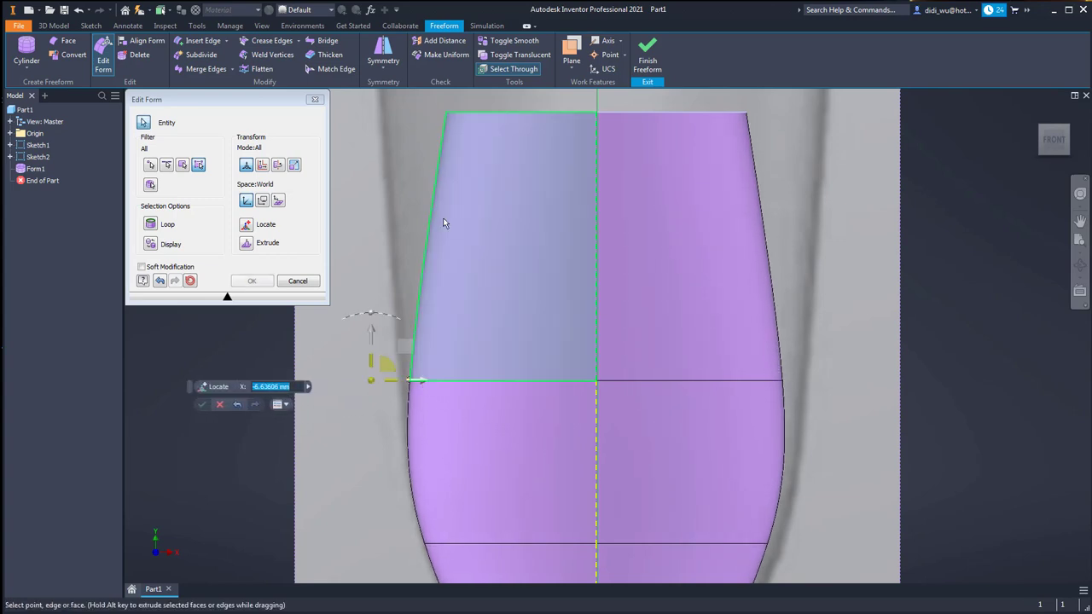
Move the left end point of the form's top edge about -9.87 mm along X to widen it to the handle outline
{"action": "left_click", "coordinate": [448, 113]}
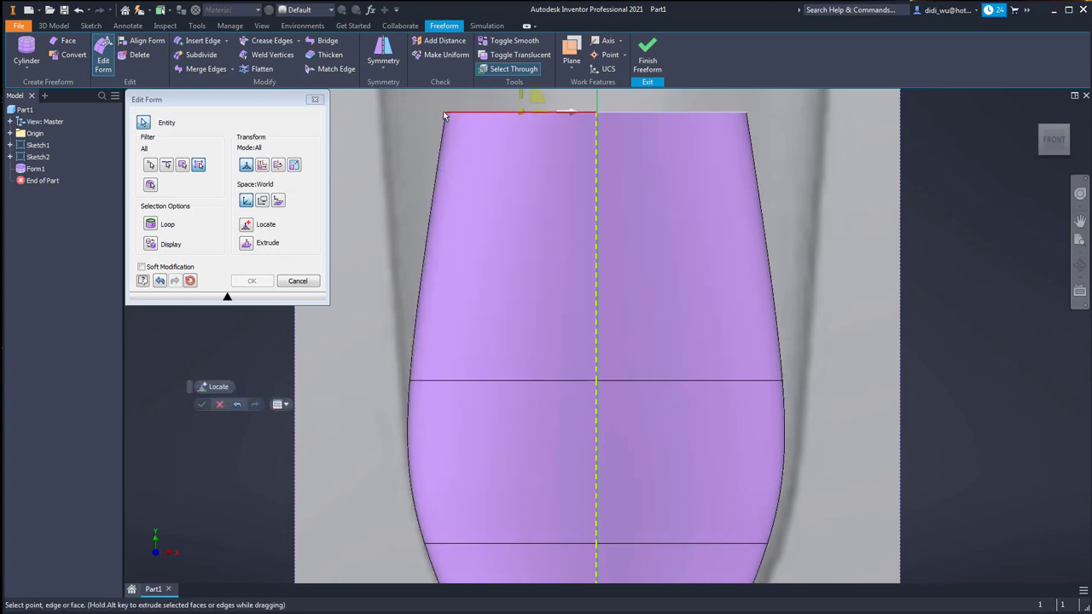
{"action": "left_click", "coordinate": [444, 113]}
{"action": "middle_click_drag", "start_coordinate": [505, 114], "coordinate": [573, 300]}
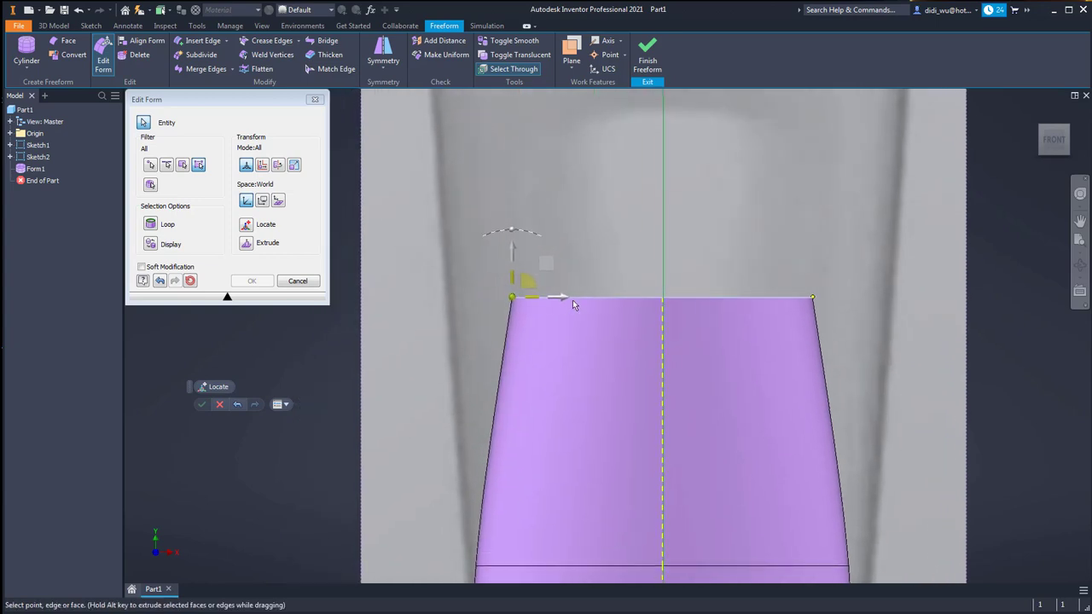
{"action": "left_click_drag", "start_coordinate": [564, 300], "coordinate": [459, 295]}
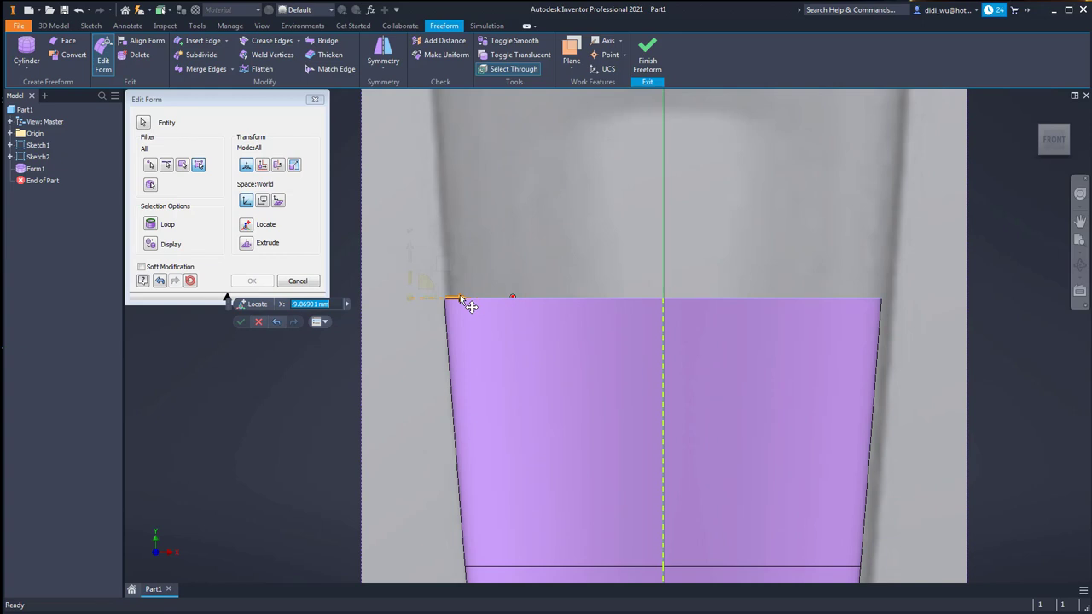
{"action": "scroll", "coordinate": [725, 351], "scroll_direction": "up", "scroll_amount": 5}
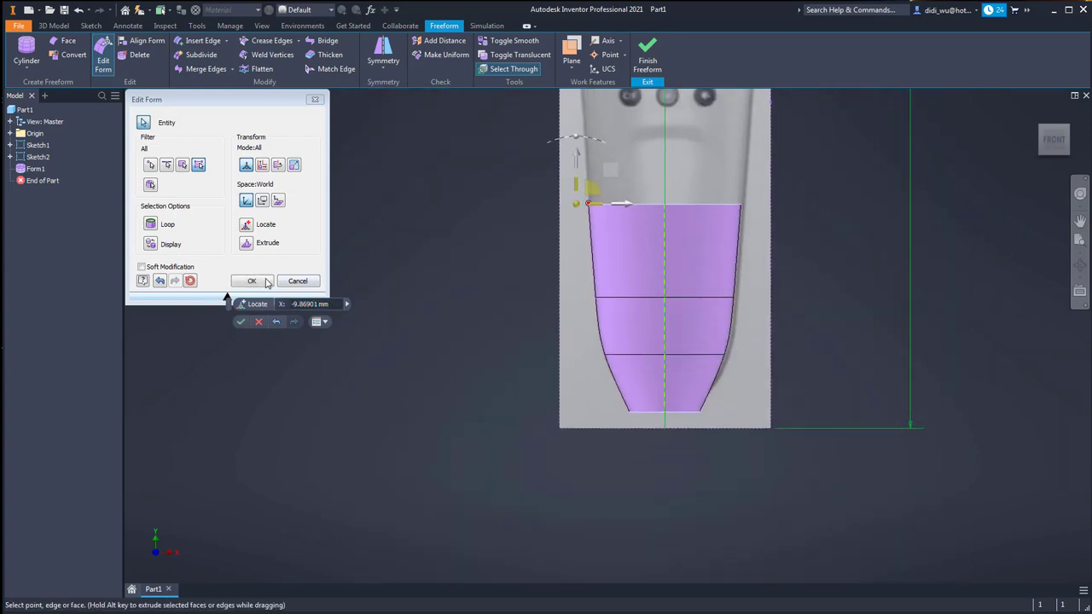
In the right view, extrude the form's top edge loop about 42.75 mm upward along Y to add a new ring of faces
{"action": "middle_click_drag", "start_coordinate": [358, 309], "coordinate": [532, 335], "text": "shift"}
{"action": "double_click", "coordinate": [534, 336]}
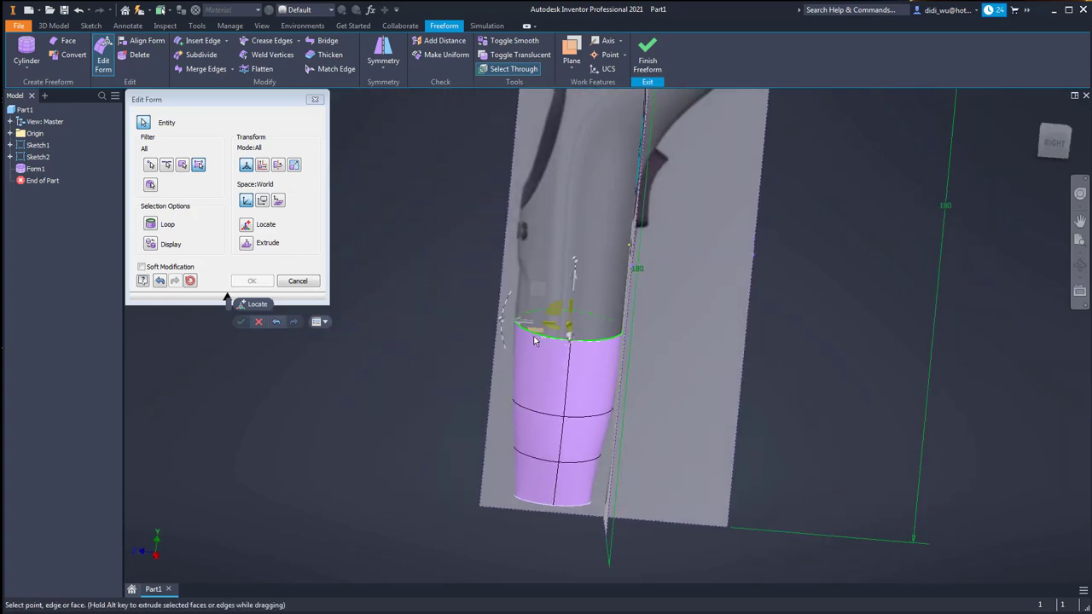
{"action": "left_click", "coordinate": [1054, 143]}
{"action": "middle_click_drag", "start_coordinate": [703, 239], "coordinate": [776, 304]}
{"action": "middle_click_drag", "start_coordinate": [588, 328], "coordinate": [726, 381]}
{"action": "scroll", "coordinate": [779, 381], "scroll_direction": "up", "scroll_amount": 5}
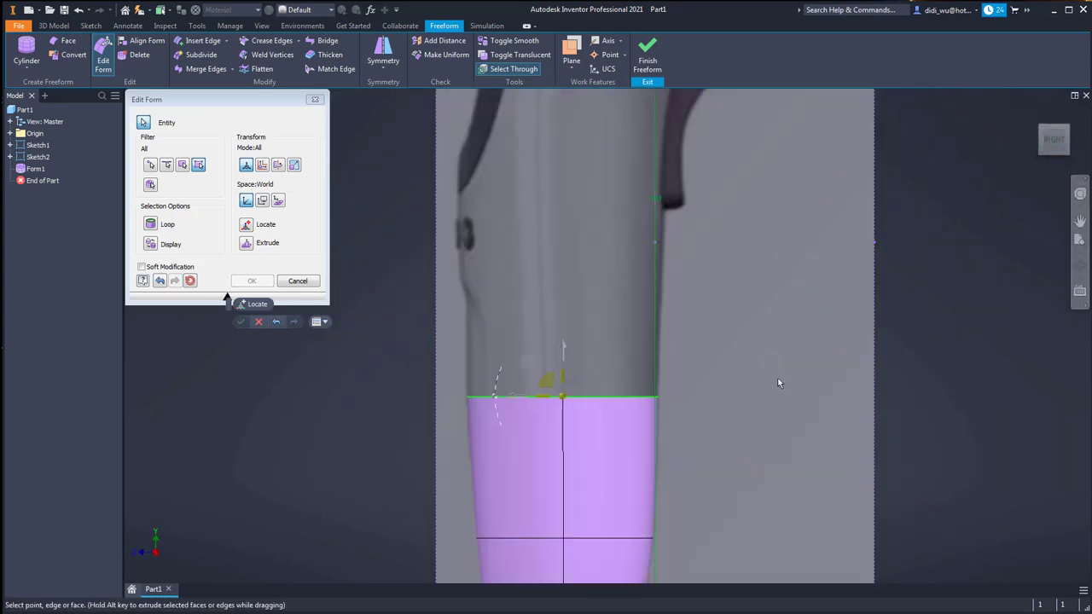
{"action": "scroll", "coordinate": [738, 379], "scroll_direction": "down", "scroll_amount": 3}
{"action": "left_click_drag", "start_coordinate": [635, 342], "coordinate": [642, 199], "text": "alt"}
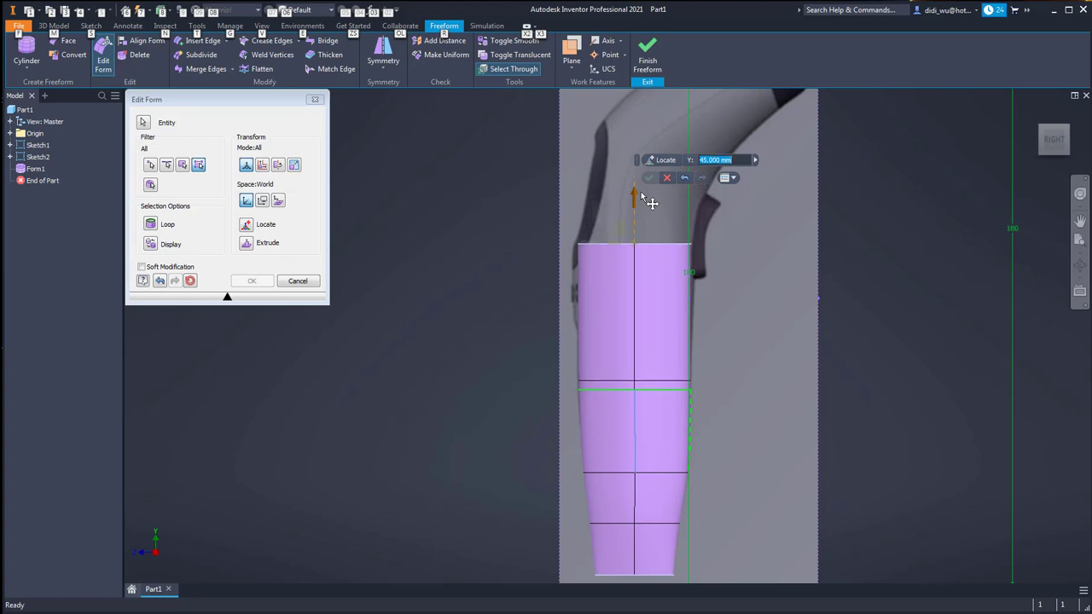
{"action": "left_click", "coordinate": [689, 292]}
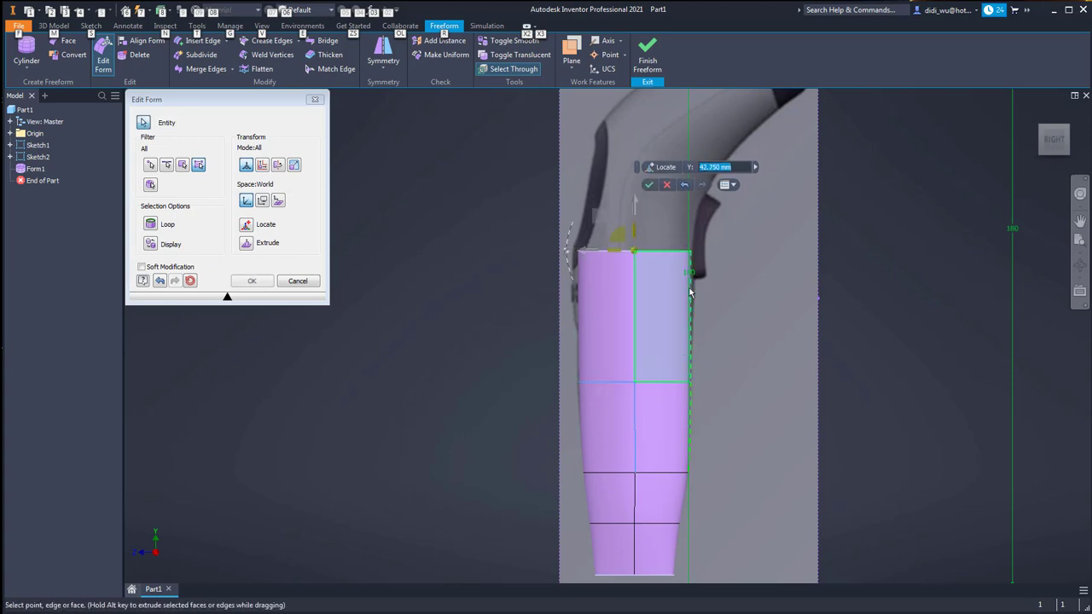
In the front view, move the left end point of the new top edge about -4.25 mm along X to the body outline
{"action": "middle_click_drag", "start_coordinate": [910, 310], "coordinate": [1066, 248], "text": "shift"}
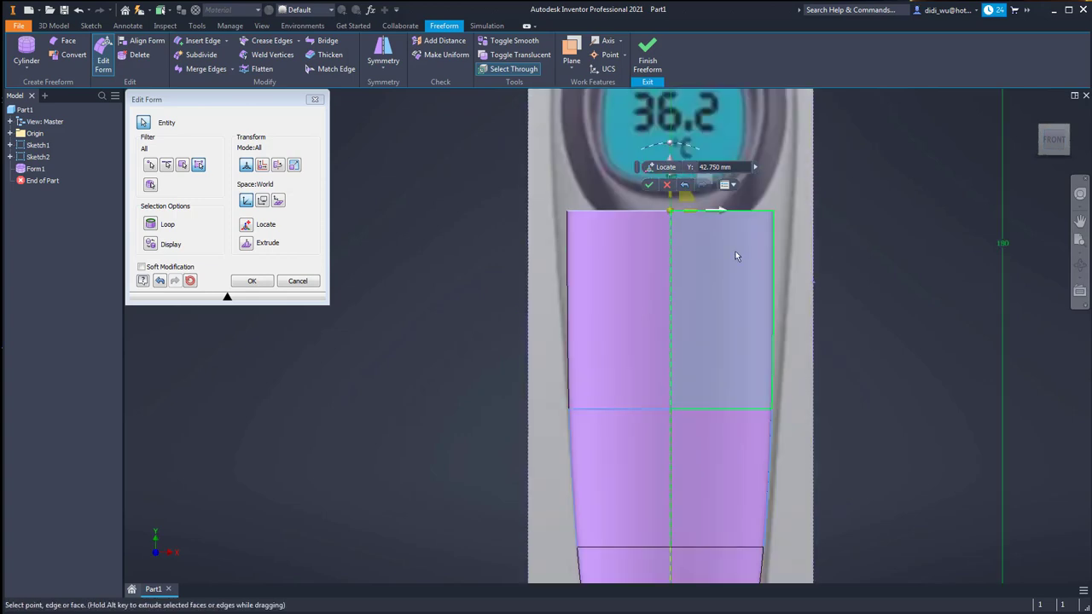
{"action": "left_click", "coordinate": [775, 214]}
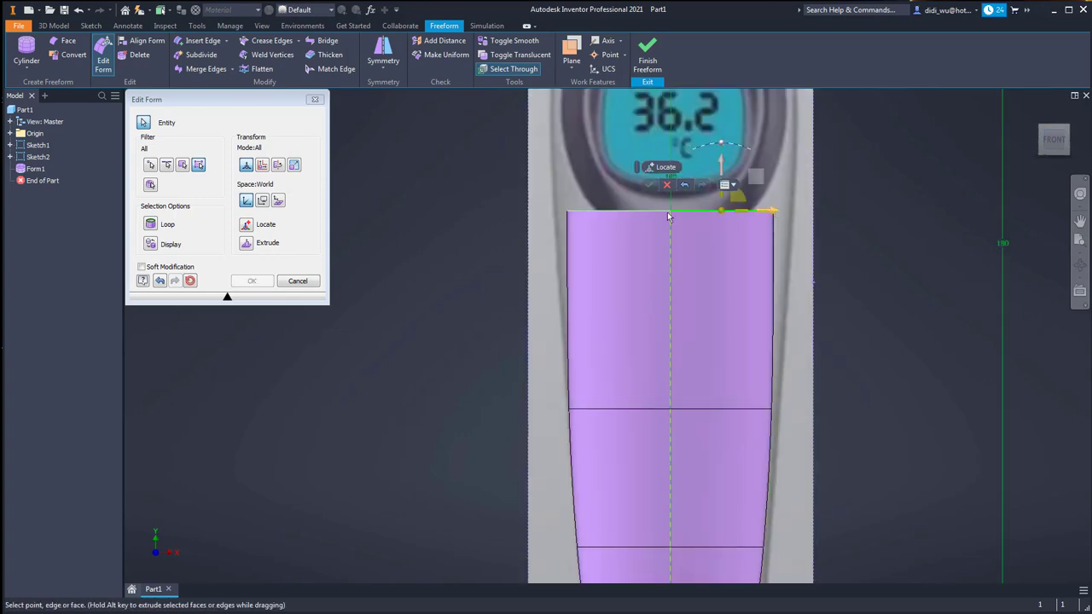
{"action": "left_click", "coordinate": [566, 210]}
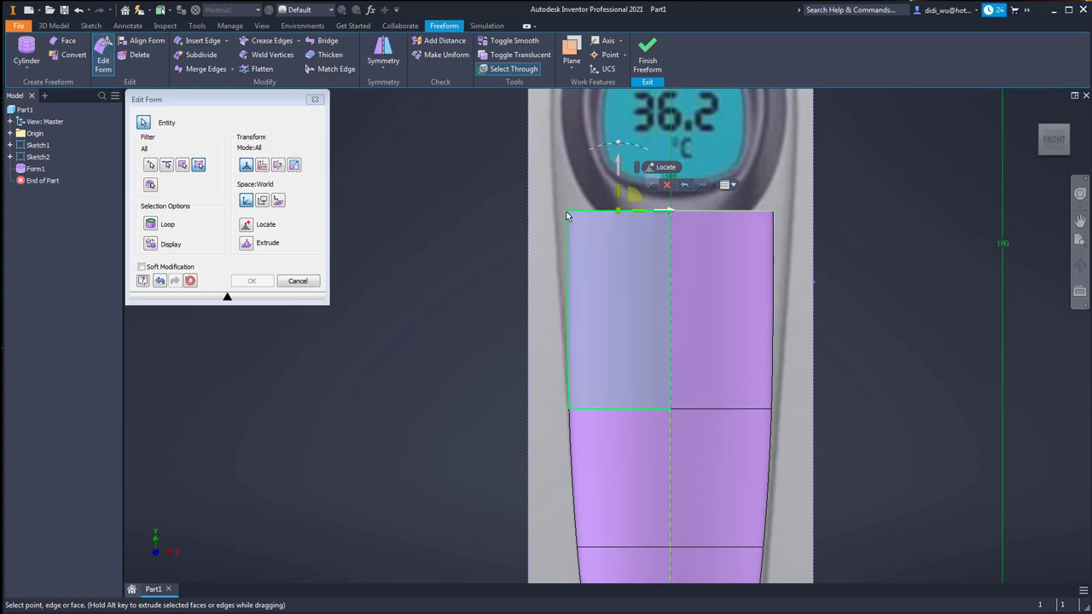
{"action": "left_click", "coordinate": [565, 210]}
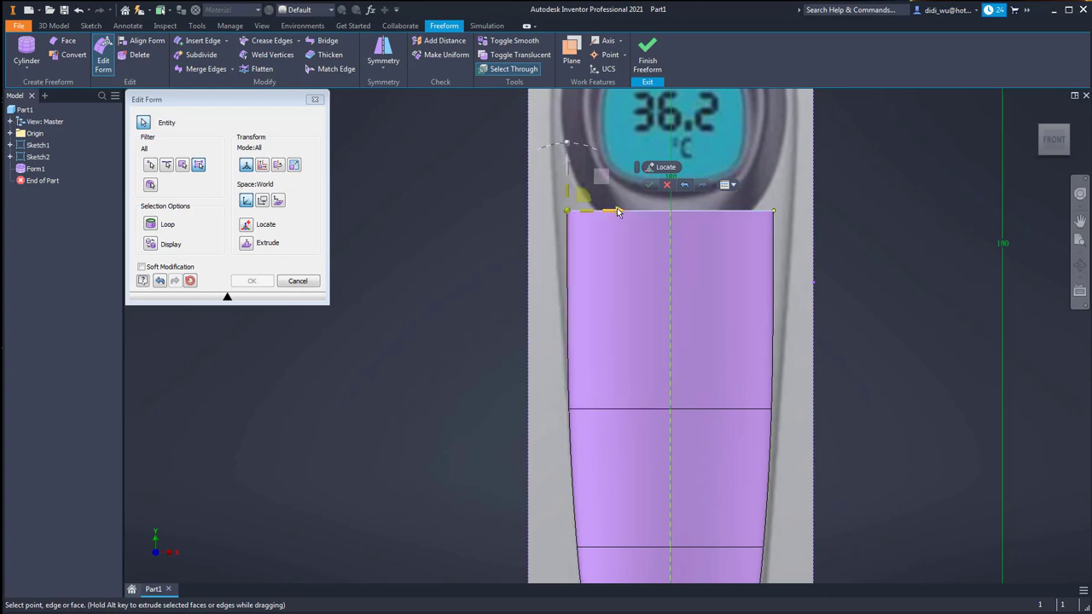
{"action": "left_click_drag", "start_coordinate": [616, 210], "coordinate": [594, 208]}
{"action": "middle_click_drag", "start_coordinate": [770, 325], "coordinate": [700, 243]}
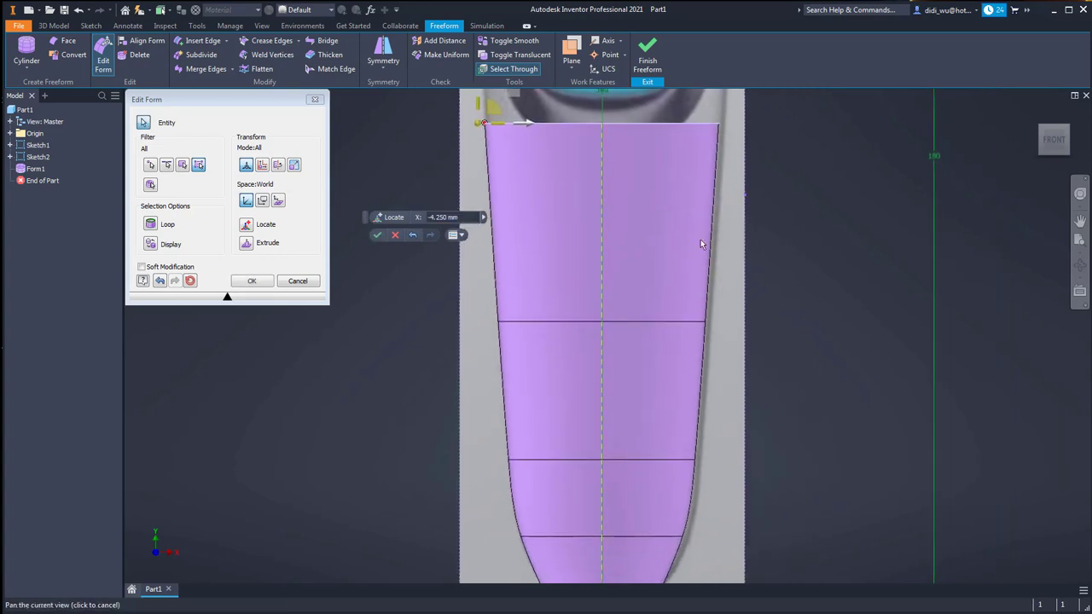
In the right view, move the top edge's trigger-side end point outward along Z to the handle outline
{"action": "scroll", "coordinate": [700, 243], "scroll_direction": "down", "scroll_amount": 3}
{"action": "left_click", "coordinate": [1058, 144]}
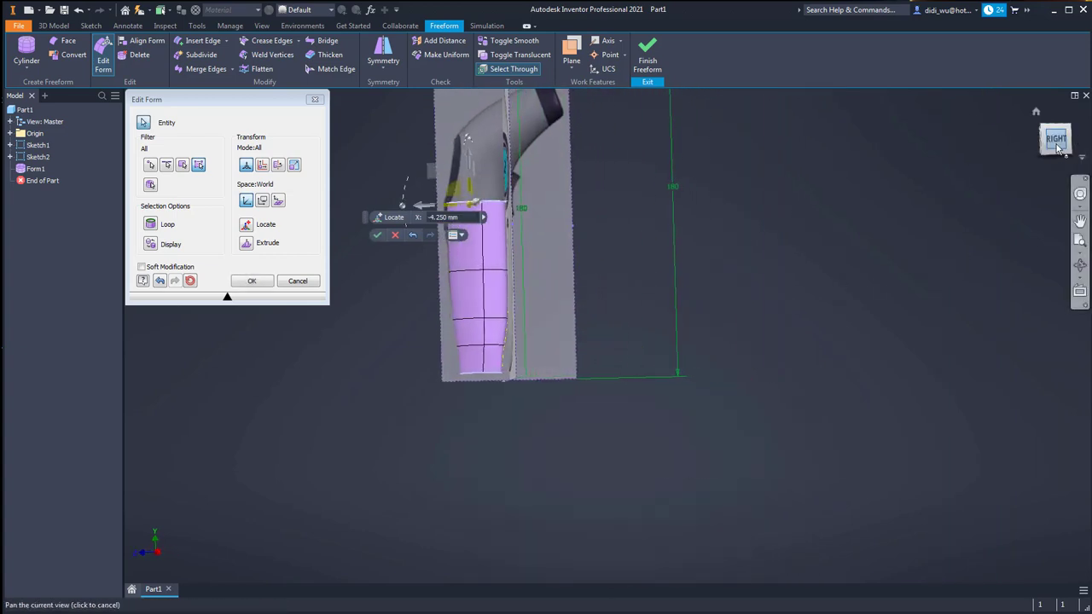
{"action": "scroll", "coordinate": [521, 338], "scroll_direction": "down", "scroll_amount": 2}
{"action": "middle_click_drag", "start_coordinate": [668, 307], "coordinate": [850, 349]}
{"action": "scroll", "coordinate": [708, 293], "scroll_direction": "up", "scroll_amount": 6}
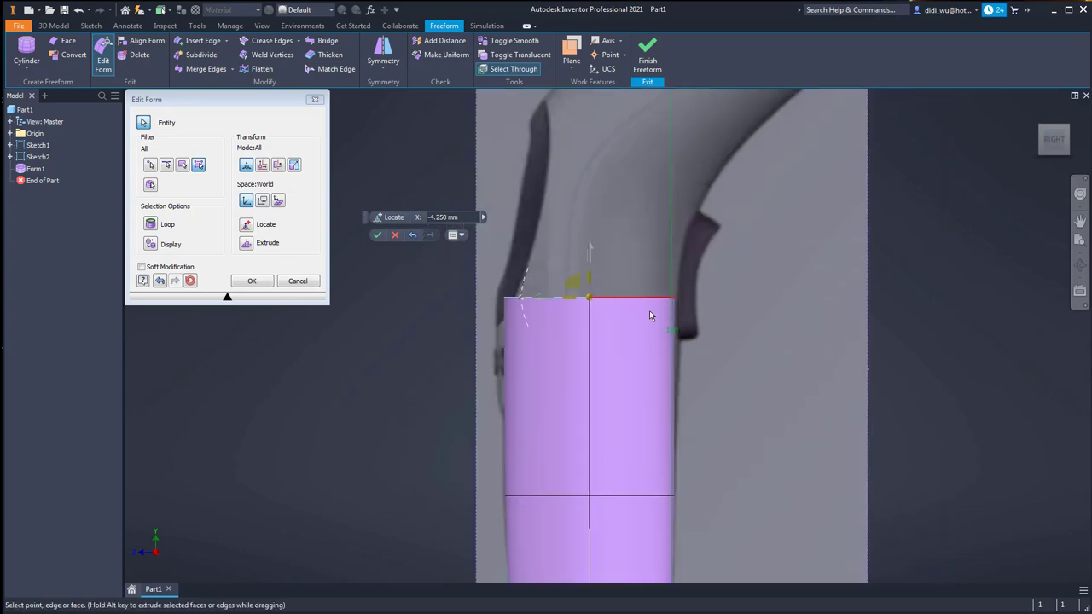
{"action": "left_click", "coordinate": [673, 297]}
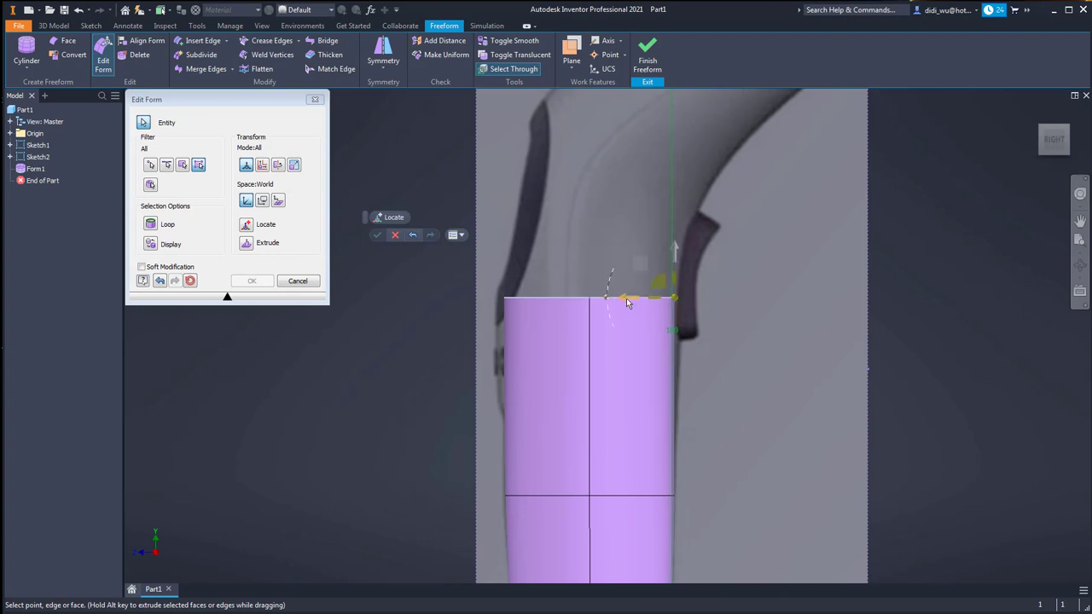
{"action": "left_click_drag", "start_coordinate": [627, 302], "coordinate": [643, 309]}
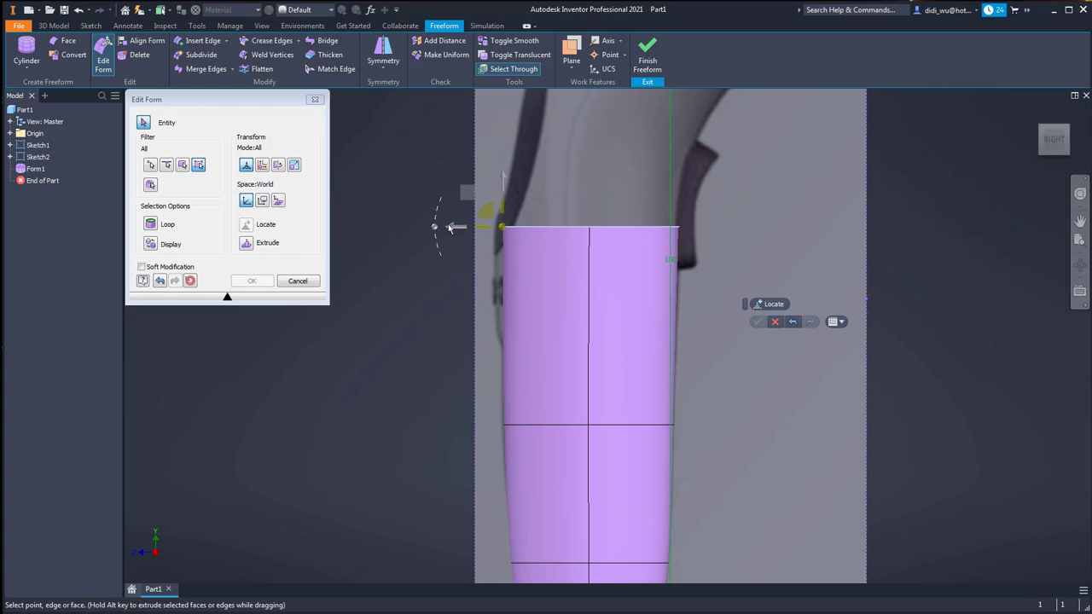
Move the top edge's end point opposite the trigger about 2.75 mm outward along Z to the handle outline
{"action": "left_click", "coordinate": [437, 224]}
{"action": "middle_click_drag", "start_coordinate": [502, 229], "coordinate": [506, 235], "text": "shift"}
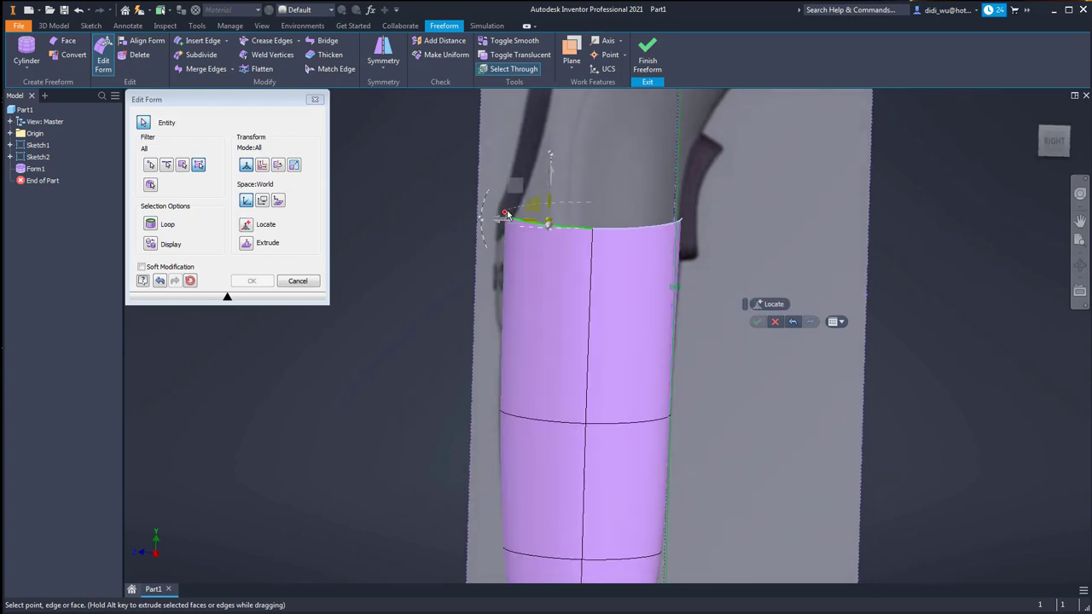
{"action": "left_click", "coordinate": [505, 215]}
{"action": "left_click", "coordinate": [458, 214]}
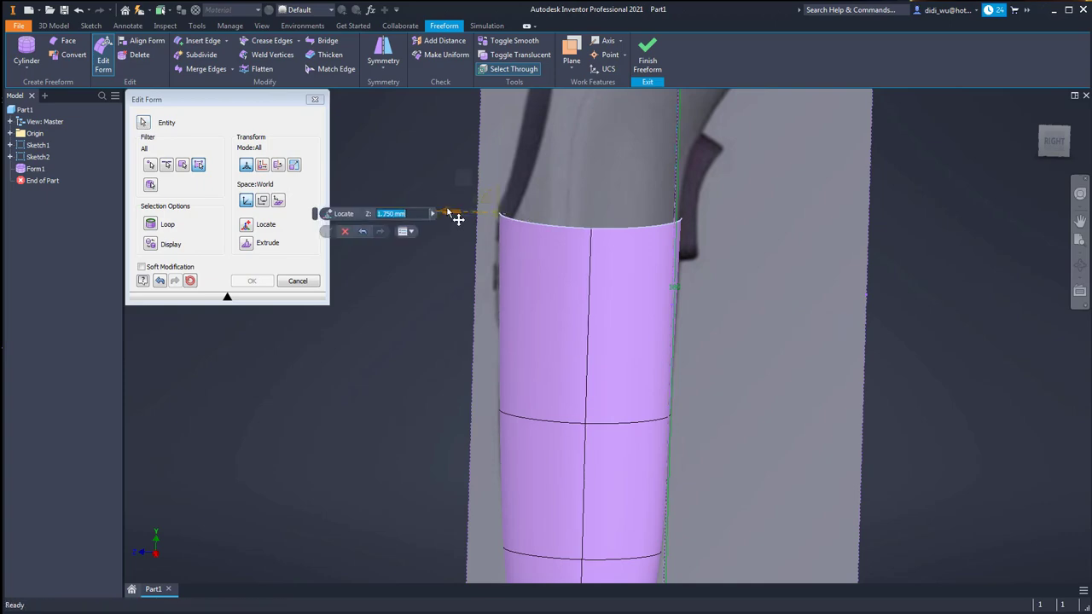
{"action": "middle_click_drag", "start_coordinate": [546, 273], "coordinate": [673, 452], "text": "shift"}
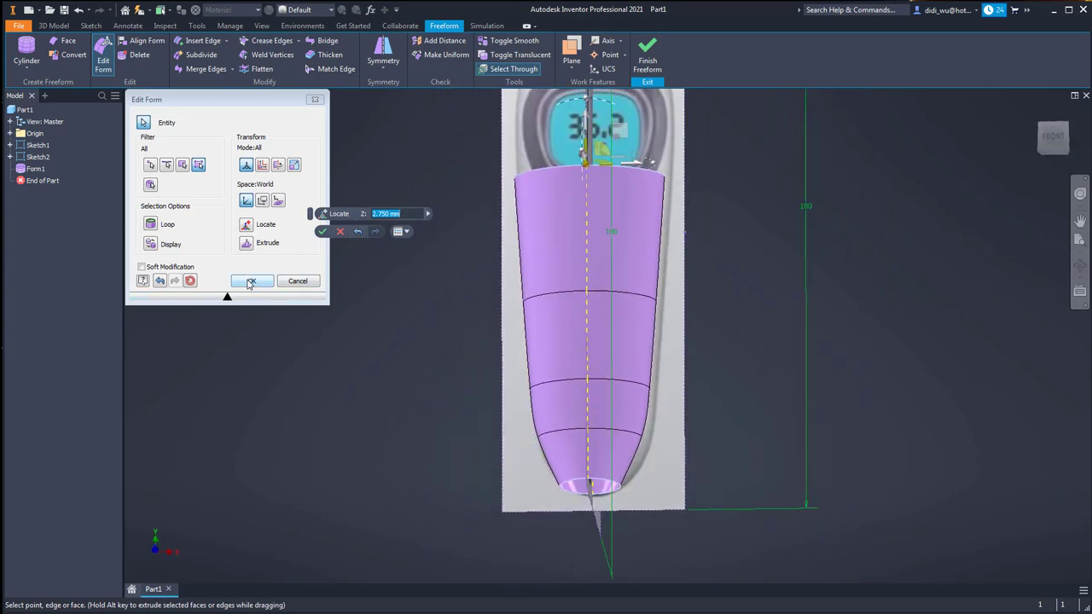
Accept the form edit and close the open bottom end with a simple four-sided face through its existing corner vertices
{"action": "left_click", "coordinate": [249, 284]}
{"action": "middle_click_drag", "start_coordinate": [803, 312], "coordinate": [772, 243], "text": "shift"}
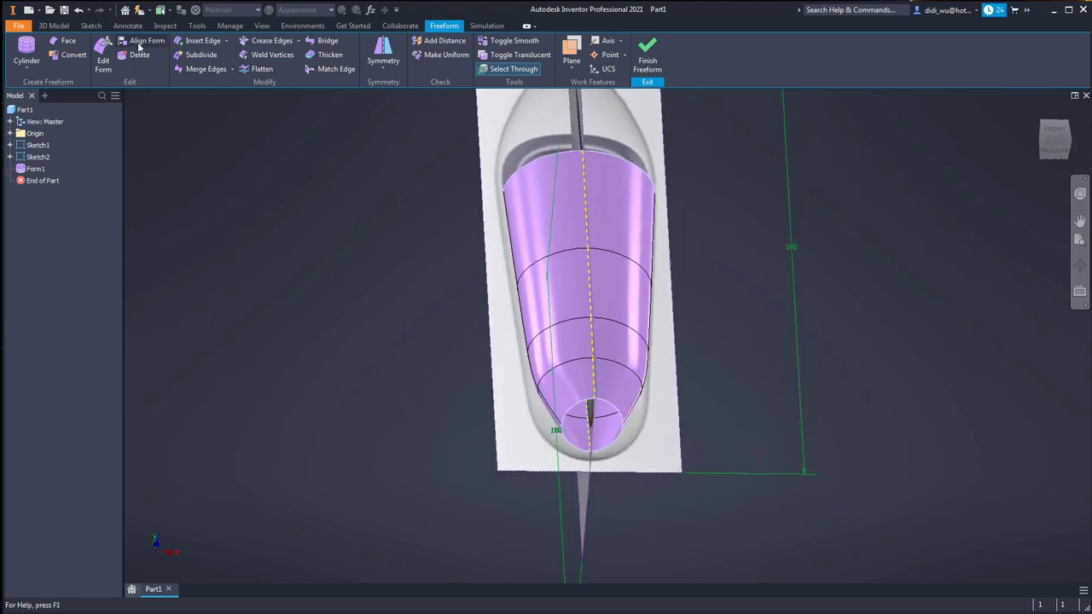
{"action": "left_click", "coordinate": [64, 41]}
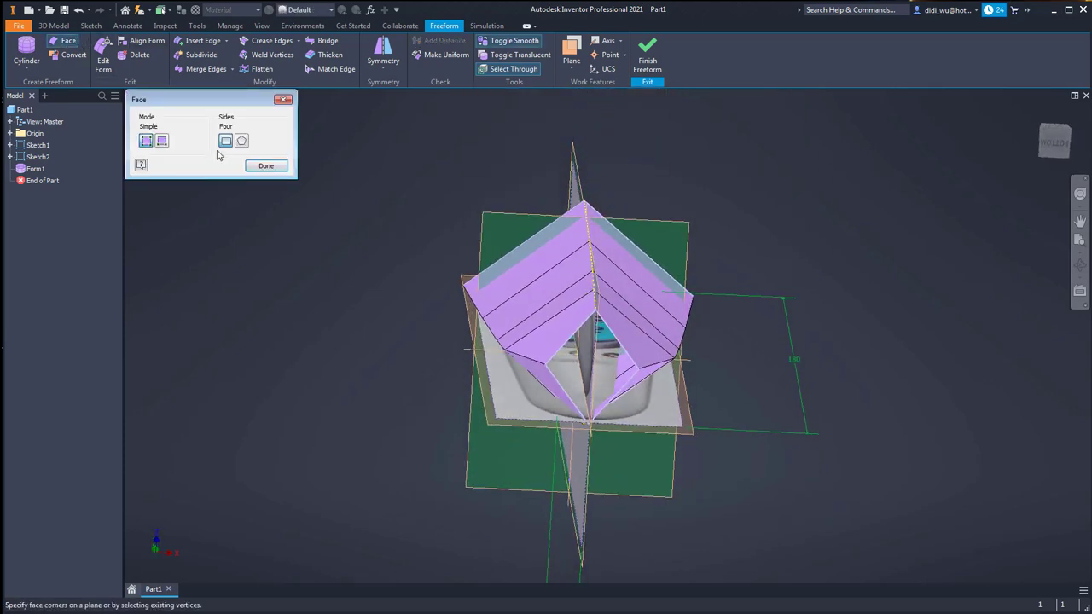
{"action": "middle_click_drag", "start_coordinate": [619, 476], "coordinate": [612, 429], "text": "shift"}
{"action": "middle_click_drag", "start_coordinate": [622, 383], "coordinate": [681, 386], "text": "shift"}
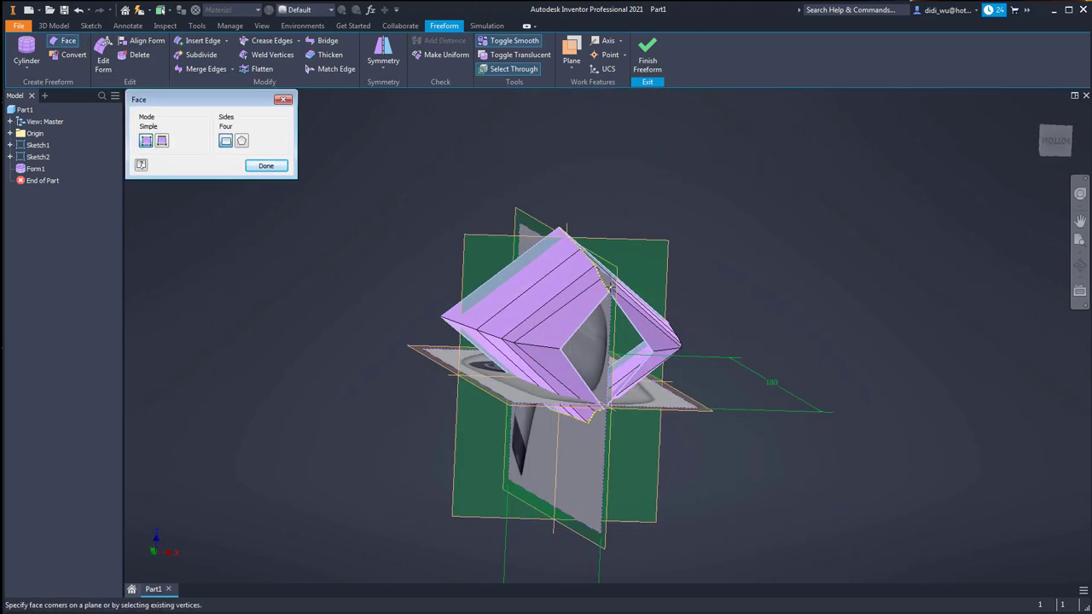
{"action": "scroll", "coordinate": [614, 290], "scroll_direction": "down", "scroll_amount": 5}
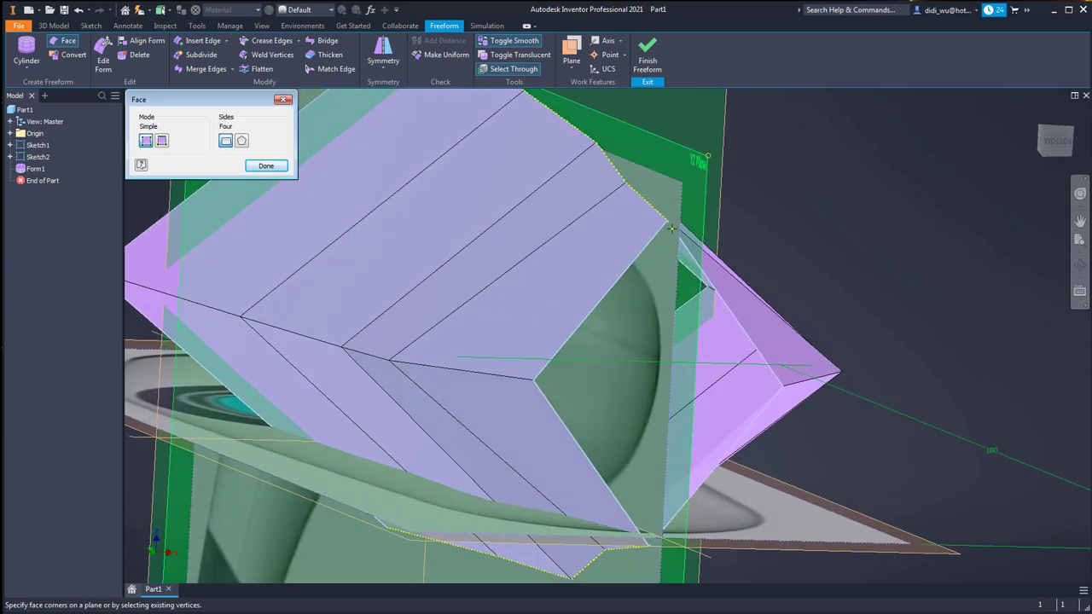
{"action": "left_click", "coordinate": [669, 223]}
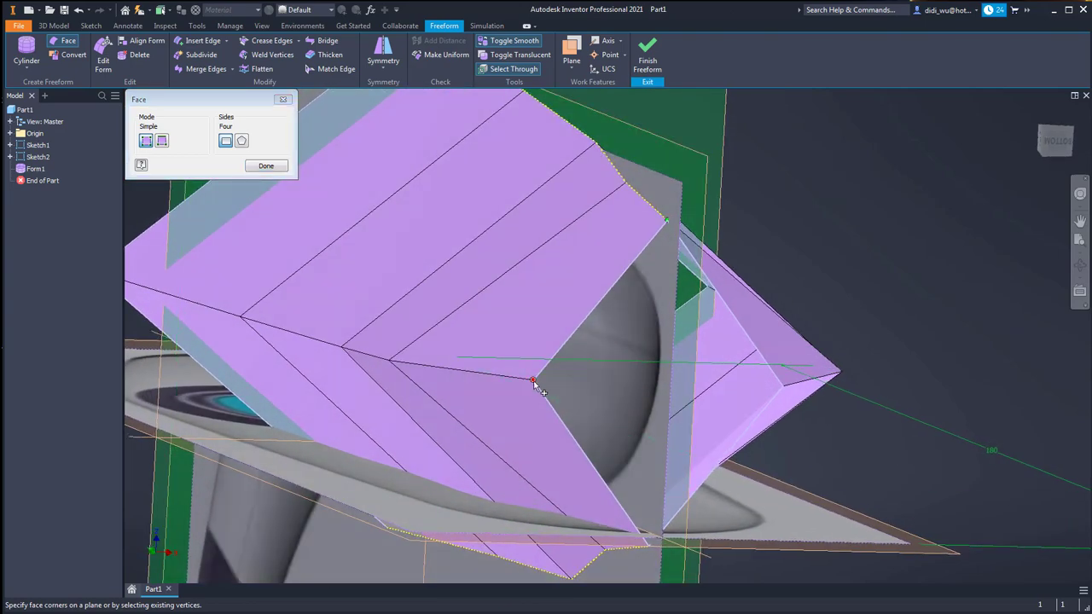
{"action": "left_click", "coordinate": [784, 387]}
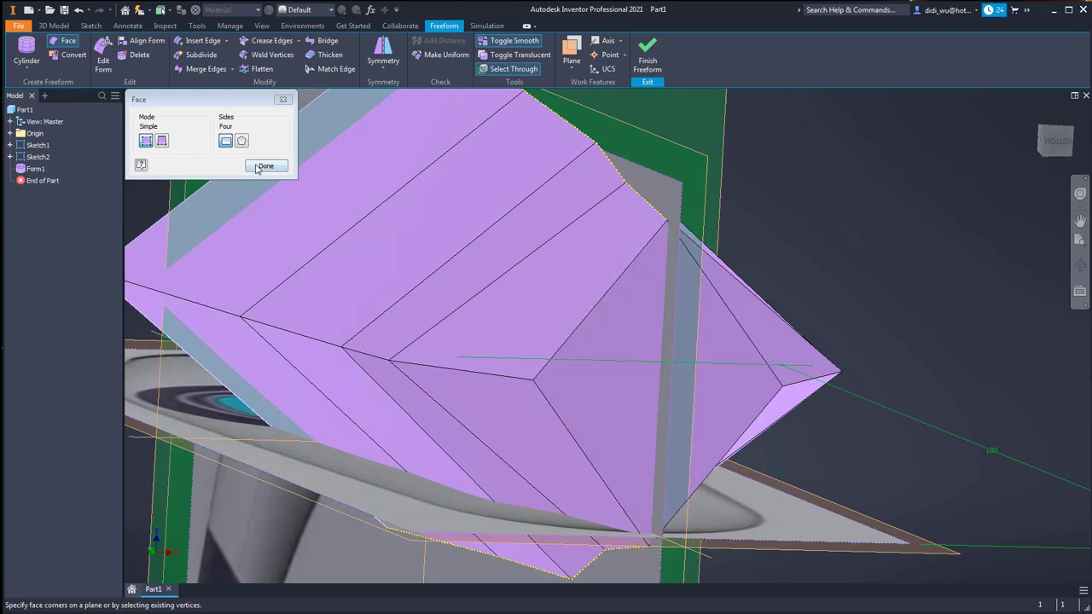
{"action": "left_click", "coordinate": [257, 169]}
In the front view, move the new bottom cap face about -1.2 mm along Y toward the body outline
{"action": "middle_click_drag", "start_coordinate": [834, 285], "coordinate": [946, 220], "text": "shift"}
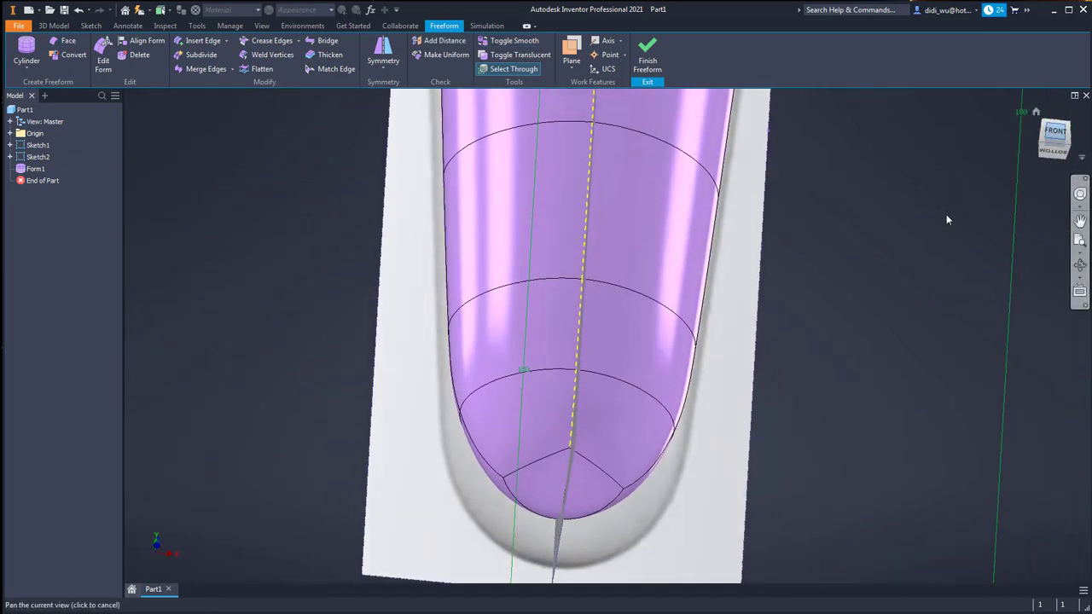
{"action": "left_click", "coordinate": [1055, 132]}
{"action": "scroll", "coordinate": [589, 372], "scroll_direction": "up", "scroll_amount": 6}
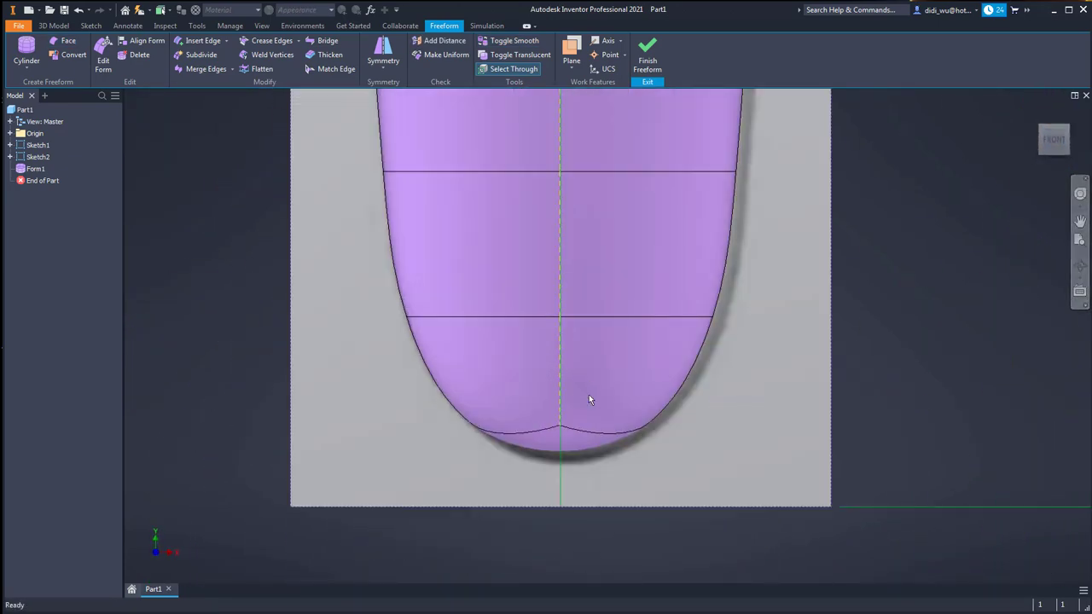
{"action": "left_click", "coordinate": [569, 437]}
{"action": "scroll", "coordinate": [836, 456], "scroll_direction": "down", "scroll_amount": 5}
{"action": "left_click", "coordinate": [102, 58]}
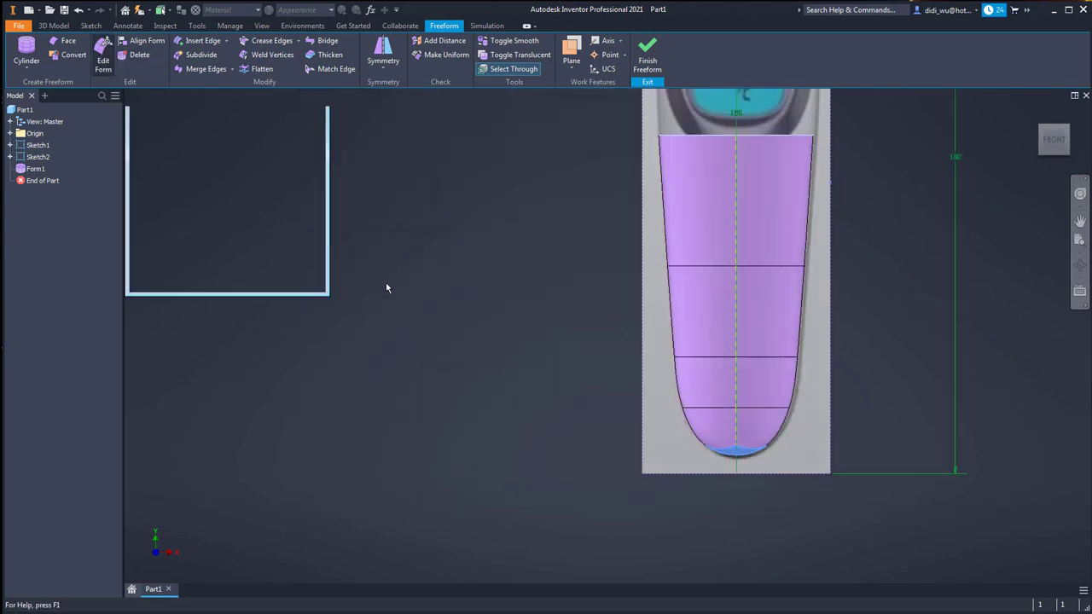
{"action": "scroll", "coordinate": [722, 478], "scroll_direction": "up", "scroll_amount": 4}
{"action": "scroll", "coordinate": [559, 379], "scroll_direction": "up", "scroll_amount": 3}
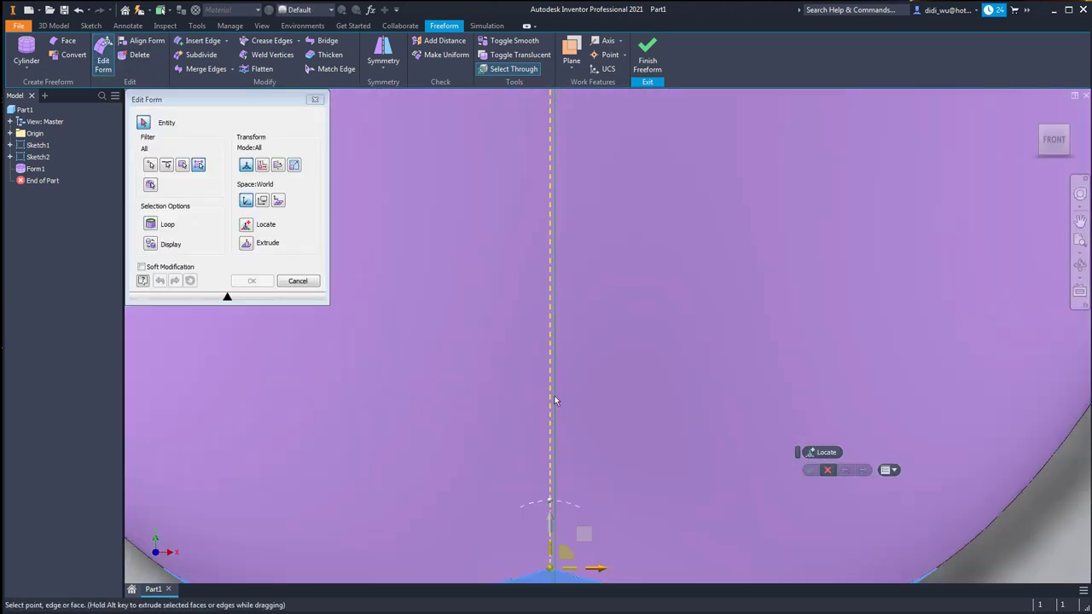
{"action": "scroll", "coordinate": [570, 456], "scroll_direction": "down", "scroll_amount": 4}
{"action": "left_click_drag", "start_coordinate": [548, 348], "coordinate": [551, 375]}
Make the form translucent to compare its bottom end with the side reference image
{"action": "middle_click_drag", "start_coordinate": [976, 278], "coordinate": [950, 288], "text": "shift"}
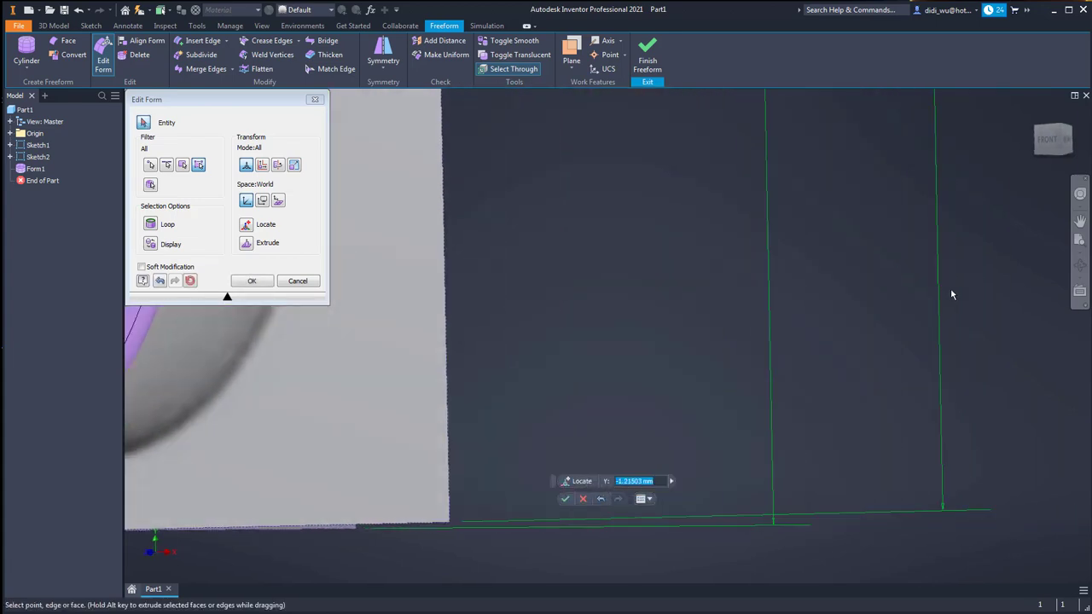
{"action": "scroll", "coordinate": [951, 288], "scroll_direction": "down", "scroll_amount": 3}
{"action": "middle_click_drag", "start_coordinate": [1034, 175], "coordinate": [802, 264], "text": "shift"}
{"action": "left_click", "coordinate": [1065, 147]}
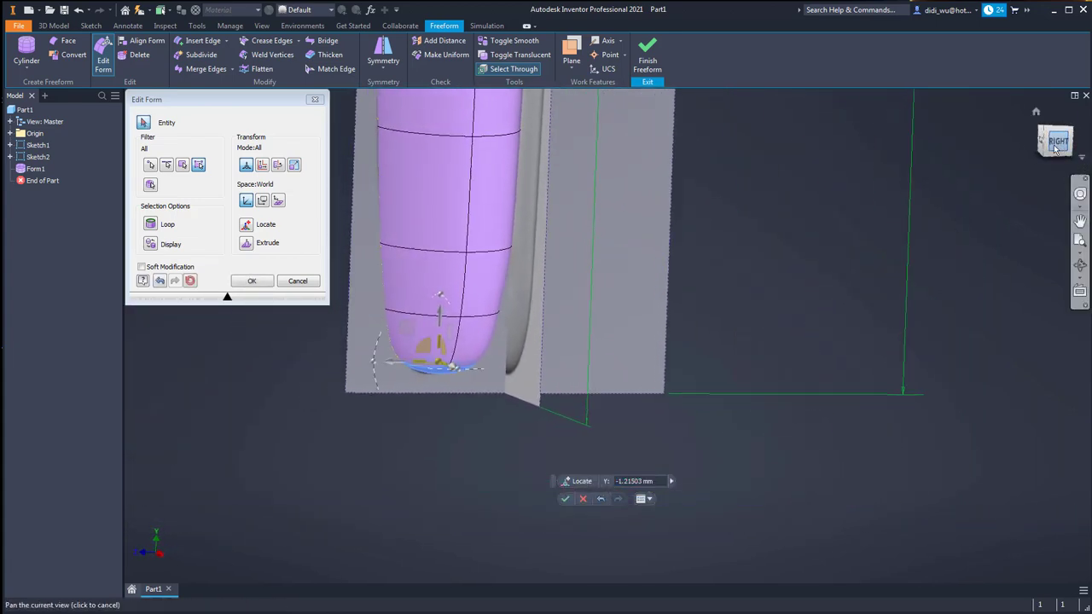
{"action": "scroll", "coordinate": [710, 317], "scroll_direction": "down", "scroll_amount": 4}
{"action": "middle_click_drag", "start_coordinate": [742, 247], "coordinate": [618, 393]}
{"action": "scroll", "coordinate": [713, 328], "scroll_direction": "down", "scroll_amount": 1}
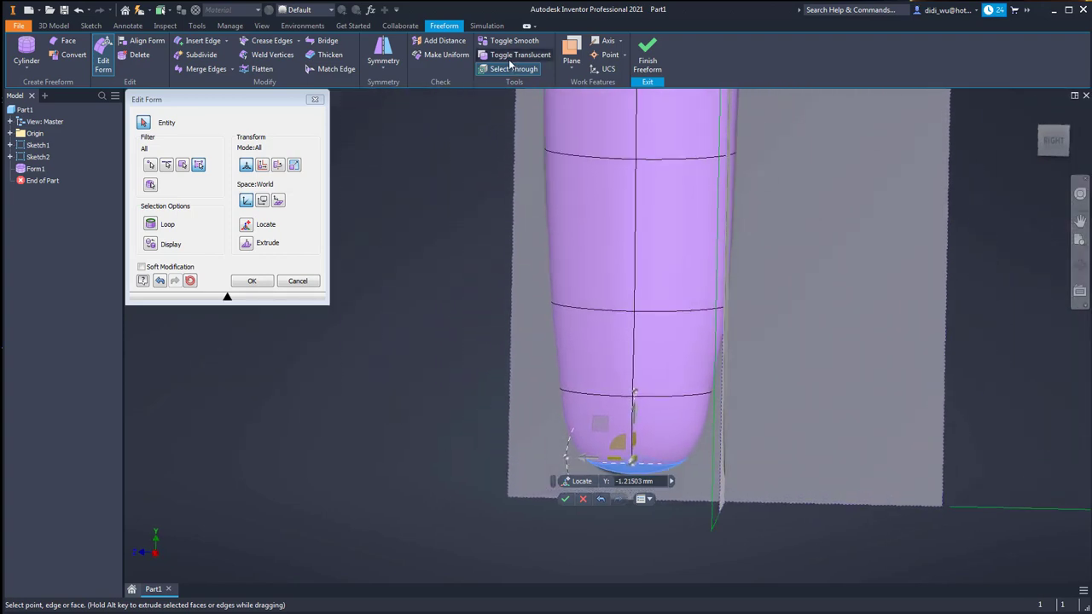
{"action": "left_click", "coordinate": [510, 61]}
{"action": "middle_click_drag", "start_coordinate": [731, 383], "coordinate": [723, 351], "text": "shift"}
{"action": "left_click", "coordinate": [637, 436]}
{"action": "middle_click_drag", "start_coordinate": [644, 479], "coordinate": [644, 460], "text": "shift"}
Move the bottom cap face about 1.75 mm along Z, away from the trigger side
{"action": "left_click", "coordinate": [101, 55]}
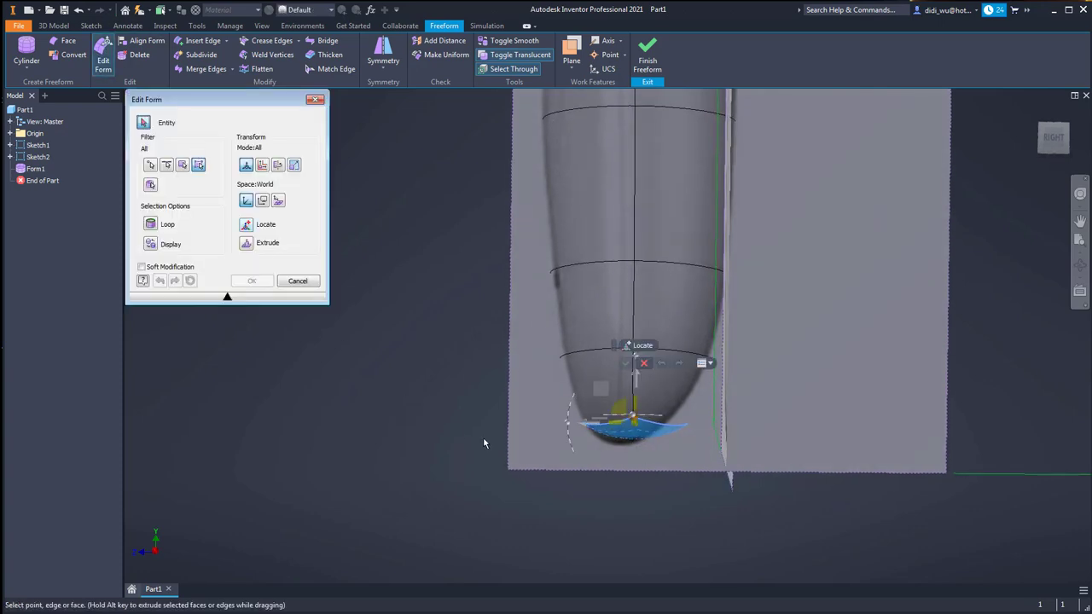
{"action": "middle_click_drag", "start_coordinate": [484, 439], "coordinate": [605, 446], "text": "shift"}
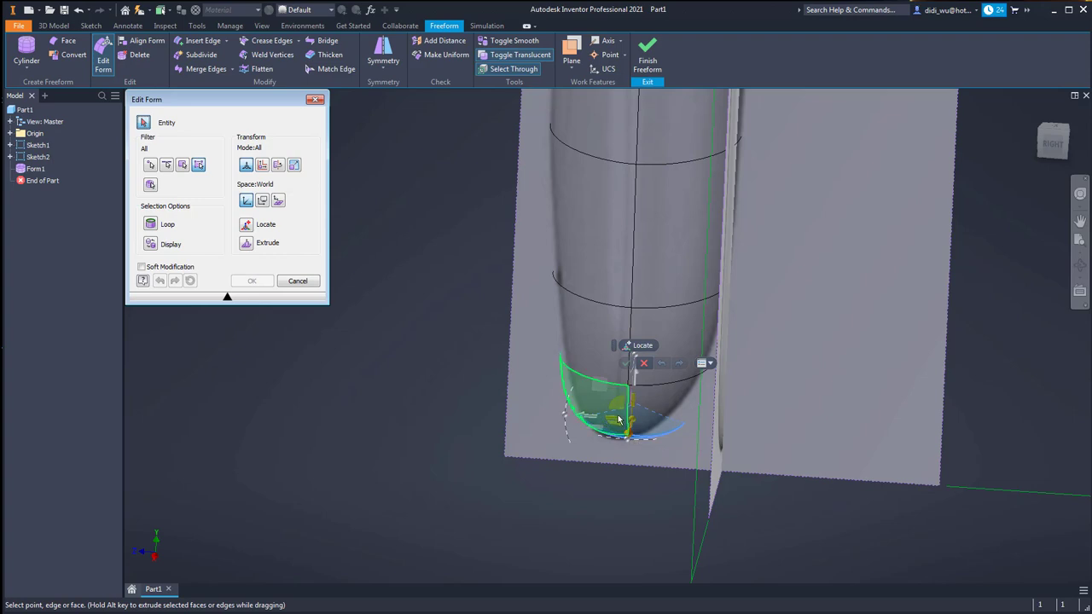
{"action": "middle_click_drag", "start_coordinate": [636, 423], "coordinate": [606, 411], "text": "shift"}
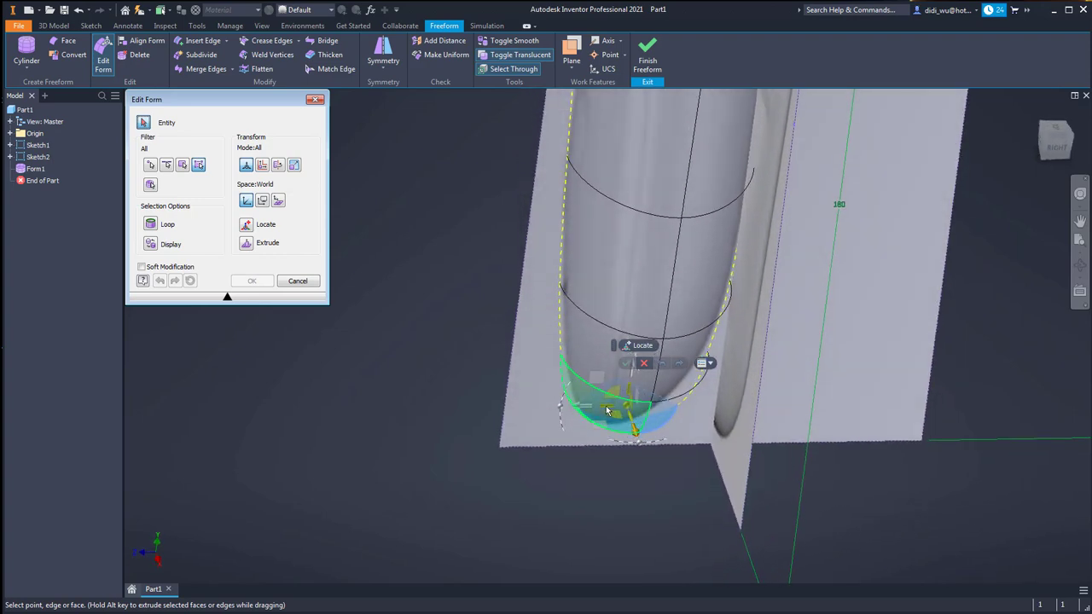
{"action": "left_click", "coordinate": [607, 409]}
{"action": "left_click_drag", "start_coordinate": [611, 410], "coordinate": [626, 413]}
{"action": "middle_click_drag", "start_coordinate": [725, 405], "coordinate": [668, 458], "text": "shift"}
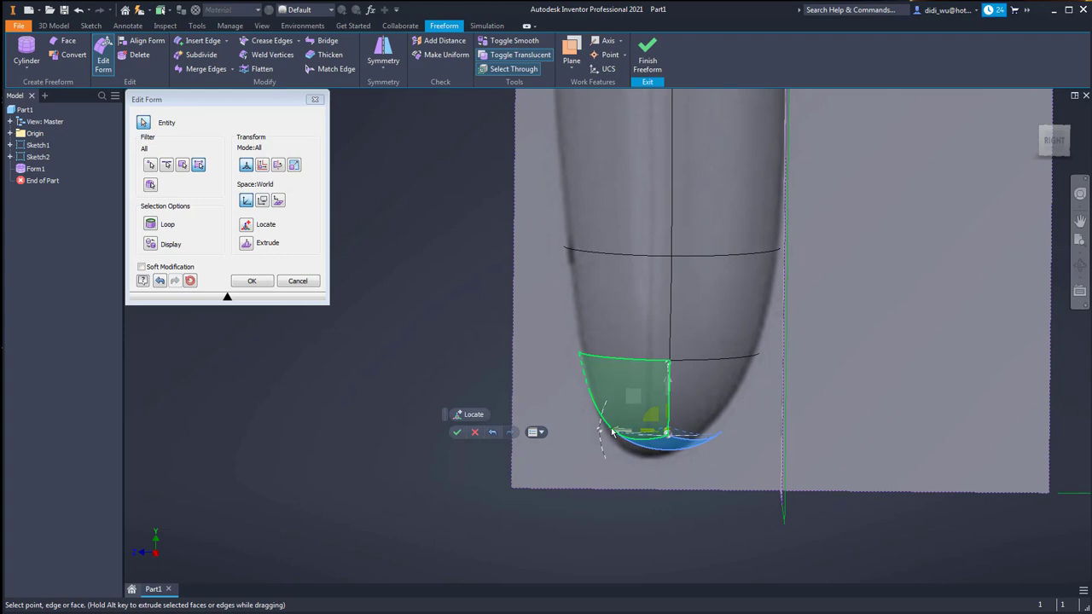
{"action": "left_click", "coordinate": [611, 430]}
{"action": "left_click", "coordinate": [660, 451]}
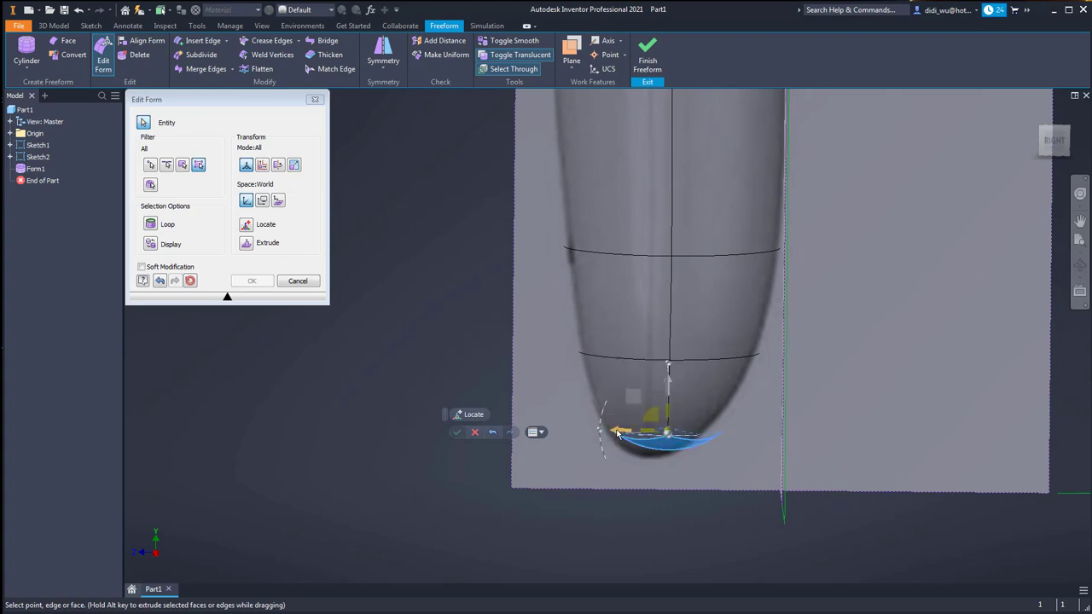
{"action": "left_click", "coordinate": [618, 433]}
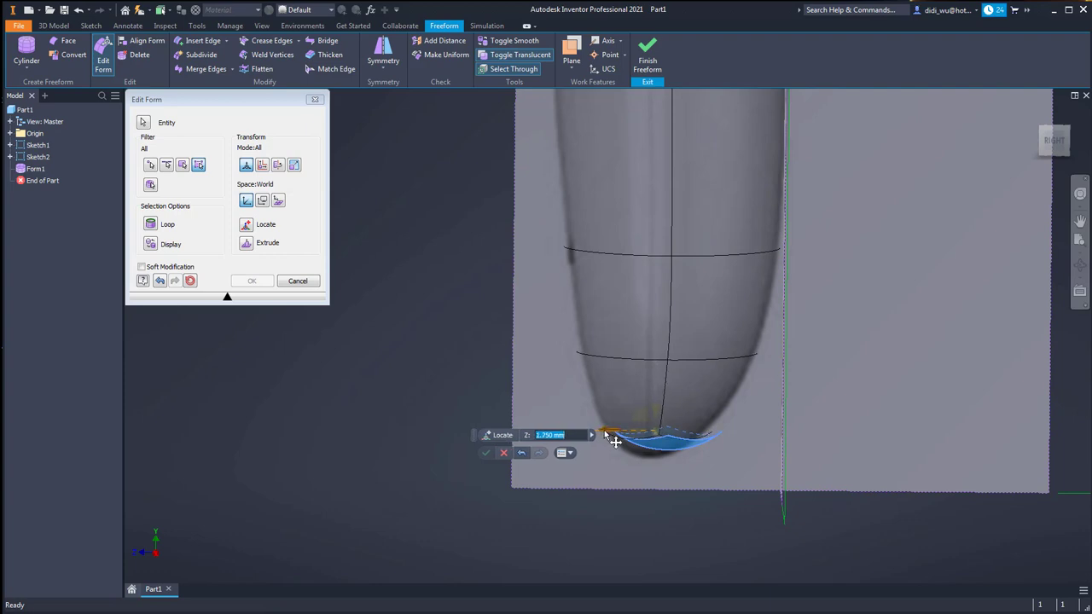
{"action": "left_click_drag", "start_coordinate": [604, 431], "coordinate": [605, 431]}
In the right view, lower the bottom cap face about 1.41 mm along Y toward the handle's bottom outline
{"action": "left_click", "coordinate": [1054, 140]}
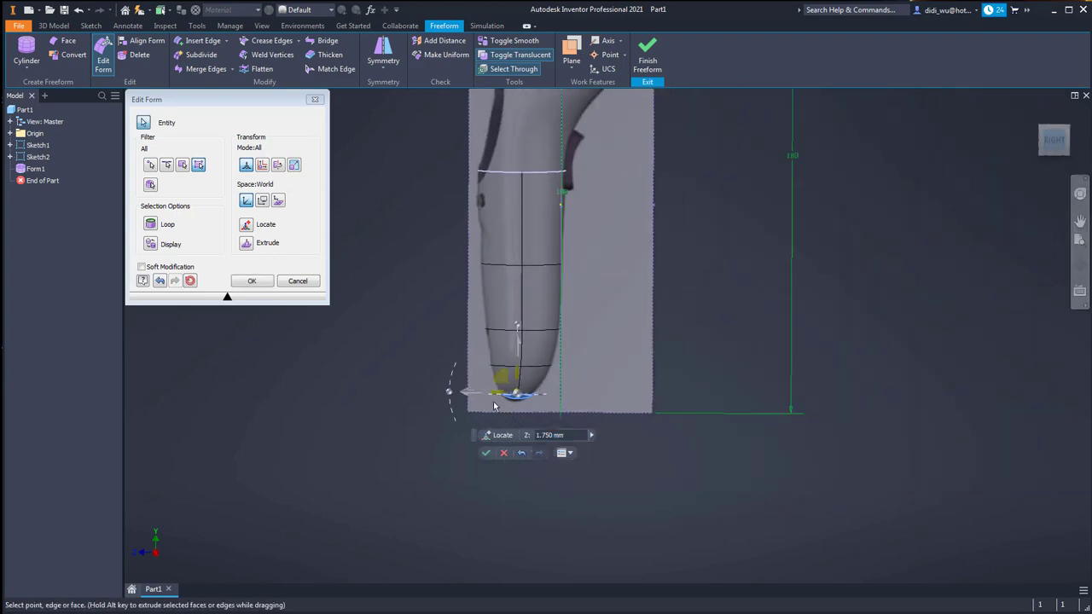
{"action": "scroll", "coordinate": [493, 406], "scroll_direction": "up", "scroll_amount": 6}
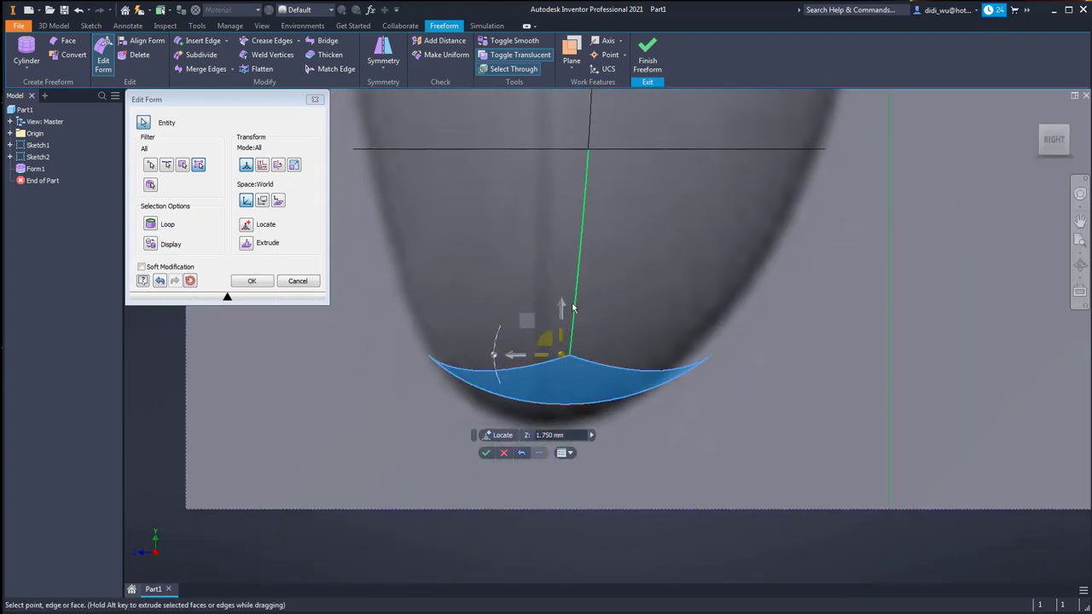
{"action": "left_click_drag", "start_coordinate": [561, 302], "coordinate": [555, 327]}
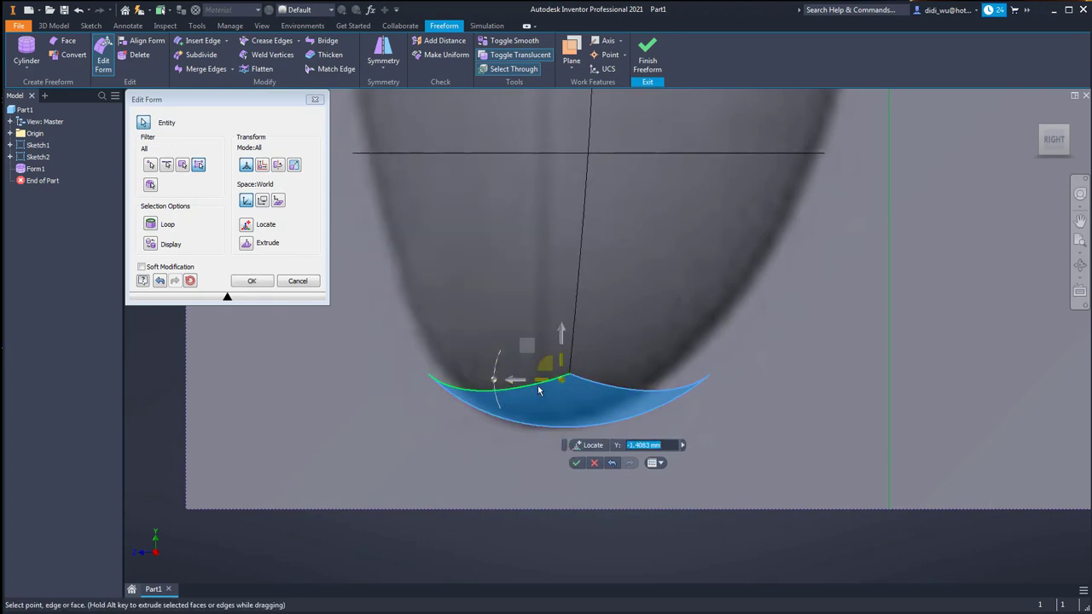
{"action": "middle_click_drag", "start_coordinate": [538, 390], "coordinate": [540, 463], "text": "shift"}
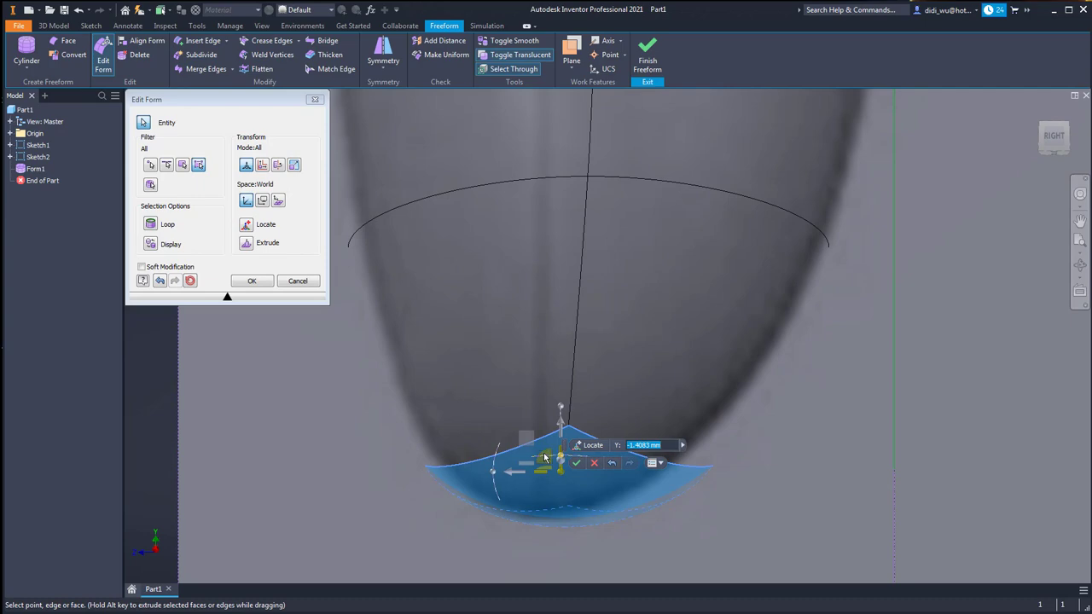
{"action": "key", "text": "F5"}
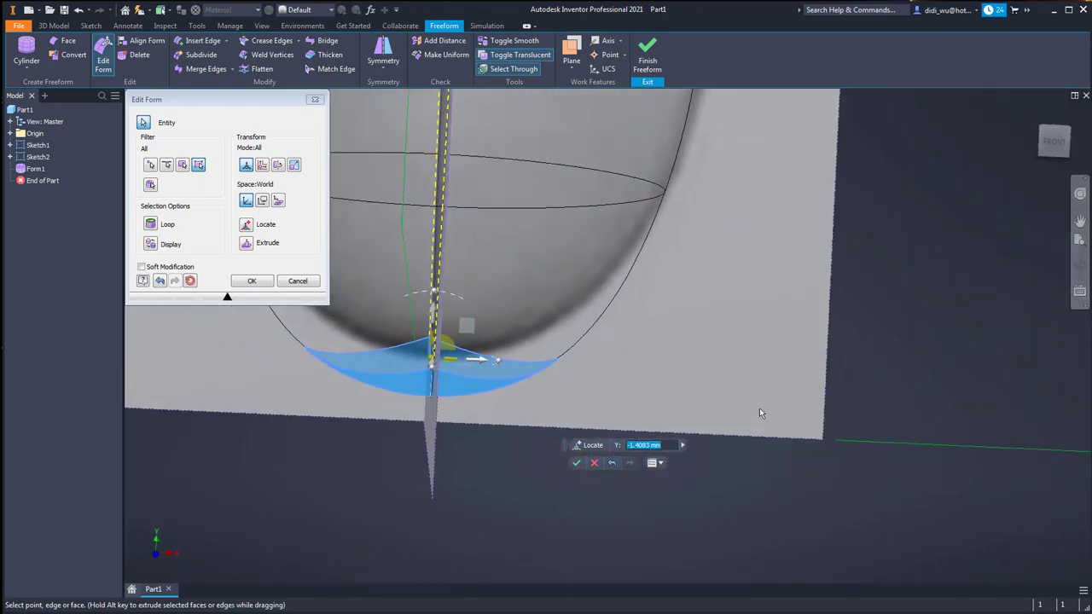
{"action": "key", "text": "F5"}
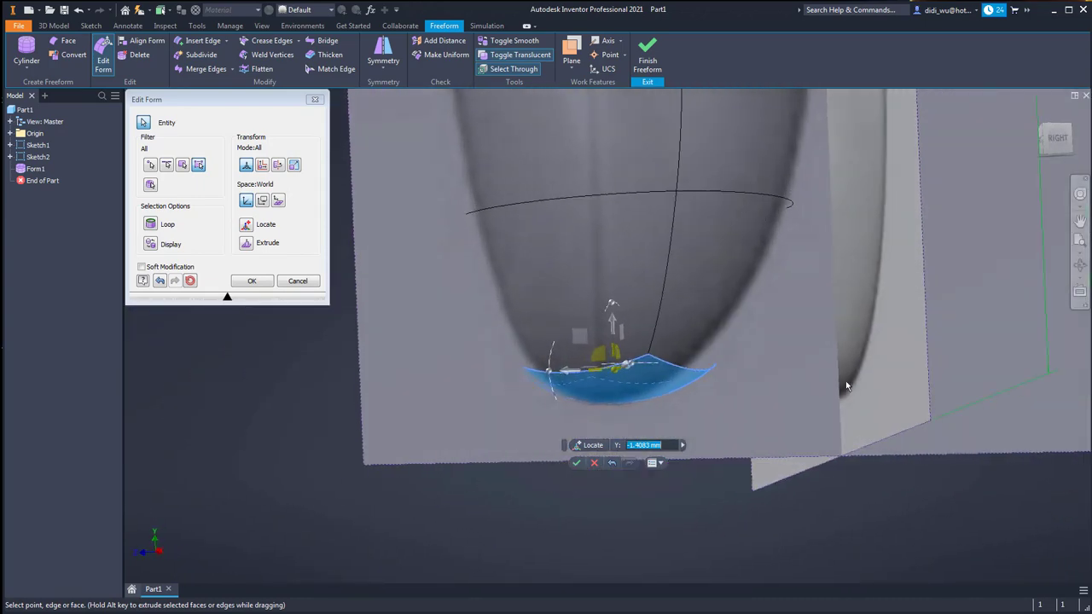
In the right view, move the bottom cap's trigger-side corner point about 0.9 mm up along Y and slightly inward toward the outline
{"action": "middle_click_drag", "start_coordinate": [846, 381], "coordinate": [740, 363], "text": "shift"}
{"action": "left_click", "coordinate": [741, 362]}
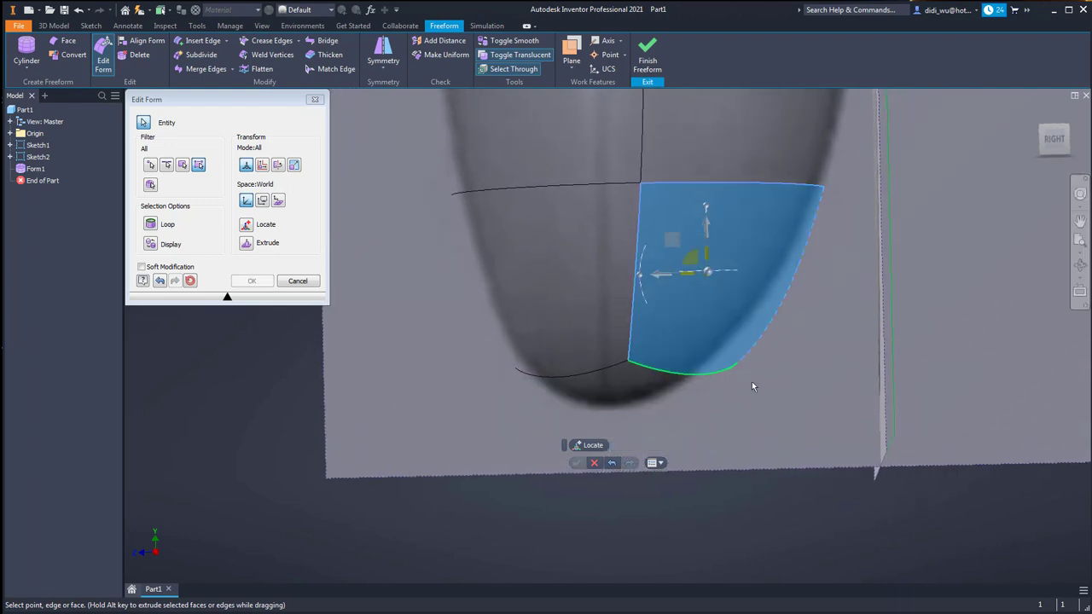
{"action": "left_click", "coordinate": [741, 387]}
{"action": "middle_click_drag", "start_coordinate": [741, 388], "coordinate": [739, 418], "text": "shift"}
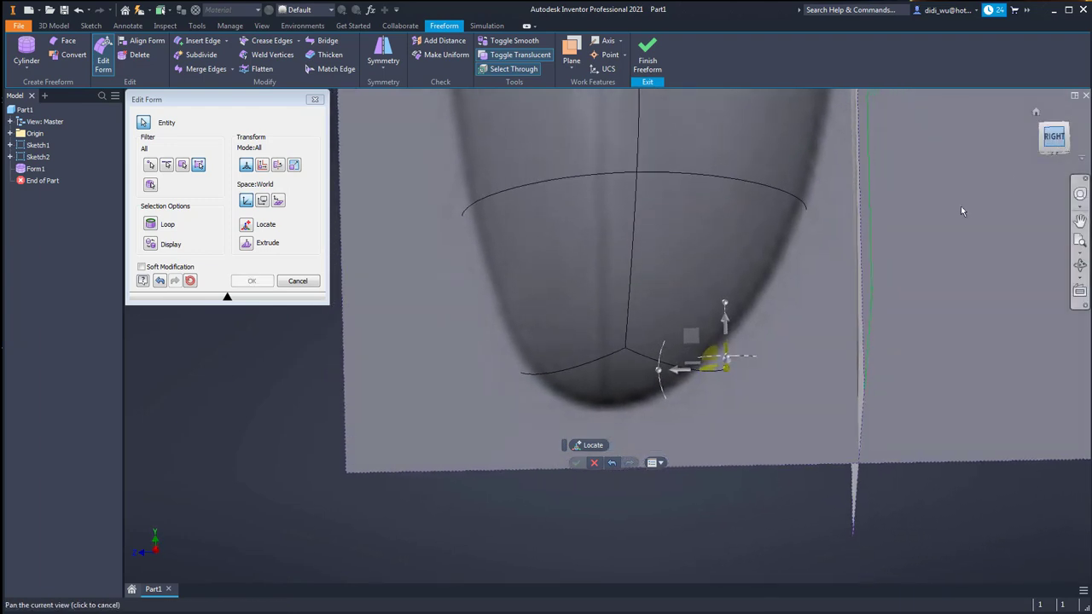
{"action": "left_click", "coordinate": [1054, 138]}
{"action": "scroll", "coordinate": [497, 394], "scroll_direction": "up", "scroll_amount": 10}
{"action": "scroll", "coordinate": [498, 398], "scroll_direction": "down", "scroll_amount": 4}
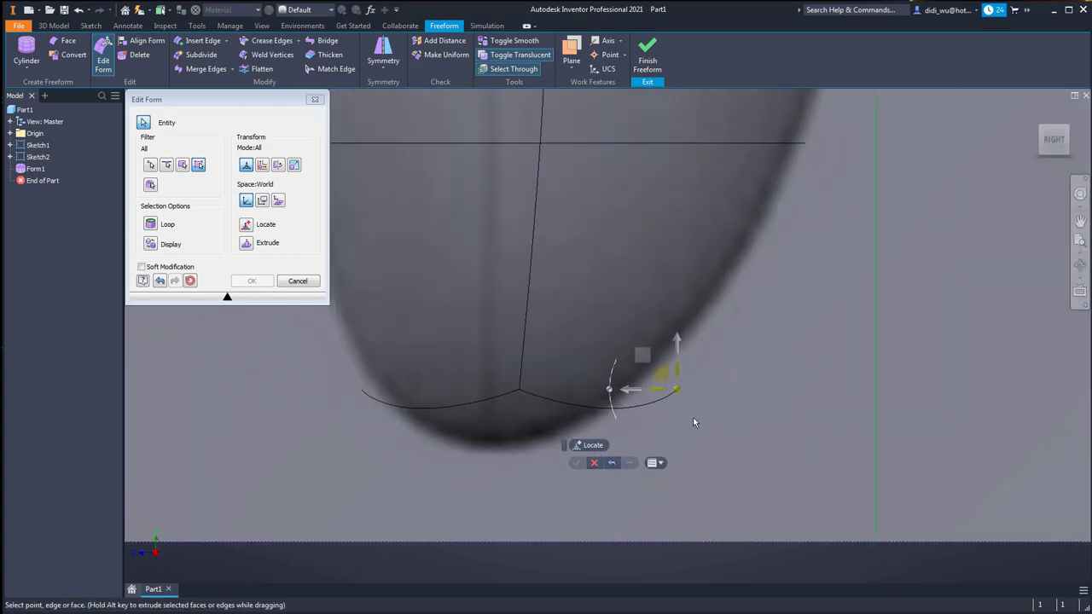
{"action": "left_click_drag", "start_coordinate": [639, 353], "coordinate": [627, 338]}
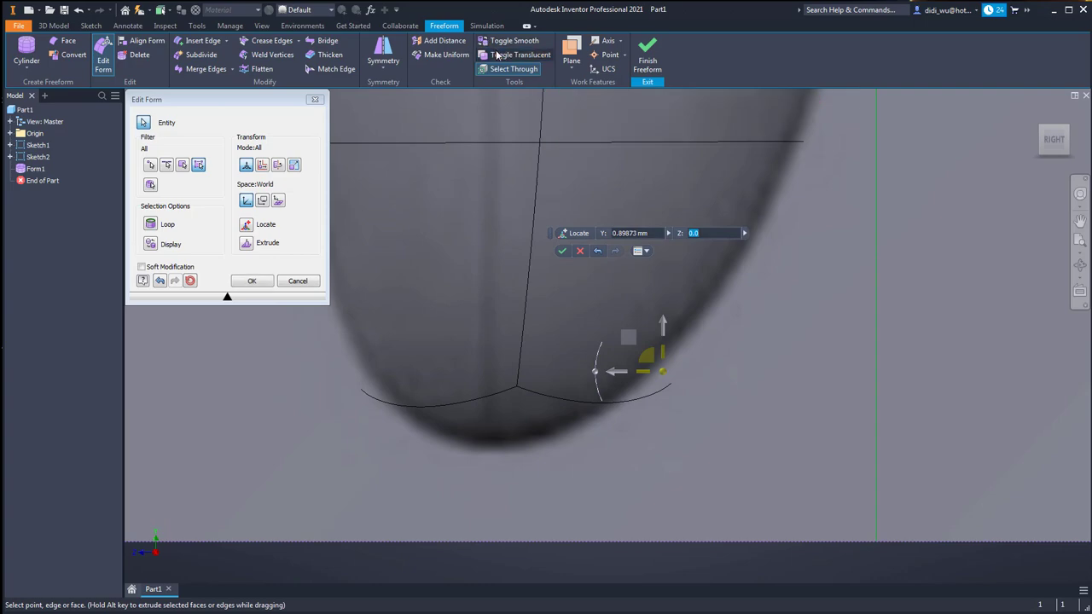
Turn off the form's translucent display and close the form edit
{"action": "left_click", "coordinate": [505, 54]}
{"action": "middle_click_drag", "start_coordinate": [830, 270], "coordinate": [1064, 139], "text": "shift"}
{"action": "left_click", "coordinate": [1064, 139]}
{"action": "scroll", "coordinate": [726, 345], "scroll_direction": "up", "scroll_amount": 5}
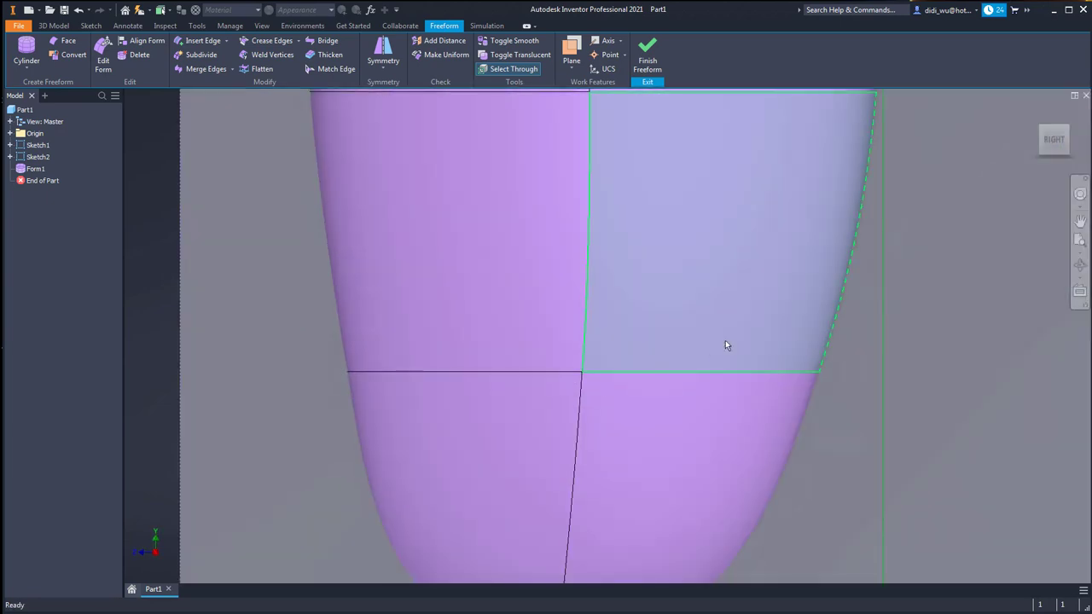
{"action": "middle_click_drag", "start_coordinate": [819, 373], "coordinate": [777, 384], "text": "shift"}
{"action": "left_click", "coordinate": [507, 294]}
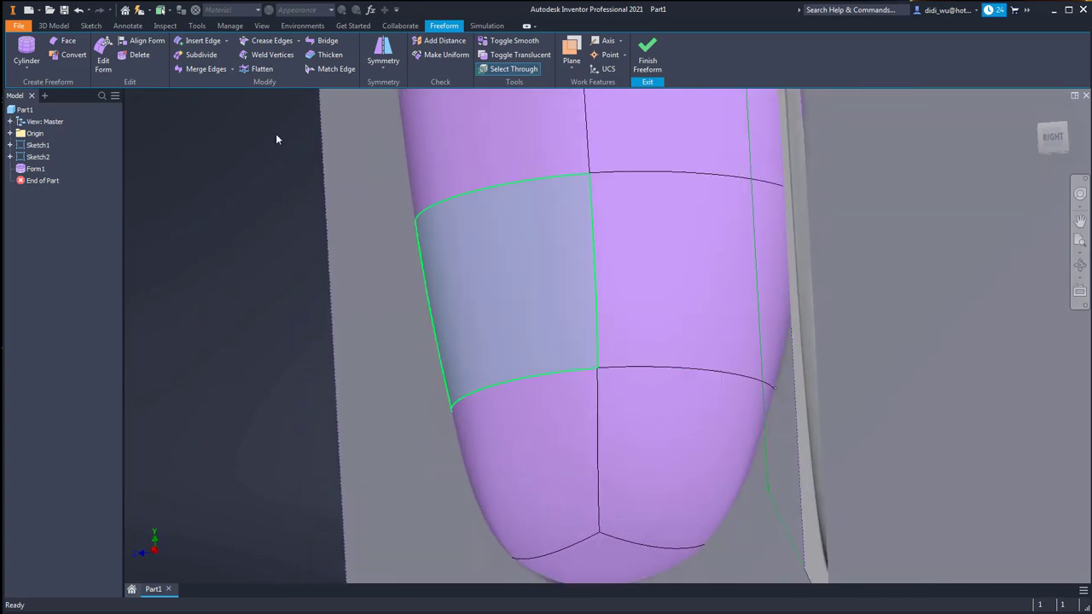
Edit the form and move the handle's trigger-side point on the ring above the bottom cap about 0.69 mm inward along Z
{"action": "left_click", "coordinate": [103, 55]}
{"action": "left_click", "coordinate": [775, 405]}
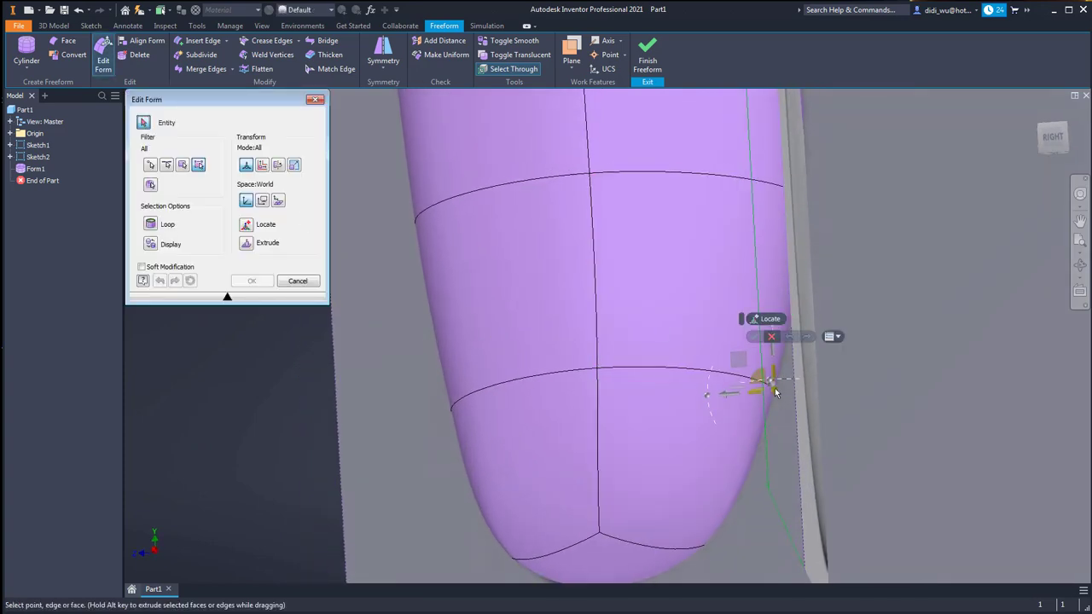
{"action": "left_click", "coordinate": [775, 392]}
{"action": "middle_click_drag", "start_coordinate": [910, 408], "coordinate": [764, 485], "text": "shift"}
{"action": "left_click", "coordinate": [1051, 139]}
{"action": "scroll", "coordinate": [721, 346], "scroll_direction": "up", "scroll_amount": 5}
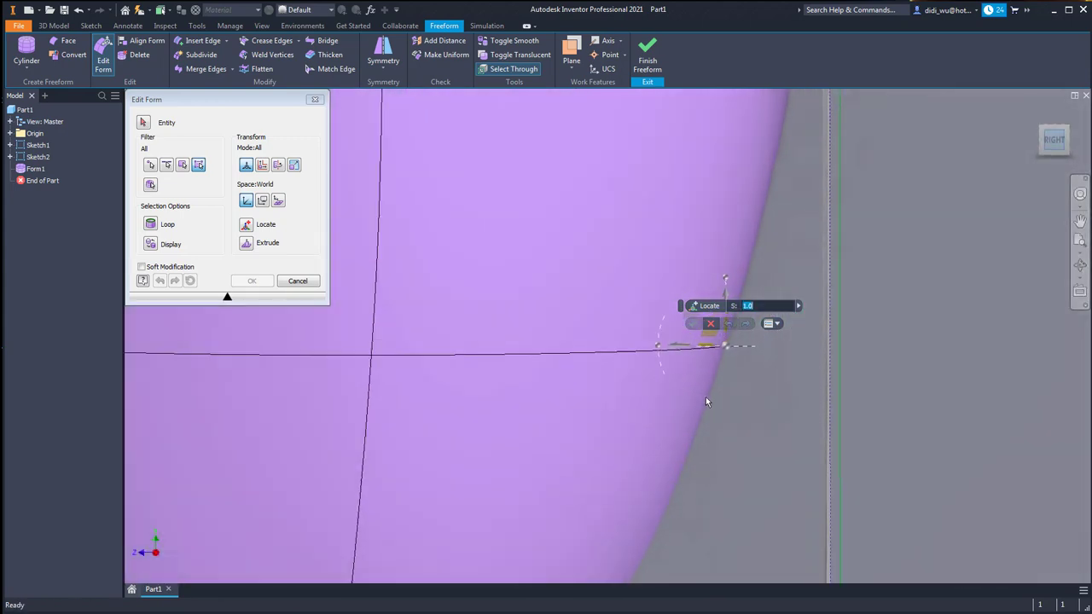
{"action": "scroll", "coordinate": [692, 399], "scroll_direction": "down", "scroll_amount": 5}
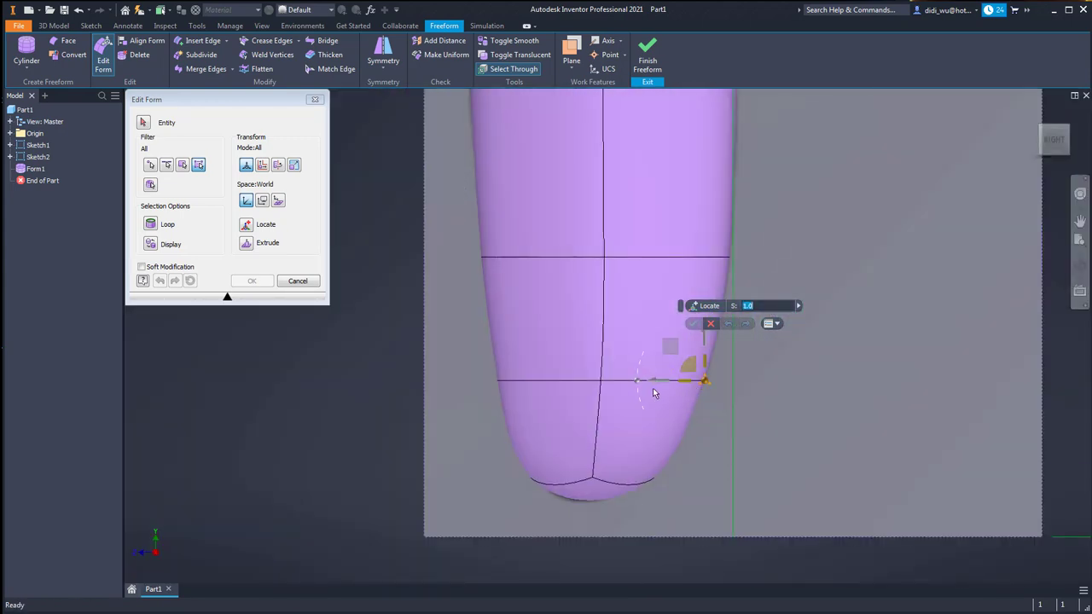
{"action": "left_click_drag", "start_coordinate": [661, 383], "coordinate": [654, 381]}
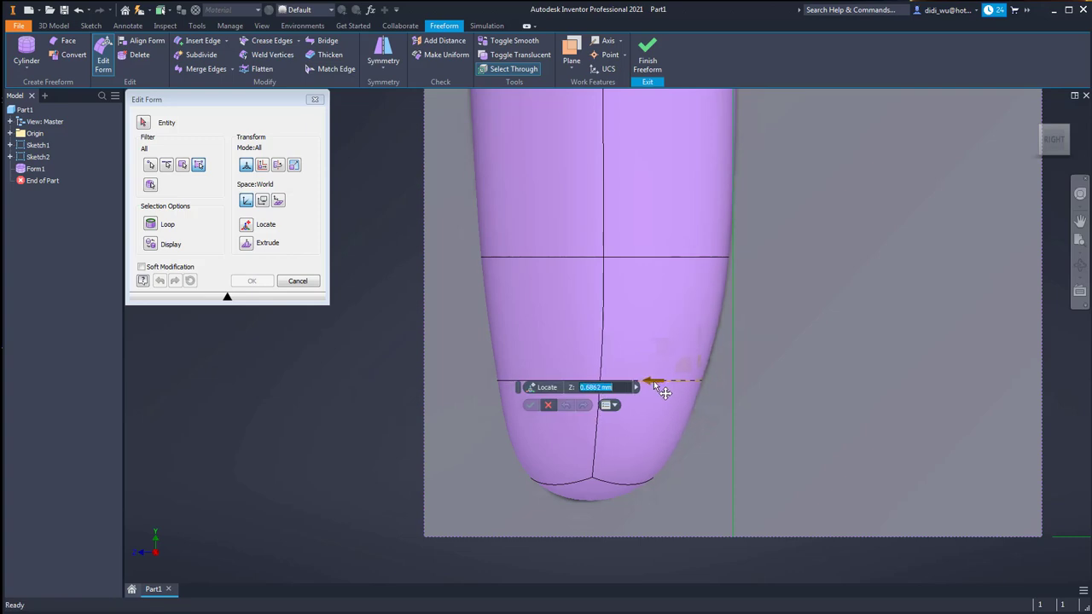
Lower the trigger-side edge above the bottom cap about 0.91 mm along Y and move its upper point about 0.91 mm outward along Z
{"action": "left_click", "coordinate": [659, 476]}
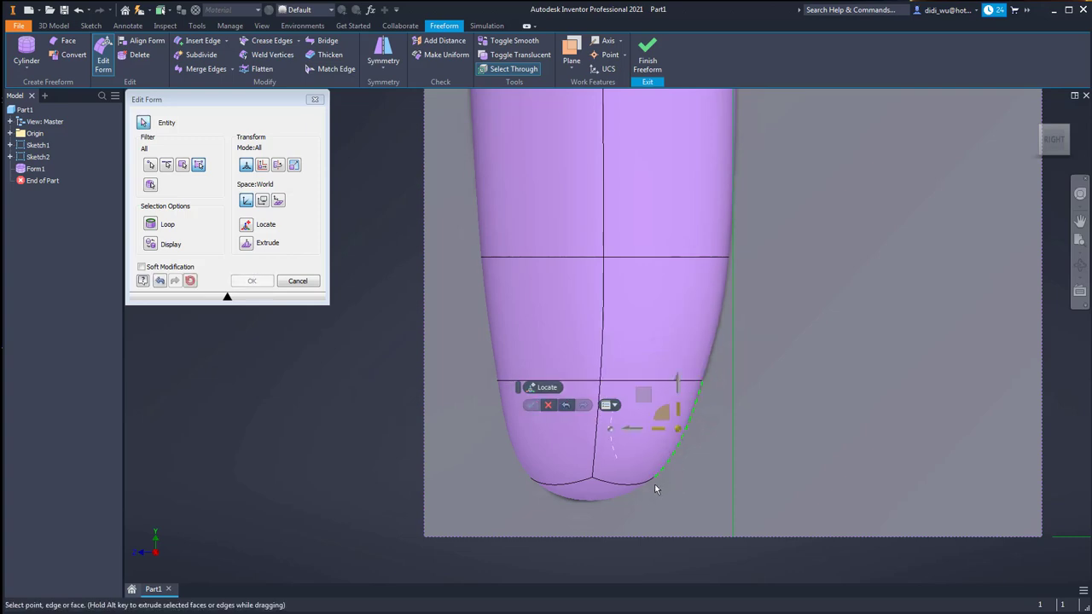
{"action": "mouse_move", "coordinate": [644, 396]}
{"action": "left_mouse_down"}
{"action": "mouse_move", "coordinate": [628, 401]}
{"action": "mouse_move", "coordinate": [640, 402]}
{"action": "left_mouse_up"}
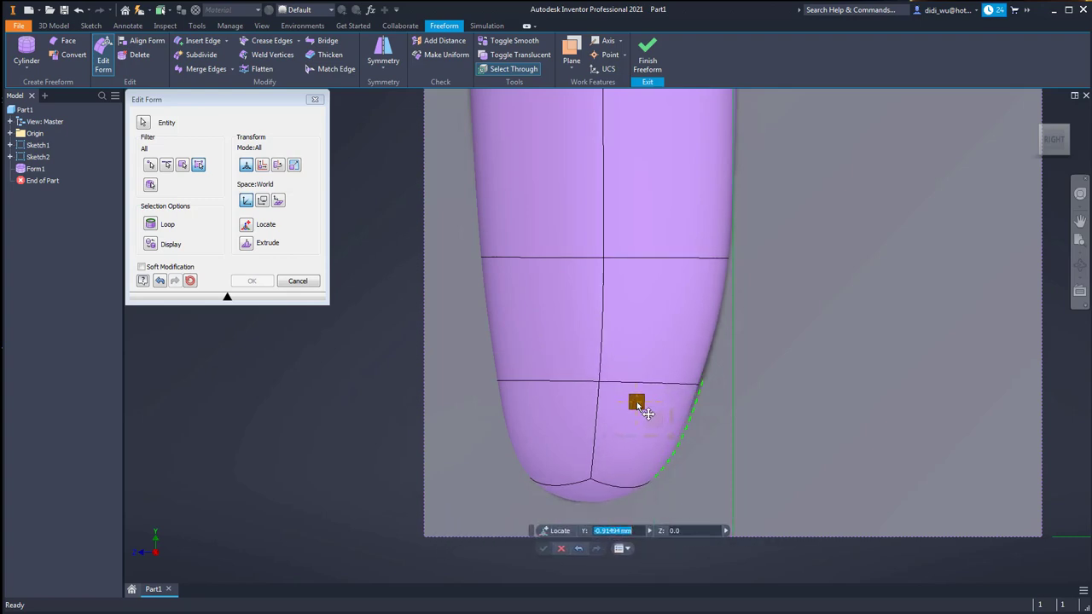
{"action": "left_click", "coordinate": [700, 384]}
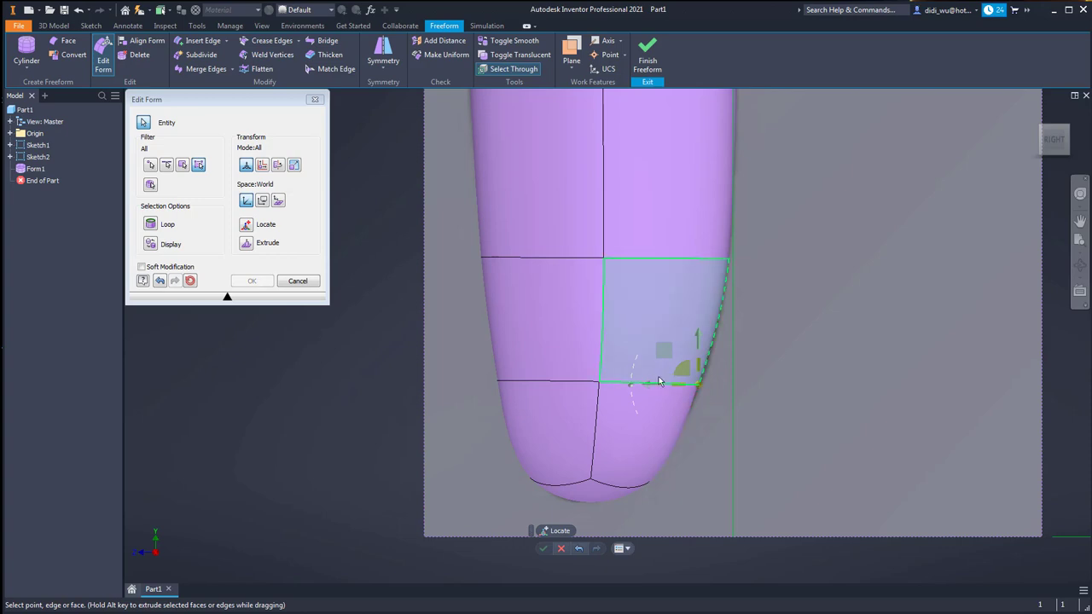
{"action": "left_click", "coordinate": [653, 385]}
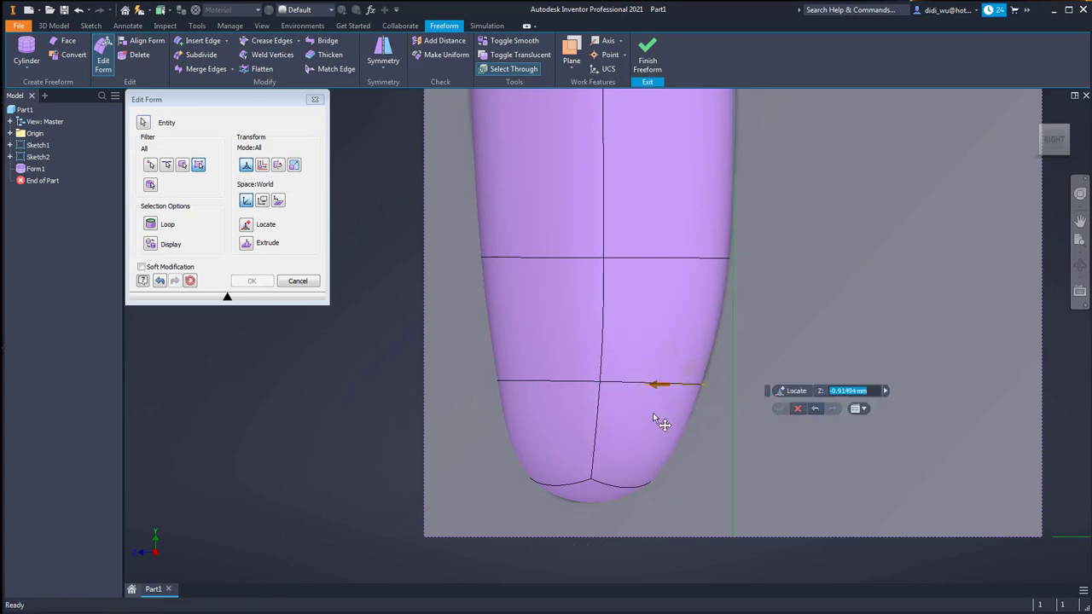
In the right view, adjust the bottom cap's trigger-side corner point in Y and Z to follow the reference outline
{"action": "mouse_move", "coordinate": [619, 505]}
{"action": "middle_mouse_down", "text": "shift"}
{"action": "mouse_move", "coordinate": [658, 512]}
{"action": "mouse_move", "coordinate": [646, 426]}
{"action": "mouse_move", "coordinate": [655, 495]}
{"action": "middle_mouse_up", "text": "shift"}
{"action": "left_click", "coordinate": [653, 418]}
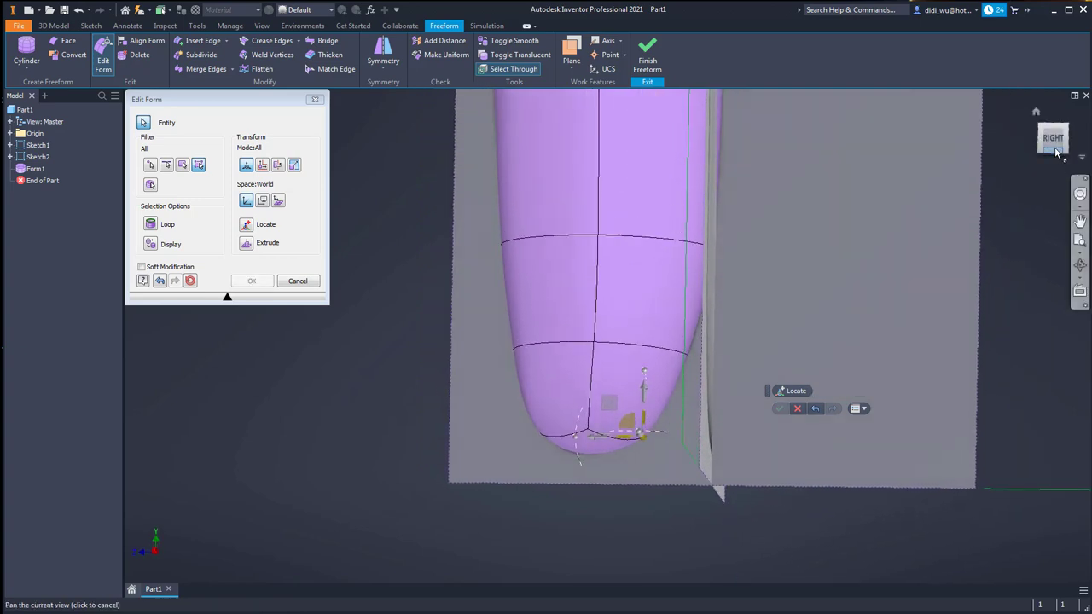
{"action": "left_click", "coordinate": [976, 206]}
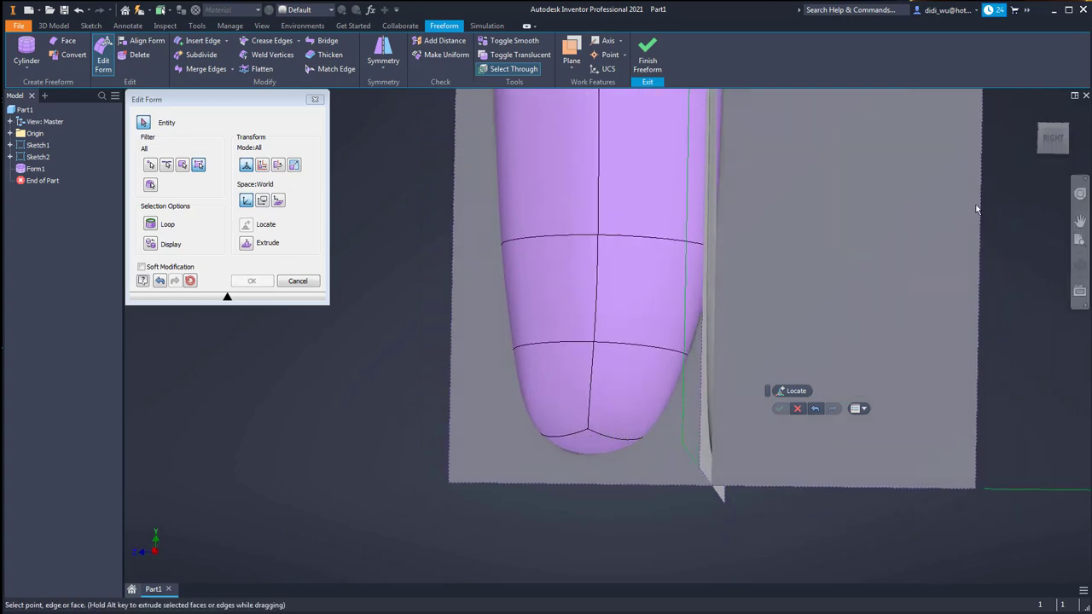
{"action": "left_click", "coordinate": [645, 438]}
{"action": "middle_click_drag", "start_coordinate": [652, 455], "coordinate": [643, 432], "text": "shift"}
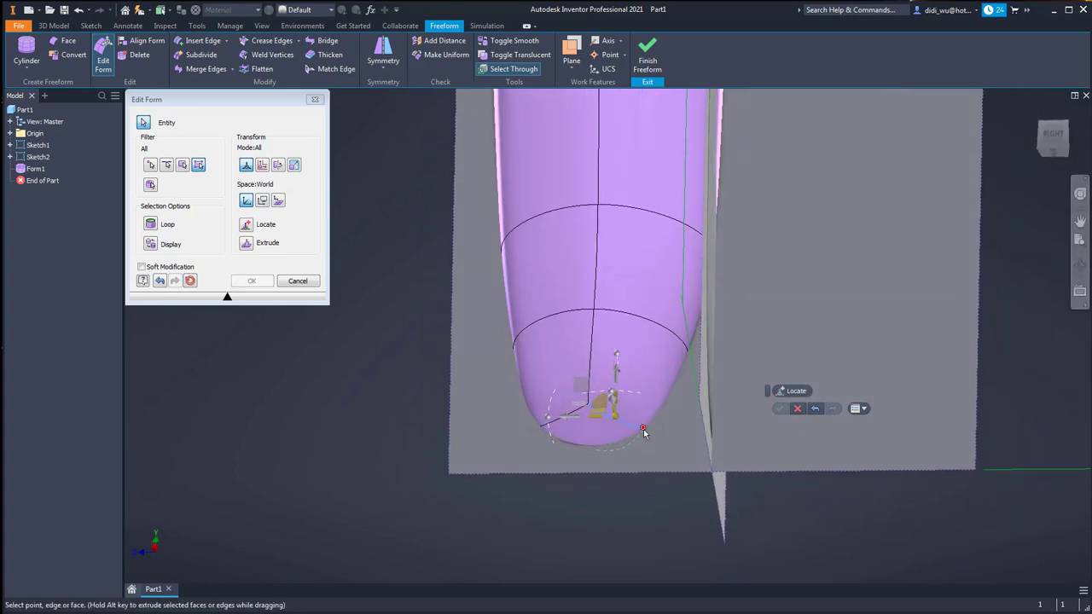
{"action": "left_click", "coordinate": [644, 430]}
{"action": "left_click", "coordinate": [1047, 139]}
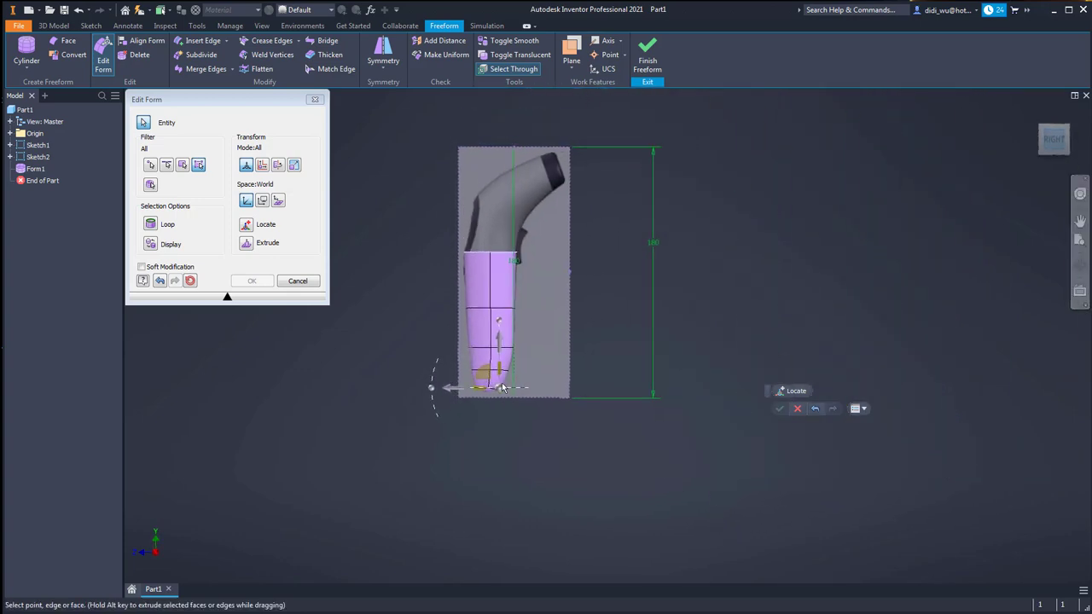
{"action": "scroll", "coordinate": [500, 380], "scroll_direction": "down", "scroll_amount": 7}
{"action": "scroll", "coordinate": [479, 415], "scroll_direction": "up", "scroll_amount": 2}
{"action": "left_click_drag", "start_coordinate": [452, 402], "coordinate": [432, 392]}
{"action": "left_click", "coordinate": [657, 416]}
Extrude the handle's whole open top edge loop 26 mm upward along Y
{"action": "scroll", "coordinate": [661, 391], "scroll_direction": "up", "scroll_amount": 6}
{"action": "scroll", "coordinate": [665, 388], "scroll_direction": "down", "scroll_amount": 5}
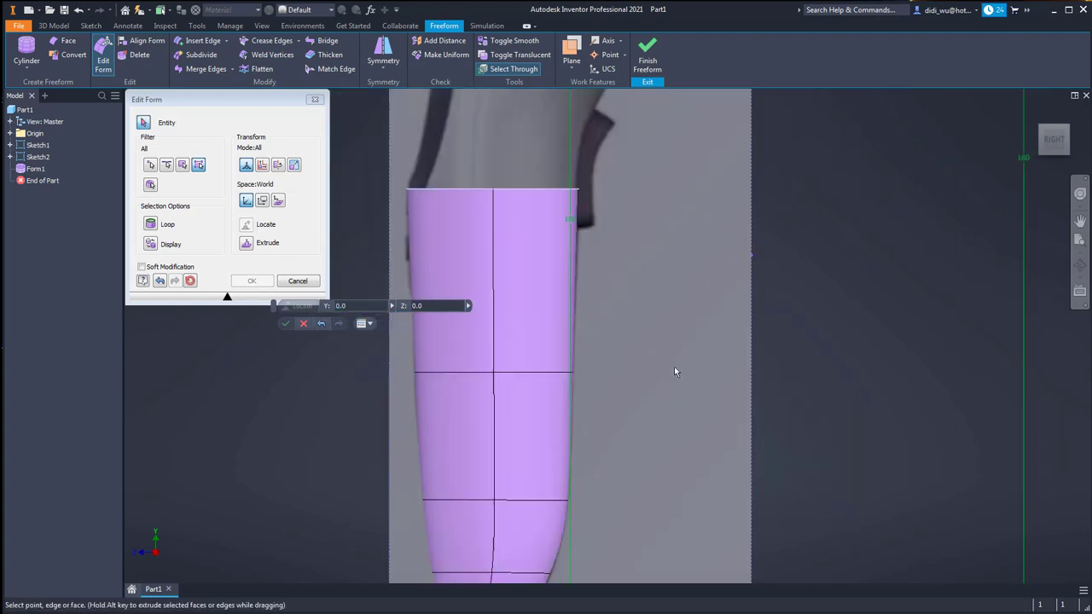
{"action": "scroll", "coordinate": [674, 372], "scroll_direction": "down", "scroll_amount": 2}
{"action": "scroll", "coordinate": [832, 434], "scroll_direction": "up", "scroll_amount": 4}
{"action": "scroll", "coordinate": [824, 451], "scroll_direction": "down", "scroll_amount": 3}
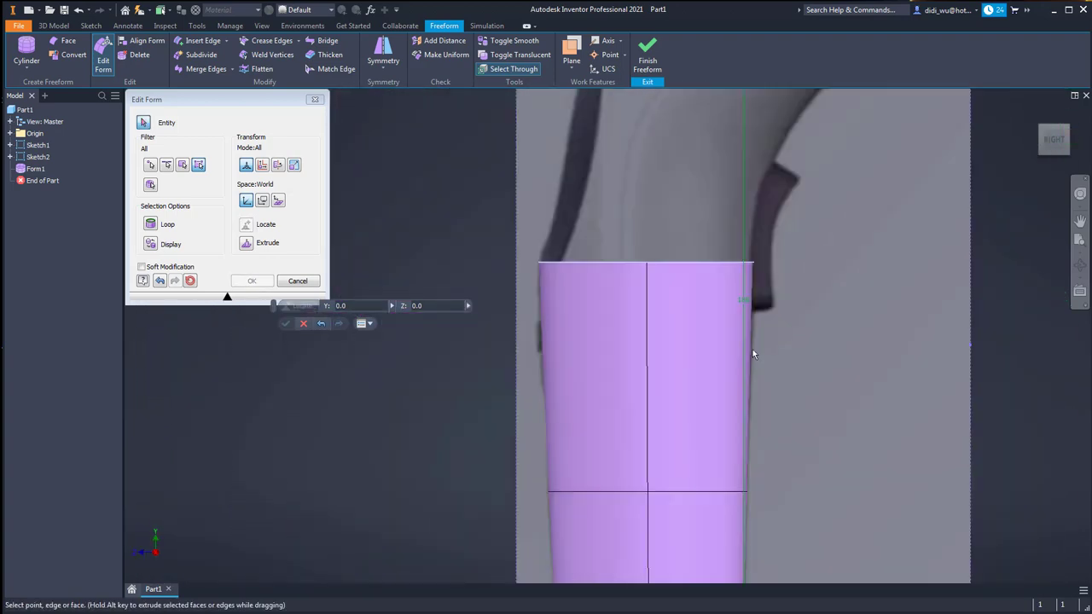
{"action": "left_click", "coordinate": [605, 266]}
{"action": "double_click", "coordinate": [604, 264]}
{"action": "middle_click_drag", "start_coordinate": [607, 222], "coordinate": [621, 333]}
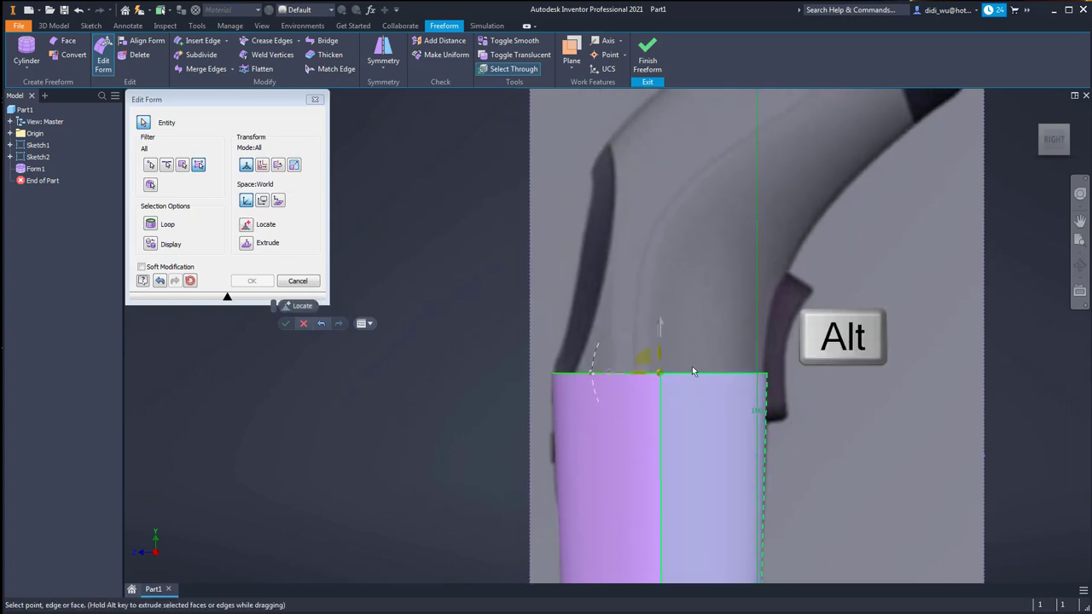
{"action": "left_click_drag", "start_coordinate": [658, 321], "coordinate": [679, 174], "text": "alt"}
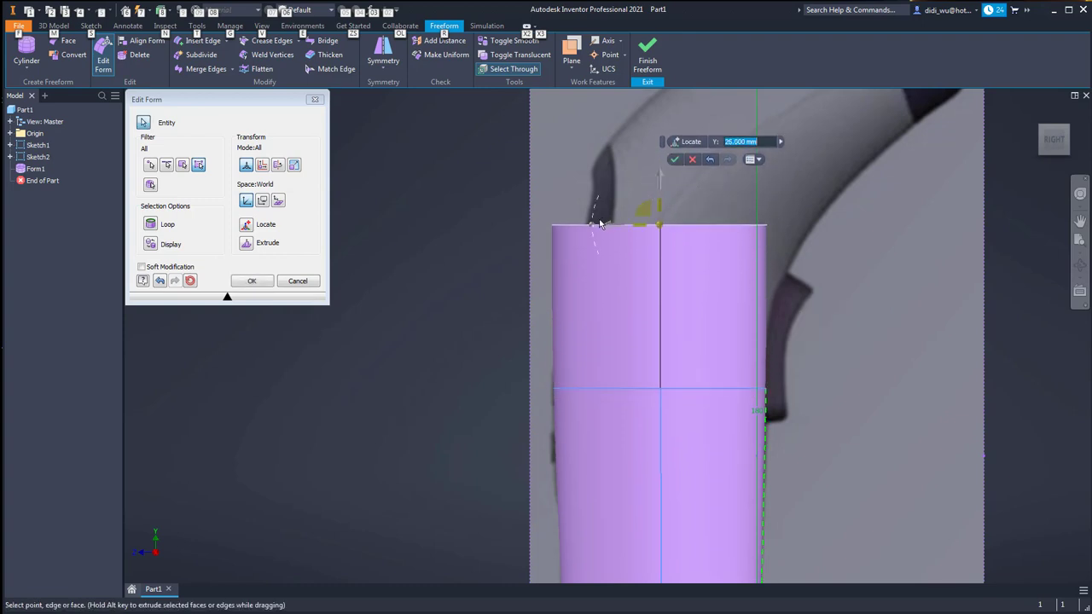
Tilt the new top edge loop to follow the bend, finishing with a -5° rotation, and move it -7.25 mm along Y
{"action": "left_click_drag", "start_coordinate": [592, 227], "coordinate": [616, 228]}
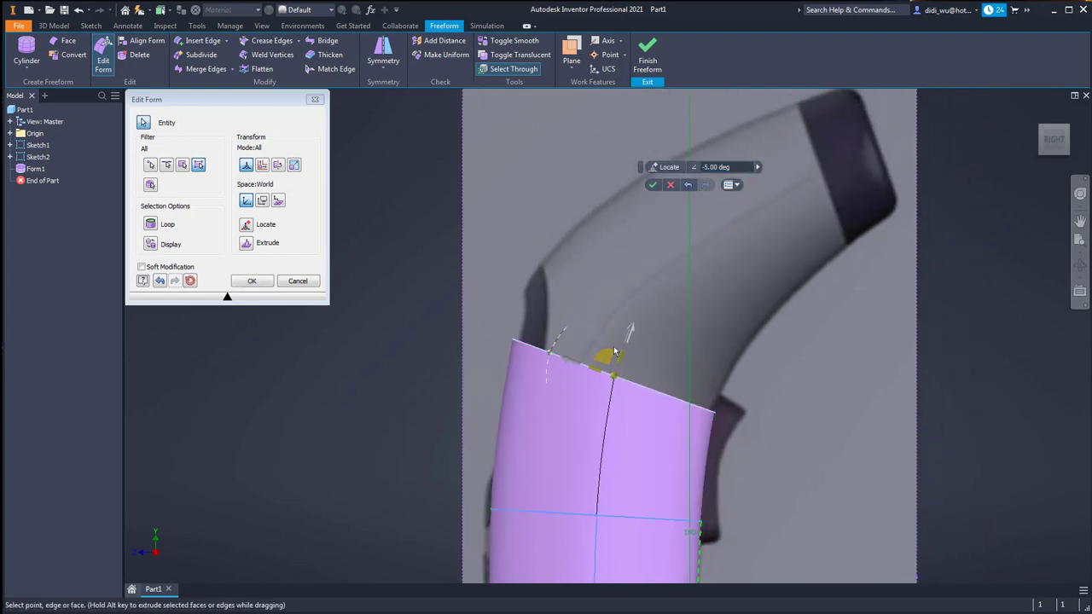
{"action": "left_click_drag", "start_coordinate": [628, 340], "coordinate": [631, 384]}
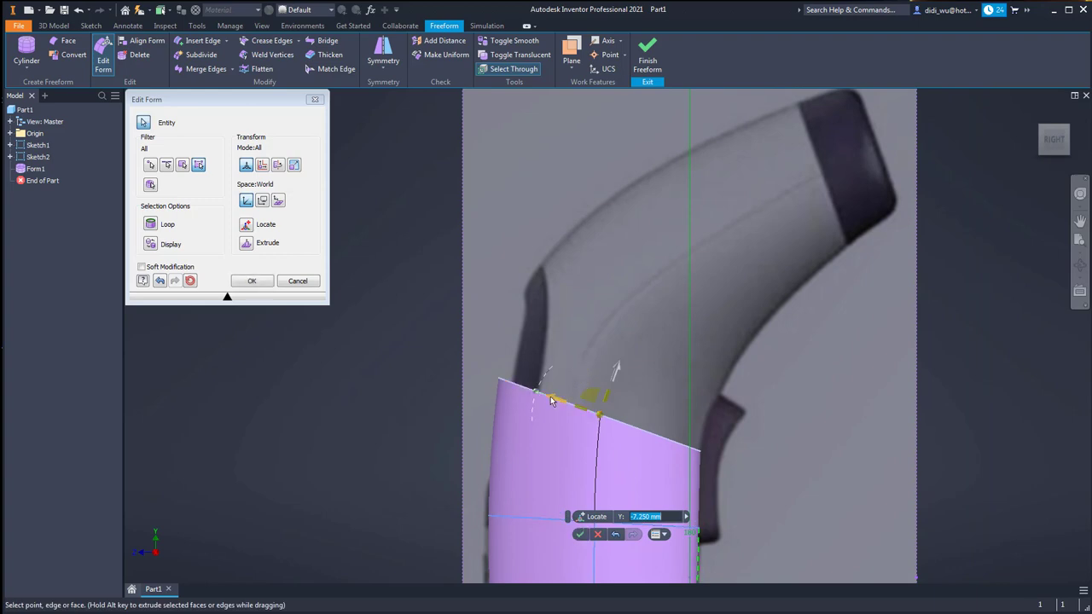
{"action": "mouse_move", "coordinate": [551, 400]}
{"action": "left_mouse_down"}
{"action": "mouse_move", "coordinate": [567, 411]}
{"action": "mouse_move", "coordinate": [550, 395]}
{"action": "left_mouse_up"}
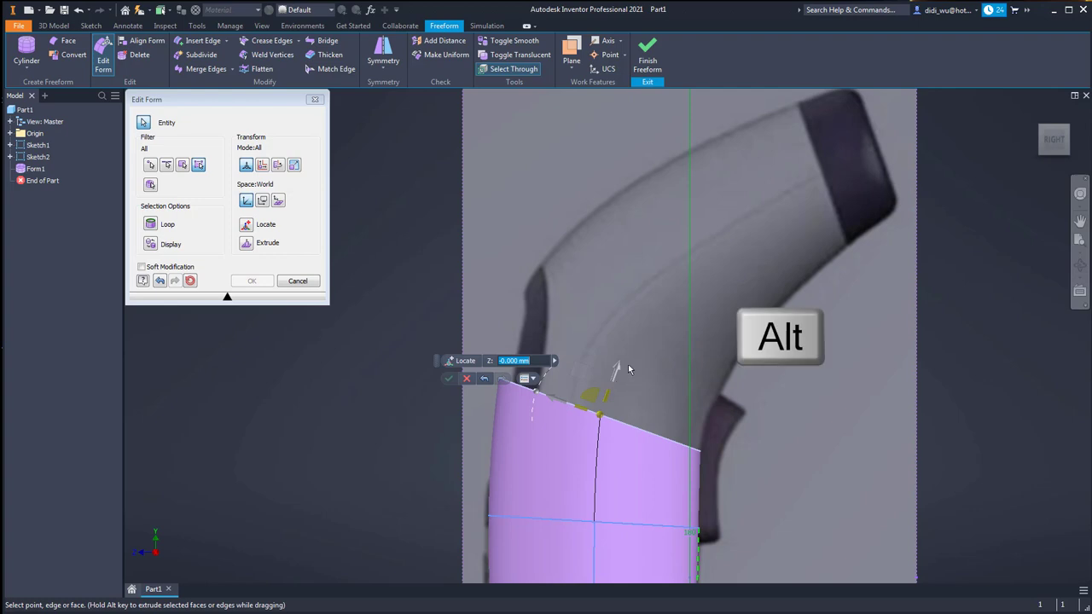
Extrude a bend segment with its end loop rotated -10°, and a 14.5 mm one with its loop rotated and shifted -1.5 mm along Z
{"action": "left_click_drag", "start_coordinate": [613, 381], "coordinate": [631, 307], "text": "alt"}
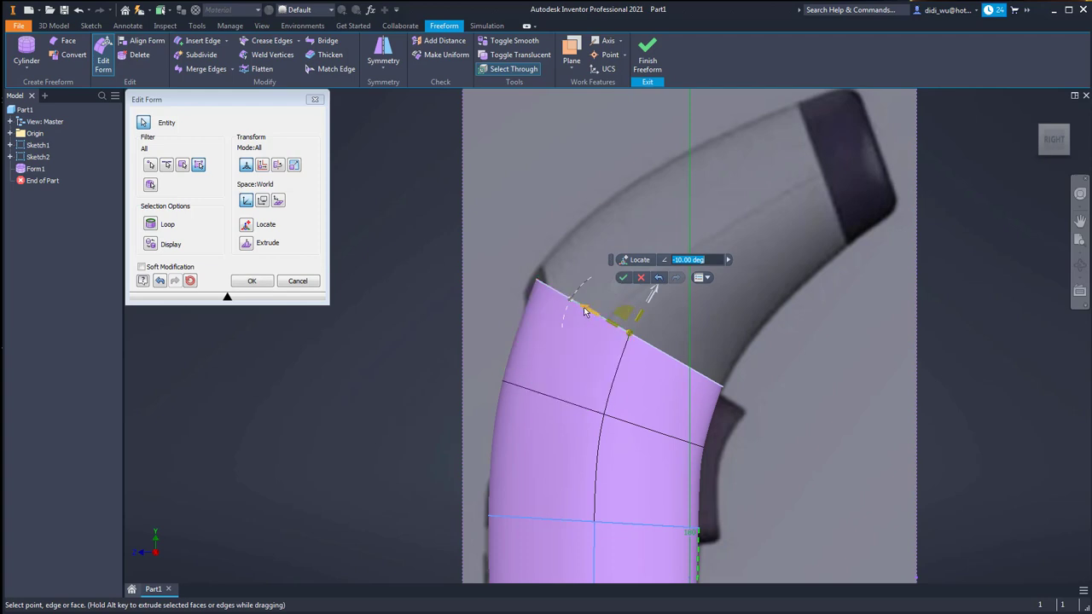
{"action": "middle_click_drag", "start_coordinate": [733, 358], "coordinate": [677, 386]}
{"action": "left_click_drag", "start_coordinate": [580, 358], "coordinate": [672, 287], "text": "alt"}
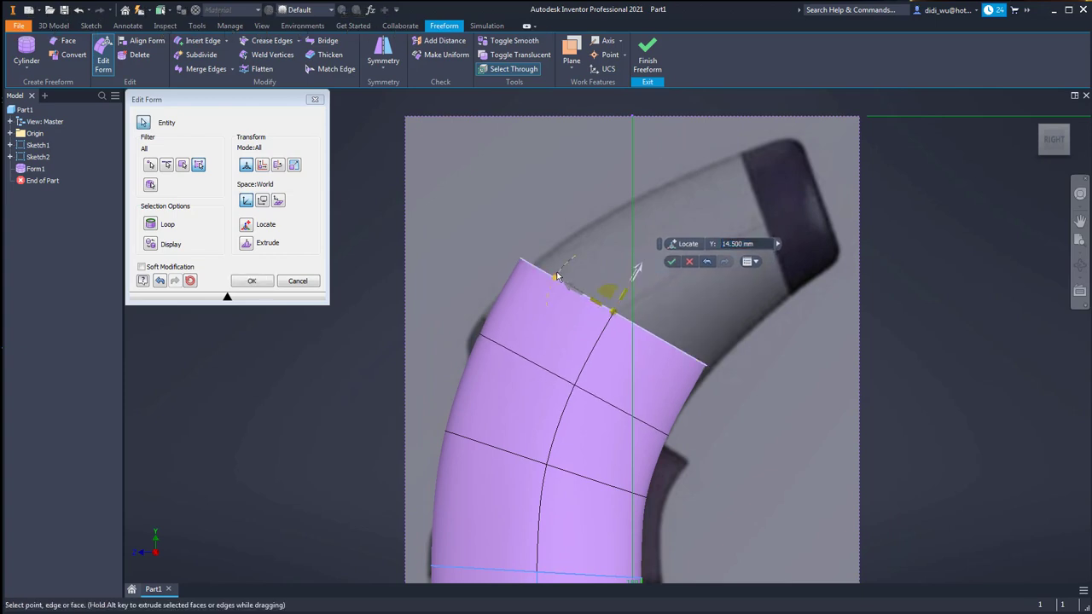
{"action": "left_click_drag", "start_coordinate": [557, 280], "coordinate": [589, 290]}
Extrude the end loop another 15 mm along the bend, rotate it toward the reference, and shift it -1.75 mm along Z
{"action": "key", "text": "alt"}
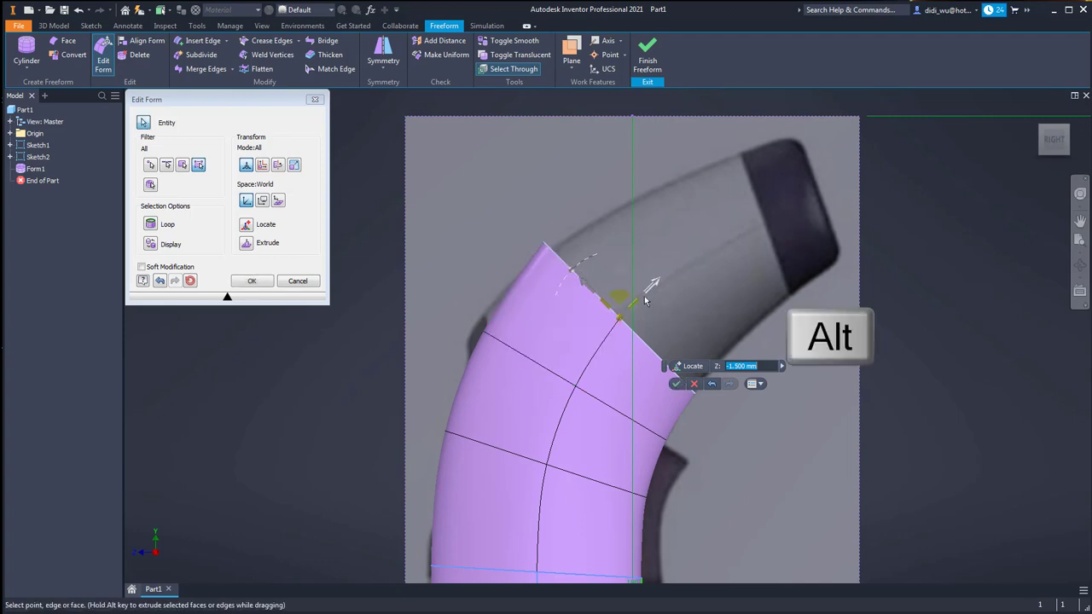
{"action": "left_click_drag", "start_coordinate": [654, 287], "coordinate": [721, 229], "text": "alt"}
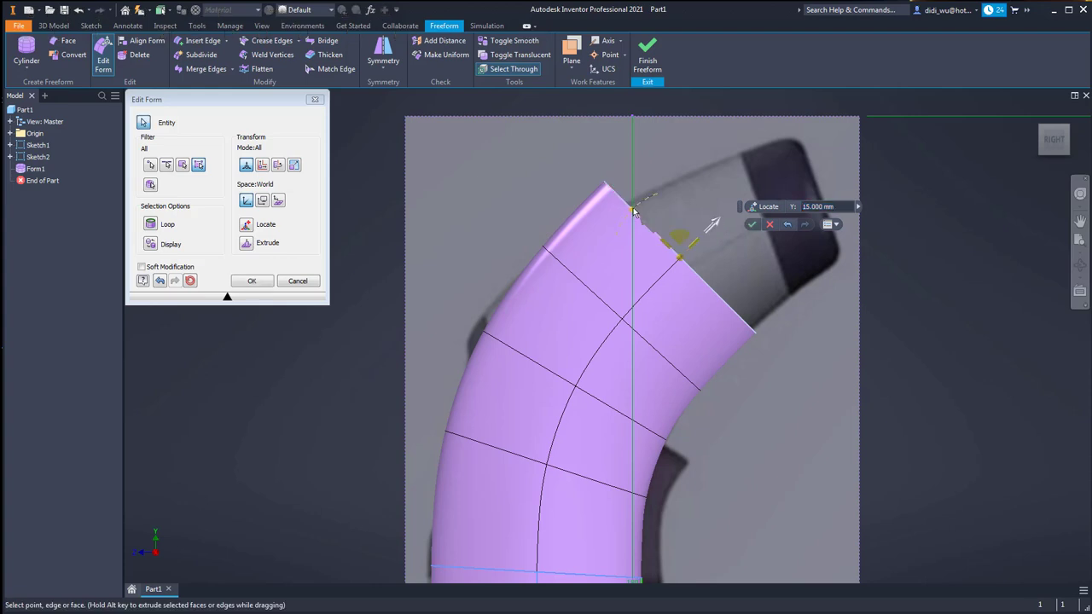
{"action": "left_click_drag", "start_coordinate": [638, 211], "coordinate": [663, 236]}
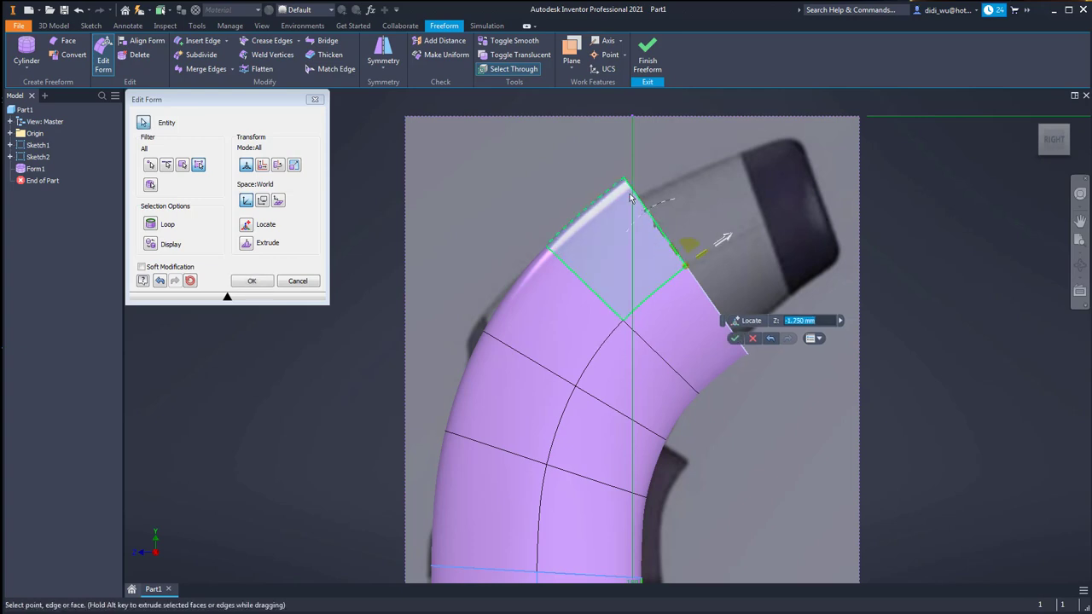
Extrude the end loop 15.5 mm toward the black tip and rotate it -15° to match the tip's edge
{"action": "key", "text": "alt"}
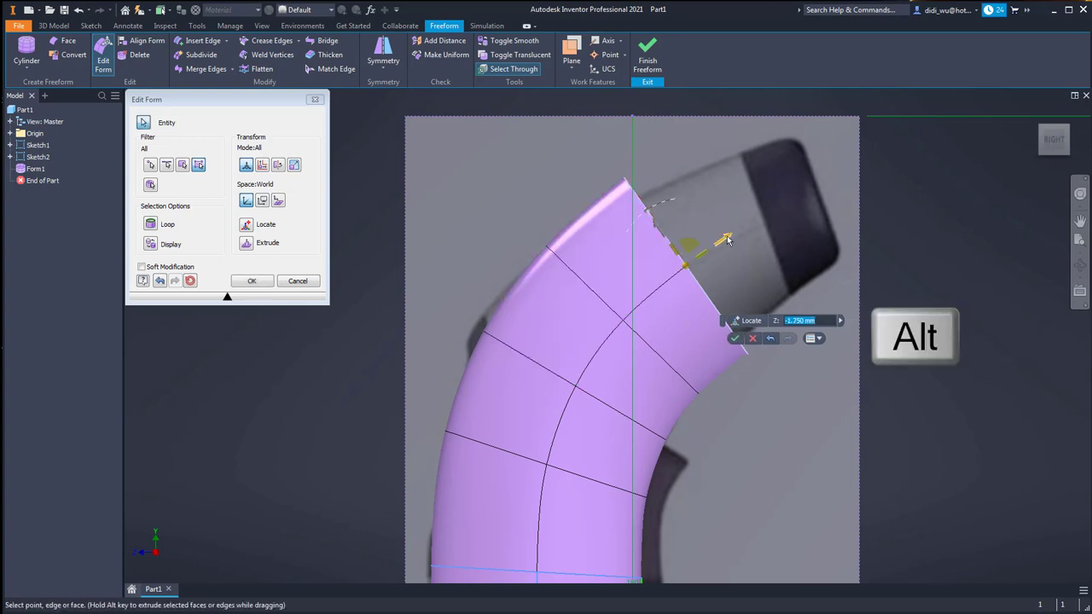
{"action": "left_click_drag", "start_coordinate": [727, 240], "coordinate": [812, 193], "text": "alt"}
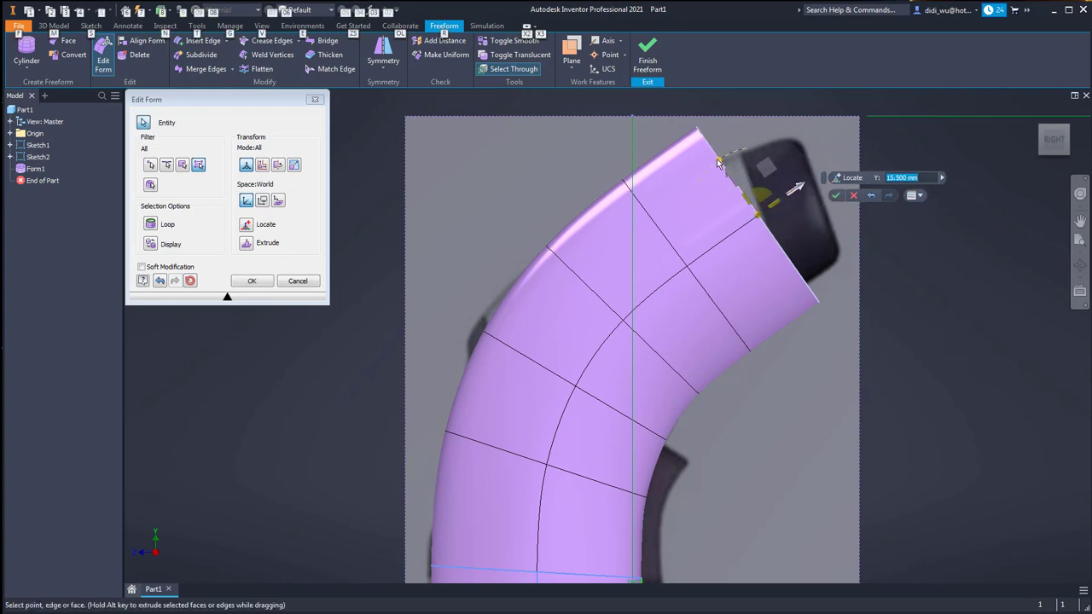
{"action": "left_click_drag", "start_coordinate": [718, 163], "coordinate": [691, 341]}
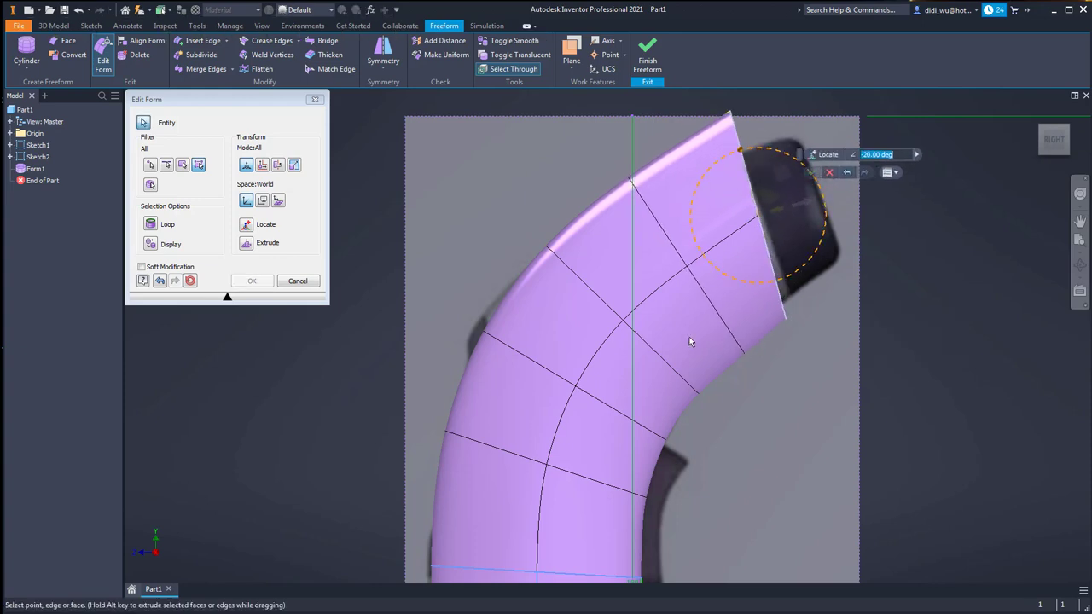
{"action": "middle_click_drag", "start_coordinate": [672, 350], "coordinate": [477, 589]}
{"action": "scroll", "coordinate": [575, 343], "scroll_direction": "up", "scroll_amount": 5}
{"action": "middle_click_drag", "start_coordinate": [529, 427], "coordinate": [579, 205]}
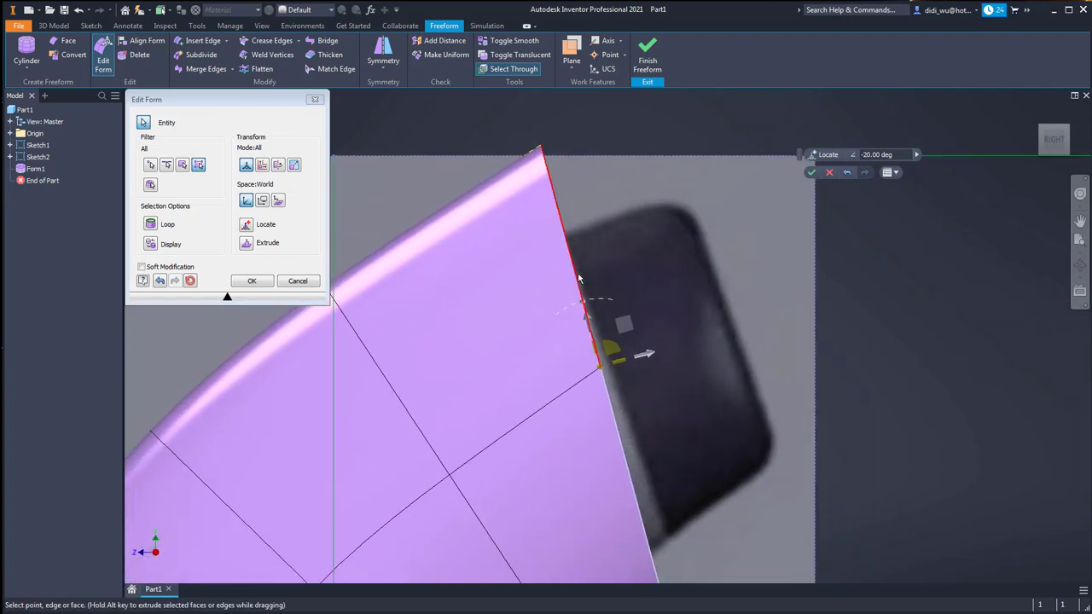
{"action": "left_click_drag", "start_coordinate": [583, 302], "coordinate": [580, 304]}
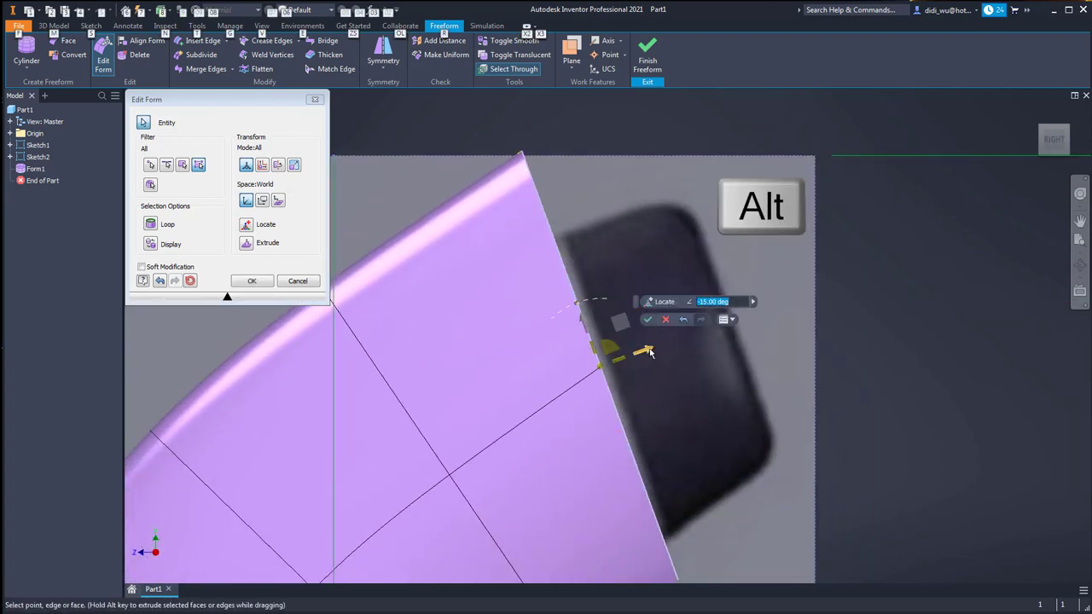
Extrude the end loop about 11.89 mm over the black tip of the reference image and clear the selection
{"action": "left_click_drag", "start_coordinate": [648, 350], "coordinate": [783, 297], "text": "alt"}
{"action": "scroll", "coordinate": [783, 298], "scroll_direction": "up", "scroll_amount": 4}
{"action": "middle_click_drag", "start_coordinate": [650, 340], "coordinate": [636, 257]}
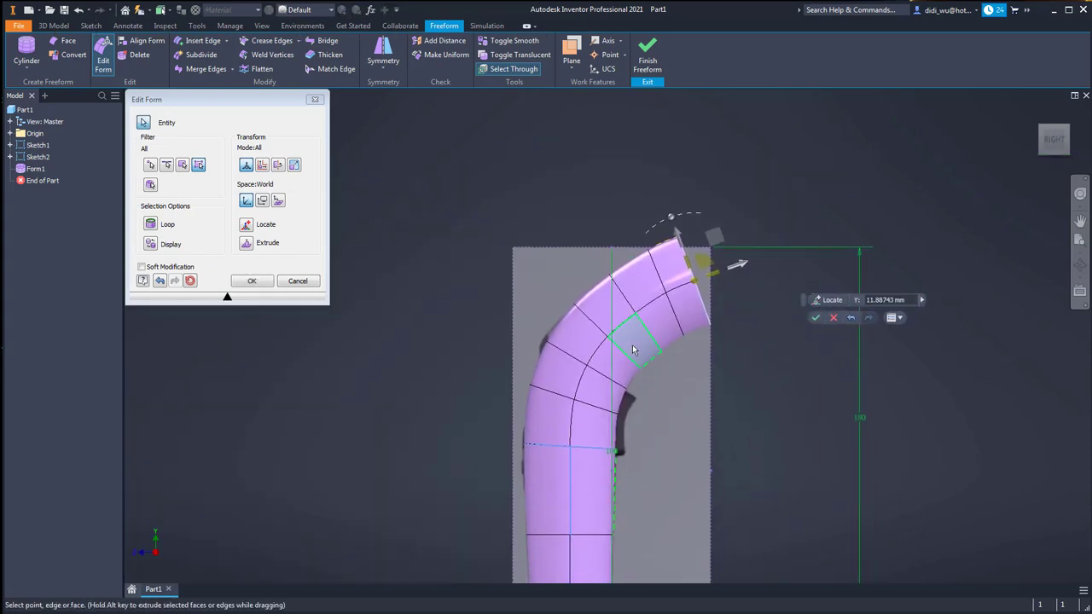
{"action": "left_click", "coordinate": [739, 381]}
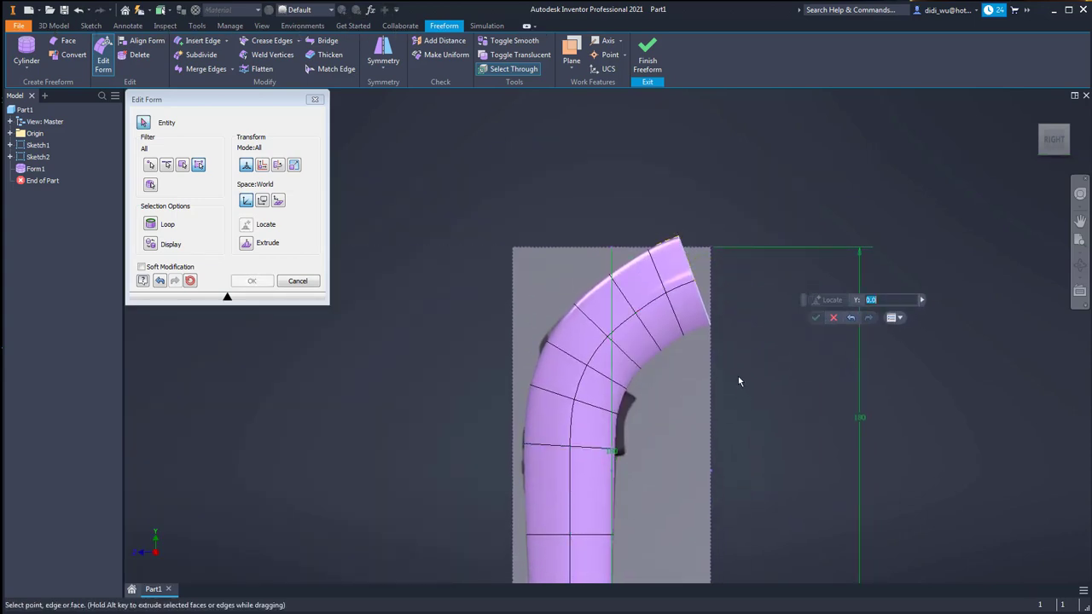
{"action": "left_click", "coordinate": [595, 301]}
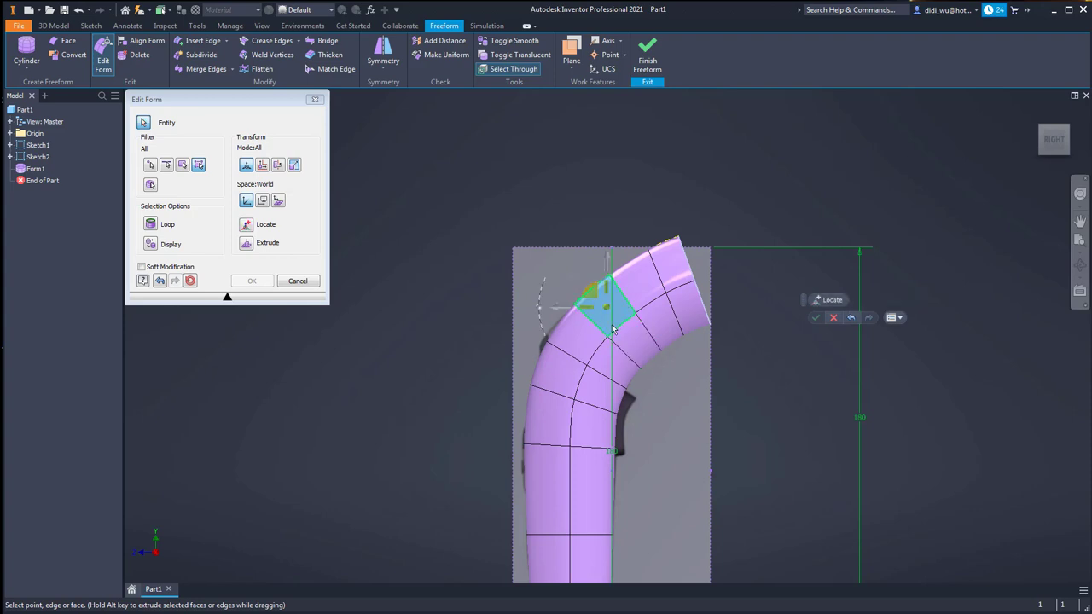
{"action": "scroll", "coordinate": [588, 397], "scroll_direction": "up", "scroll_amount": 3}
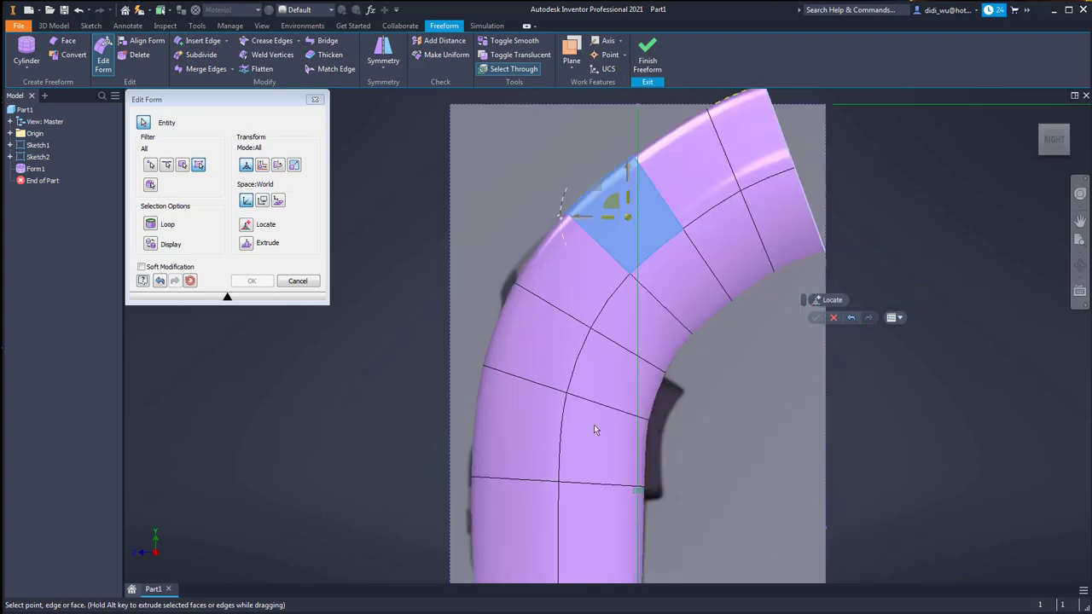
{"action": "left_click", "coordinate": [706, 376]}
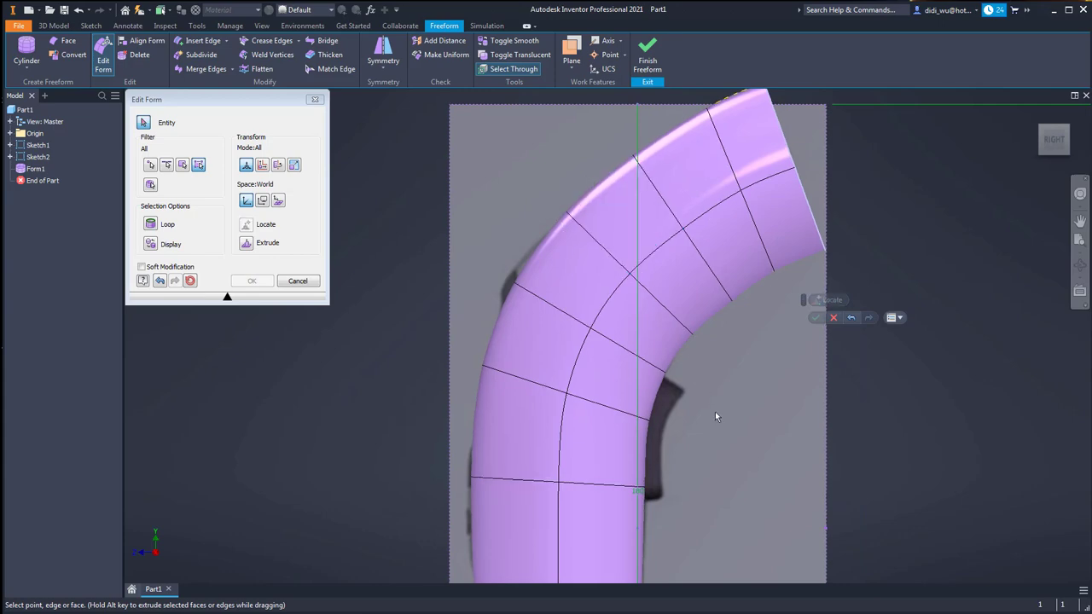
Close the form edit and turn on the form's translucent display to compare it with the reference image
{"action": "middle_click_drag", "start_coordinate": [715, 411], "coordinate": [803, 290], "text": "shift"}
{"action": "left_click", "coordinate": [513, 56]}
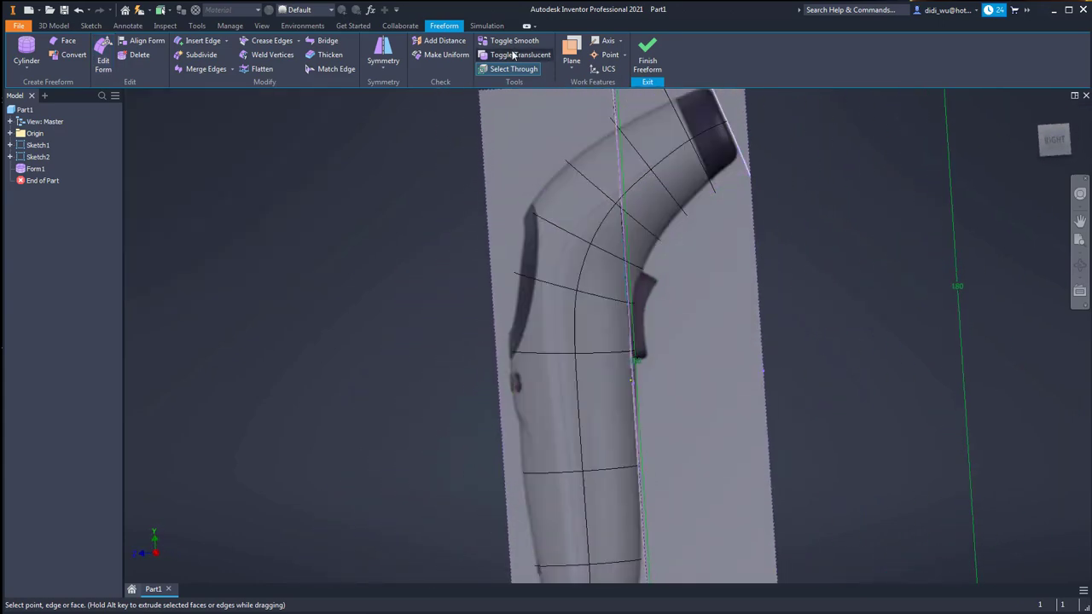
Examine how the translucent bend and head line up with the side reference image
{"action": "middle_click_drag", "start_coordinate": [751, 137], "coordinate": [1028, 212], "text": "shift"}
{"action": "left_click", "coordinate": [1056, 147]}
{"action": "scroll", "coordinate": [746, 253], "scroll_direction": "down", "scroll_amount": 5}
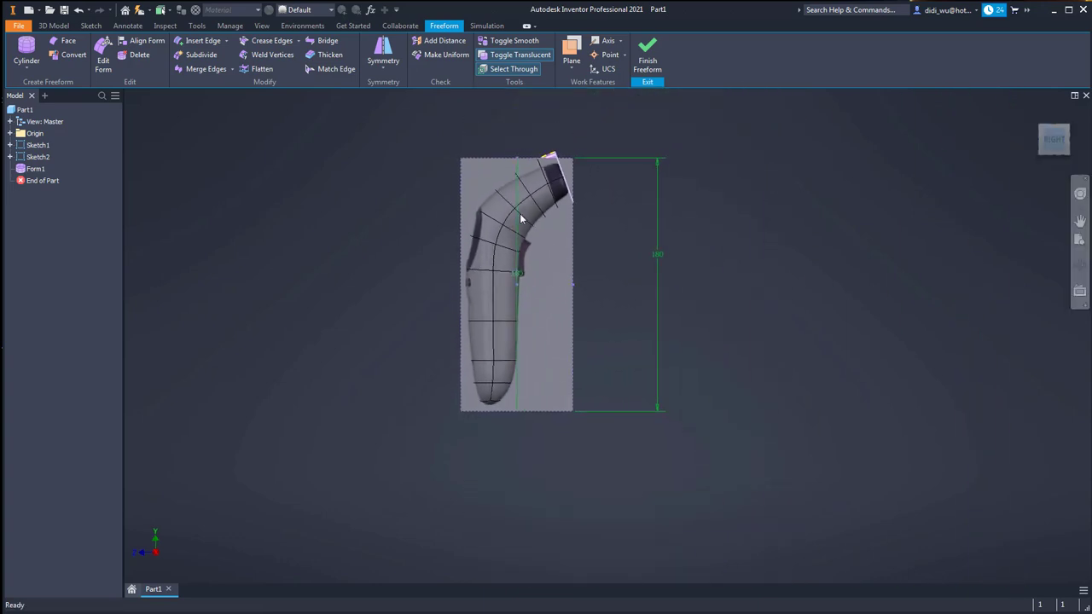
{"action": "scroll", "coordinate": [512, 221], "scroll_direction": "up", "scroll_amount": 8}
{"action": "scroll", "coordinate": [491, 289], "scroll_direction": "down", "scroll_amount": 5}
{"action": "left_click", "coordinate": [499, 307]}
{"action": "middle_click_drag", "start_coordinate": [546, 333], "coordinate": [666, 393]}
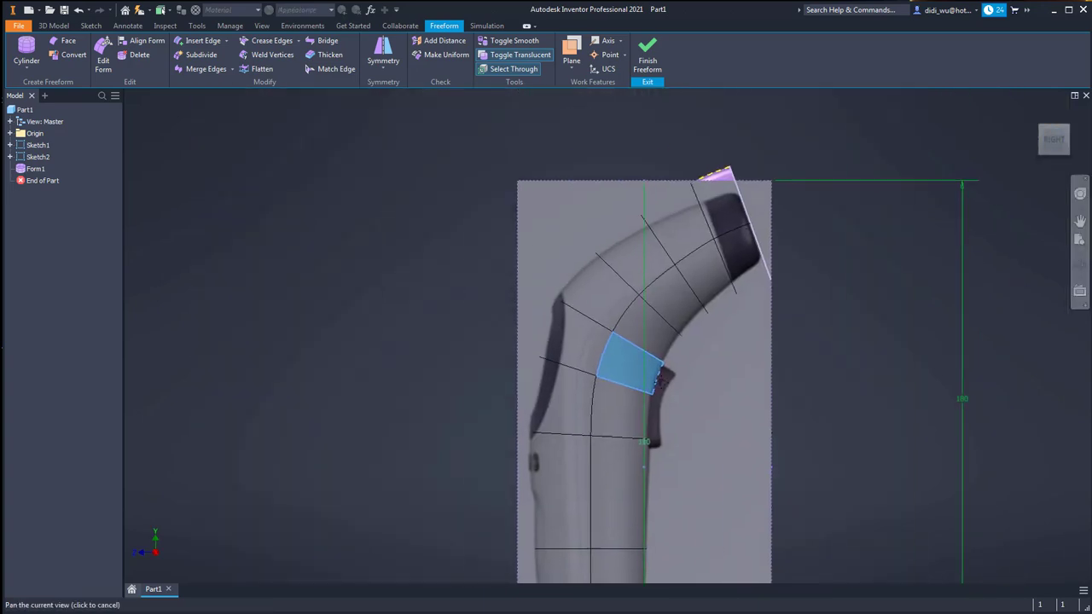
{"action": "scroll", "coordinate": [666, 392], "scroll_direction": "down", "scroll_amount": 5}
{"action": "scroll", "coordinate": [686, 386], "scroll_direction": "up", "scroll_amount": 2}
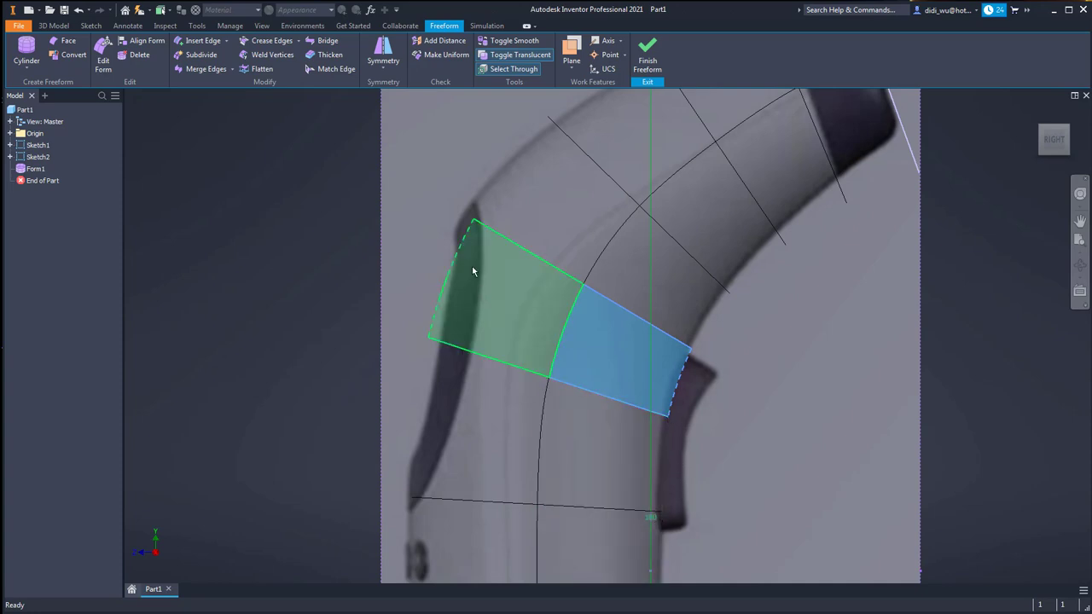
Start editing the form and move the outer vertex at the top of the dark rear grip about 1.27 mm along Y
{"action": "middle_click_drag", "start_coordinate": [475, 224], "coordinate": [531, 244], "text": "shift"}
{"action": "left_click", "coordinate": [445, 199]}
{"action": "left_click", "coordinate": [103, 55]}
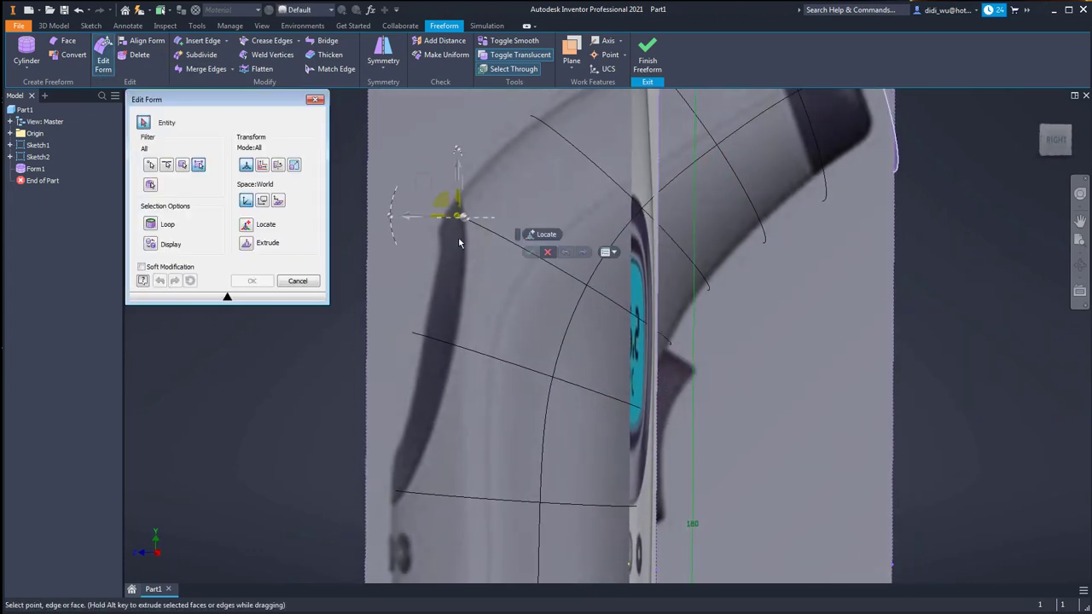
{"action": "middle_click_drag", "start_coordinate": [458, 239], "coordinate": [488, 236], "text": "shift"}
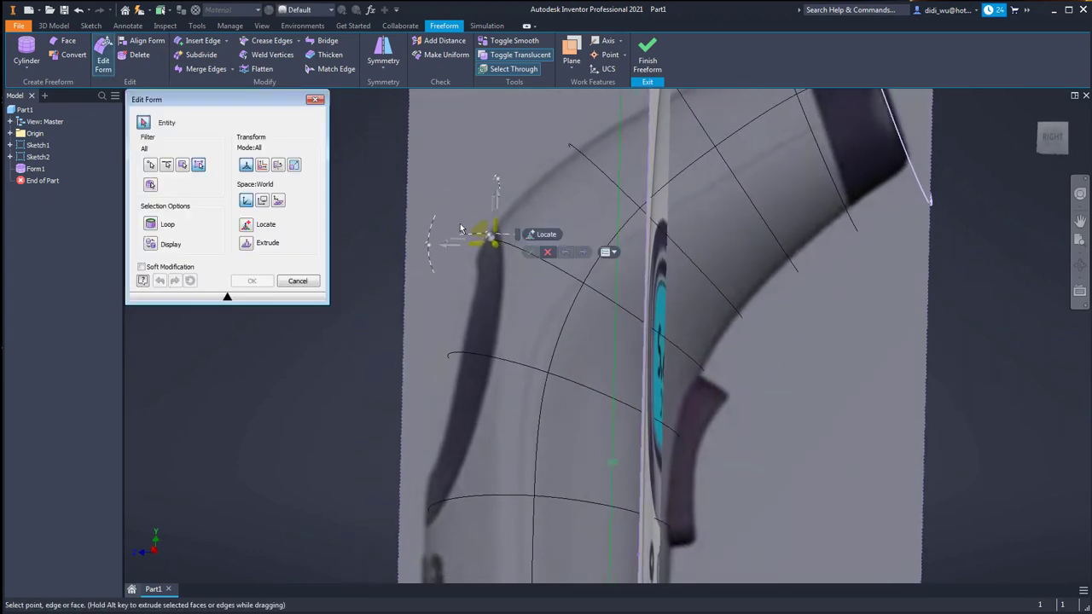
{"action": "left_click", "coordinate": [1054, 143]}
{"action": "scroll", "coordinate": [480, 310], "scroll_direction": "up", "scroll_amount": 8}
{"action": "scroll", "coordinate": [515, 341], "scroll_direction": "down", "scroll_amount": 7}
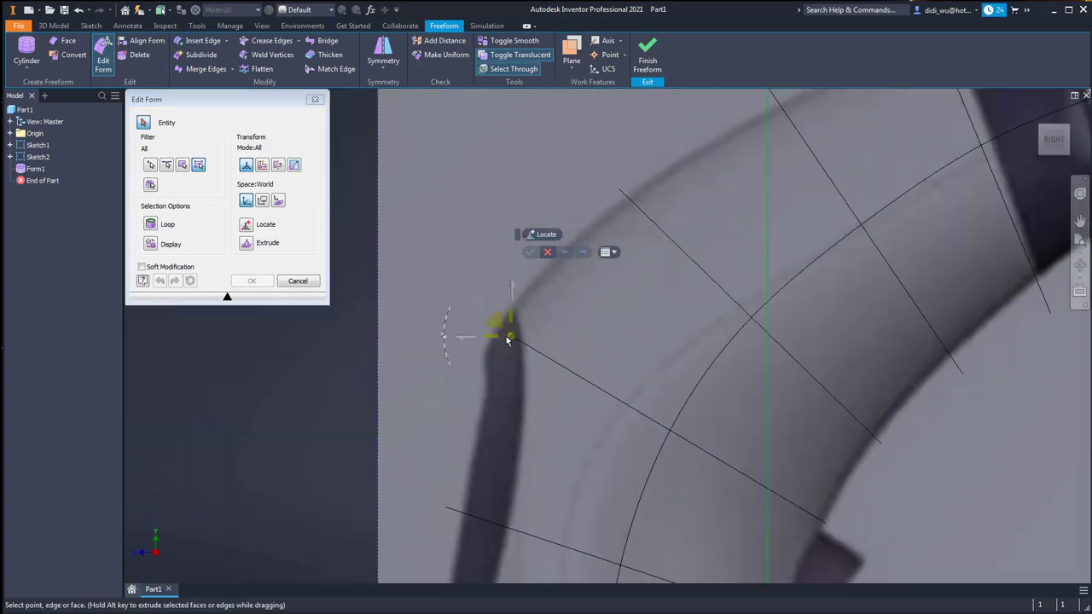
{"action": "left_click_drag", "start_coordinate": [474, 302], "coordinate": [461, 290]}
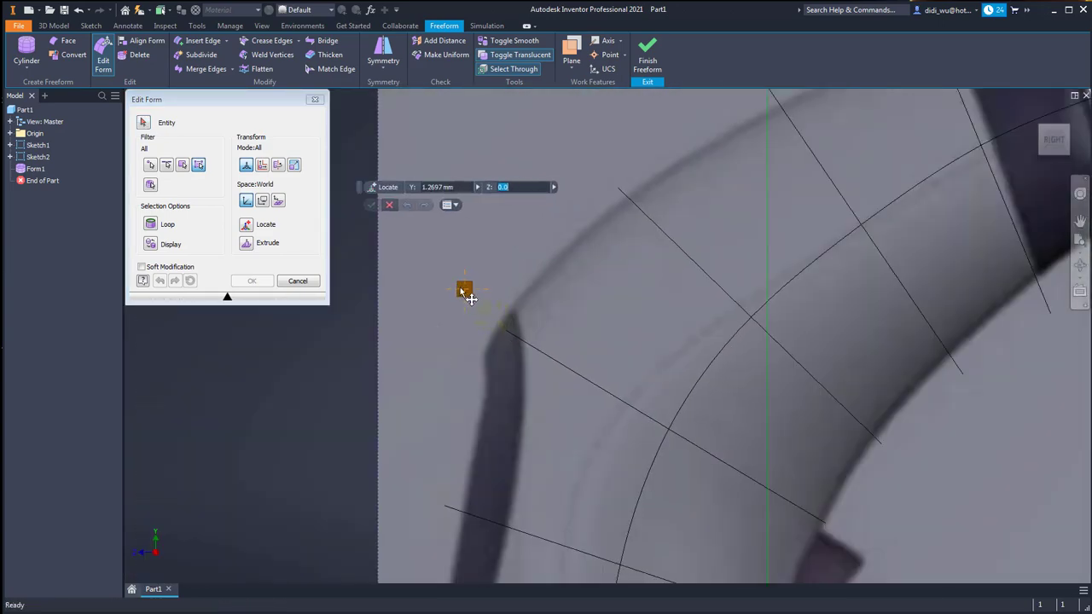
Move the outer vertex one ring below the rear grip's top 0.25 mm along Y to follow the reference
{"action": "middle_click_drag", "start_coordinate": [584, 420], "coordinate": [583, 366]}
{"action": "scroll", "coordinate": [582, 367], "scroll_direction": "down", "scroll_amount": 3}
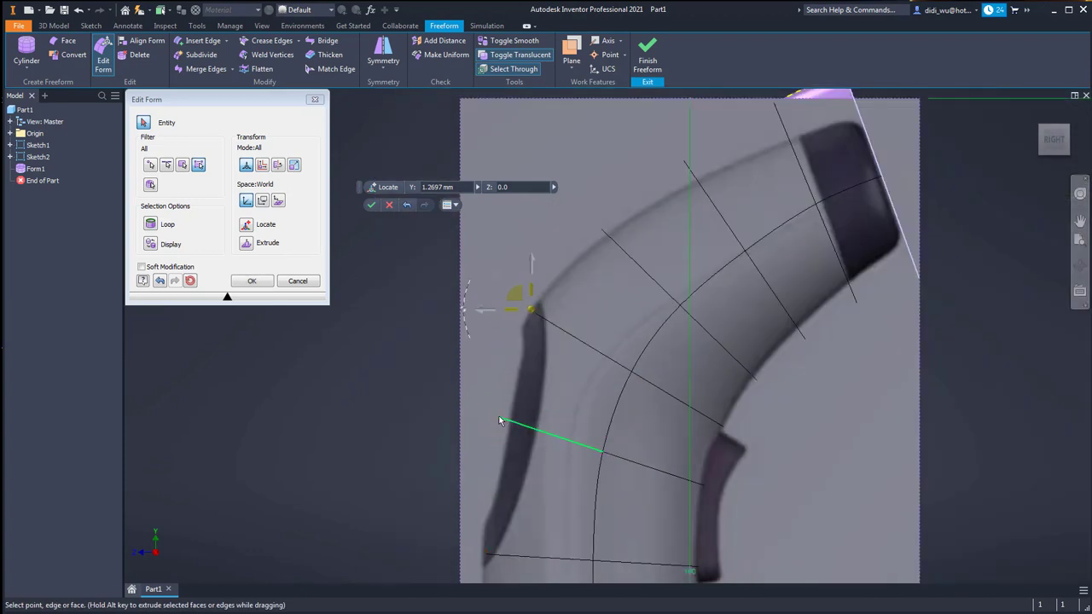
{"action": "middle_click_drag", "start_coordinate": [501, 418], "coordinate": [503, 416], "text": "shift"}
{"action": "left_click", "coordinate": [503, 412]}
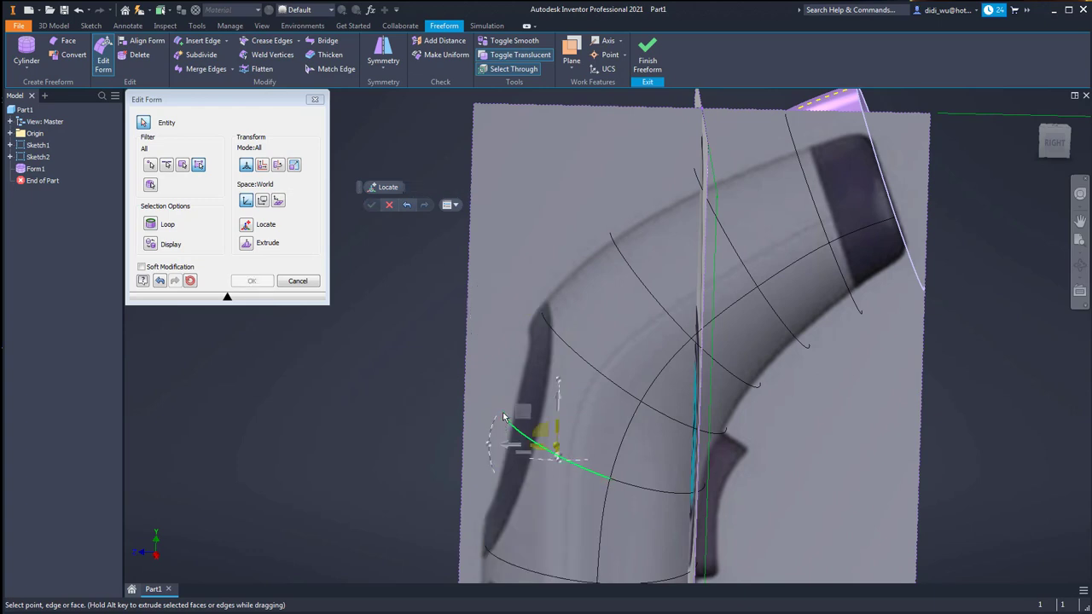
{"action": "left_click", "coordinate": [502, 413]}
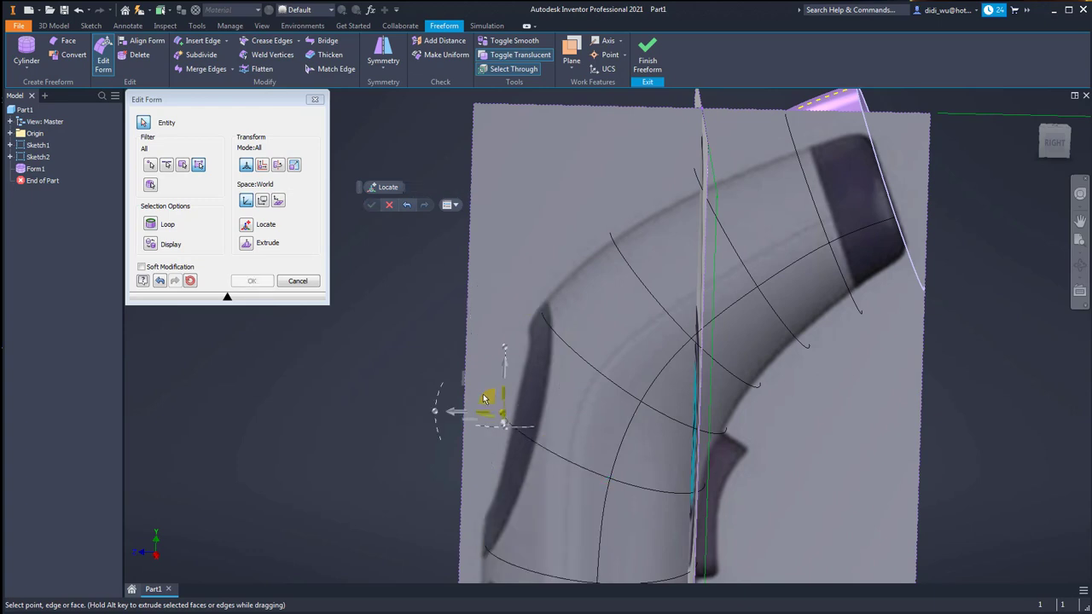
{"action": "left_click", "coordinate": [1055, 150]}
{"action": "scroll", "coordinate": [508, 340], "scroll_direction": "down", "scroll_amount": 5}
{"action": "middle_click_drag", "start_coordinate": [508, 339], "coordinate": [718, 356]}
{"action": "scroll", "coordinate": [718, 357], "scroll_direction": "up", "scroll_amount": 6}
{"action": "left_click_drag", "start_coordinate": [698, 351], "coordinate": [689, 349]}
Move the outer vertex one ring above the rear grip's top -1.5 mm along Y onto the reference outline
{"action": "middle_click_drag", "start_coordinate": [796, 365], "coordinate": [690, 411]}
{"action": "scroll", "coordinate": [656, 391], "scroll_direction": "down", "scroll_amount": 3}
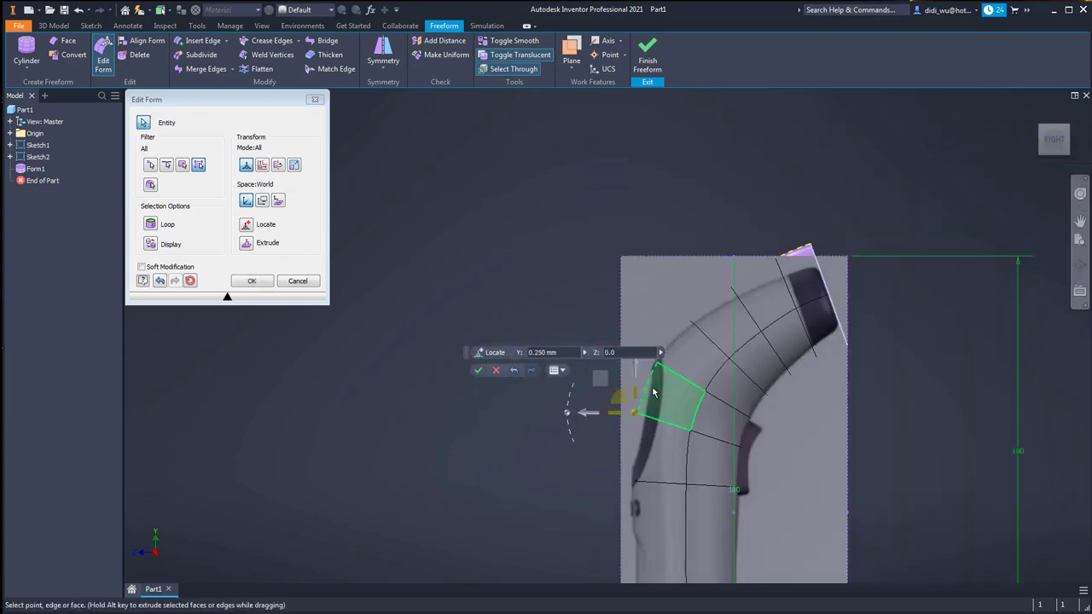
{"action": "left_click", "coordinate": [705, 313]}
{"action": "scroll", "coordinate": [705, 313], "scroll_direction": "up", "scroll_amount": 4}
{"action": "middle_click_drag", "start_coordinate": [705, 313], "coordinate": [739, 326], "text": "shift"}
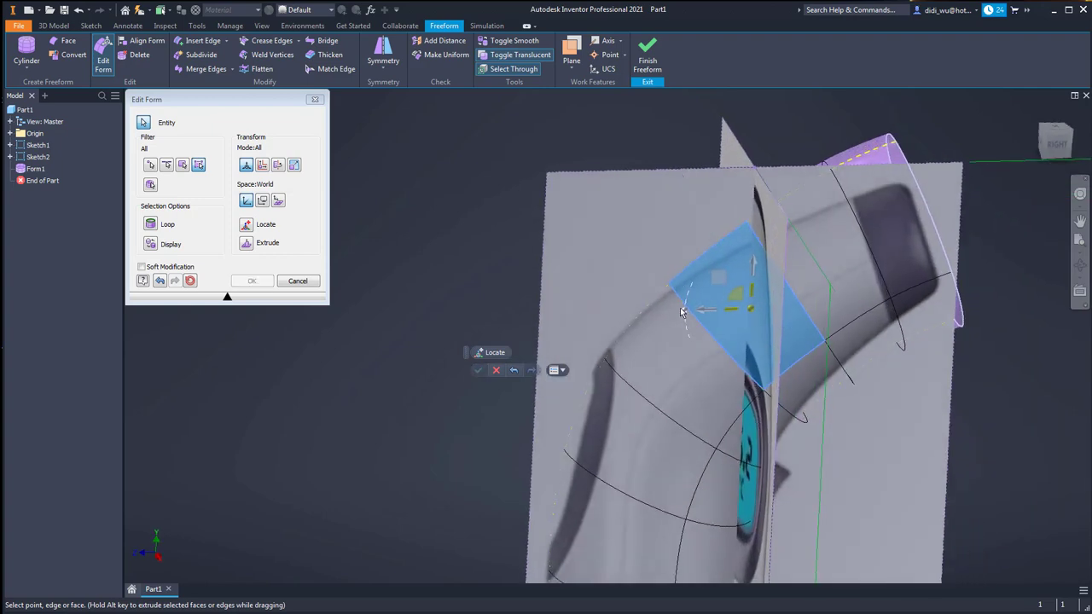
{"action": "left_click", "coordinate": [669, 288]}
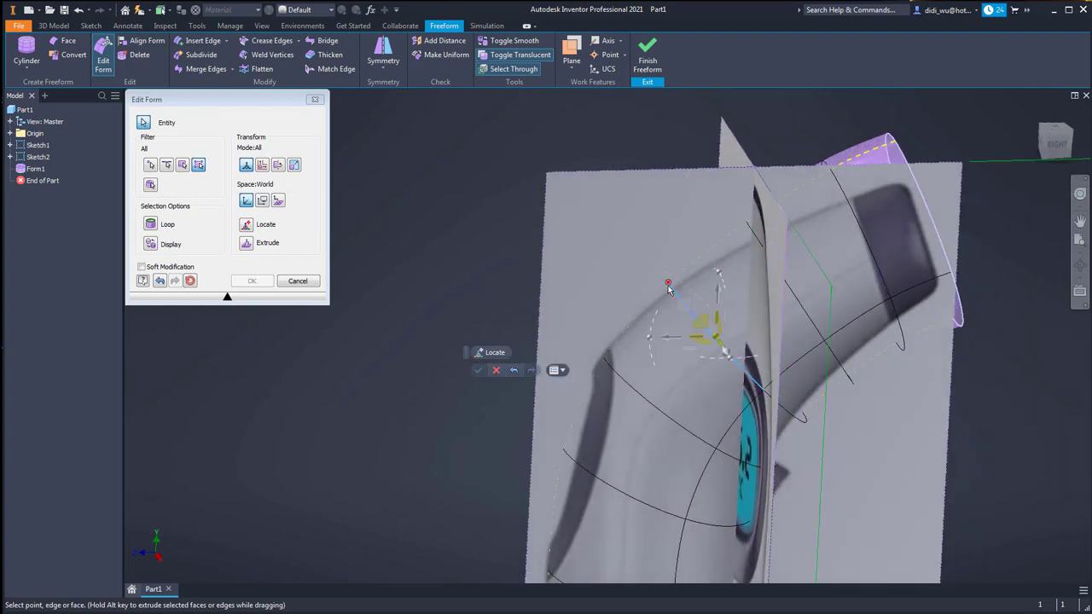
{"action": "left_click", "coordinate": [669, 286]}
{"action": "left_click", "coordinate": [1058, 150]}
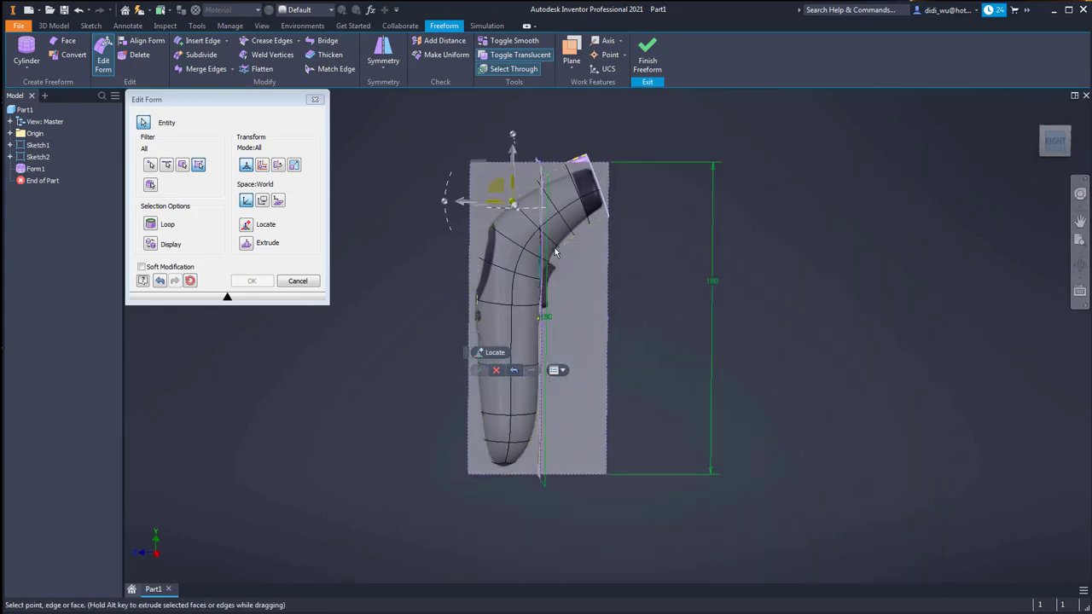
{"action": "scroll", "coordinate": [603, 311], "scroll_direction": "up", "scroll_amount": 3}
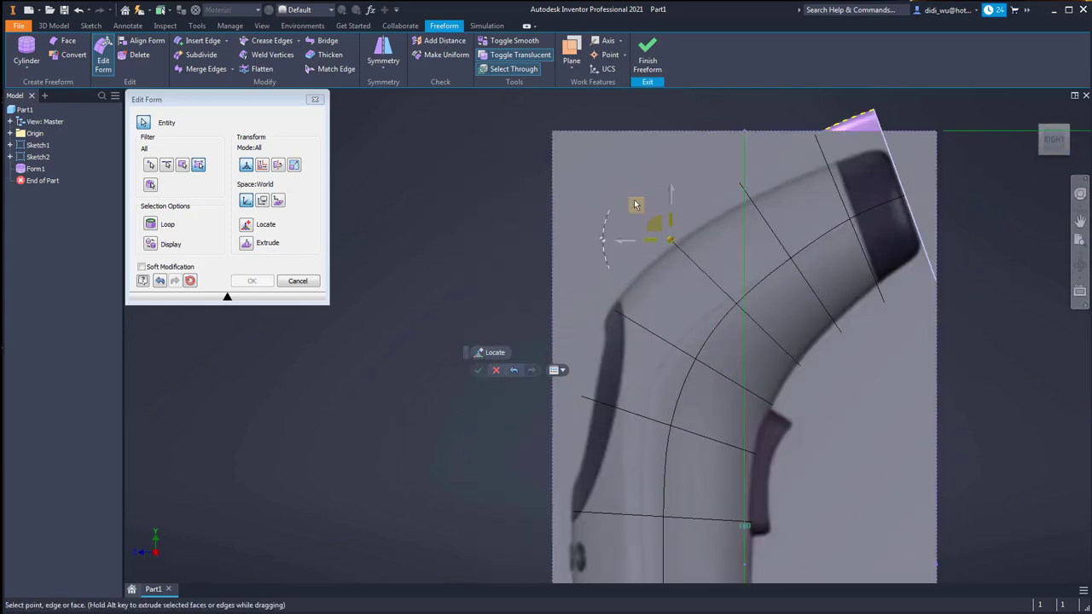
{"action": "left_click_drag", "start_coordinate": [636, 206], "coordinate": [640, 212]}
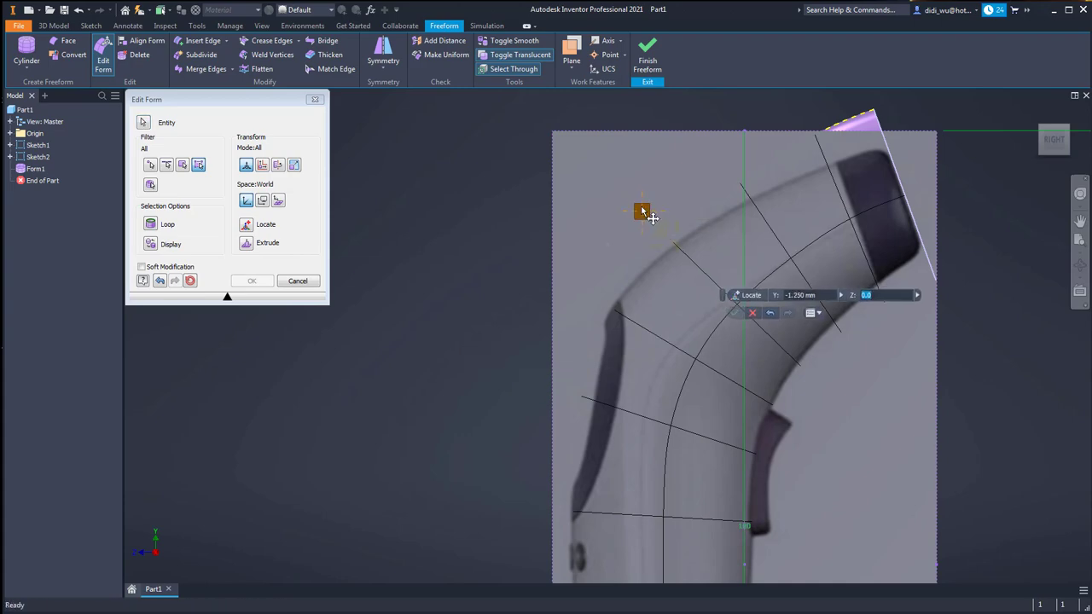
{"action": "scroll", "coordinate": [646, 229], "scroll_direction": "up", "scroll_amount": 3}
{"action": "scroll", "coordinate": [646, 228], "scroll_direction": "down", "scroll_amount": 1}
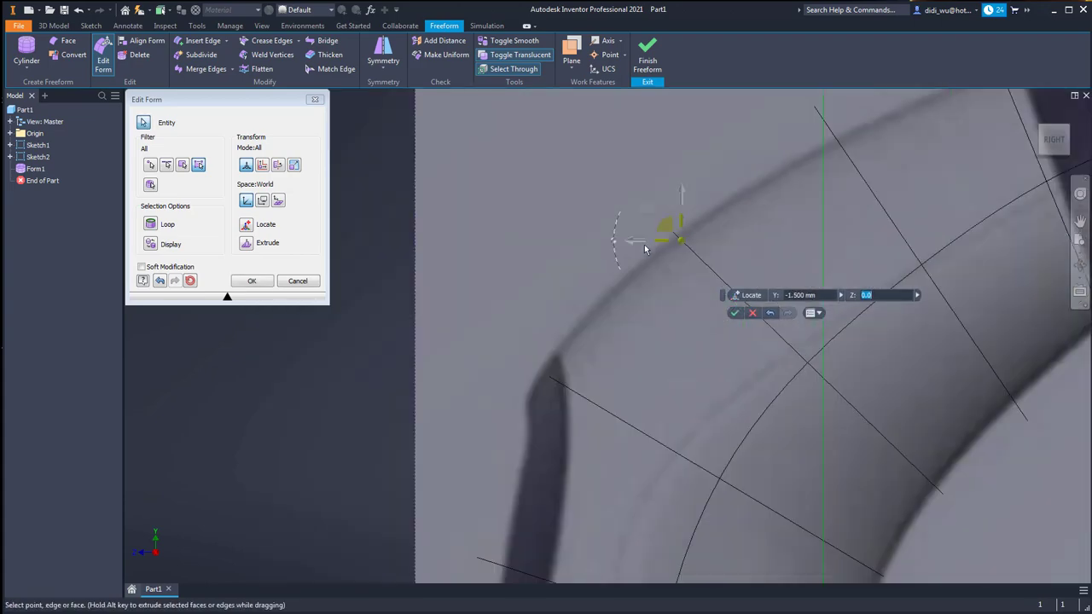
Finish the form edit and turn off the translucent display to check the shaded bend from the side
{"action": "middle_click_drag", "start_coordinate": [816, 222], "coordinate": [989, 245], "text": "shift"}
{"action": "left_click", "coordinate": [1055, 147]}
{"action": "left_click", "coordinate": [525, 55]}
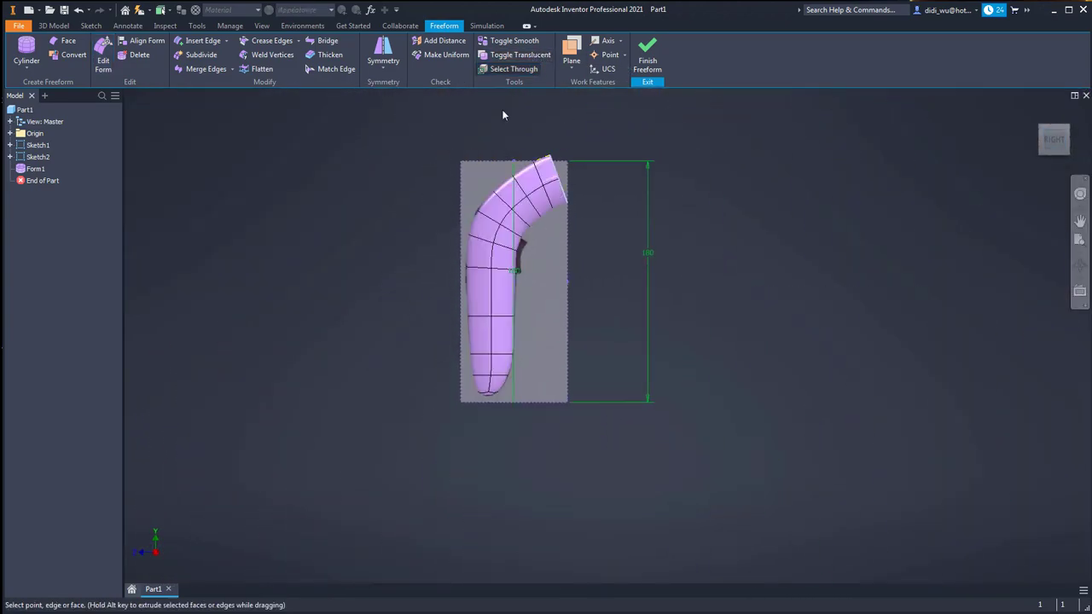
{"action": "scroll", "coordinate": [489, 191], "scroll_direction": "up", "scroll_amount": 4}
{"action": "scroll", "coordinate": [522, 220], "scroll_direction": "up", "scroll_amount": 3}
{"action": "scroll", "coordinate": [475, 253], "scroll_direction": "down", "scroll_amount": 5}
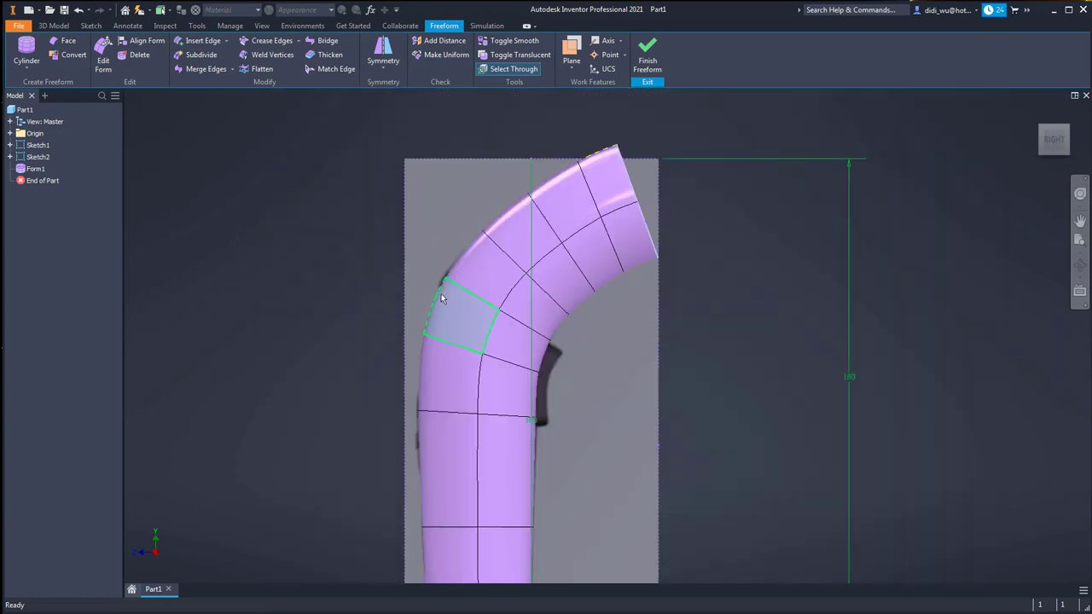
Reopen the form for editing and move the outer vertex at the rear grip's top about 0.77 mm along Y
{"action": "middle_click_drag", "start_coordinate": [443, 279], "coordinate": [407, 245], "text": "shift"}
{"action": "left_click", "coordinate": [111, 60]}
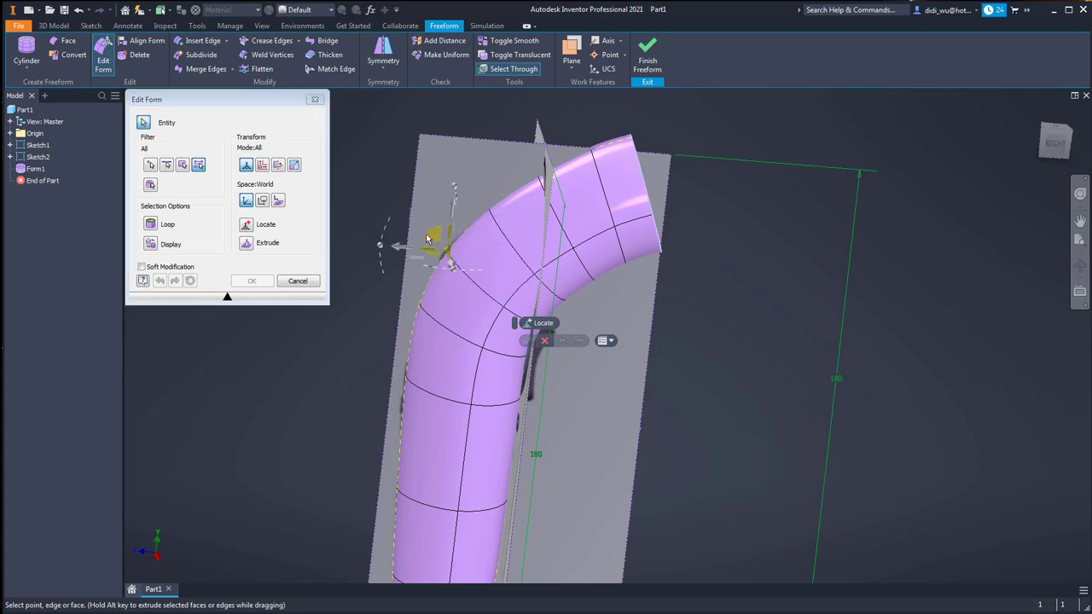
{"action": "scroll", "coordinate": [460, 273], "scroll_direction": "down", "scroll_amount": 5}
{"action": "mouse_move", "coordinate": [505, 299]}
{"action": "left_mouse_down"}
{"action": "mouse_move", "coordinate": [512, 306]}
{"action": "mouse_move", "coordinate": [504, 299]}
{"action": "left_mouse_up"}
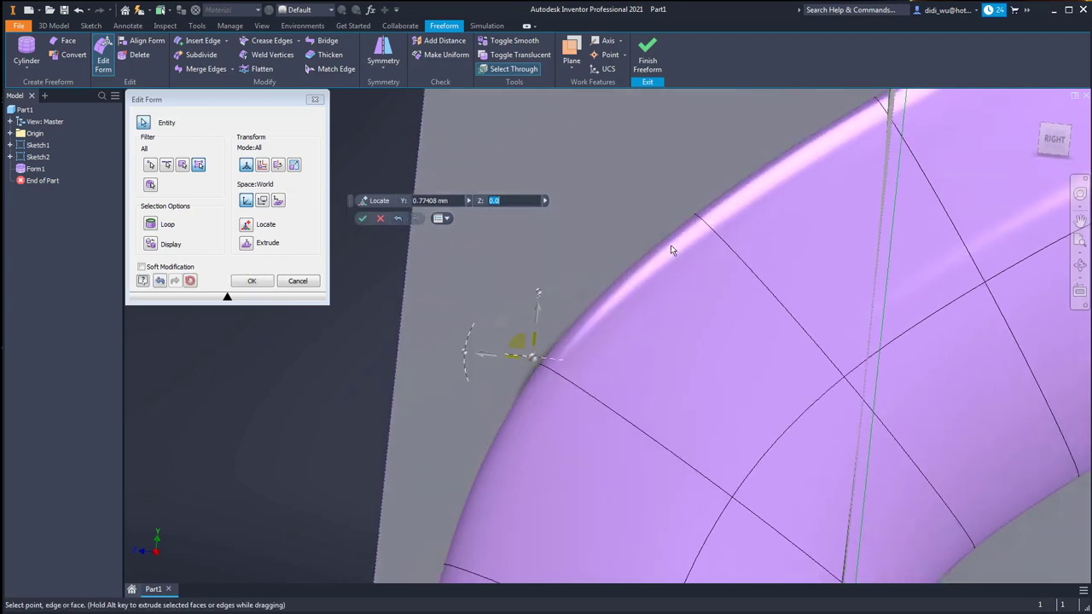
{"action": "middle_click_drag", "start_coordinate": [718, 228], "coordinate": [717, 327], "text": "shift"}
{"action": "left_click", "coordinate": [771, 265]}
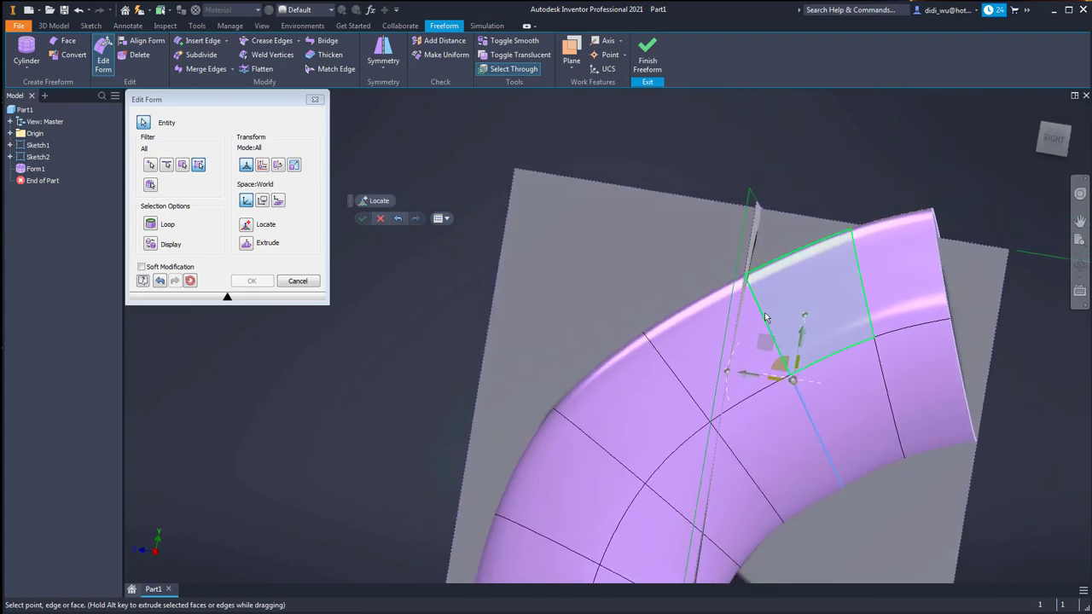
{"action": "left_click", "coordinate": [692, 319]}
{"action": "left_click", "coordinate": [753, 419], "text": "ctrl"}
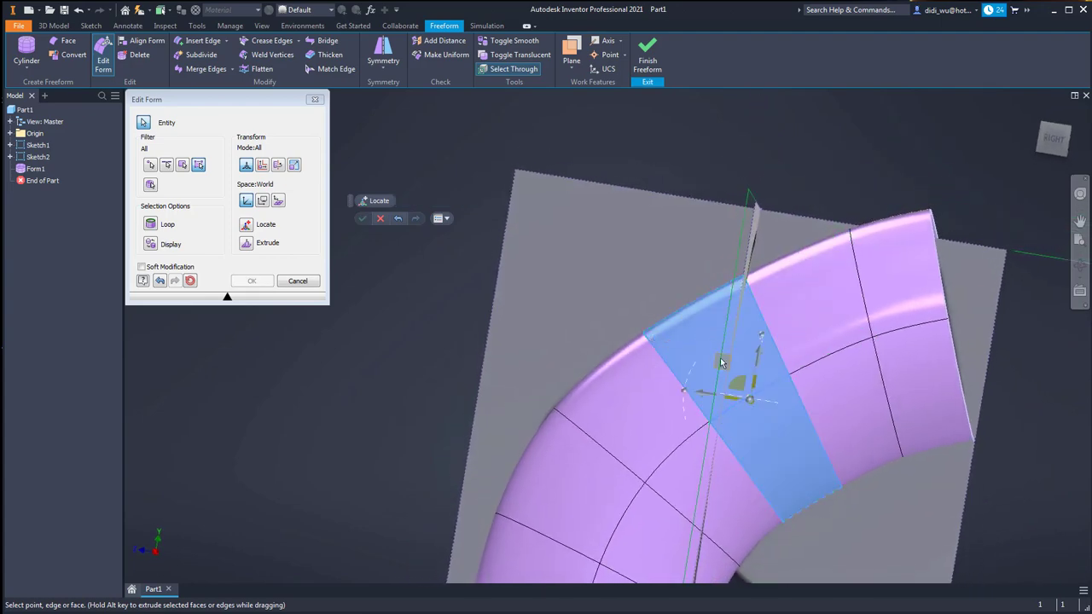
{"action": "middle_click_drag", "start_coordinate": [760, 330], "coordinate": [750, 391], "text": "shift"}
{"action": "left_click", "coordinate": [295, 165]}
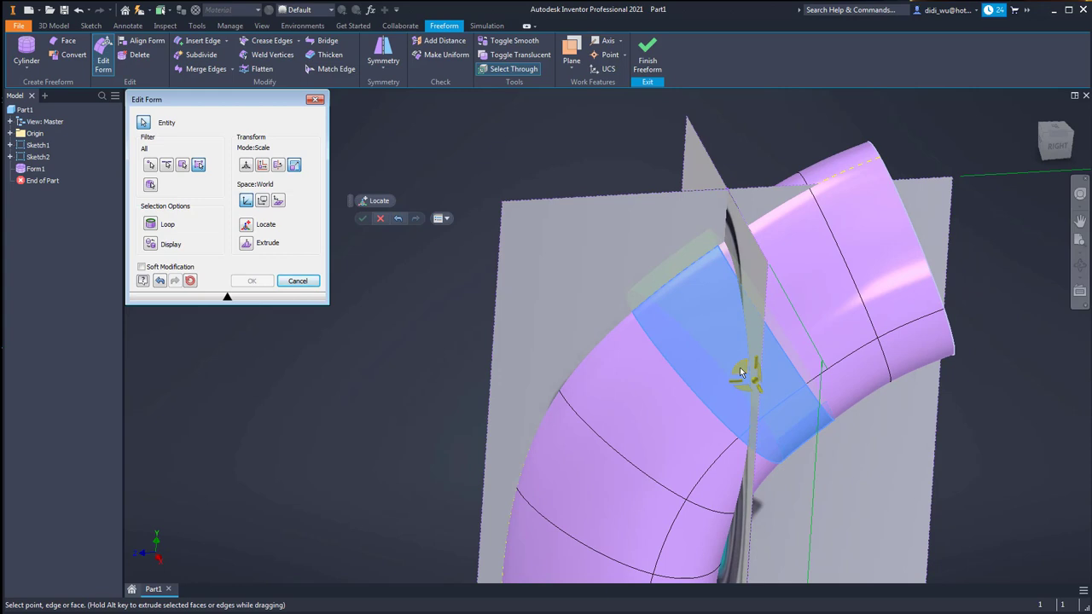
{"action": "middle_click_drag", "start_coordinate": [754, 377], "coordinate": [740, 371], "text": "shift"}
{"action": "left_click", "coordinate": [740, 372]}
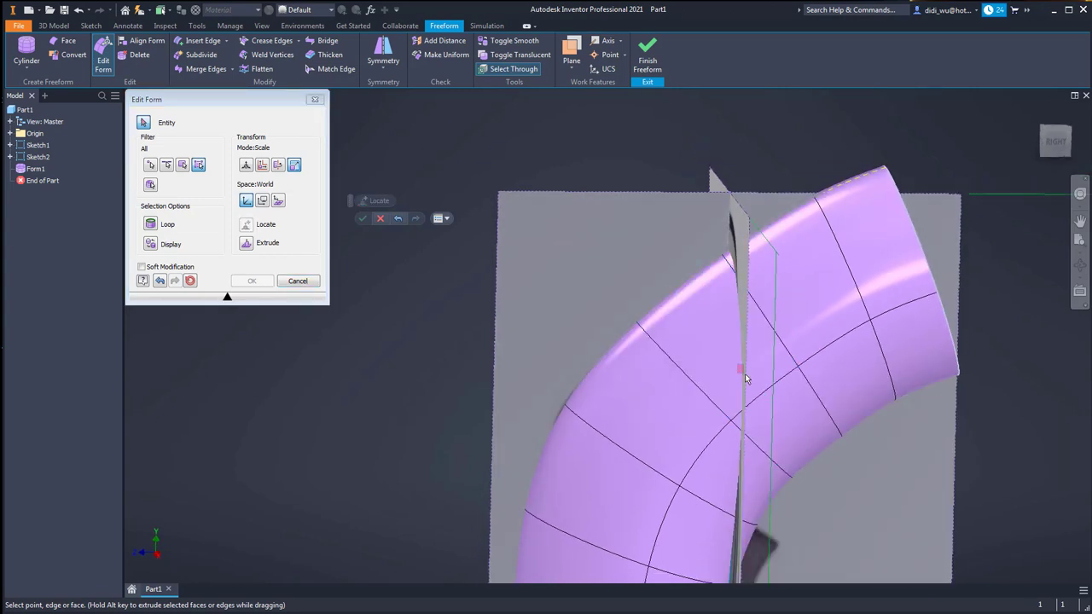
{"action": "left_click", "coordinate": [695, 348]}
Restore the full transform mode and move the outer vertex one ring above the rear grip's top -2.25 mm along Y
{"action": "middle_click_drag", "start_coordinate": [692, 341], "coordinate": [644, 307], "text": "shift"}
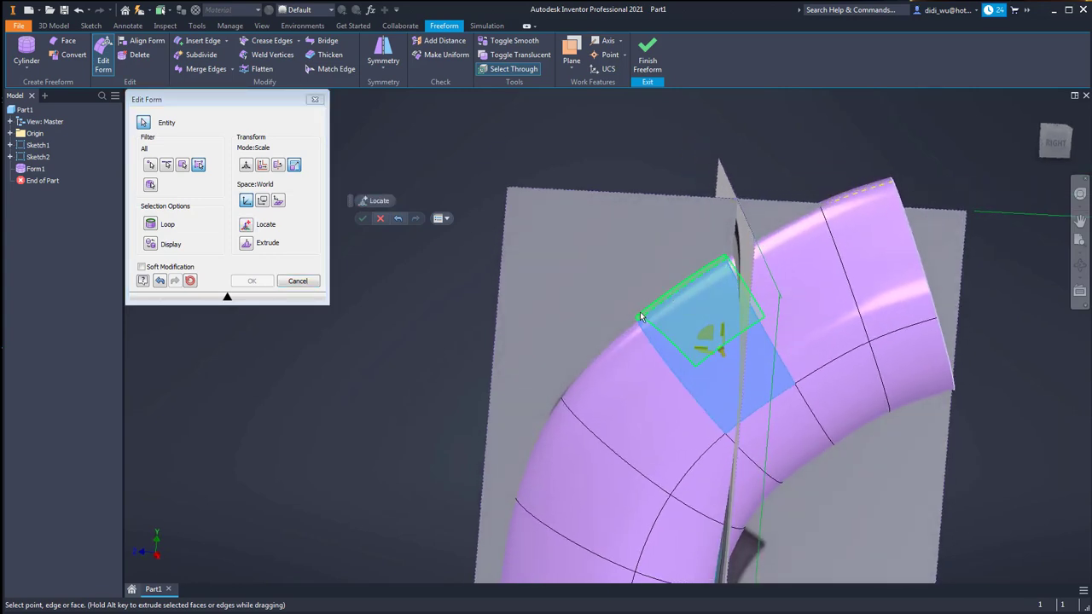
{"action": "left_click", "coordinate": [638, 321]}
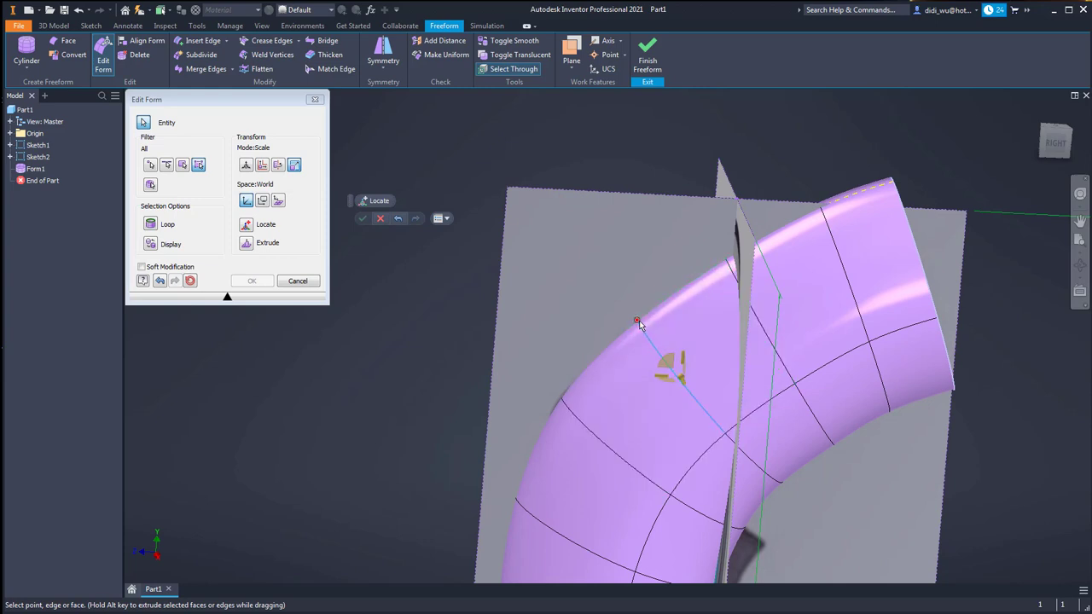
{"action": "middle_click_drag", "start_coordinate": [639, 321], "coordinate": [616, 314], "text": "shift"}
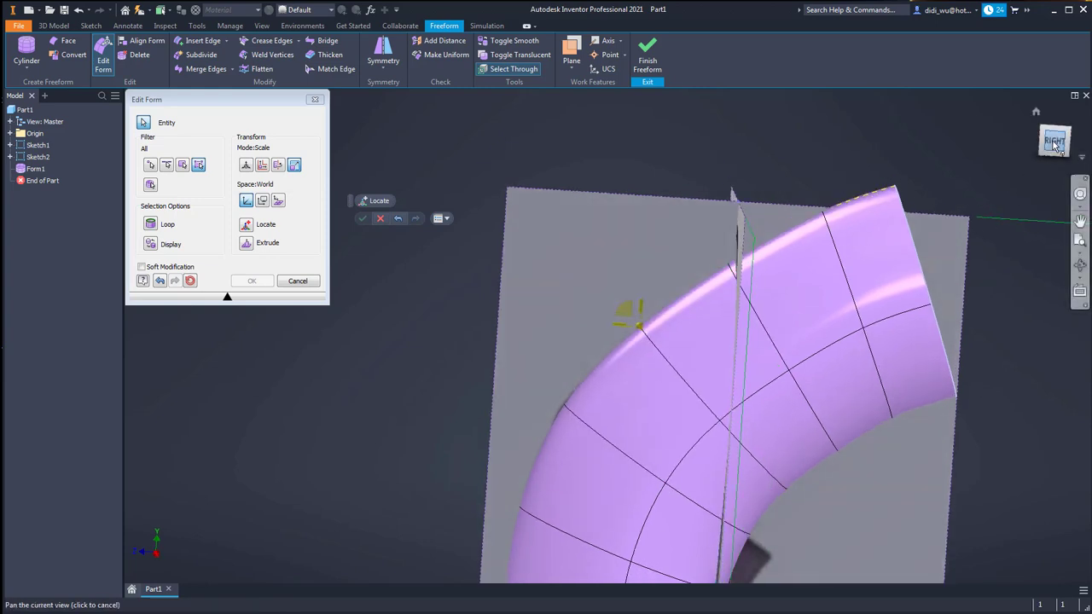
{"action": "left_click", "coordinate": [1056, 143]}
{"action": "left_click", "coordinate": [246, 165]}
{"action": "middle_click_drag", "start_coordinate": [527, 203], "coordinate": [707, 312]}
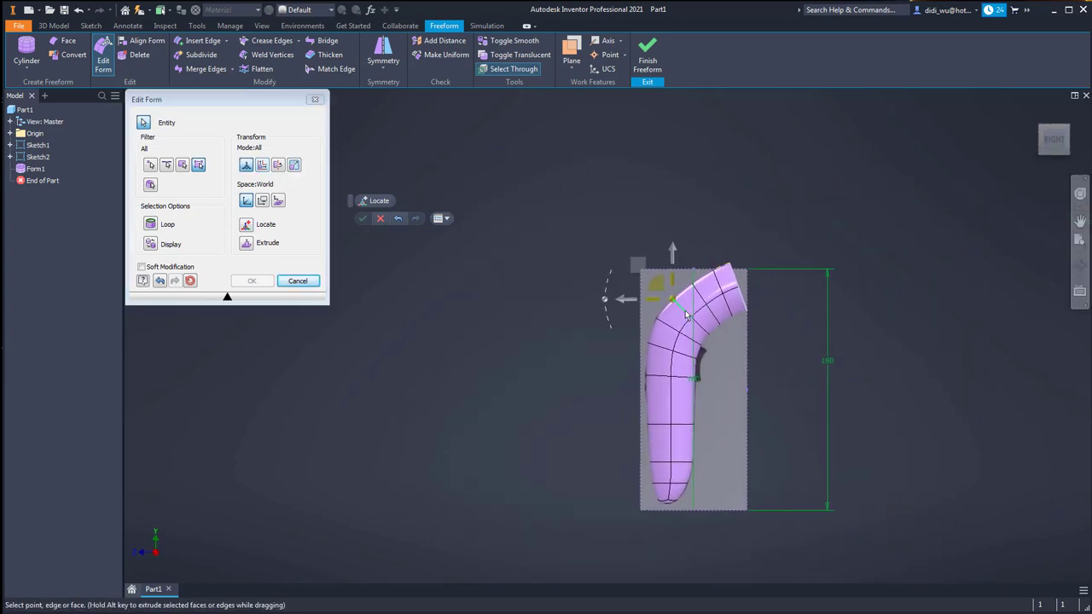
{"action": "scroll", "coordinate": [687, 309], "scroll_direction": "down", "scroll_amount": 5}
{"action": "mouse_move", "coordinate": [608, 241]}
{"action": "left_mouse_down"}
{"action": "mouse_move", "coordinate": [629, 257]}
{"action": "mouse_move", "coordinate": [617, 250]}
{"action": "left_mouse_up"}
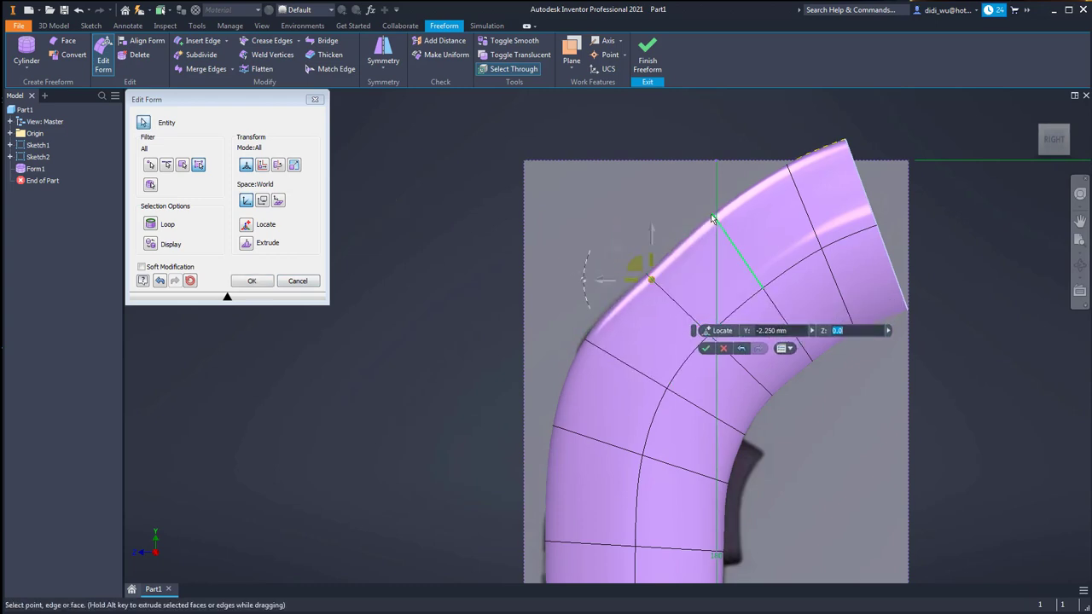
Move the outer vertex two rings above the rear grip's top -3.75 mm along Y
{"action": "middle_click_drag", "start_coordinate": [711, 213], "coordinate": [718, 215], "text": "shift"}
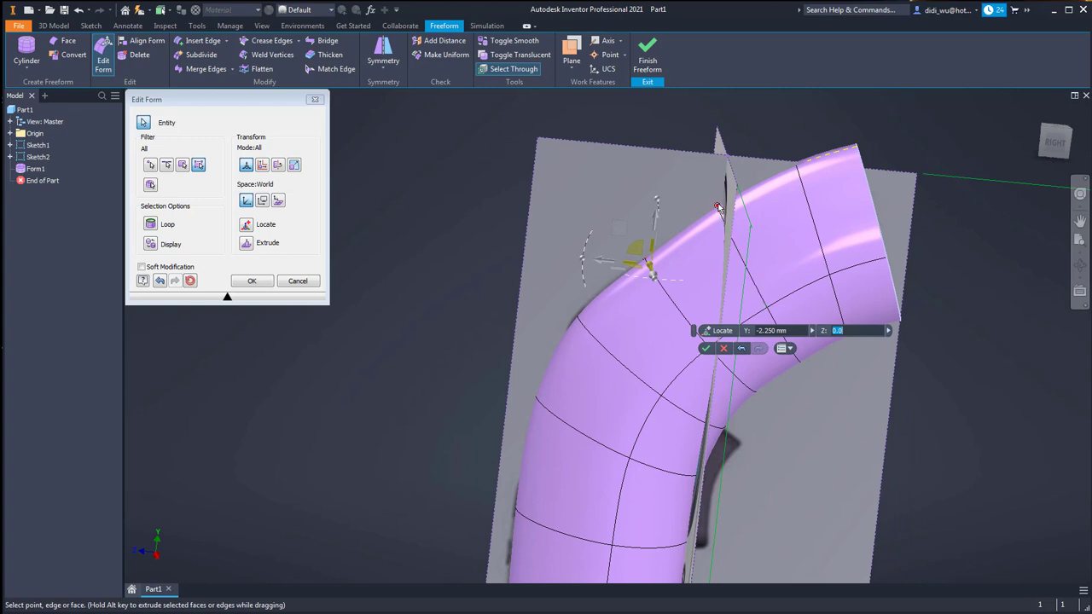
{"action": "left_click", "coordinate": [696, 179]}
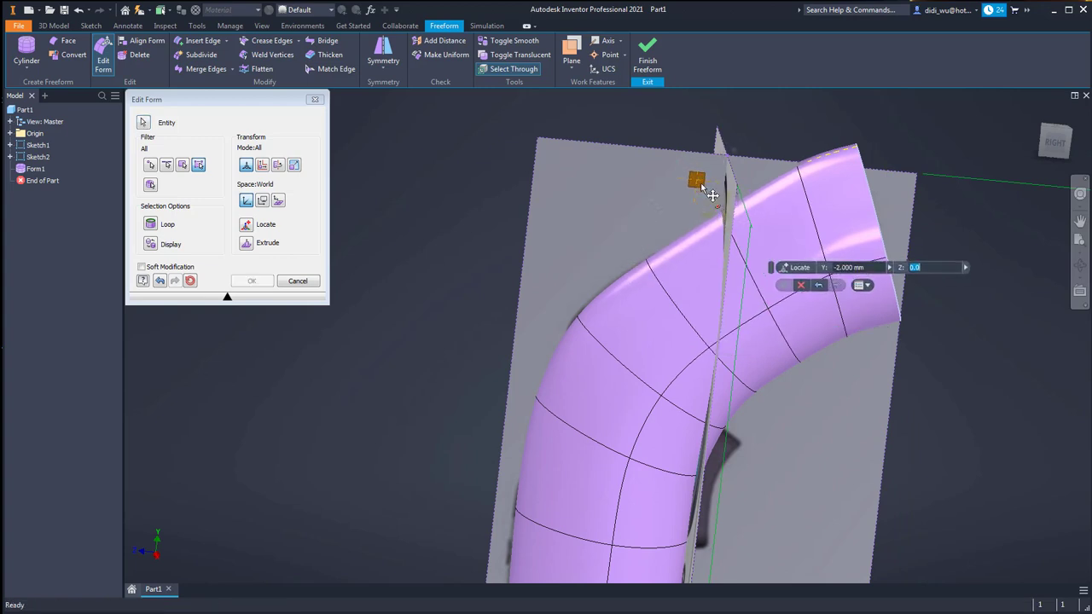
{"action": "left_click_drag", "start_coordinate": [711, 195], "coordinate": [713, 198]}
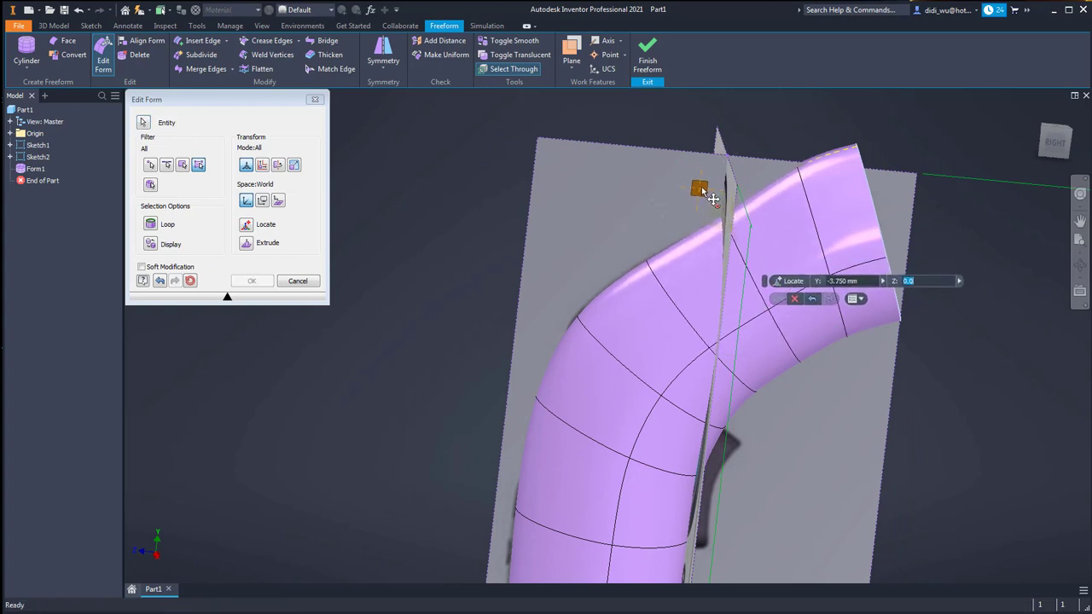
Select the edge loop at the form's open upper end and scale it uniformly to about 0.52
{"action": "middle_click_drag", "start_coordinate": [925, 163], "coordinate": [936, 152], "text": "shift"}
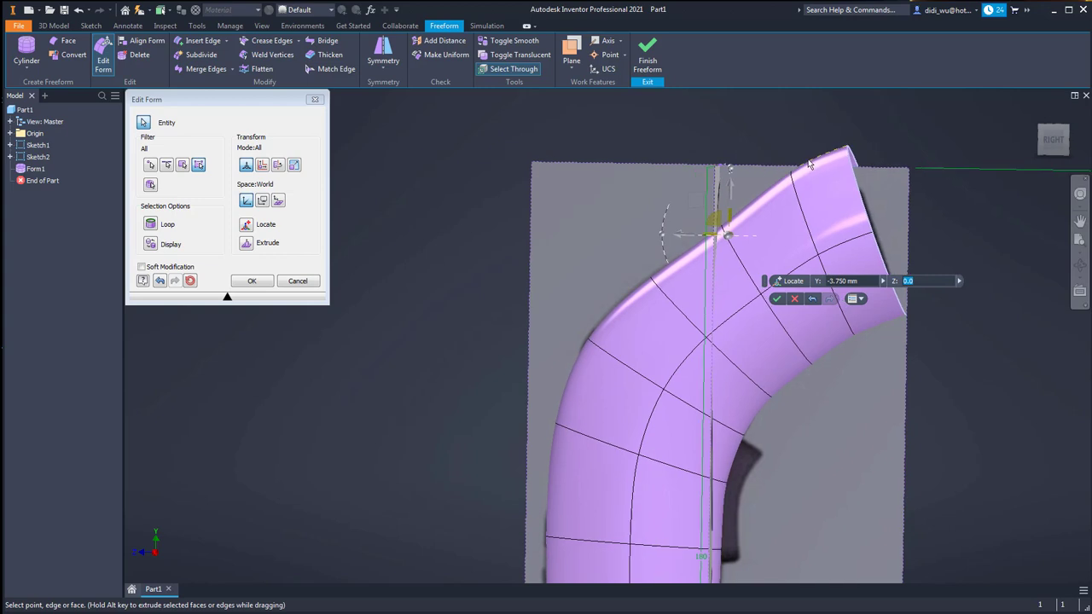
{"action": "double_click", "coordinate": [854, 177]}
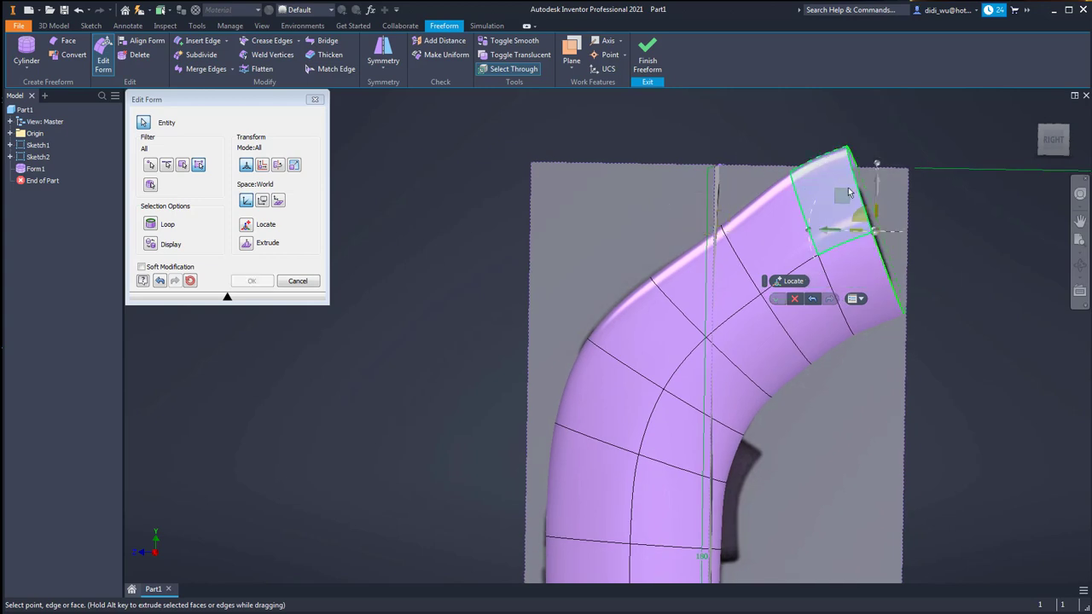
{"action": "middle_click_drag", "start_coordinate": [863, 218], "coordinate": [887, 294], "text": "shift"}
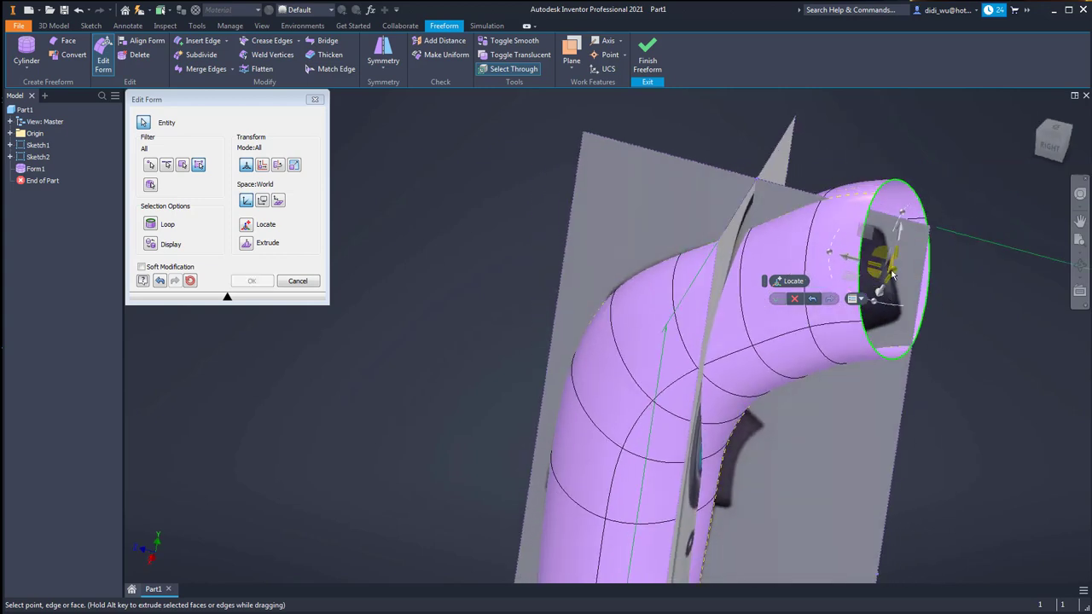
{"action": "mouse_move", "coordinate": [895, 273]}
{"action": "left_mouse_down"}
{"action": "mouse_move", "coordinate": [893, 282]}
{"action": "mouse_move", "coordinate": [911, 280]}
{"action": "mouse_move", "coordinate": [913, 261]}
{"action": "left_mouse_up"}
{"action": "left_click", "coordinate": [1052, 144]}
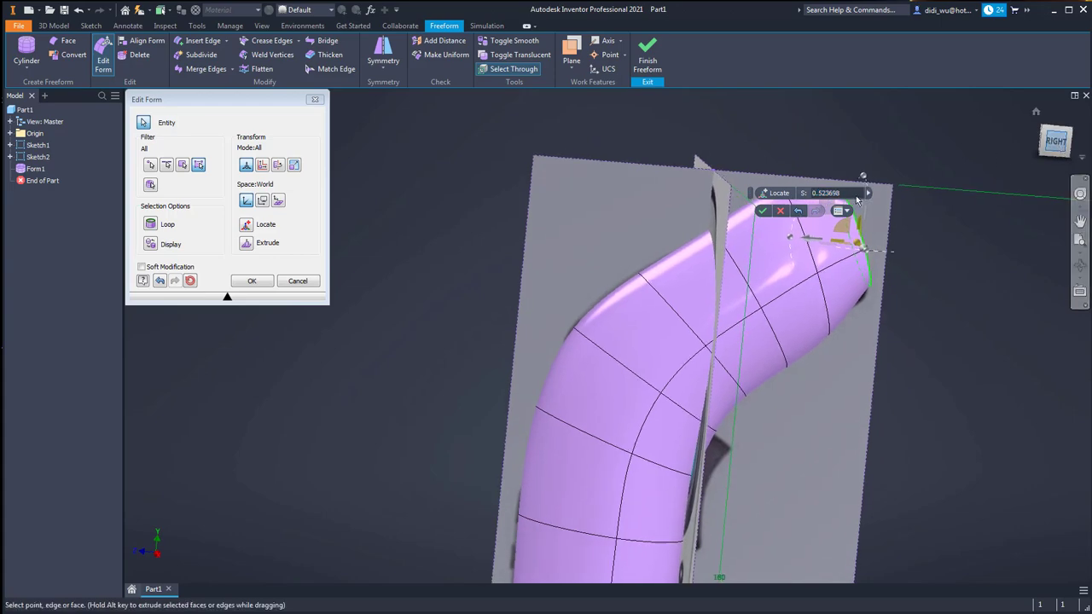
{"action": "middle_click_drag", "start_coordinate": [688, 426], "coordinate": [671, 401]}
{"action": "scroll", "coordinate": [519, 208], "scroll_direction": "up", "scroll_amount": 10}
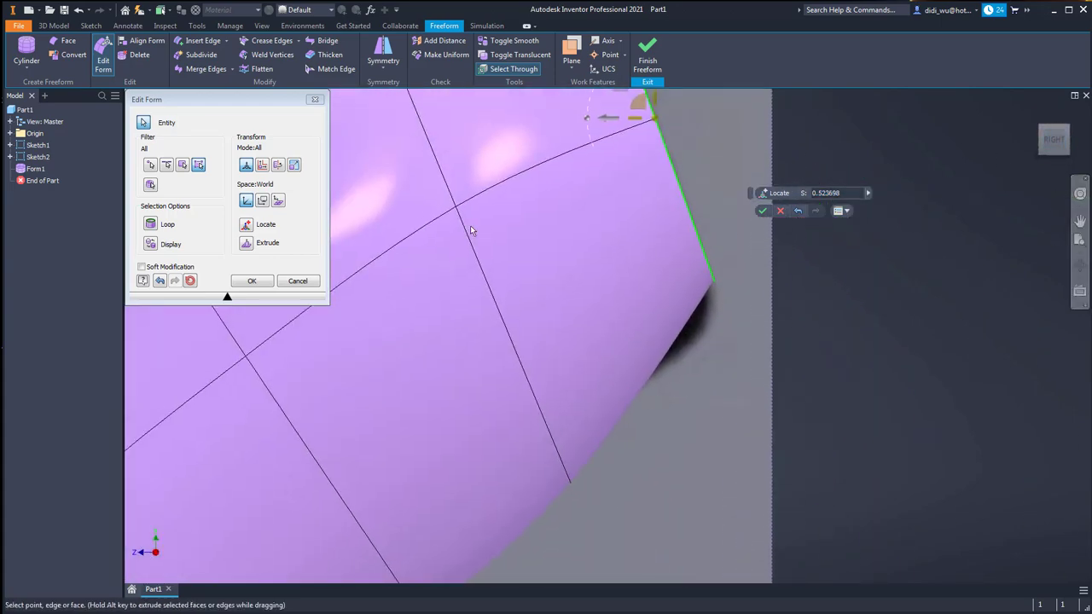
Select the edge ring next to the form's open end and scale it uniformly to about 0.58
{"action": "left_click", "coordinate": [431, 148]}
{"action": "scroll", "coordinate": [529, 225], "scroll_direction": "down", "scroll_amount": 6}
{"action": "middle_click_drag", "start_coordinate": [527, 237], "coordinate": [571, 312]}
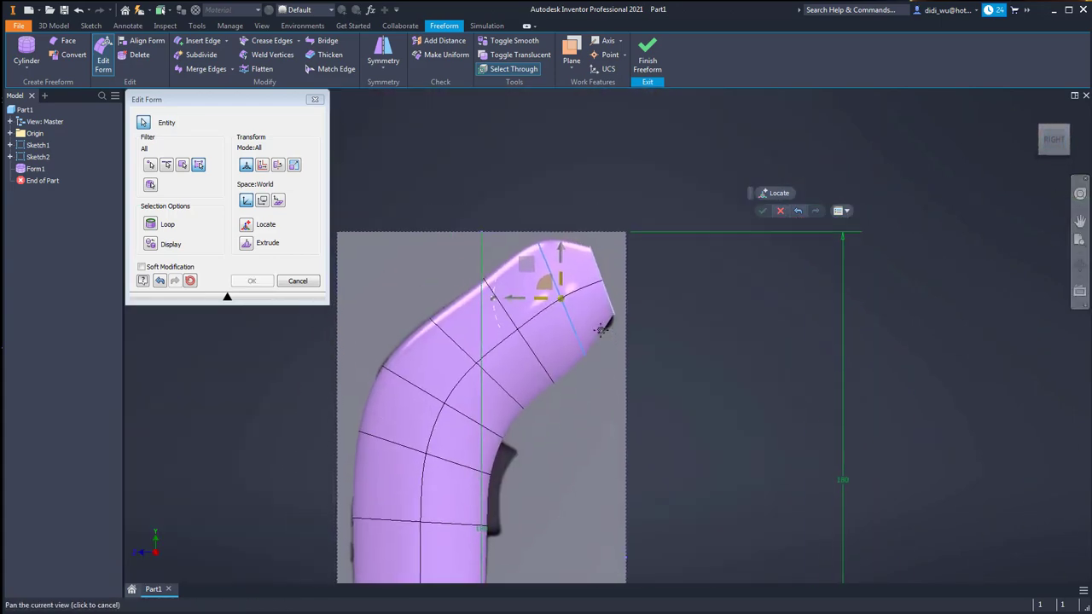
{"action": "scroll", "coordinate": [570, 316], "scroll_direction": "up", "scroll_amount": 3}
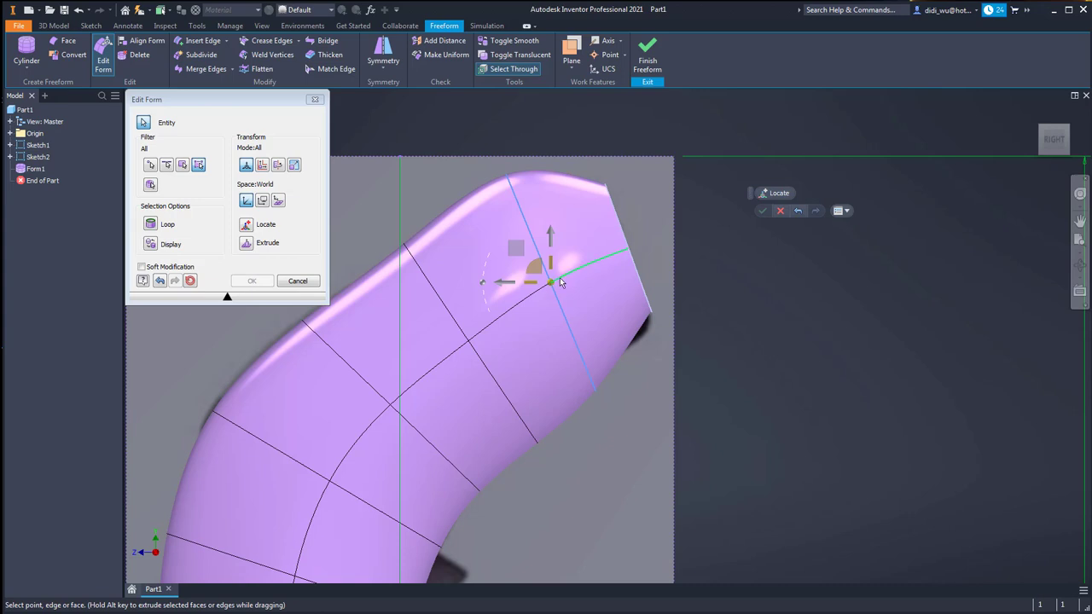
{"action": "mouse_move", "coordinate": [550, 285]}
{"action": "middle_mouse_down", "text": "shift"}
{"action": "mouse_move", "coordinate": [523, 285]}
{"action": "mouse_move", "coordinate": [549, 260]}
{"action": "mouse_move", "coordinate": [512, 244]}
{"action": "mouse_move", "coordinate": [555, 309]}
{"action": "mouse_move", "coordinate": [642, 316]}
{"action": "middle_mouse_up", "text": "shift"}
{"action": "left_click", "coordinate": [644, 313]}
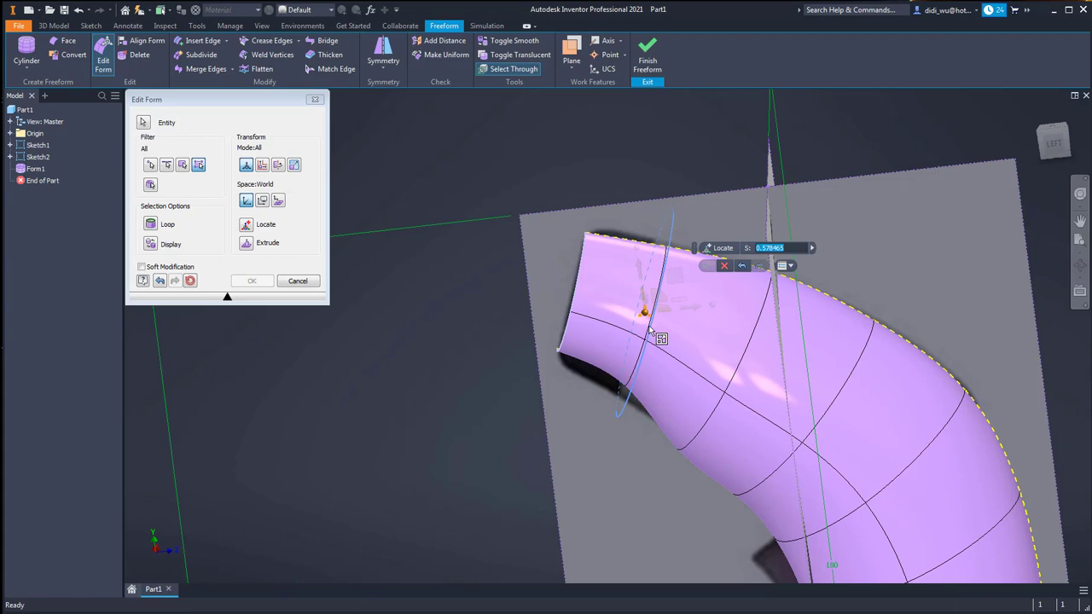
Move the underside vertex two rings in from the open end about 2.51 mm along Y, following the reference outline
{"action": "middle_click_drag", "start_coordinate": [745, 316], "coordinate": [845, 301], "text": "shift"}
{"action": "left_click", "coordinate": [708, 336]}
{"action": "left_click_drag", "start_coordinate": [685, 259], "coordinate": [683, 250]}
{"action": "left_click", "coordinate": [1053, 140]}
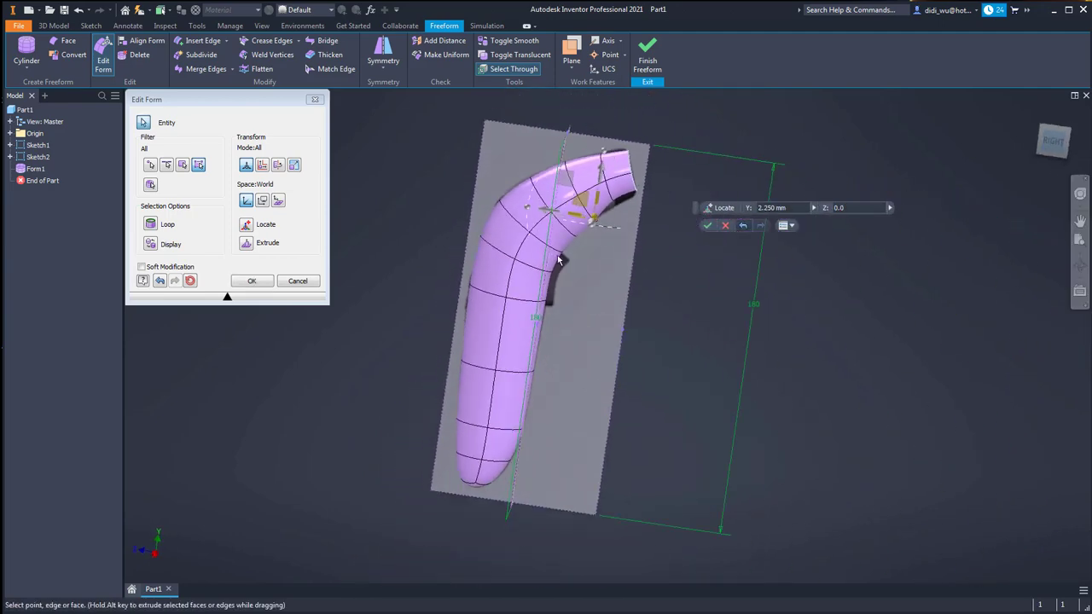
{"action": "scroll", "coordinate": [524, 212], "scroll_direction": "up", "scroll_amount": 5}
{"action": "scroll", "coordinate": [613, 283], "scroll_direction": "up", "scroll_amount": 3}
{"action": "middle_click_drag", "start_coordinate": [613, 282], "coordinate": [642, 393]}
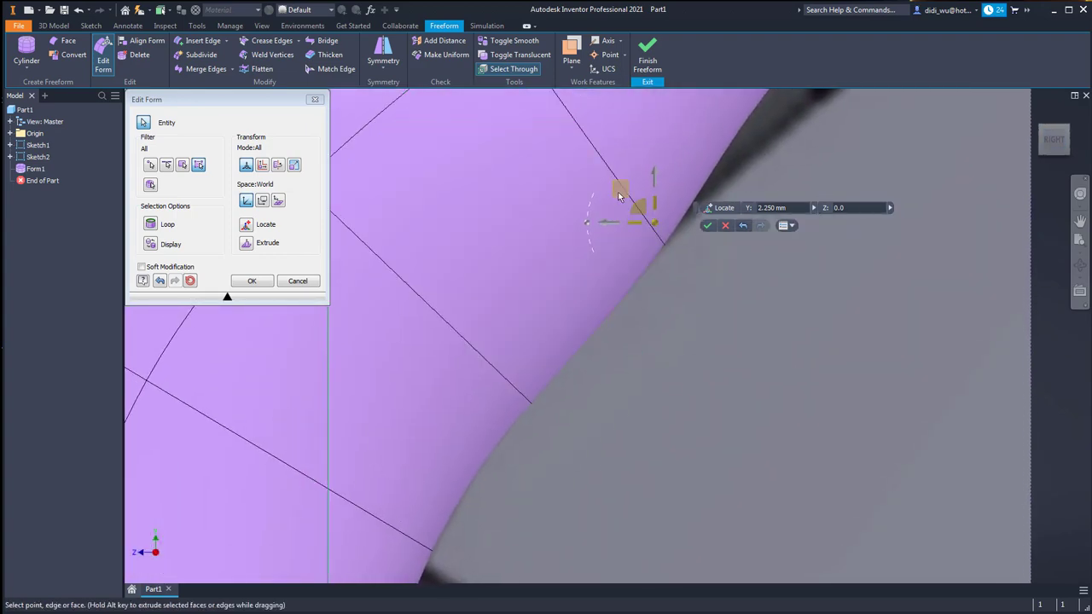
{"action": "left_click_drag", "start_coordinate": [616, 193], "coordinate": [608, 182]}
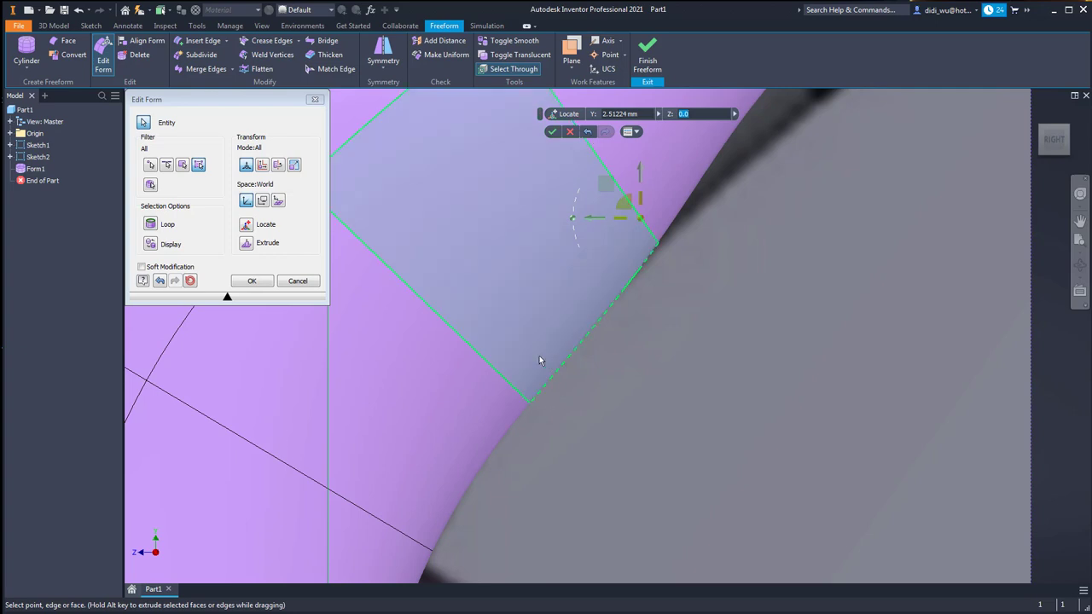
Move the underside vertex three rings in from the open end 0.75 mm along Y
{"action": "middle_click_drag", "start_coordinate": [491, 324], "coordinate": [611, 502], "text": "shift"}
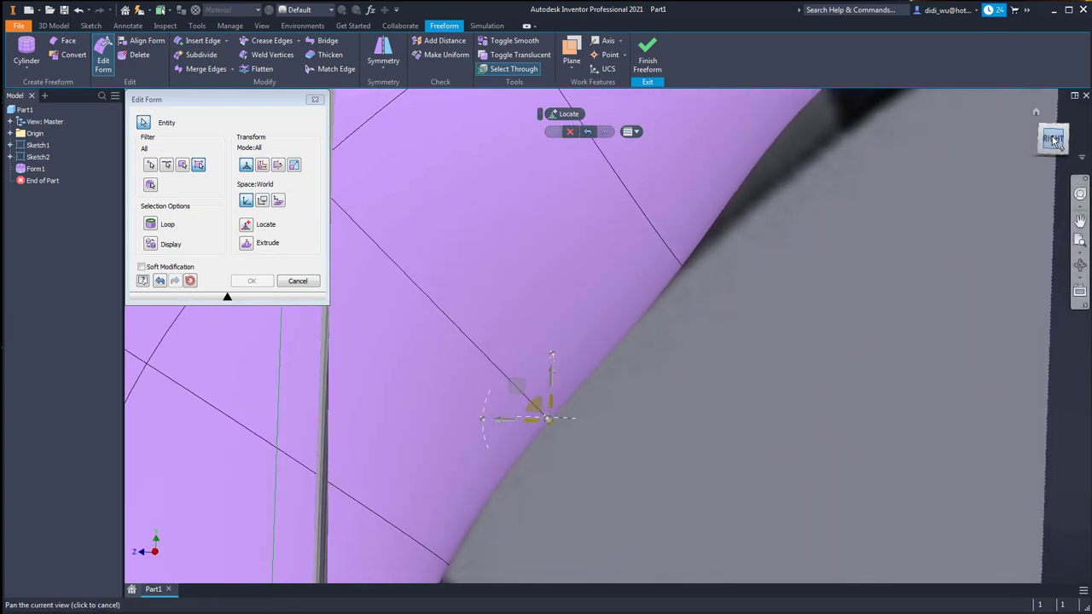
{"action": "left_click", "coordinate": [1052, 136]}
{"action": "scroll", "coordinate": [636, 345], "scroll_direction": "up", "scroll_amount": 5}
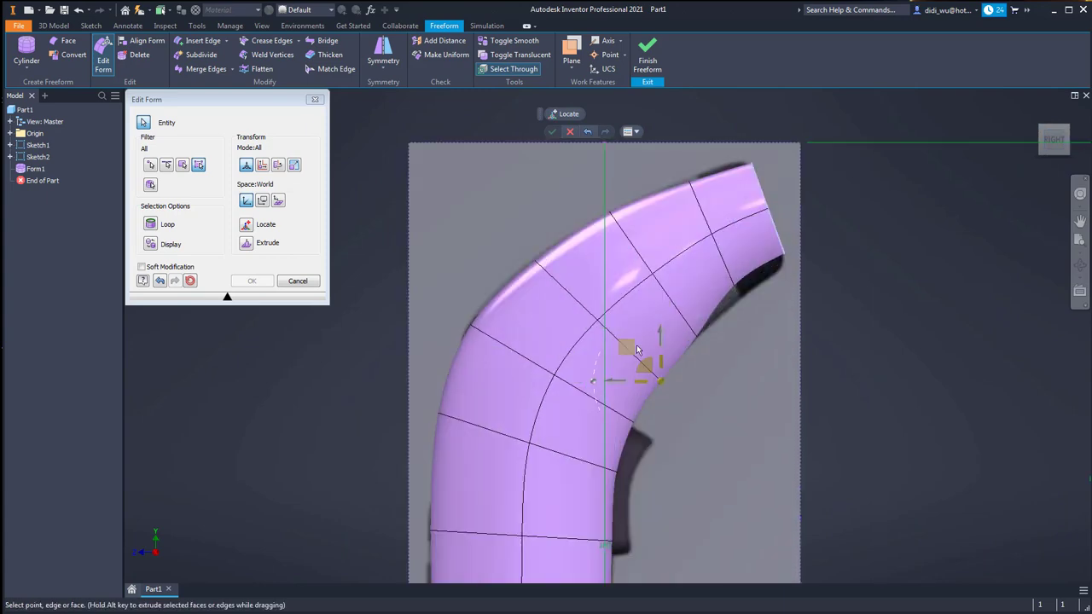
{"action": "left_click", "coordinate": [623, 348]}
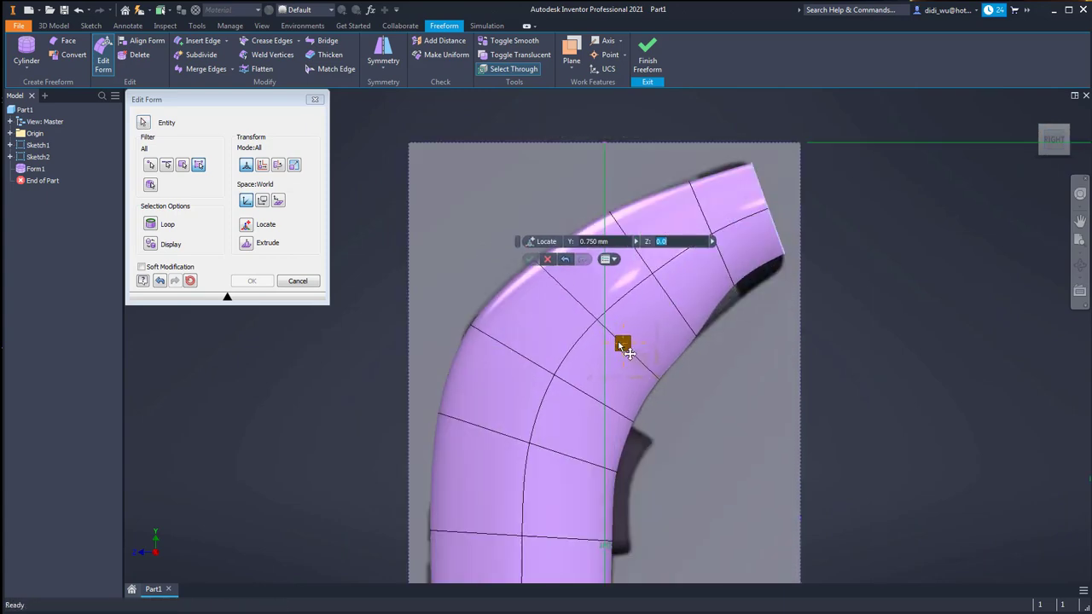
Move the underside vertex one ring in from the open end -4.5 mm along Y and the open end's lowest vertex -3.25 mm
{"action": "left_click", "coordinate": [738, 291]}
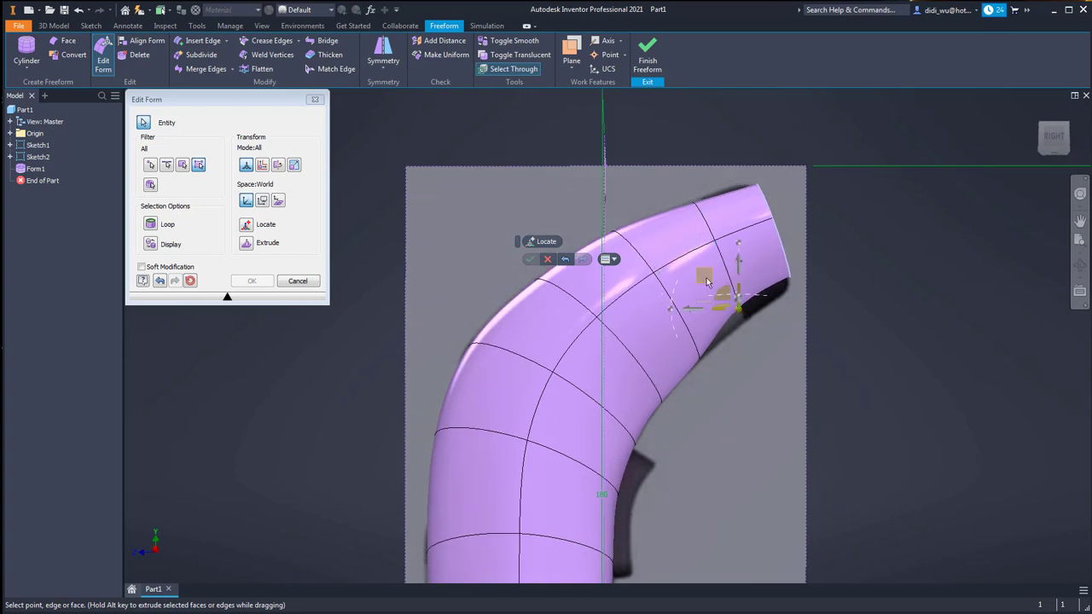
{"action": "left_click_drag", "start_coordinate": [706, 280], "coordinate": [727, 303]}
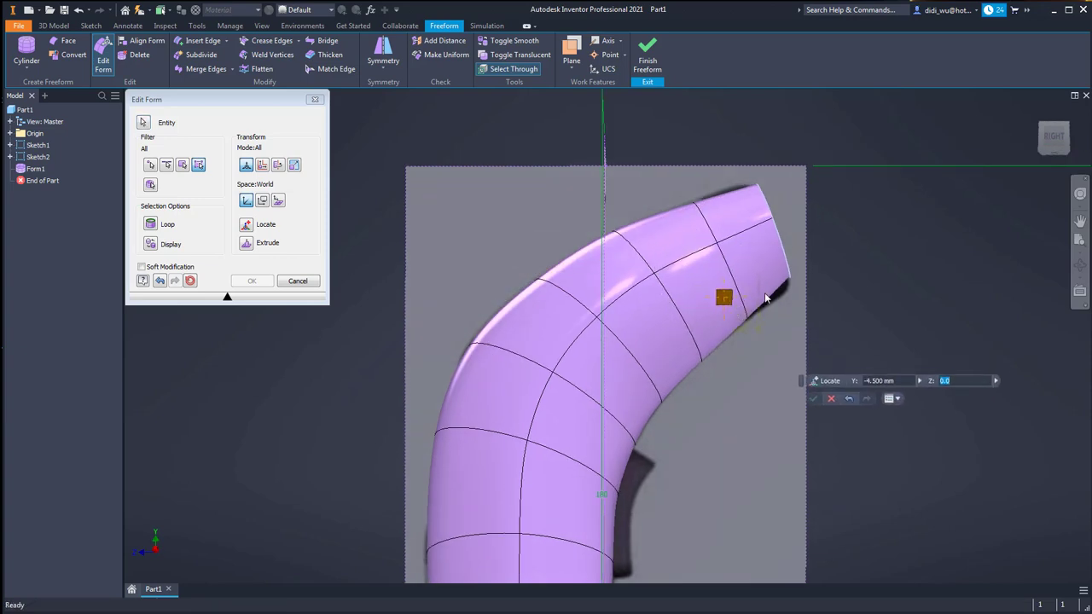
{"action": "left_click", "coordinate": [783, 276]}
{"action": "left_click_drag", "start_coordinate": [754, 244], "coordinate": [765, 258]}
{"action": "scroll", "coordinate": [782, 237], "scroll_direction": "down", "scroll_amount": 1}
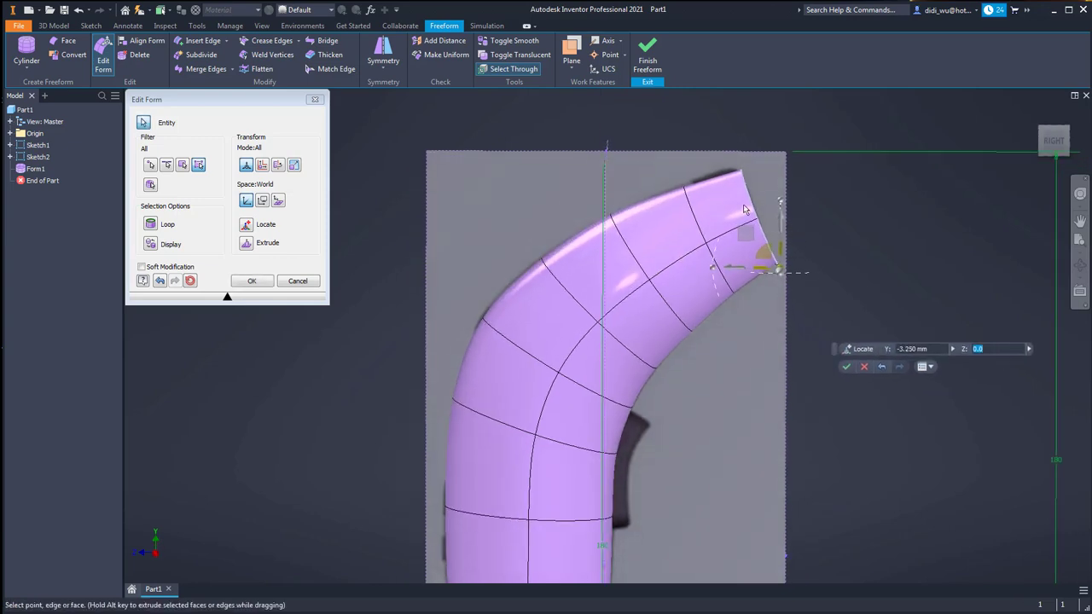
Move the open end's top vertex up and slightly inward to meet the reference image's upper outline
{"action": "scroll", "coordinate": [731, 156], "scroll_direction": "up", "scroll_amount": 5}
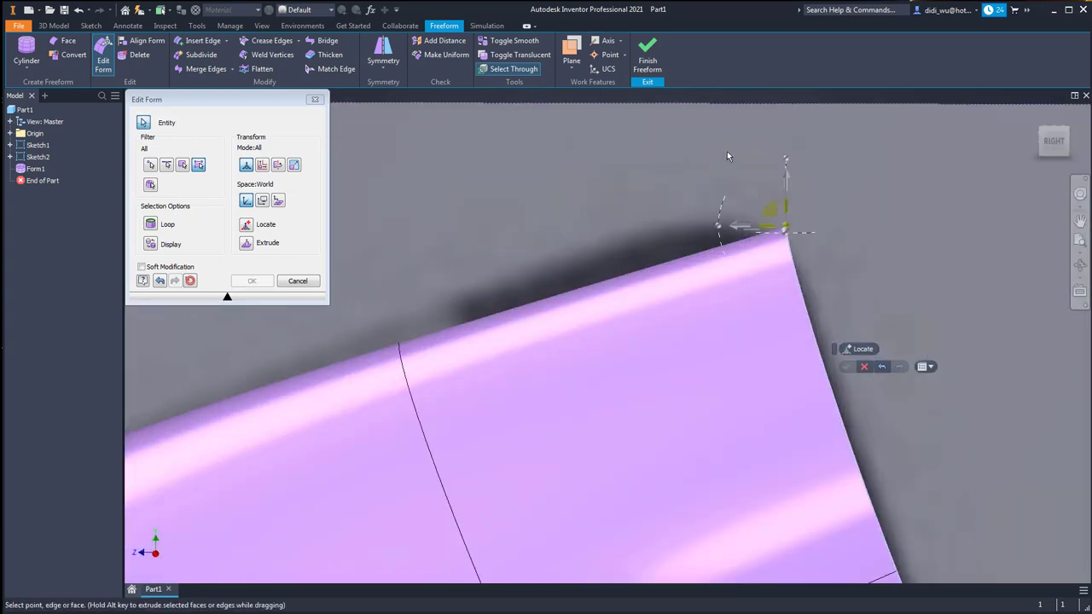
{"action": "left_click", "coordinate": [1055, 138]}
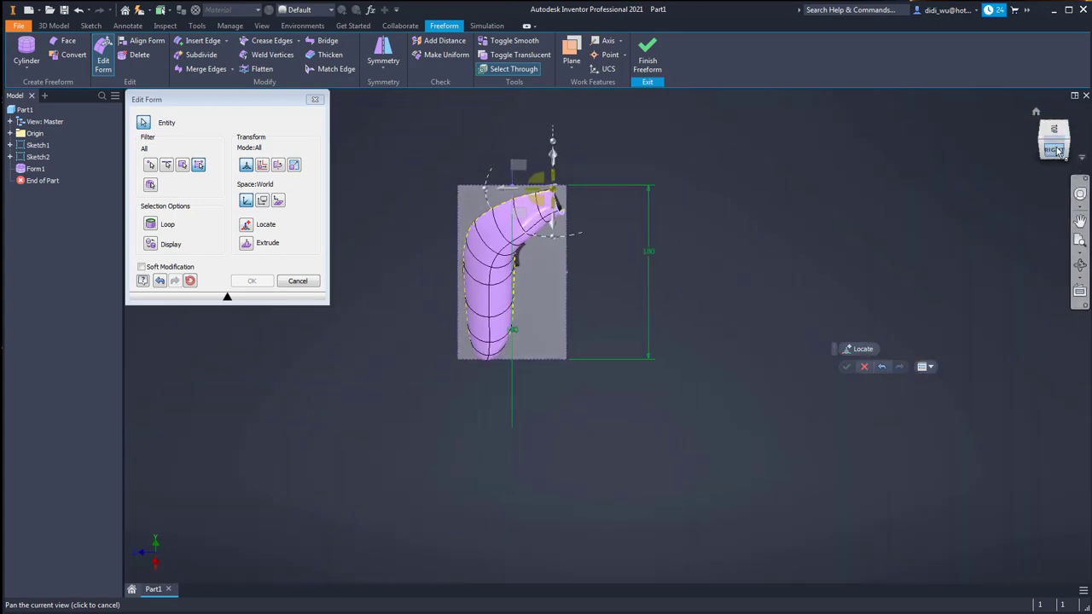
{"action": "scroll", "coordinate": [648, 206], "scroll_direction": "up", "scroll_amount": 5}
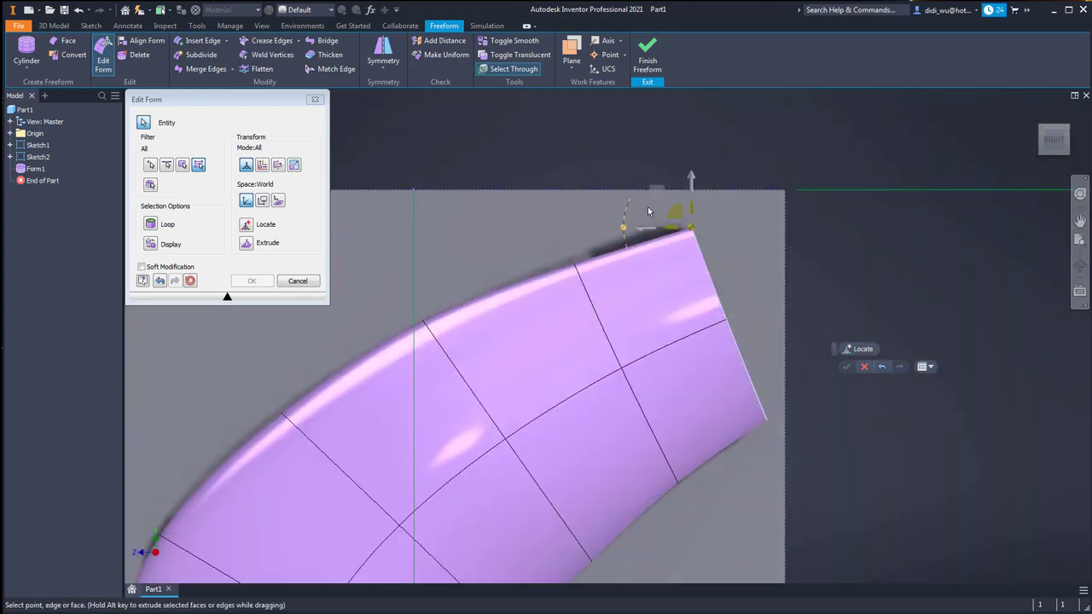
{"action": "left_click_drag", "start_coordinate": [658, 195], "coordinate": [646, 176]}
Move the upper edge of the ring next to the open end about 0.76 mm along Y
{"action": "left_click", "coordinate": [574, 260]}
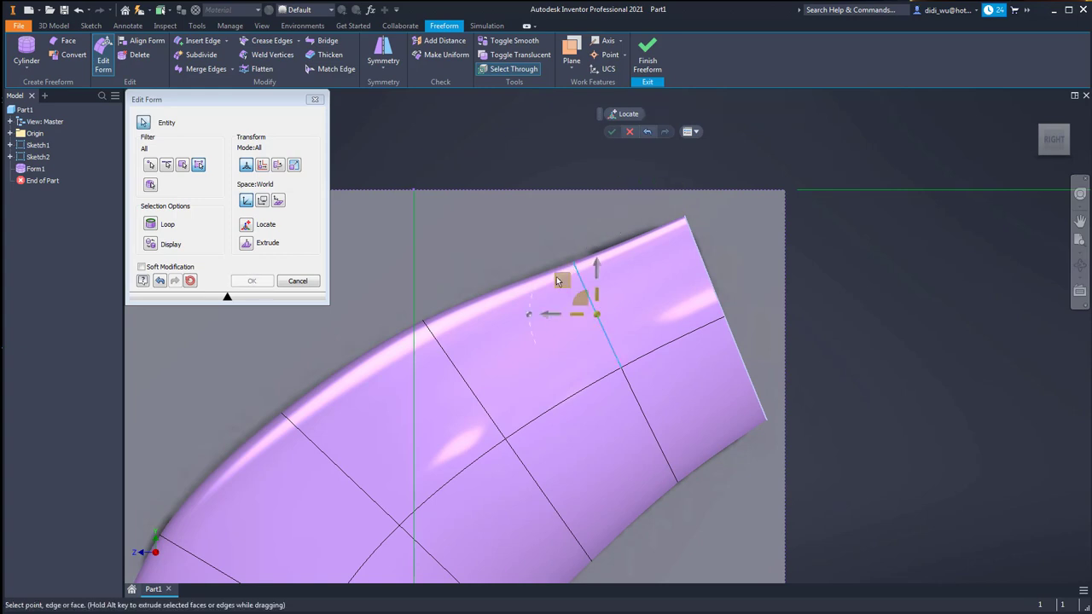
{"action": "left_click_drag", "start_coordinate": [559, 282], "coordinate": [563, 284]}
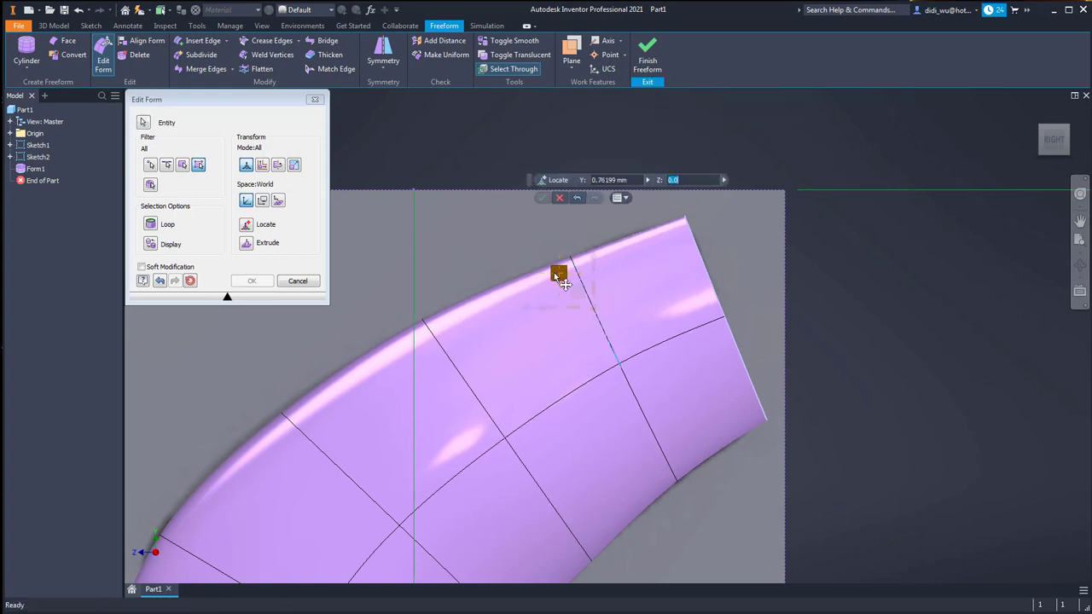
{"action": "left_click", "coordinate": [438, 339]}
Select the whole edge loop at the form's open upper end
{"action": "left_click", "coordinate": [771, 294]}
{"action": "scroll", "coordinate": [772, 292], "scroll_direction": "down", "scroll_amount": 5}
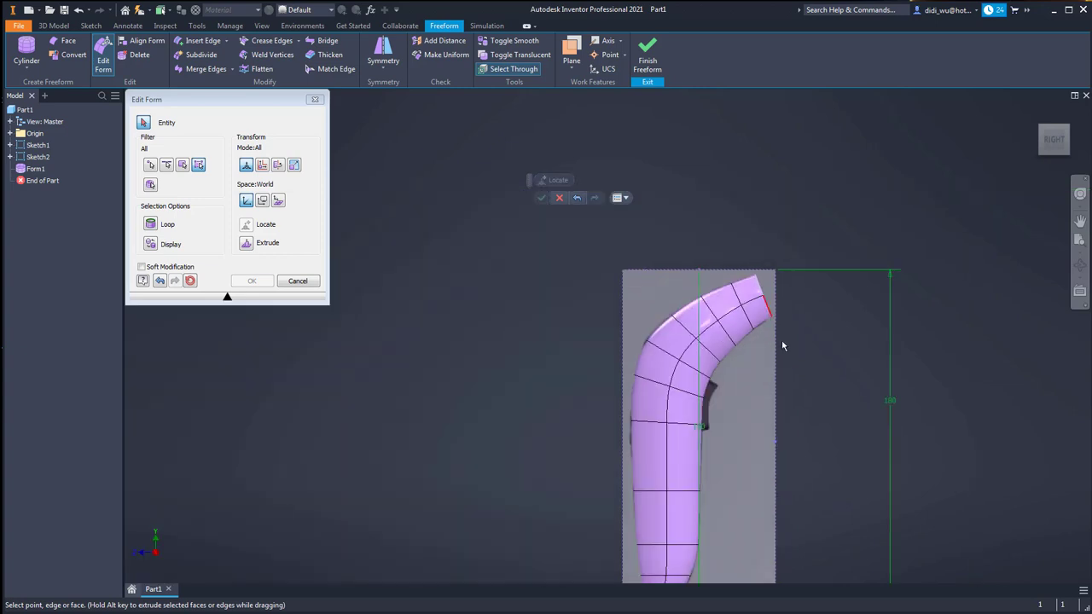
{"action": "scroll", "coordinate": [780, 336], "scroll_direction": "up", "scroll_amount": 2}
{"action": "scroll", "coordinate": [749, 314], "scroll_direction": "up", "scroll_amount": 4}
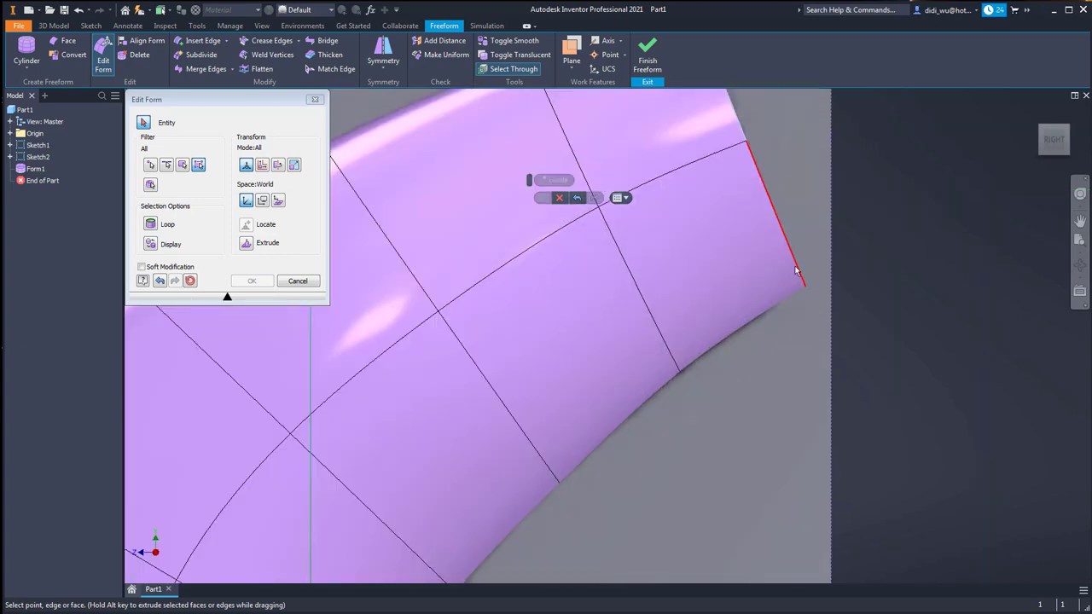
{"action": "double_click", "coordinate": [785, 233]}
{"action": "scroll", "coordinate": [941, 240], "scroll_direction": "down", "scroll_amount": 3}
{"action": "middle_click_drag", "start_coordinate": [919, 294], "coordinate": [887, 400]}
{"action": "scroll", "coordinate": [900, 349], "scroll_direction": "down", "scroll_amount": 3}
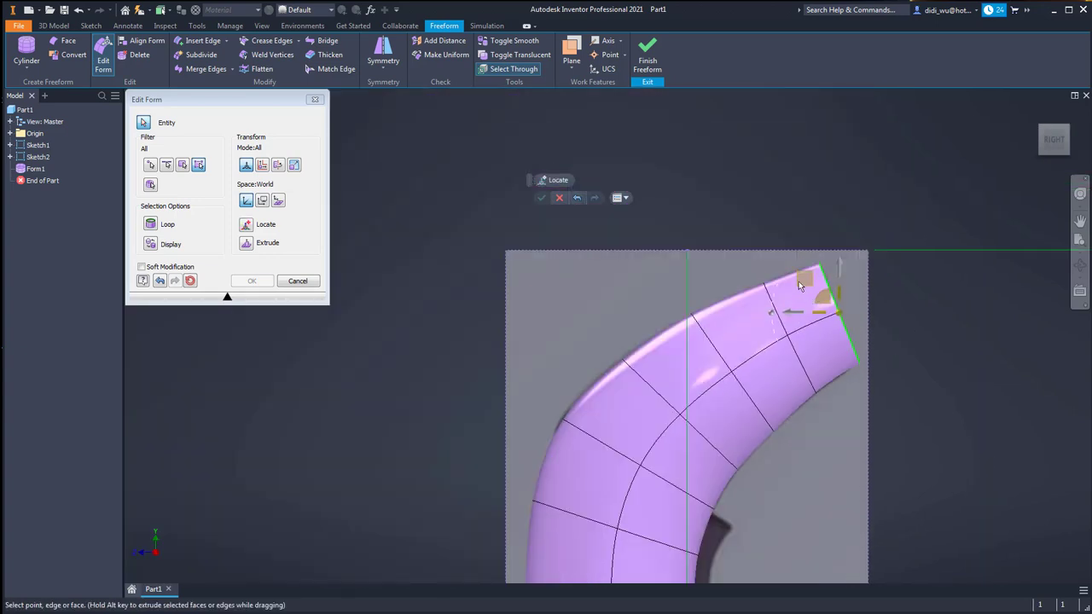
Select the side edge at the form's open upper end and move it -1 mm in Y
{"action": "left_click", "coordinate": [793, 285]}
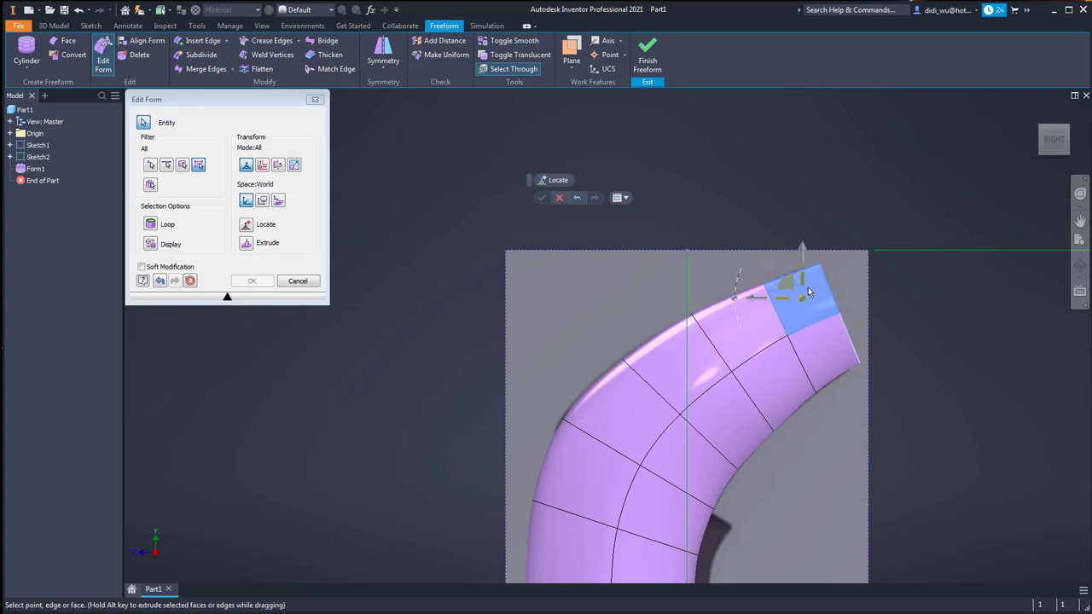
{"action": "left_click", "coordinate": [847, 329]}
{"action": "left_click_drag", "start_coordinate": [807, 281], "coordinate": [817, 292]}
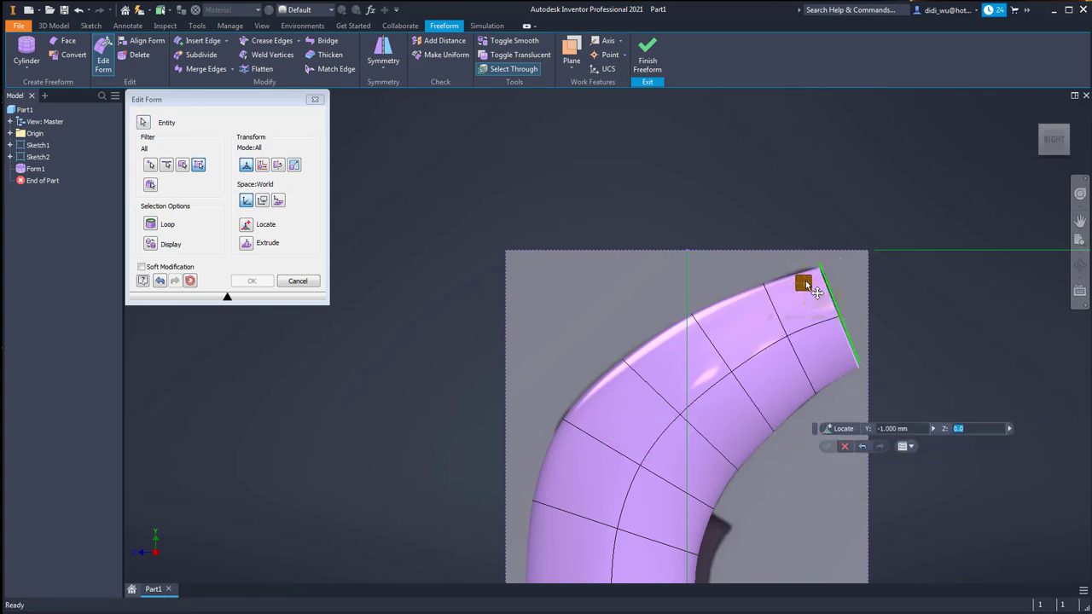
Select the lower point of the open end and move it slightly within the side plane to follow the reference image outline
{"action": "scroll", "coordinate": [844, 352], "scroll_direction": "down", "scroll_amount": 5}
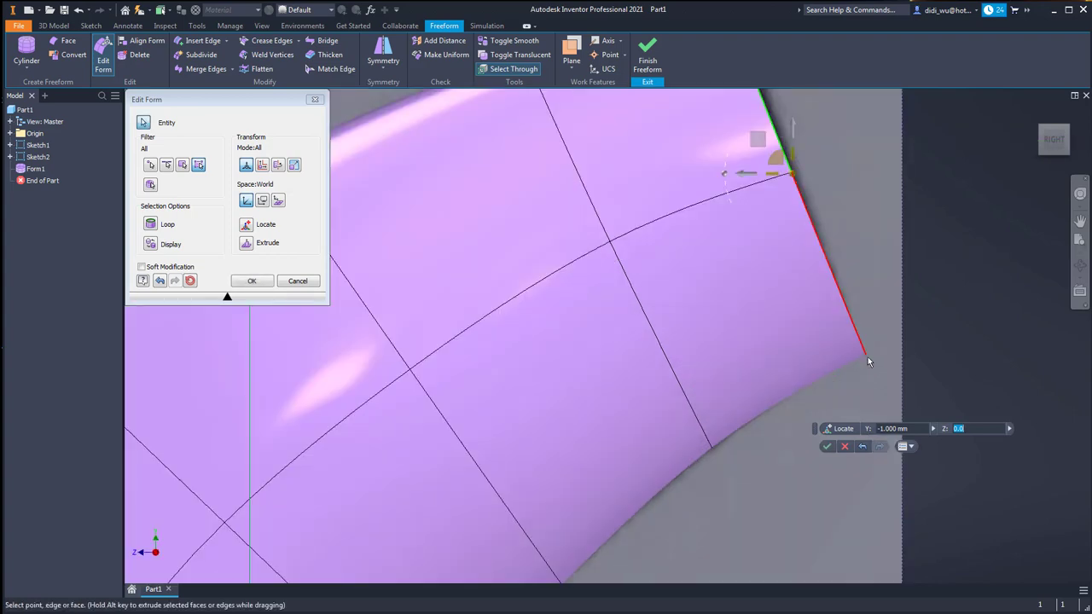
{"action": "scroll", "coordinate": [867, 356], "scroll_direction": "up", "scroll_amount": 5}
{"action": "middle_click_drag", "start_coordinate": [837, 453], "coordinate": [804, 443], "text": "shift"}
{"action": "left_click", "coordinate": [742, 410]}
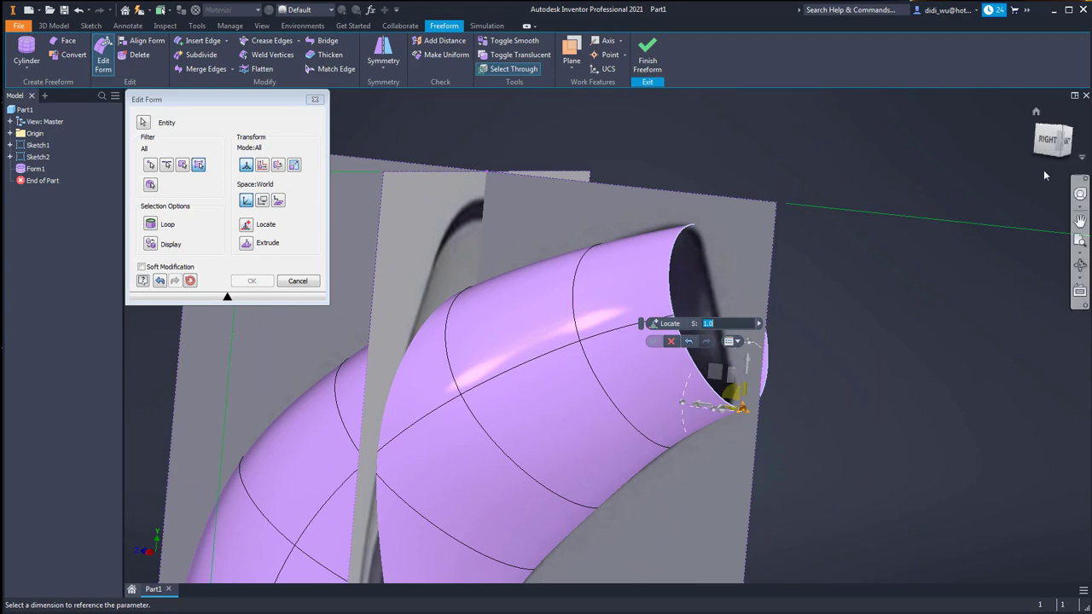
{"action": "left_click", "coordinate": [1049, 141]}
{"action": "scroll", "coordinate": [558, 156], "scroll_direction": "down", "scroll_amount": 6}
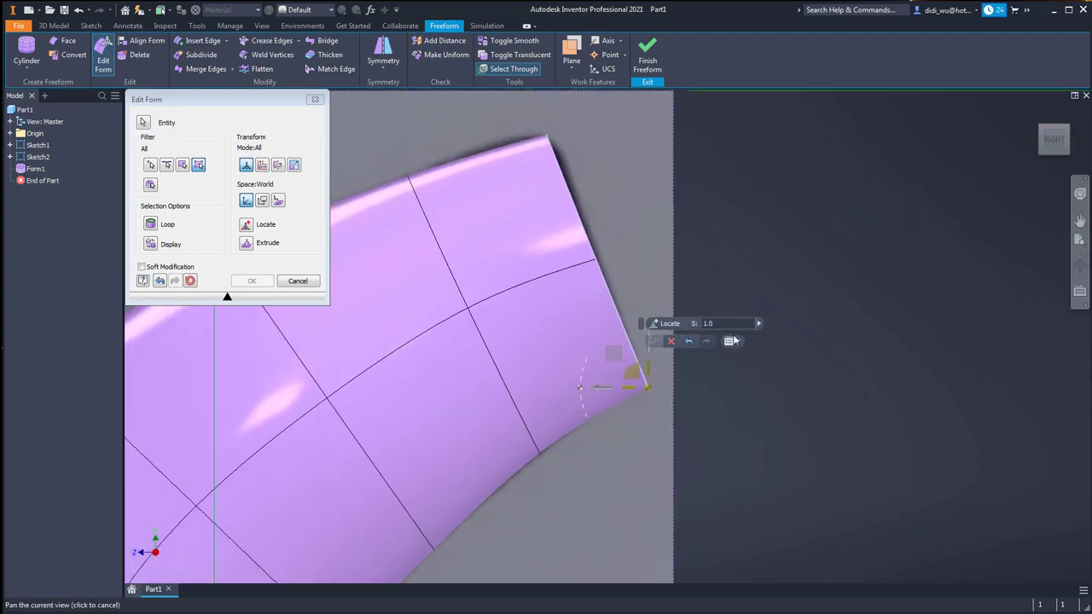
{"action": "mouse_move", "coordinate": [617, 354]}
{"action": "left_mouse_down"}
{"action": "mouse_move", "coordinate": [607, 336]}
{"action": "mouse_move", "coordinate": [612, 344]}
{"action": "left_mouse_up"}
{"action": "left_click", "coordinate": [759, 305]}
In the front view, move the side point of the third visible cross-section outward about 1.73 mm in X with Edit Form
{"action": "middle_click_drag", "start_coordinate": [759, 305], "coordinate": [1051, 150], "text": "shift"}
{"action": "scroll", "coordinate": [975, 242], "scroll_direction": "up", "scroll_amount": 5}
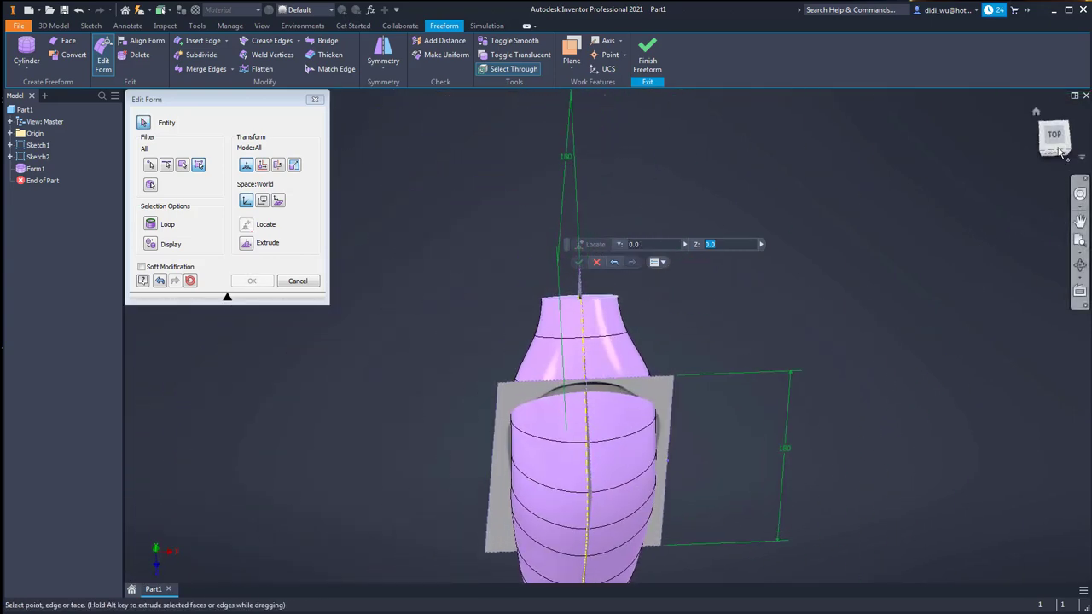
{"action": "left_click", "coordinate": [1049, 146]}
{"action": "left_click", "coordinate": [1054, 166]}
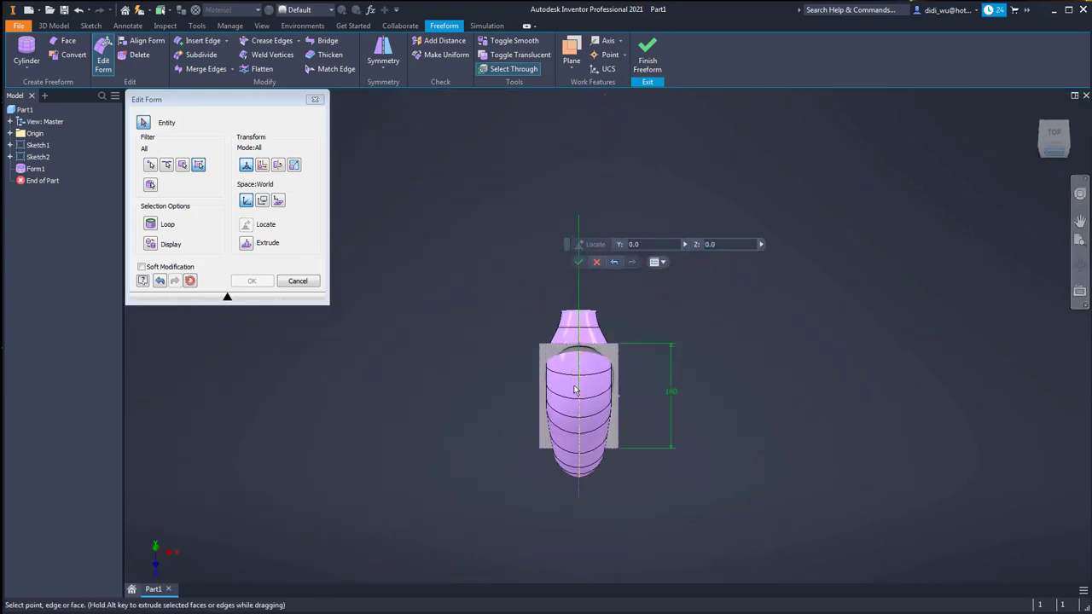
{"action": "scroll", "coordinate": [573, 191], "scroll_direction": "up", "scroll_amount": 4}
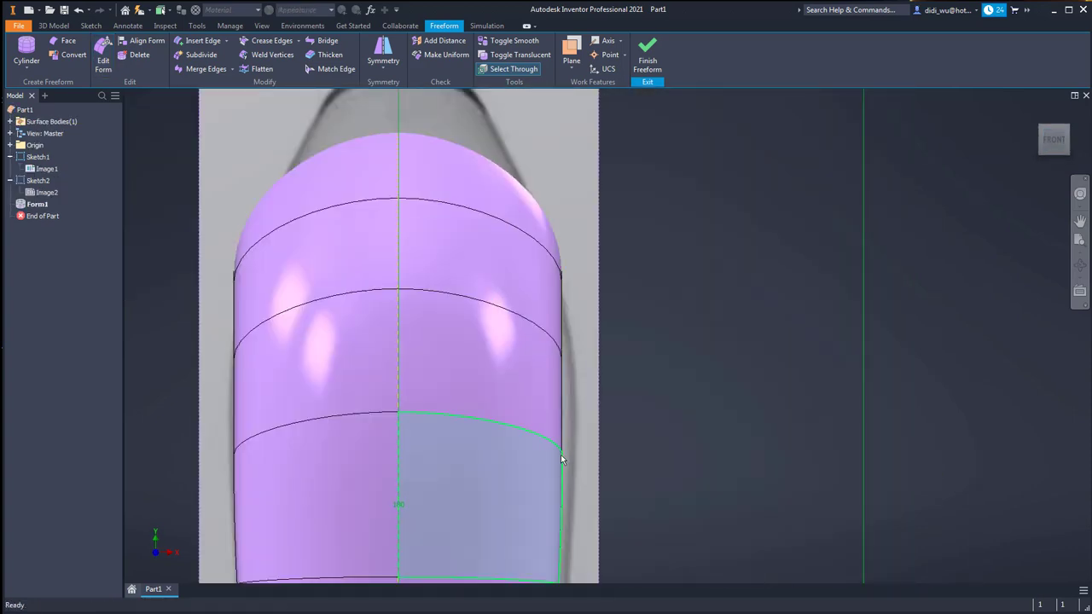
{"action": "middle_click_drag", "start_coordinate": [573, 469], "coordinate": [466, 383], "text": "shift"}
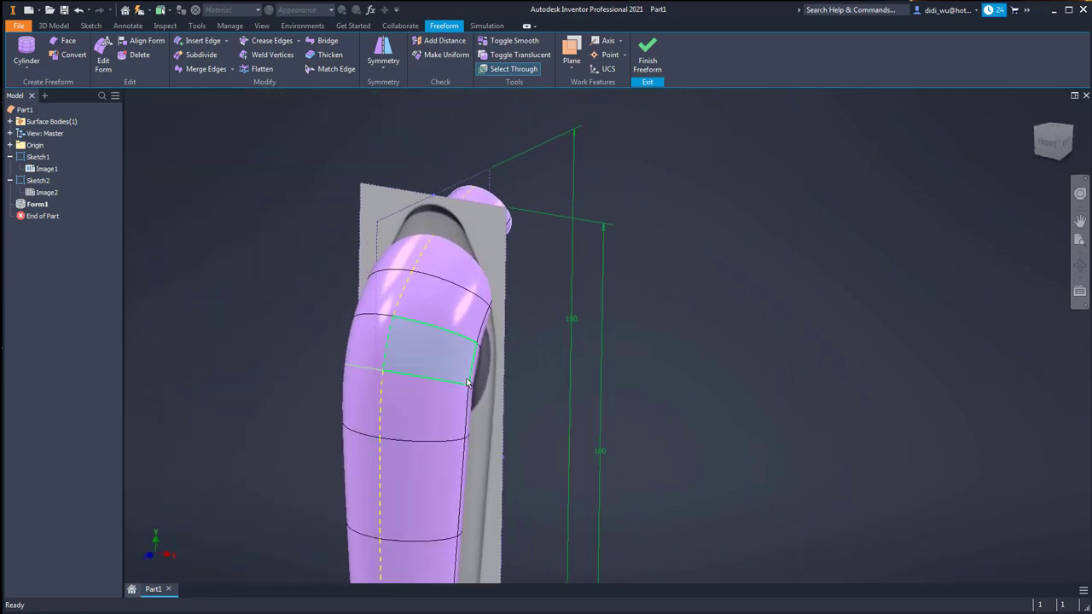
{"action": "left_click", "coordinate": [1050, 143]}
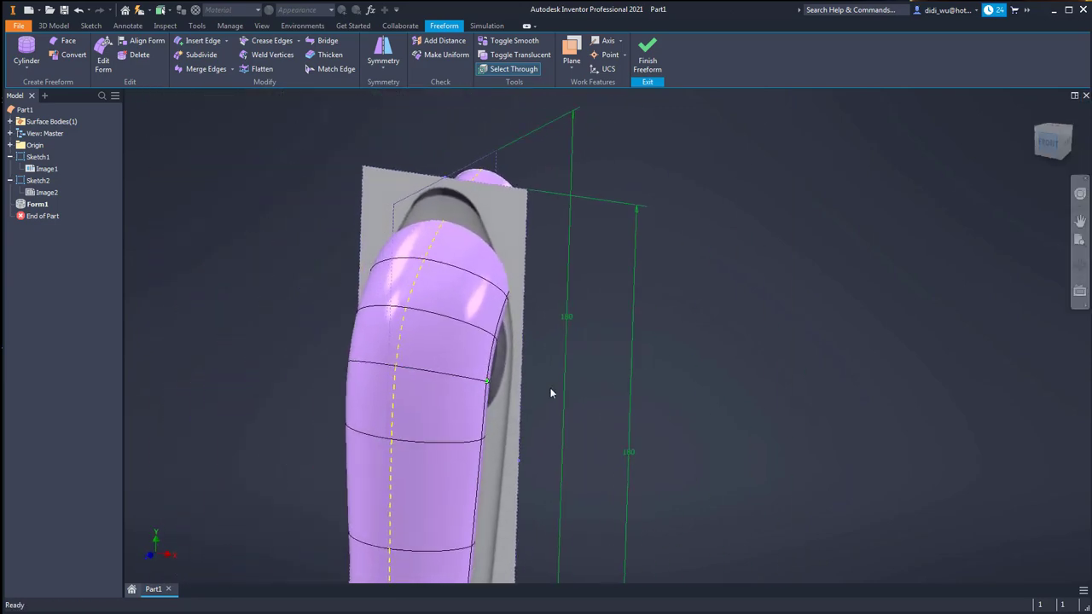
{"action": "scroll", "coordinate": [661, 409], "scroll_direction": "down", "scroll_amount": 5}
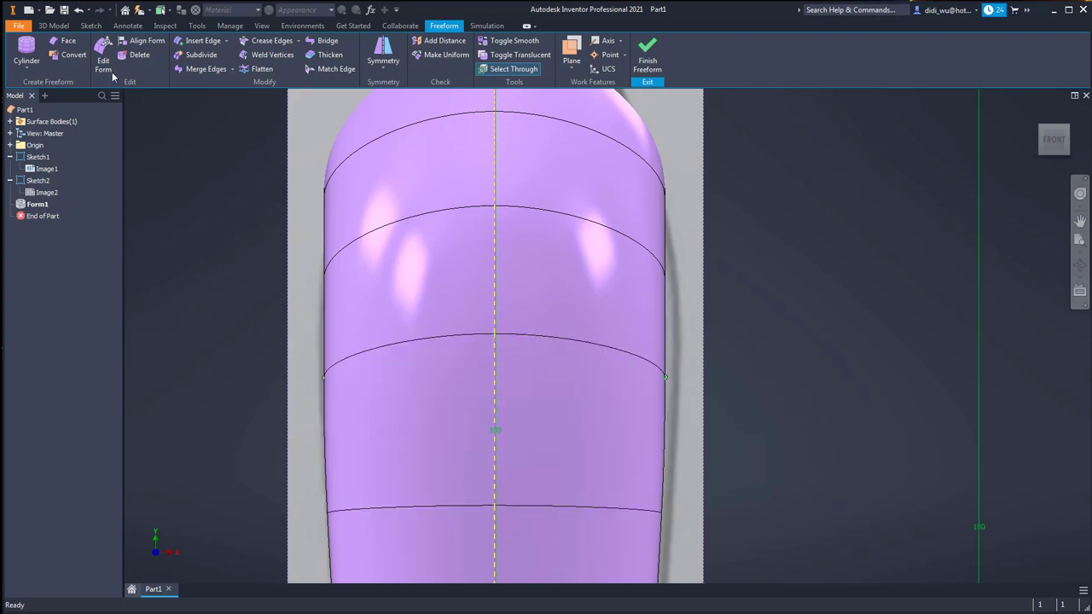
{"action": "left_click", "coordinate": [104, 58]}
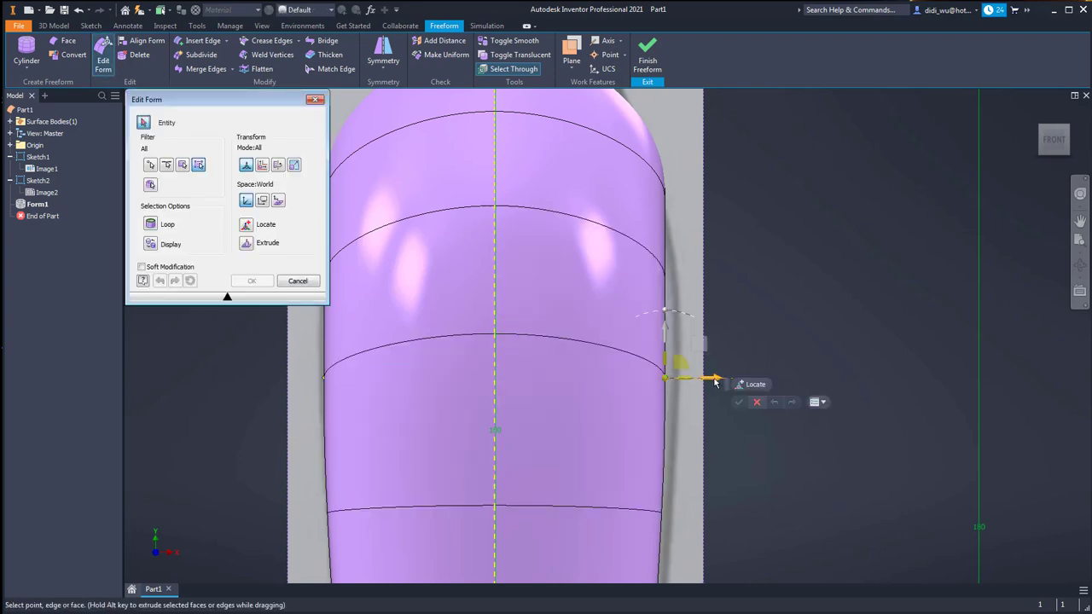
{"action": "left_click_drag", "start_coordinate": [714, 381], "coordinate": [728, 376]}
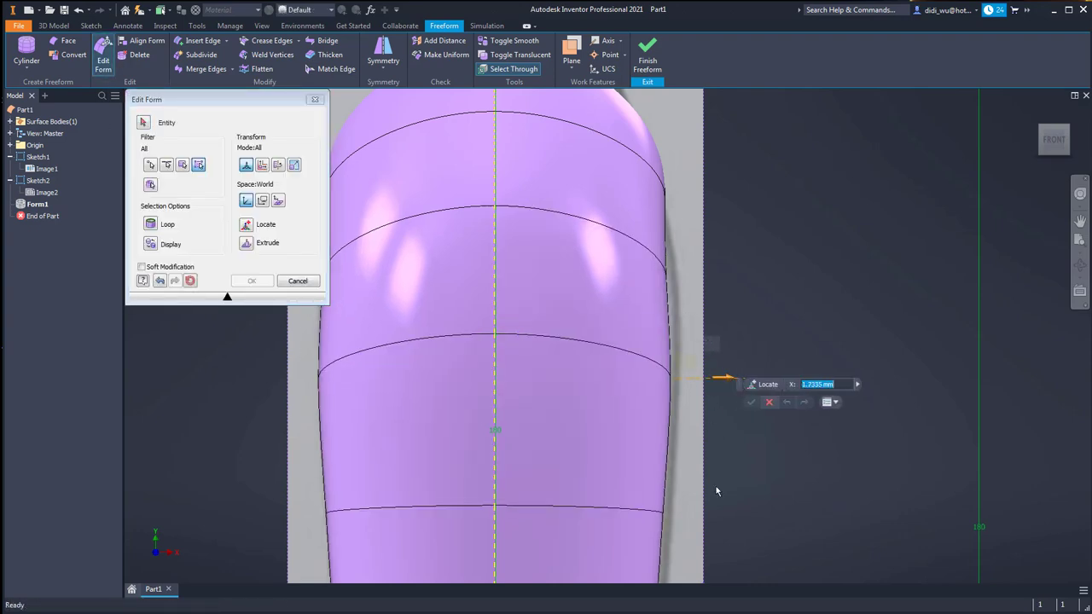
Widen the next two cross-sections down by moving their half edges outward in X, about 0.99 mm and 1.75 mm respectively
{"action": "middle_click_drag", "start_coordinate": [716, 491], "coordinate": [705, 373]}
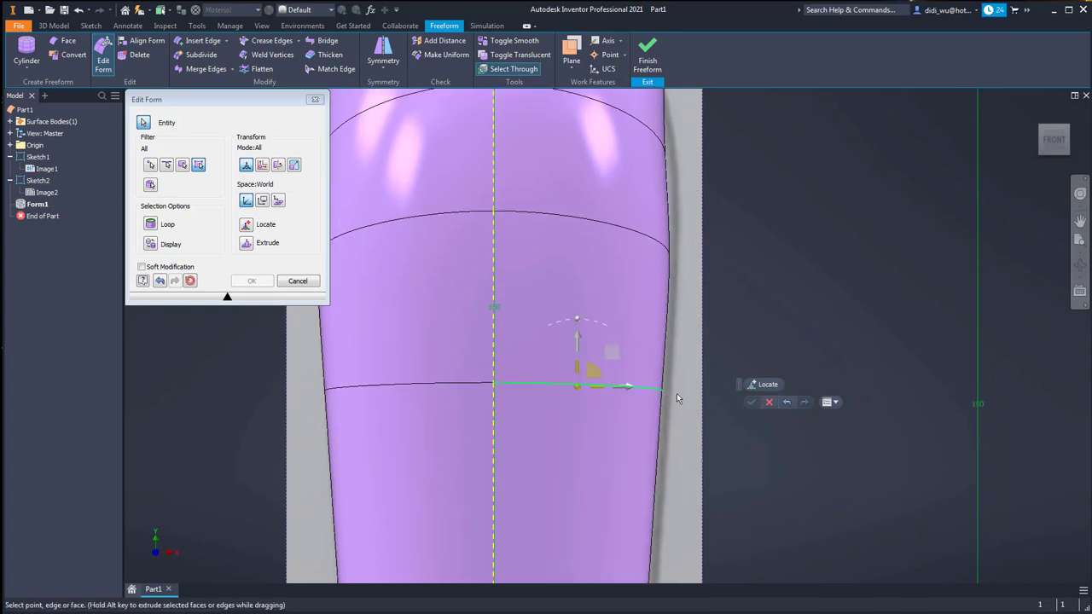
{"action": "mouse_move", "coordinate": [627, 385]}
{"action": "left_mouse_down"}
{"action": "mouse_move", "coordinate": [644, 394]}
{"action": "mouse_move", "coordinate": [634, 385]}
{"action": "left_mouse_up"}
{"action": "scroll", "coordinate": [747, 354], "scroll_direction": "down", "scroll_amount": 5}
{"action": "middle_click_drag", "start_coordinate": [780, 386], "coordinate": [721, 262]}
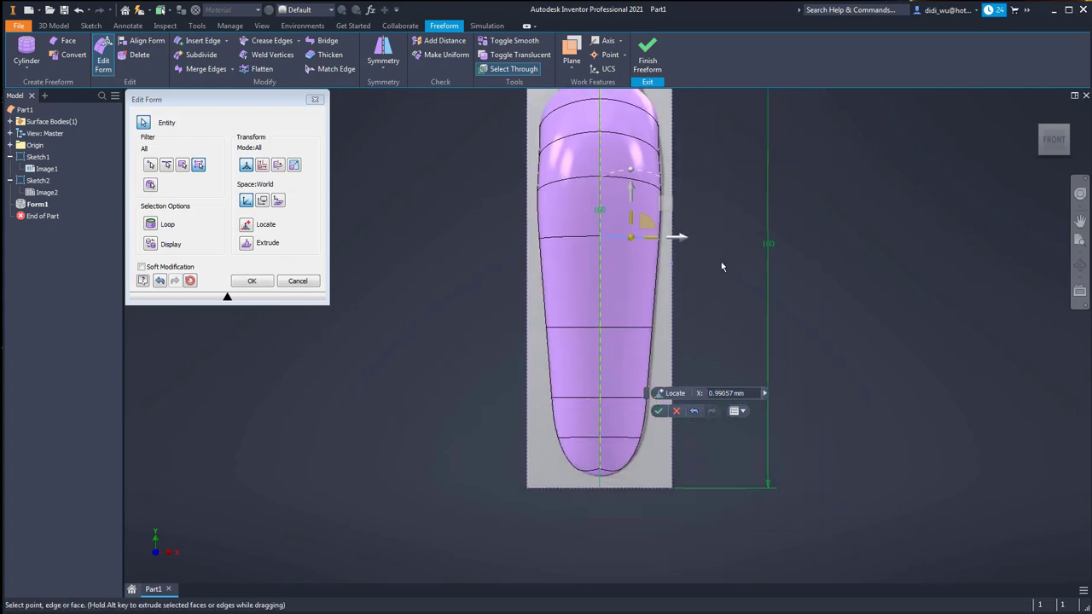
{"action": "scroll", "coordinate": [636, 344], "scroll_direction": "up", "scroll_amount": 6}
{"action": "scroll", "coordinate": [641, 343], "scroll_direction": "up", "scroll_amount": 2}
{"action": "scroll", "coordinate": [741, 243], "scroll_direction": "down", "scroll_amount": 2}
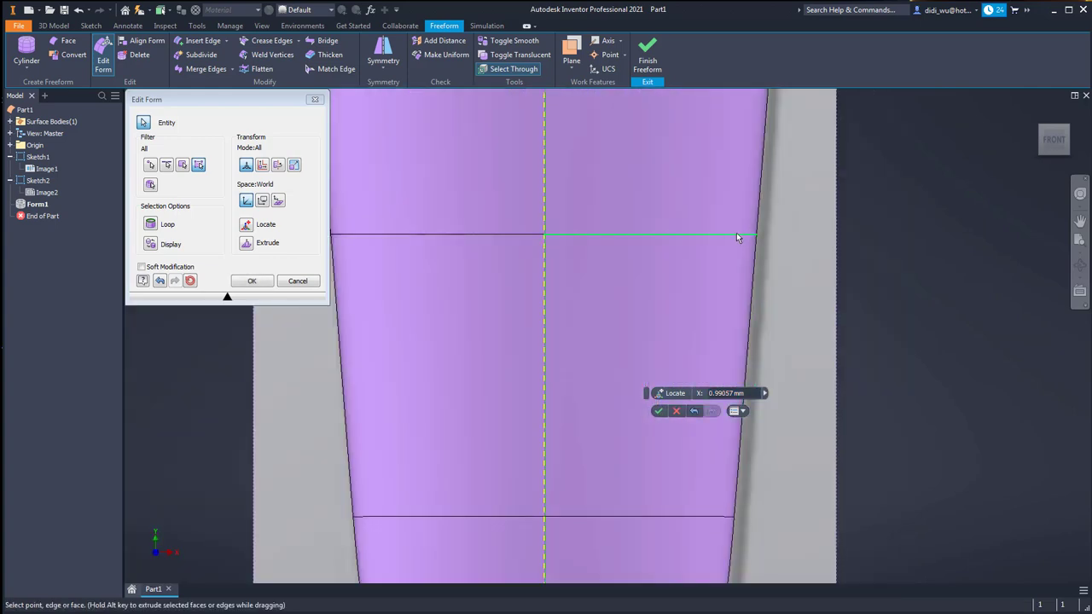
{"action": "scroll", "coordinate": [781, 253], "scroll_direction": "down", "scroll_amount": 5}
{"action": "scroll", "coordinate": [673, 341], "scroll_direction": "up", "scroll_amount": 4}
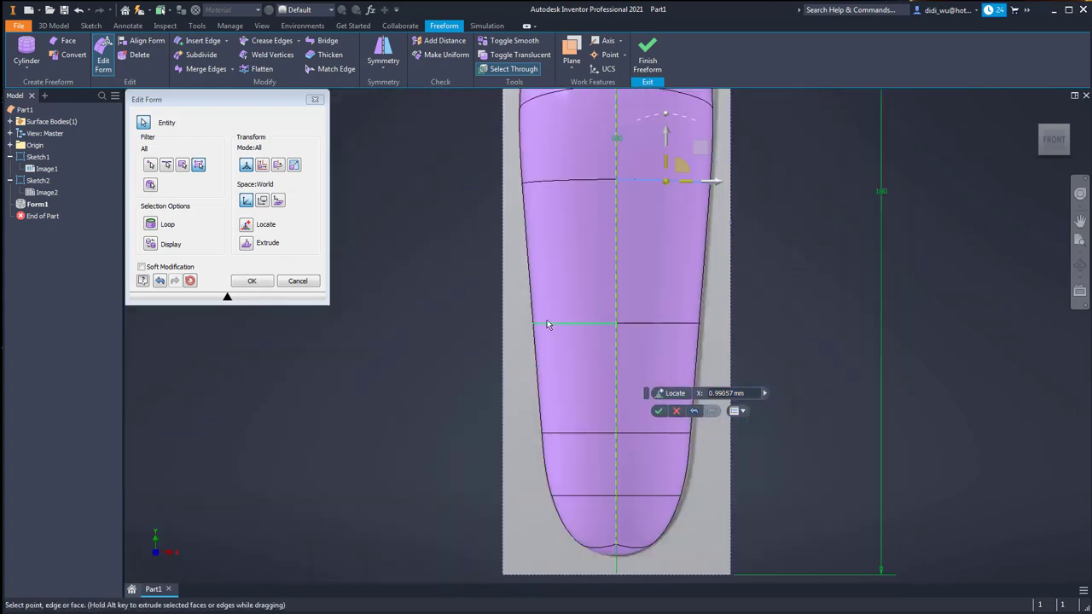
{"action": "left_click", "coordinate": [547, 324]}
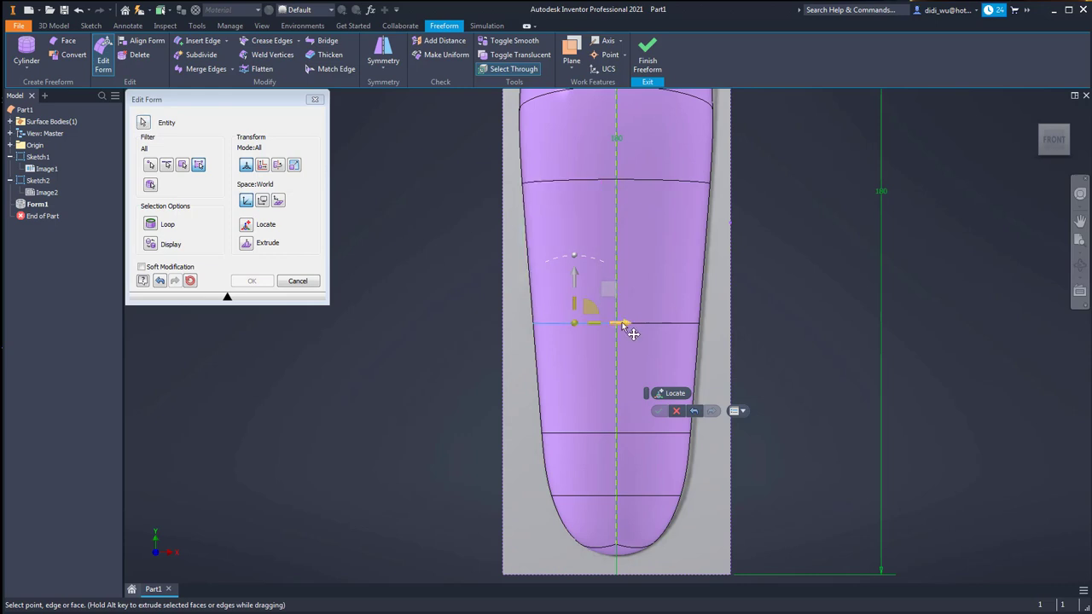
{"action": "left_click_drag", "start_coordinate": [623, 325], "coordinate": [616, 324]}
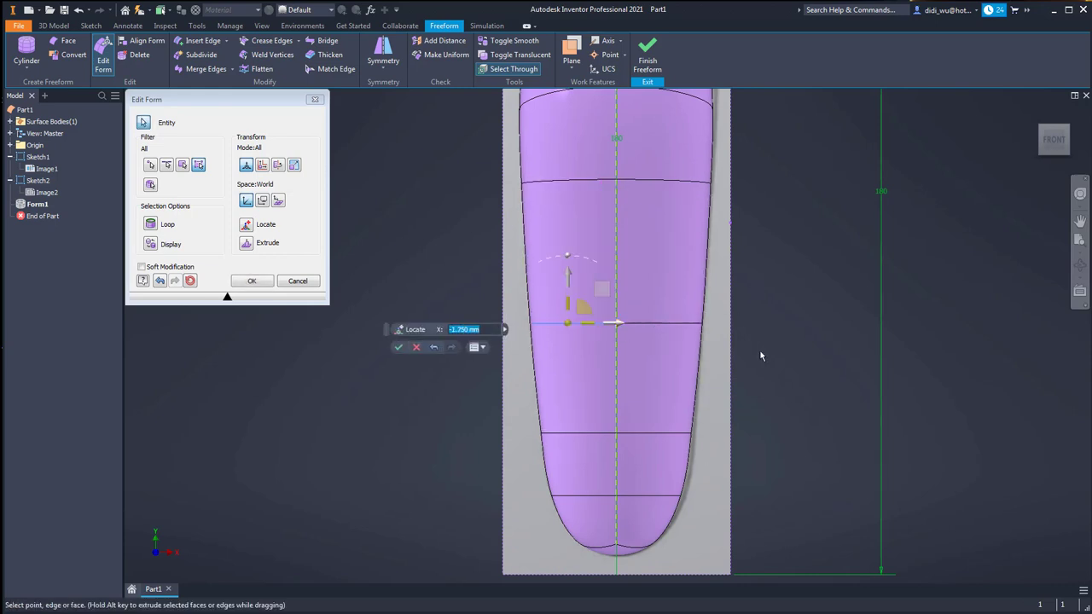
Move the next lower cross-section edge, near the rounded bottom, outward about 0.43 mm in X
{"action": "scroll", "coordinate": [760, 355], "scroll_direction": "down", "scroll_amount": 3}
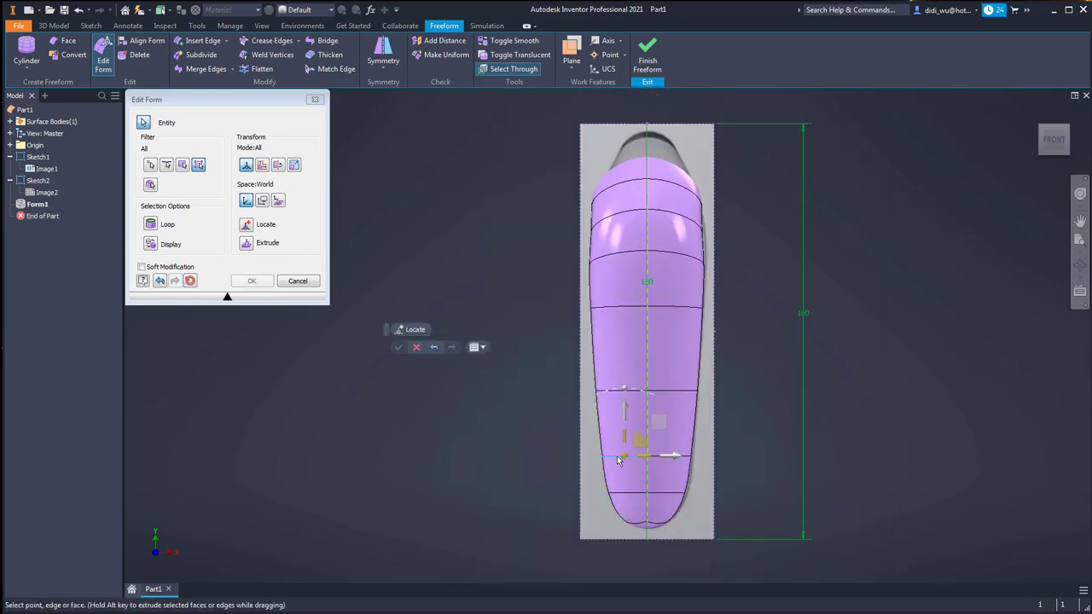
{"action": "scroll", "coordinate": [617, 456], "scroll_direction": "up", "scroll_amount": 5}
{"action": "left_click_drag", "start_coordinate": [636, 436], "coordinate": [632, 437]}
Widen the second visible cross-section from the upper bend by moving its half edge outward 2.75 mm in X
{"action": "scroll", "coordinate": [765, 354], "scroll_direction": "down", "scroll_amount": 5}
{"action": "scroll", "coordinate": [786, 341], "scroll_direction": "up", "scroll_amount": 3}
{"action": "middle_click_drag", "start_coordinate": [784, 141], "coordinate": [748, 372]}
{"action": "scroll", "coordinate": [748, 375], "scroll_direction": "down", "scroll_amount": 3}
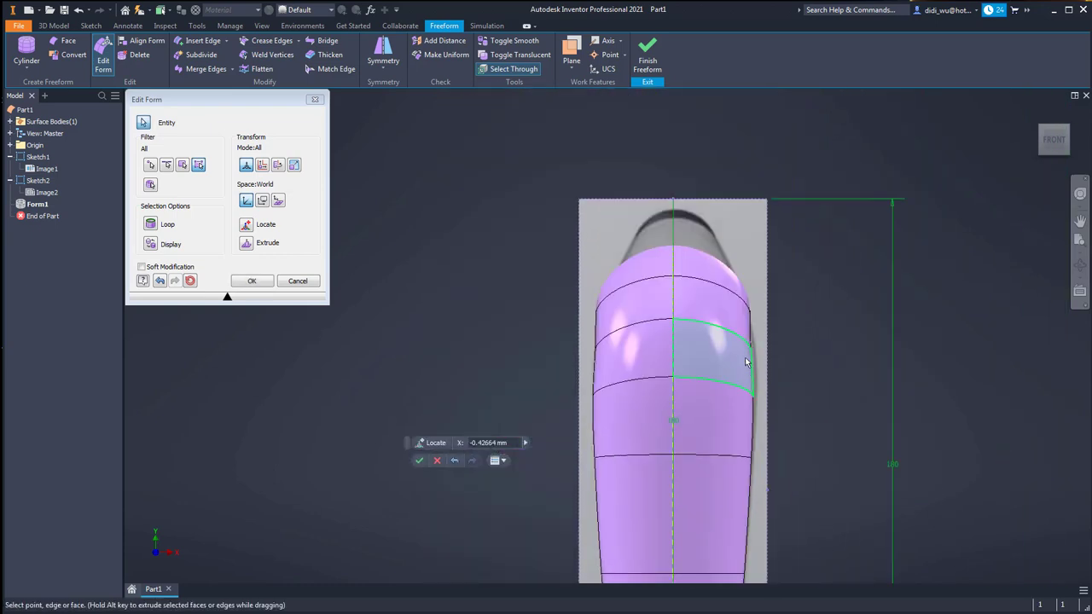
{"action": "left_click", "coordinate": [747, 342]}
{"action": "scroll", "coordinate": [767, 344], "scroll_direction": "up", "scroll_amount": 3}
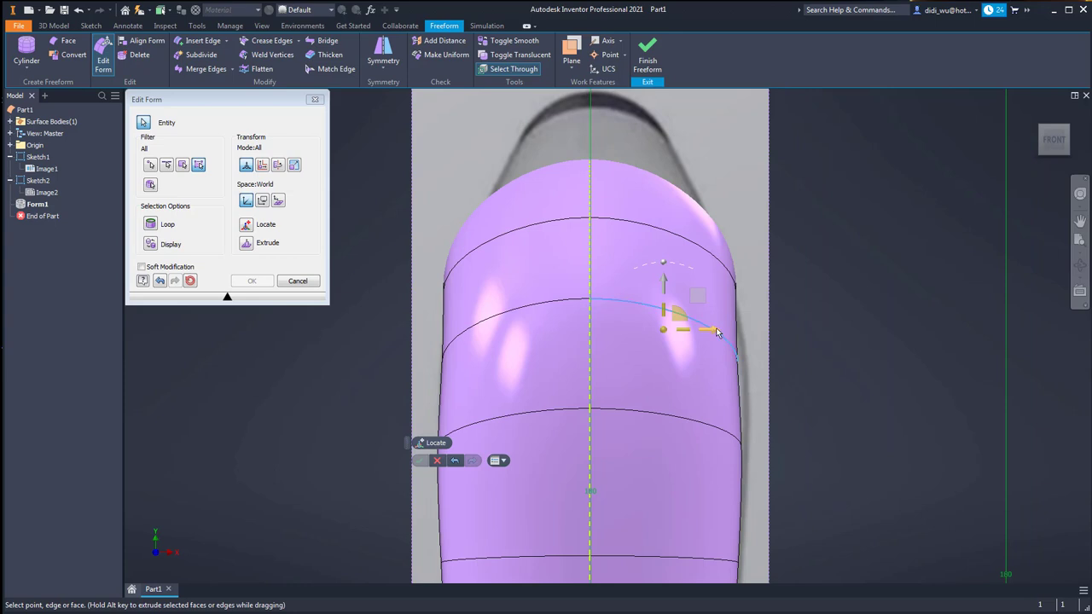
{"action": "left_click_drag", "start_coordinate": [719, 333], "coordinate": [744, 338]}
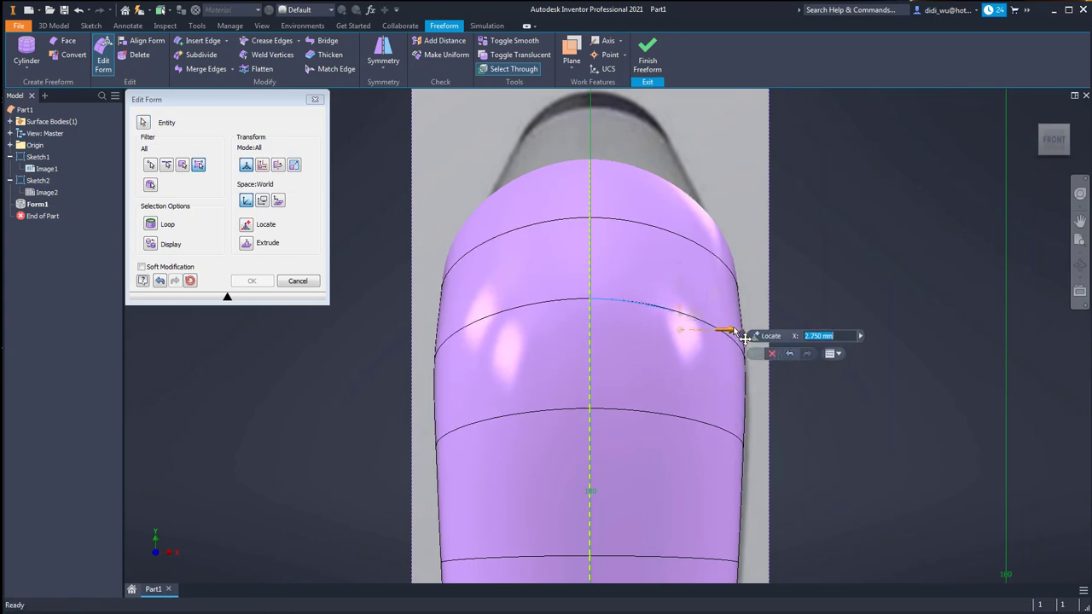
Pull the first visible cross-section edge slightly inward and move the edge above it -4.25 mm in X
{"action": "left_click", "coordinate": [712, 255]}
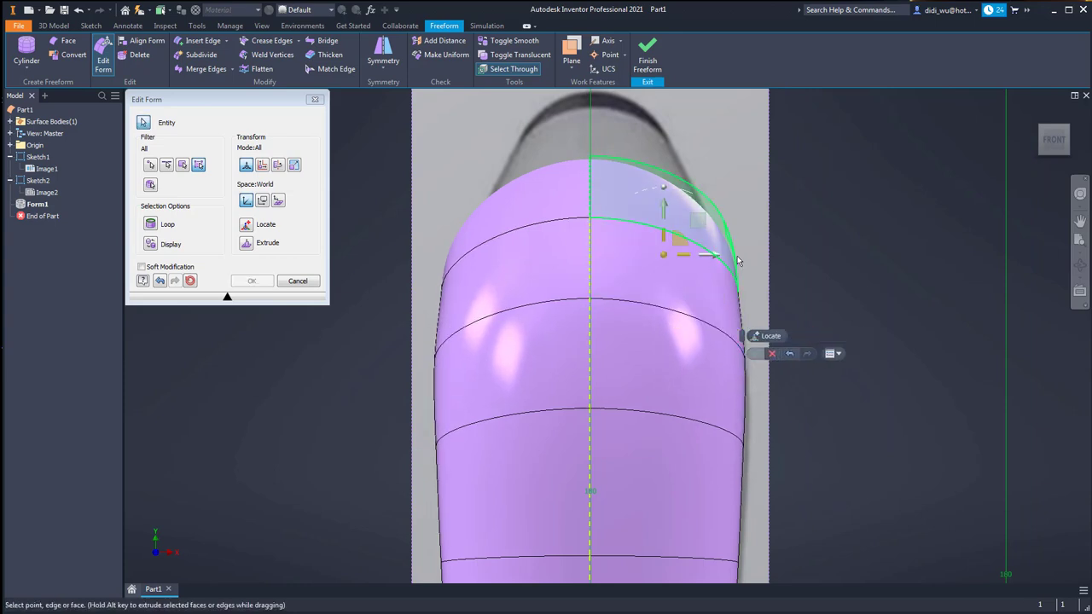
{"action": "left_click_drag", "start_coordinate": [707, 256], "coordinate": [703, 254]}
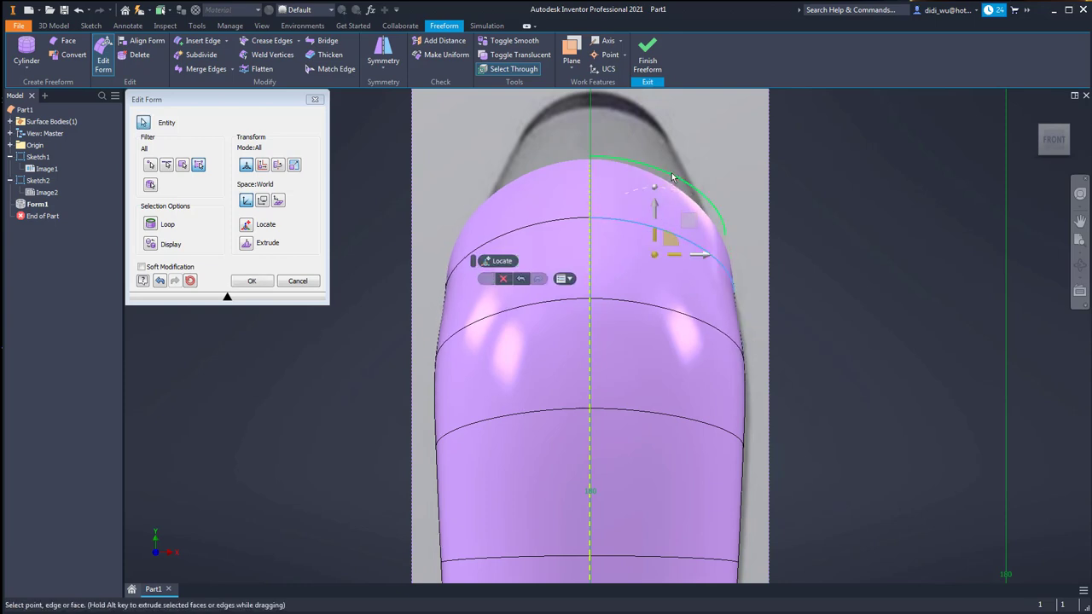
{"action": "left_click", "coordinate": [672, 176]}
{"action": "left_click_drag", "start_coordinate": [703, 196], "coordinate": [677, 191]}
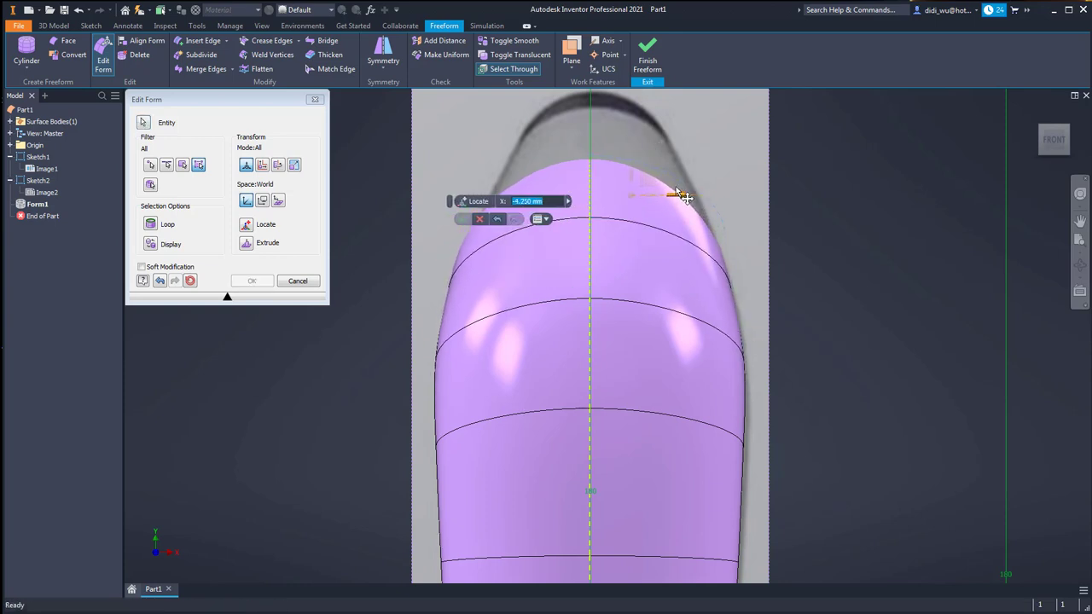
Examine the form's upper end against the reference images from the front and the back
{"action": "middle_click_drag", "start_coordinate": [771, 234], "coordinate": [765, 419]}
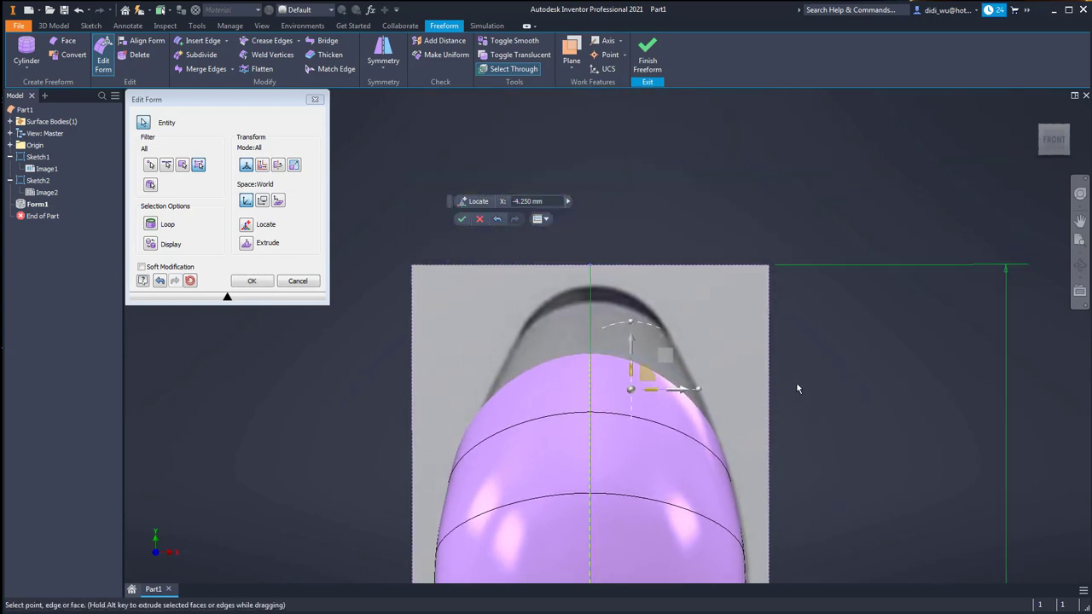
{"action": "middle_click_drag", "start_coordinate": [795, 381], "coordinate": [668, 253], "text": "shift"}
{"action": "left_click", "coordinate": [655, 241]}
{"action": "middle_click_drag", "start_coordinate": [768, 254], "coordinate": [851, 222], "text": "shift"}
{"action": "left_click", "coordinate": [1054, 141]}
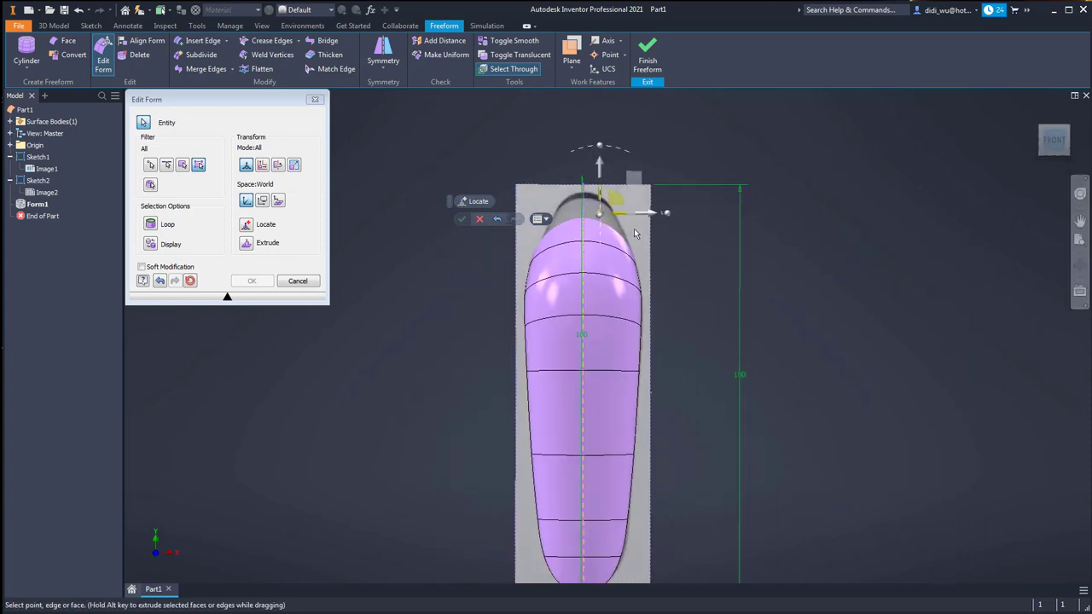
{"action": "middle_click_drag", "start_coordinate": [730, 326], "coordinate": [563, 331], "text": "shift"}
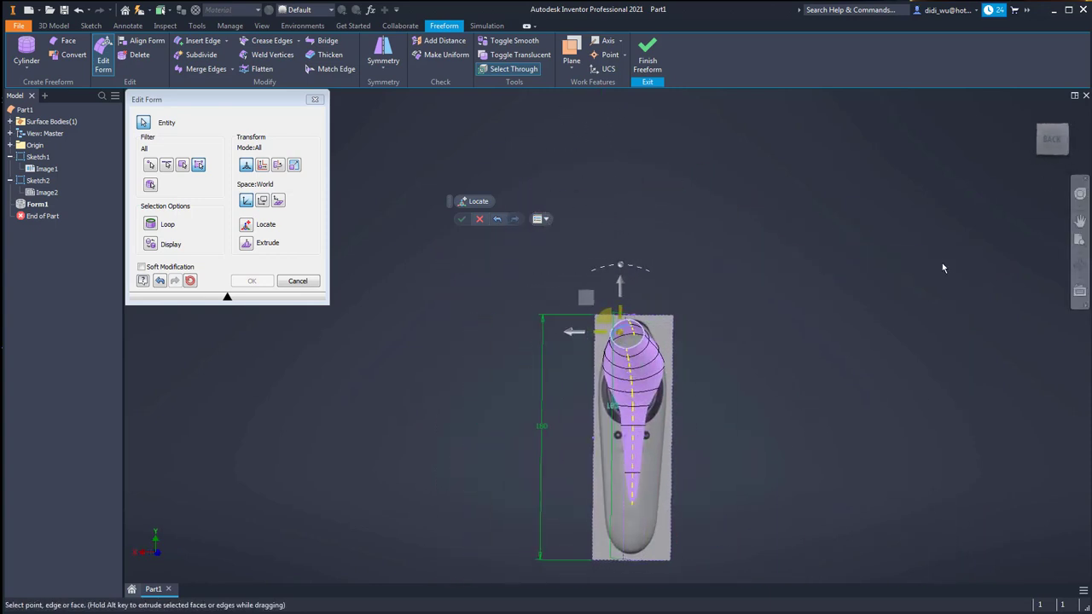
{"action": "left_click", "coordinate": [1054, 141]}
{"action": "middle_click_drag", "start_coordinate": [625, 364], "coordinate": [638, 221]}
{"action": "scroll", "coordinate": [637, 223], "scroll_direction": "down", "scroll_amount": 8}
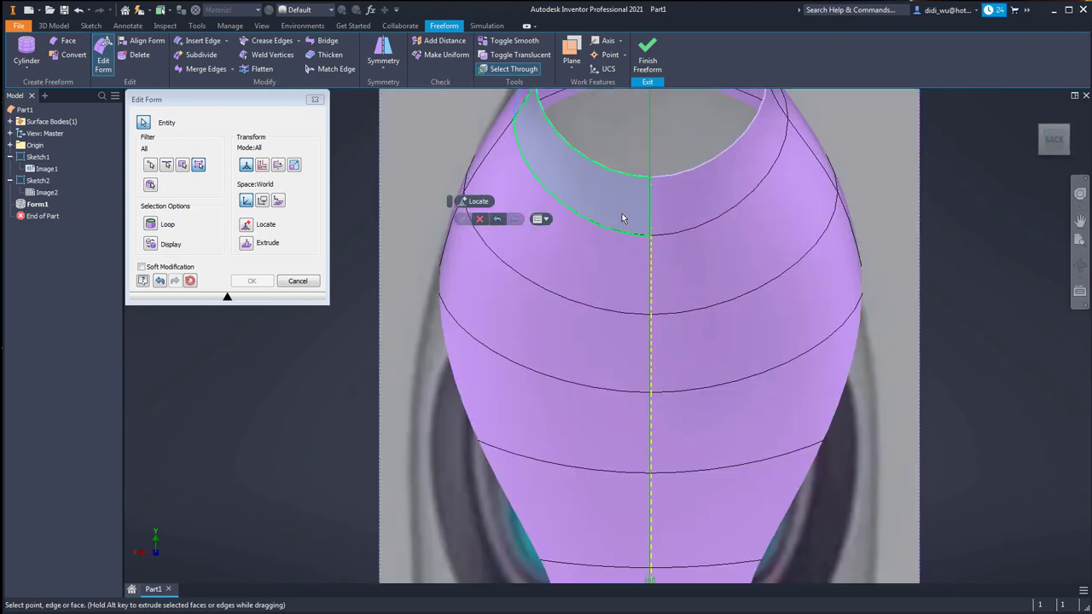
In the back view, move the neck's side point about -1.14 mm in X and the side point above it about 2.67 mm
{"action": "left_click", "coordinate": [502, 417]}
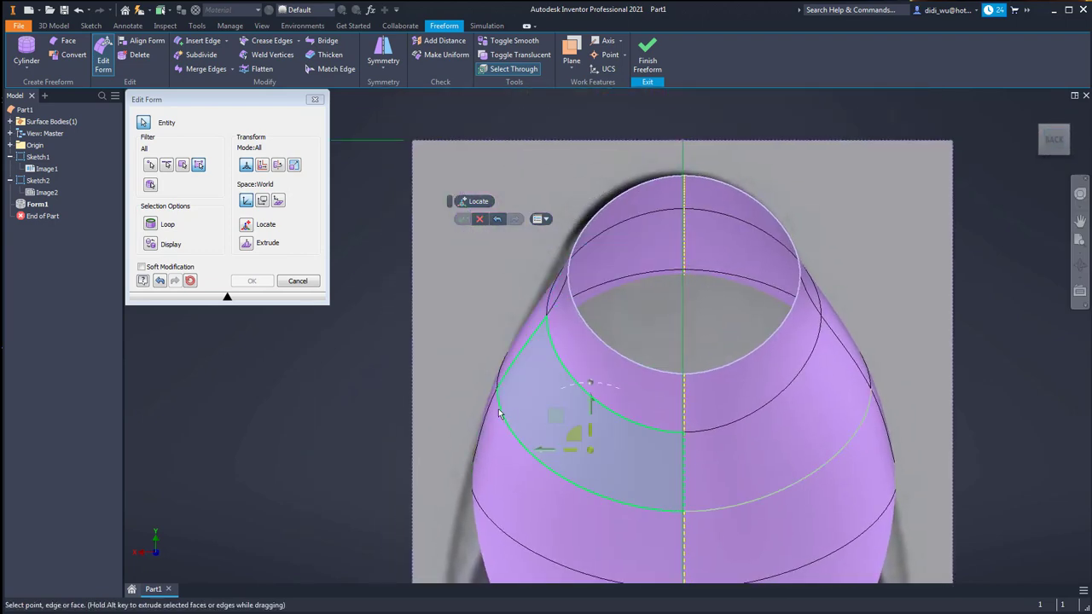
{"action": "double_click", "coordinate": [498, 409]}
{"action": "left_click", "coordinate": [417, 351]}
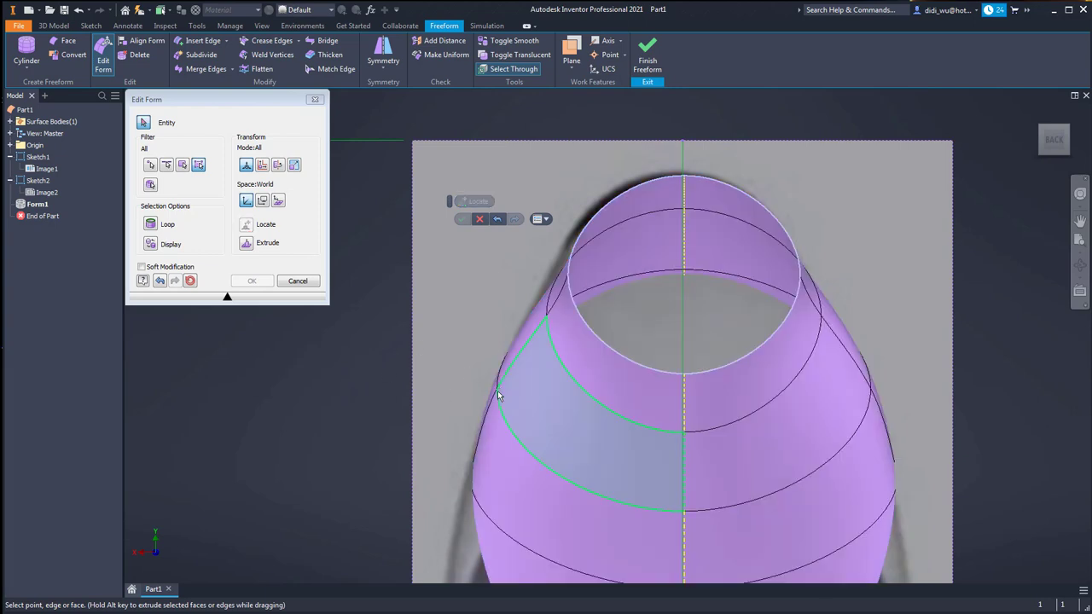
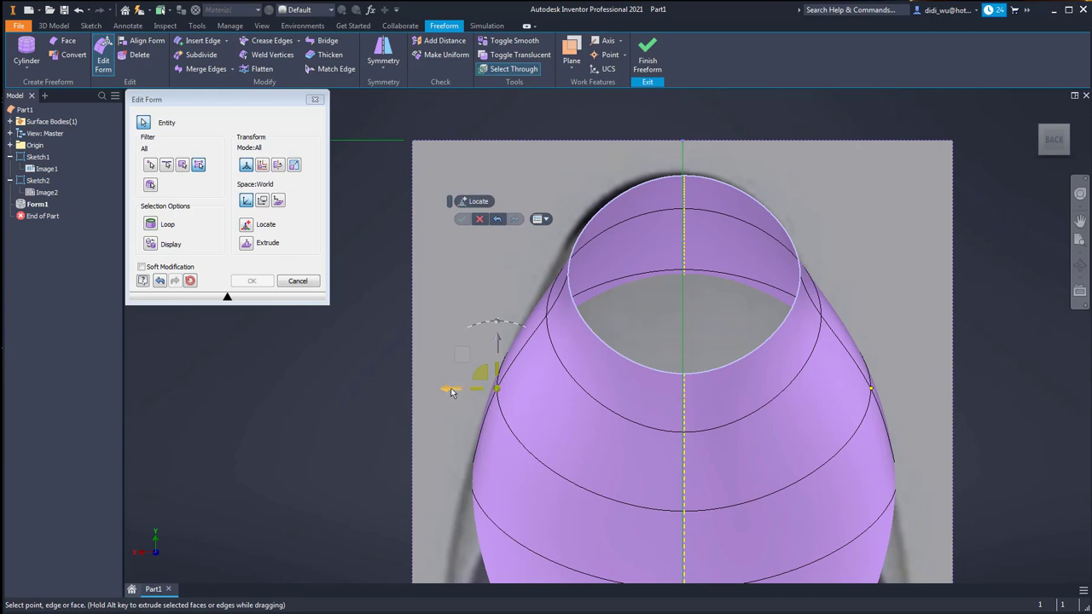
{"action": "left_click_drag", "start_coordinate": [452, 392], "coordinate": [460, 386]}
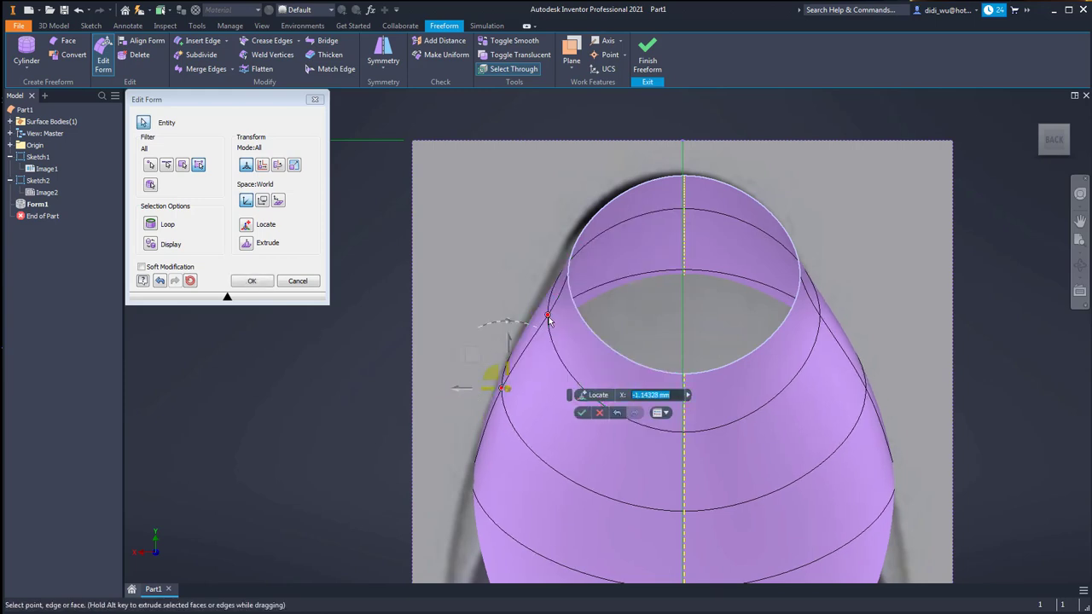
{"action": "left_click", "coordinate": [547, 318]}
{"action": "left_click_drag", "start_coordinate": [509, 319], "coordinate": [488, 326]}
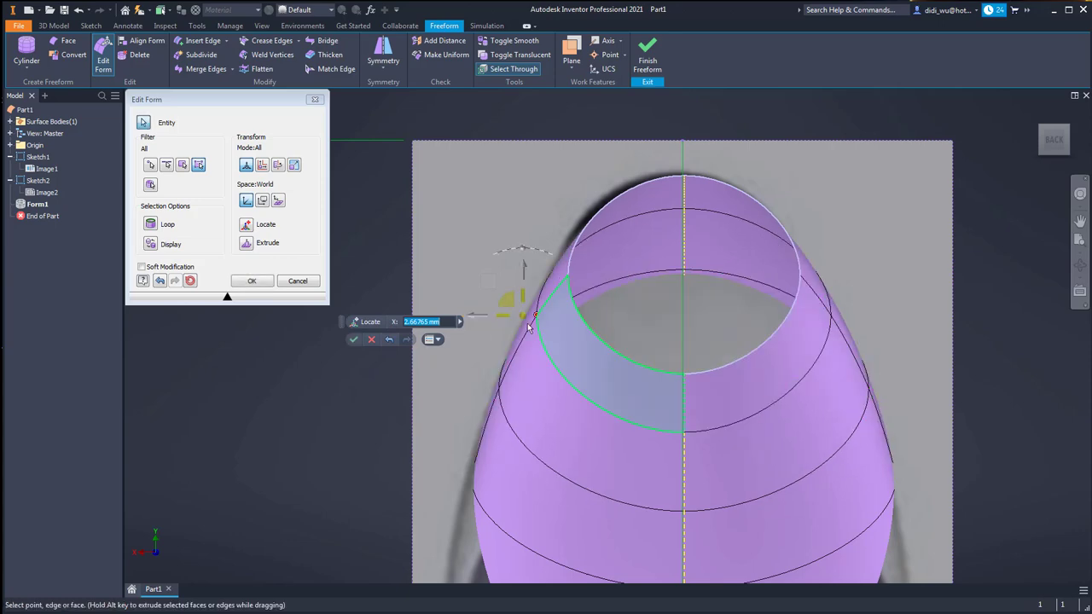
In the back view, move the side point on the open upper end's rim about 0.51 mm in X and finish the edit
{"action": "middle_click_drag", "start_coordinate": [736, 281], "coordinate": [766, 342]}
{"action": "left_click", "coordinate": [1003, 299]}
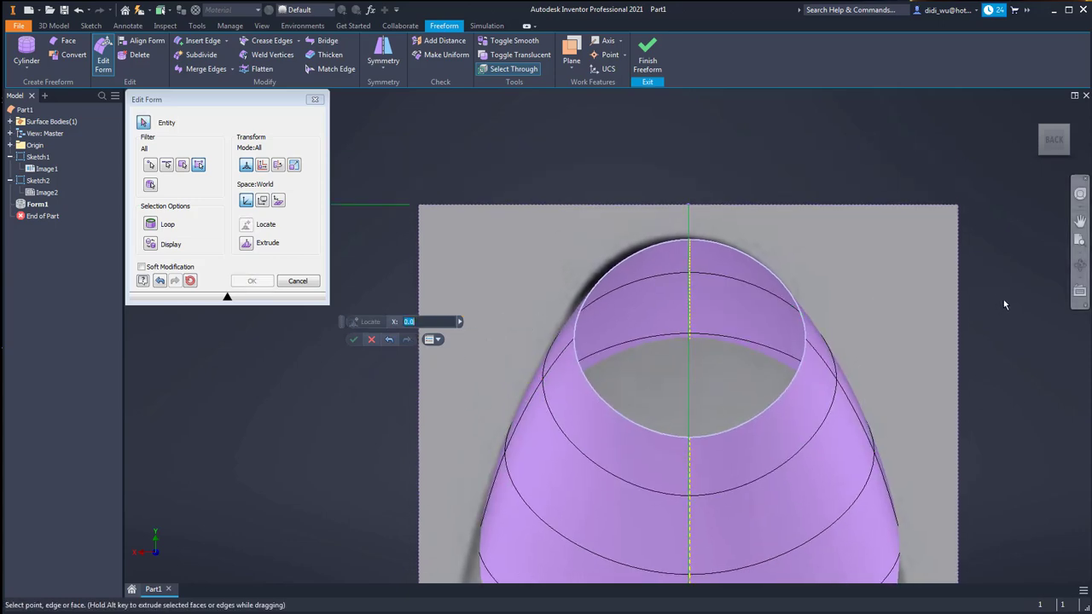
{"action": "key", "text": "ctrl+z"}
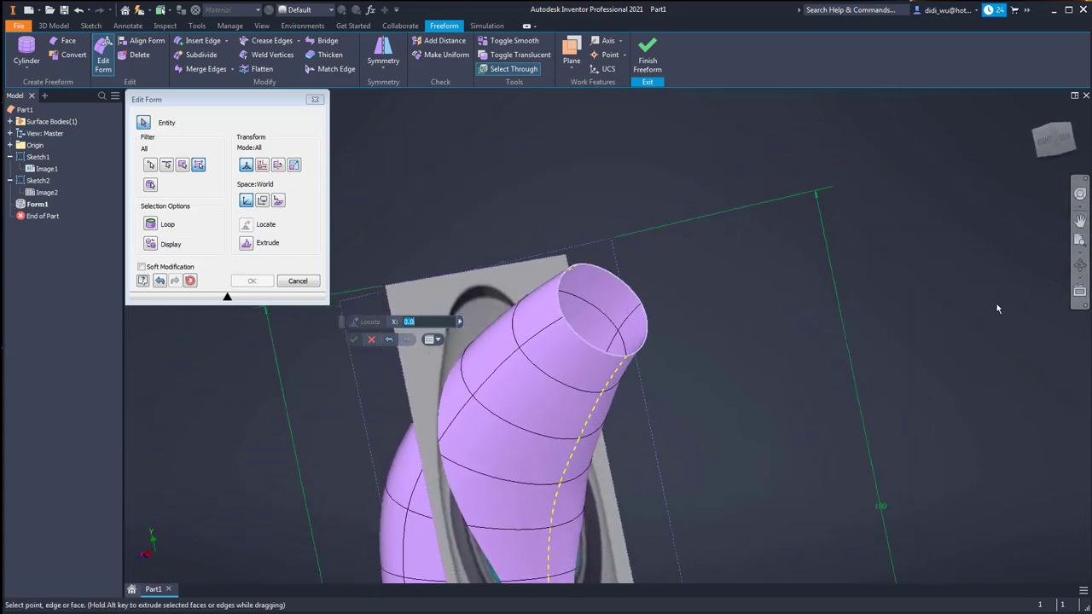
{"action": "left_click", "coordinate": [1056, 143]}
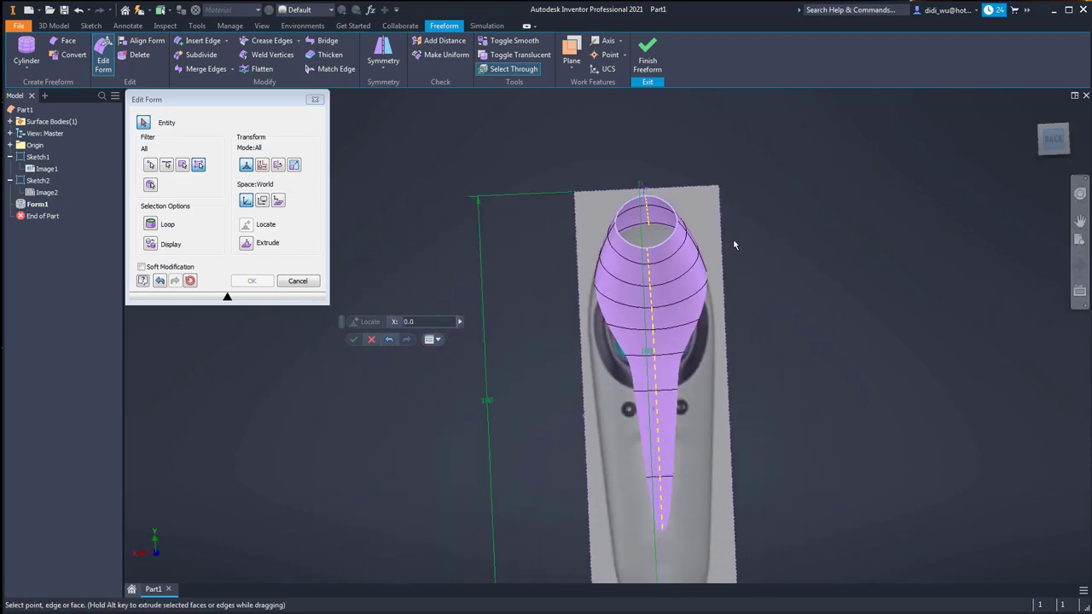
{"action": "scroll", "coordinate": [633, 171], "scroll_direction": "up", "scroll_amount": 8}
{"action": "scroll", "coordinate": [650, 220], "scroll_direction": "down", "scroll_amount": 3}
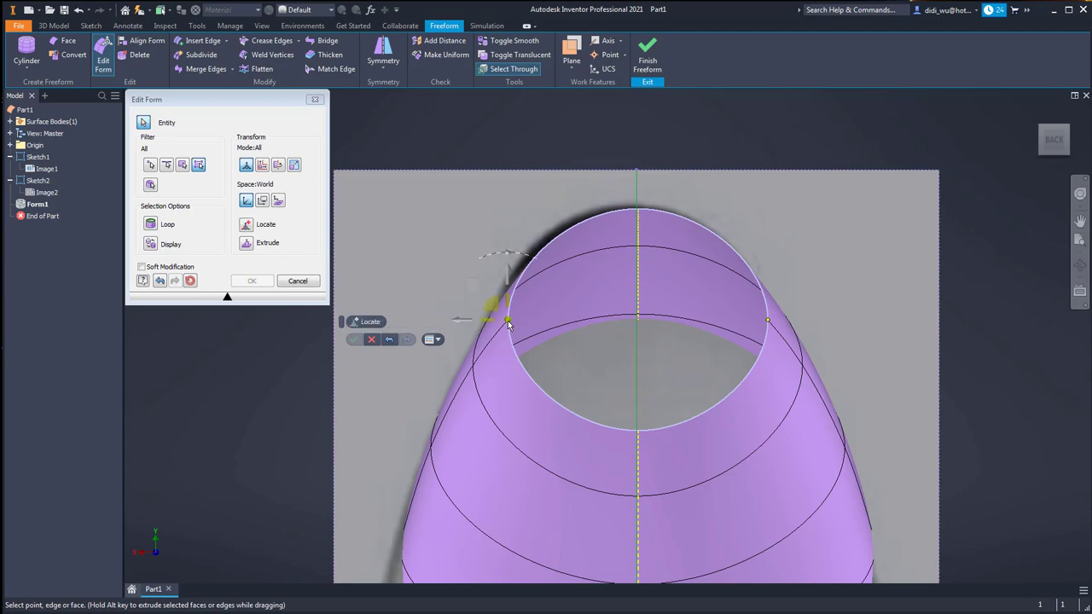
{"action": "left_click_drag", "start_coordinate": [459, 325], "coordinate": [463, 329]}
{"action": "key", "text": "F6"}
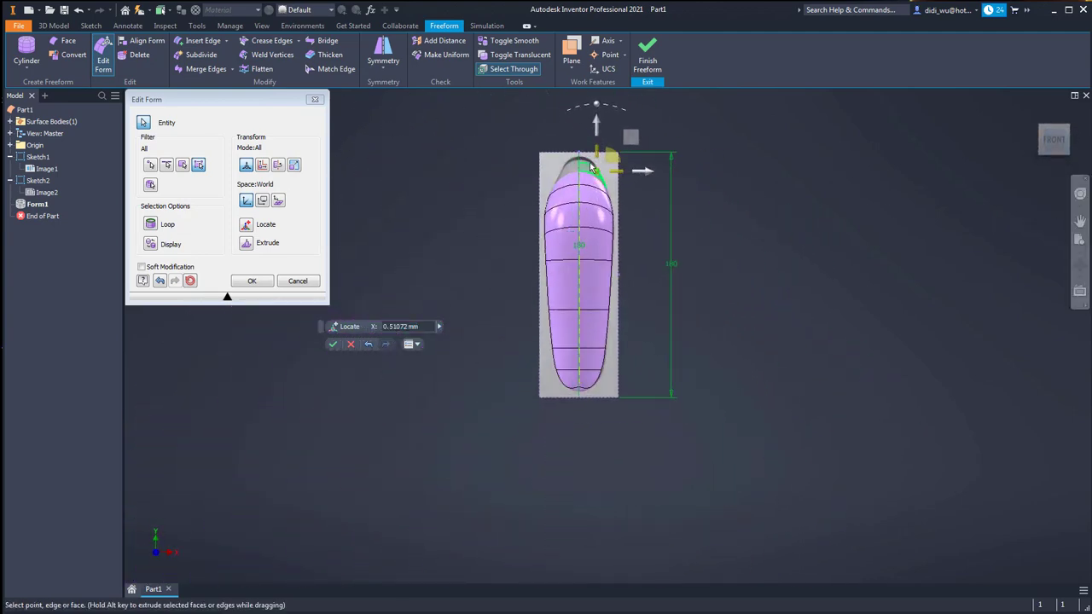
{"action": "scroll", "coordinate": [589, 169], "scroll_direction": "up", "scroll_amount": 6}
{"action": "scroll", "coordinate": [590, 169], "scroll_direction": "down", "scroll_amount": 3}
{"action": "middle_click_drag", "start_coordinate": [589, 176], "coordinate": [341, 367]}
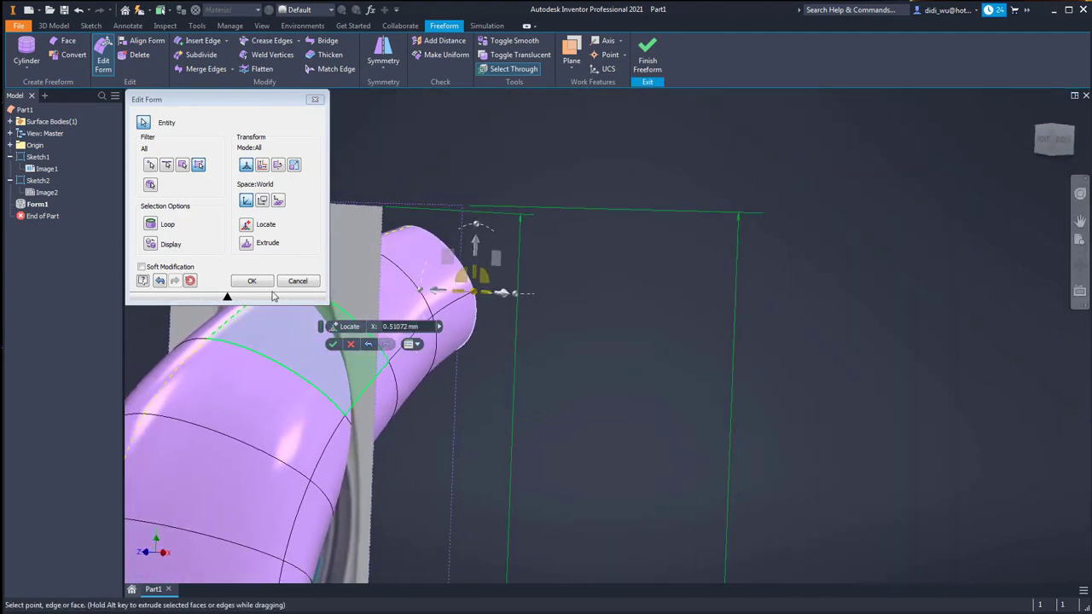
{"action": "left_click", "coordinate": [255, 281]}
Switch the form to its faceted box display and view it from the right
{"action": "middle_click_drag", "start_coordinate": [853, 316], "coordinate": [656, 295], "text": "shift"}
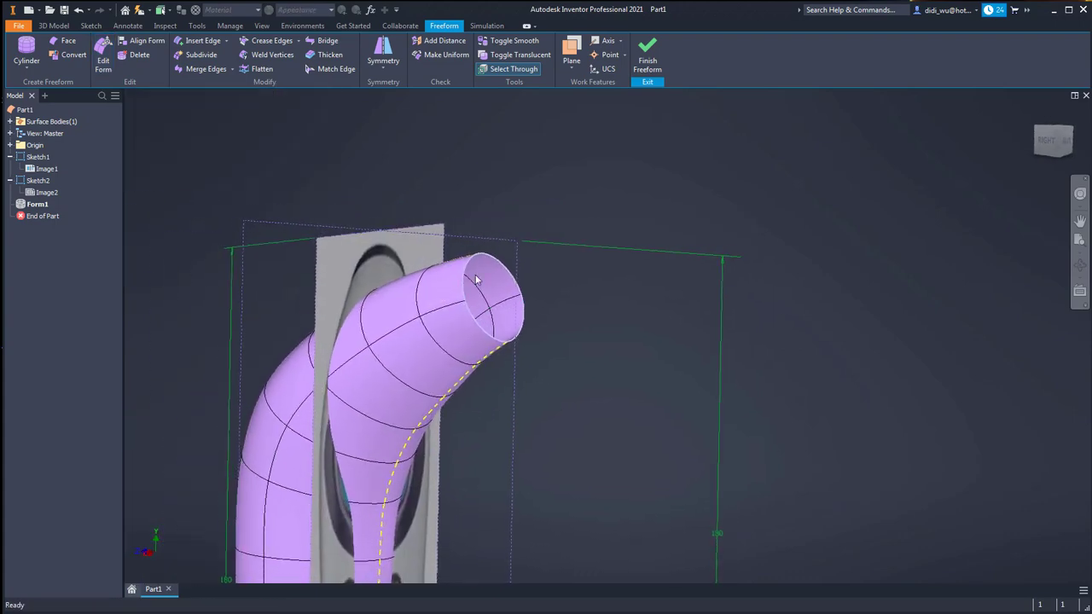
{"action": "scroll", "coordinate": [395, 273], "scroll_direction": "up", "scroll_amount": 5}
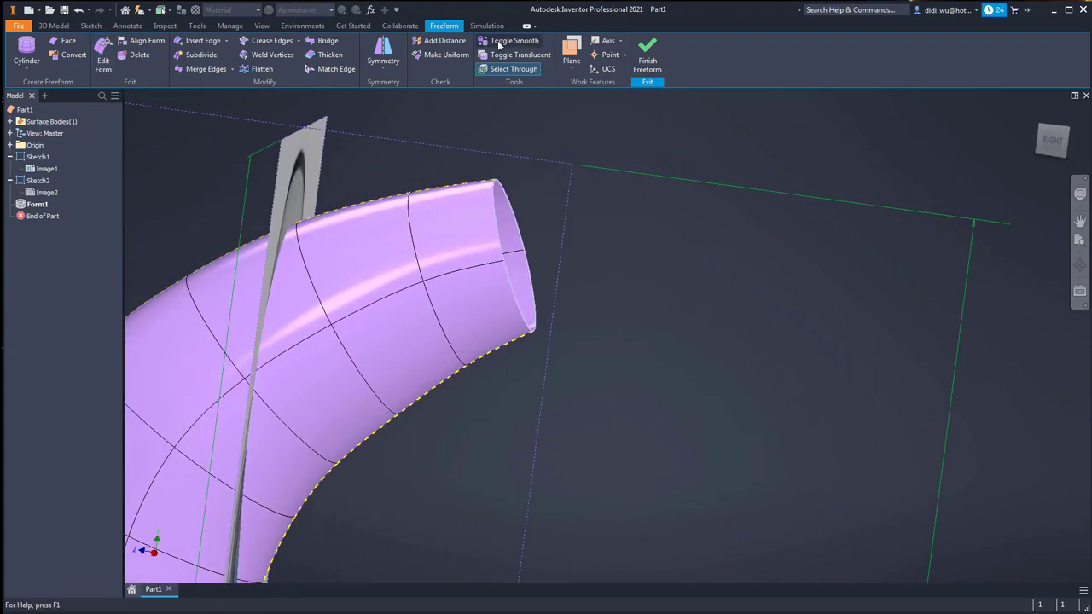
{"action": "left_click", "coordinate": [498, 40]}
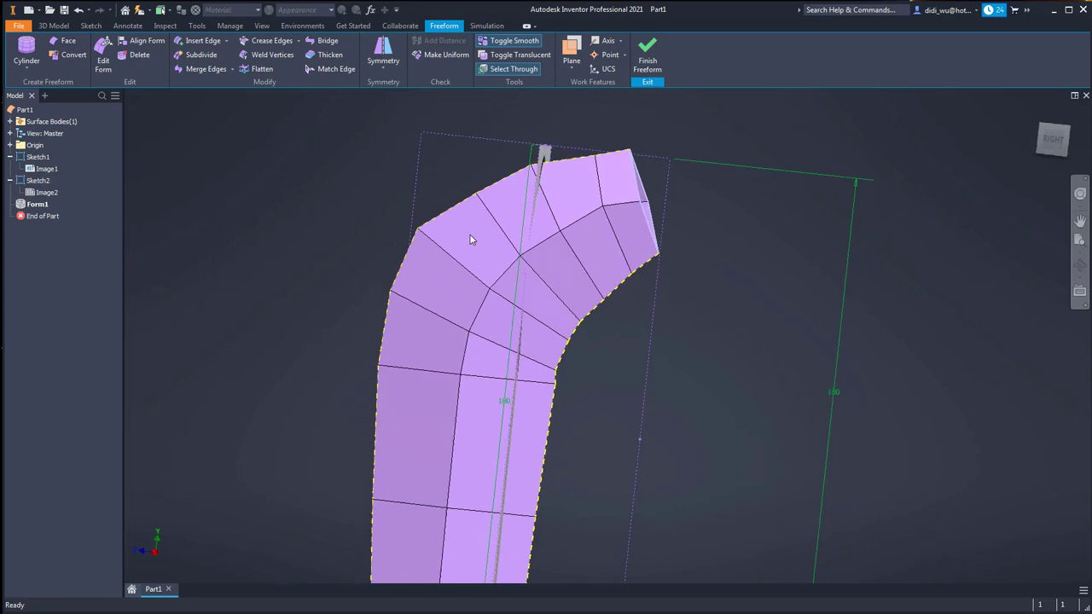
{"action": "left_click", "coordinate": [1052, 139]}
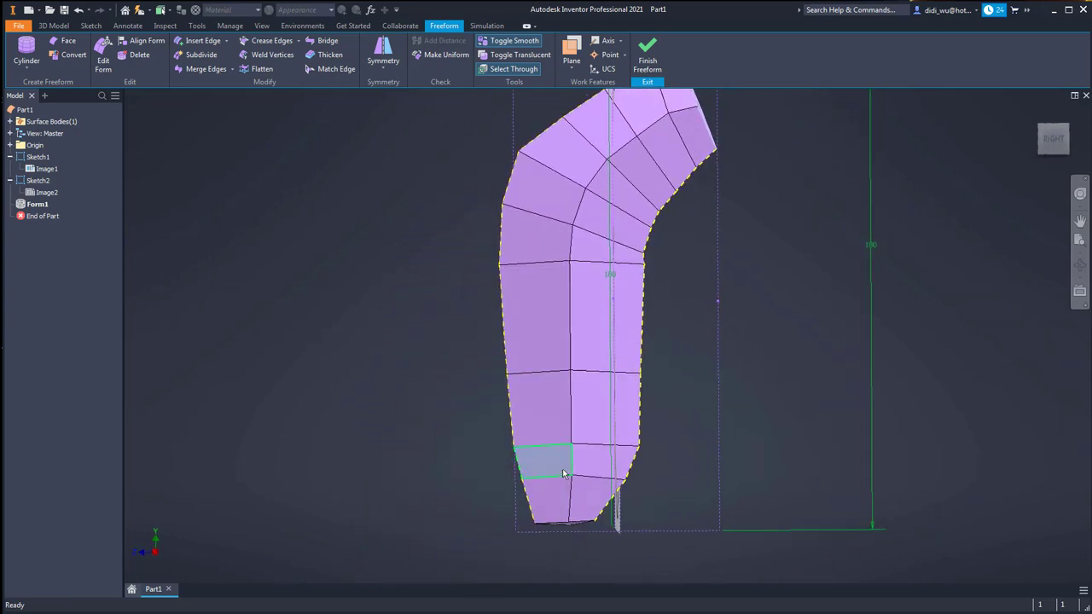
{"action": "scroll", "coordinate": [563, 473], "scroll_direction": "up", "scroll_amount": 6}
{"action": "left_click", "coordinate": [1053, 139]}
{"action": "scroll", "coordinate": [510, 402], "scroll_direction": "down", "scroll_amount": 7}
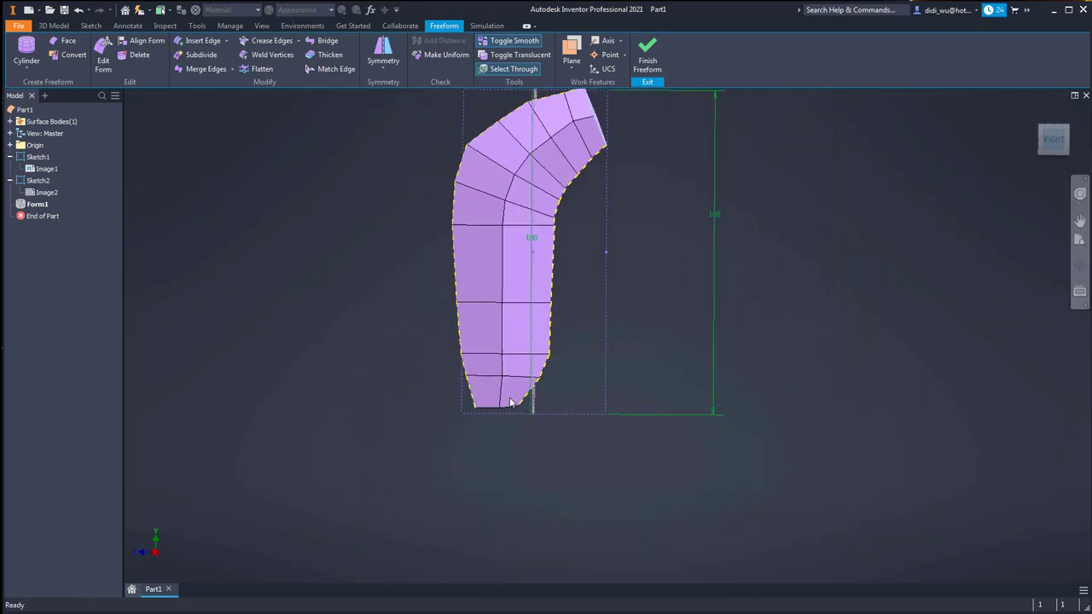
Move the back-side point of the lowest cross-section above the tip about 0.78 mm in Y to level that edge
{"action": "scroll", "coordinate": [510, 402], "scroll_direction": "up", "scroll_amount": 6}
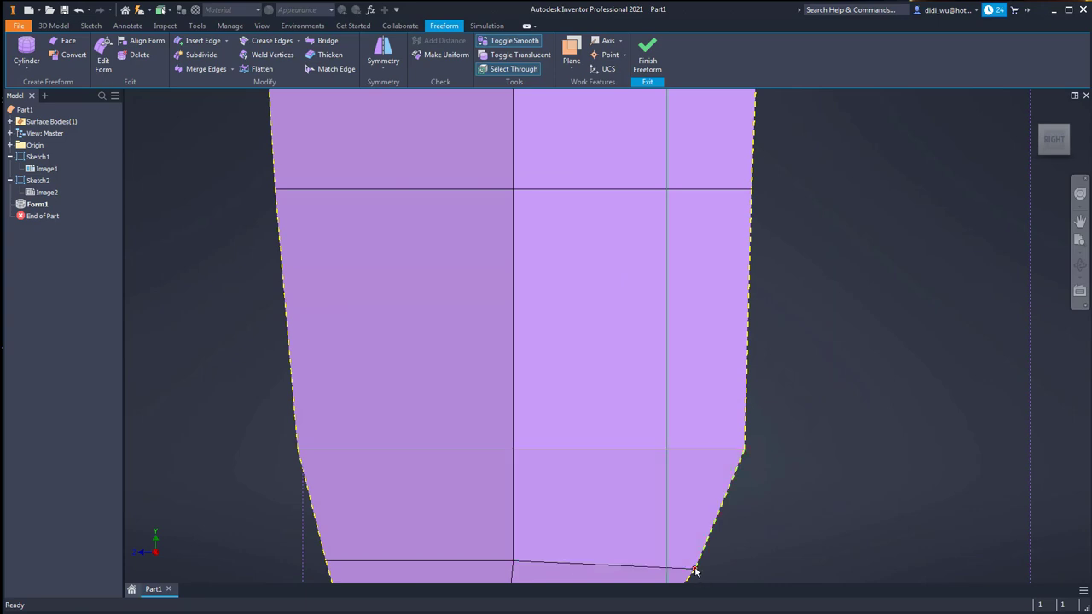
{"action": "left_click", "coordinate": [103, 53]}
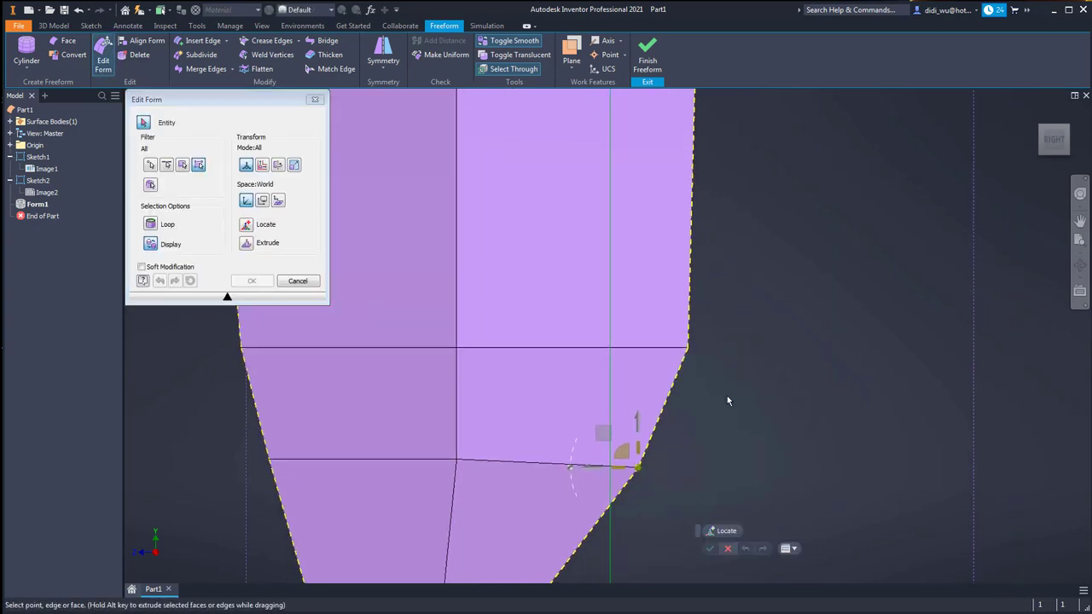
{"action": "left_click_drag", "start_coordinate": [639, 412], "coordinate": [640, 406]}
{"action": "middle_click_drag", "start_coordinate": [767, 316], "coordinate": [790, 405]}
{"action": "scroll", "coordinate": [790, 405], "scroll_direction": "down", "scroll_amount": 2}
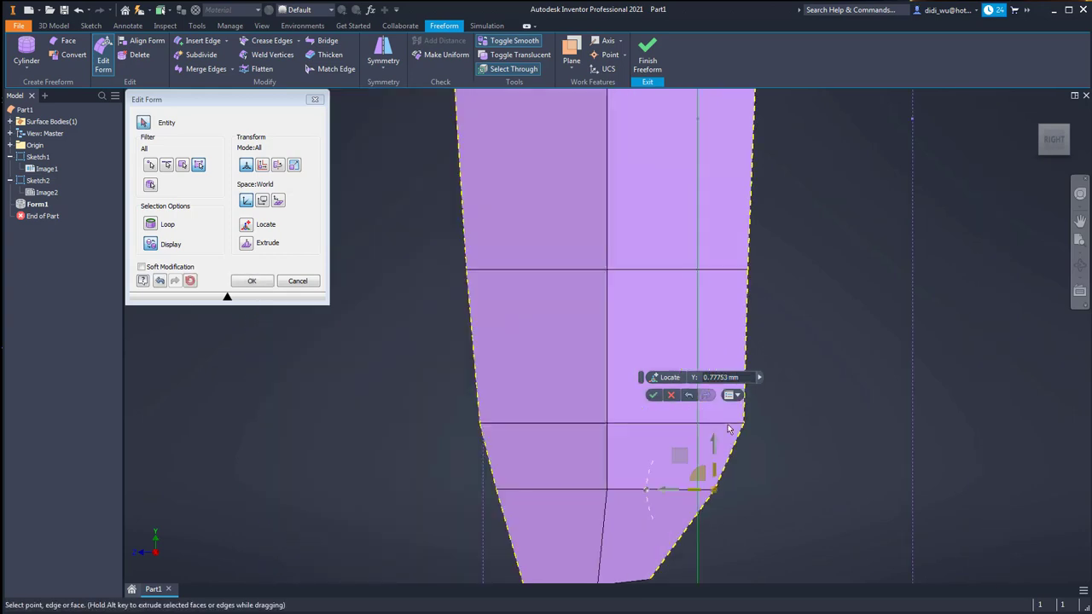
Move the inner point where the upper bend begins about -0.37 mm in Z
{"action": "middle_click_drag", "start_coordinate": [627, 234], "coordinate": [597, 548]}
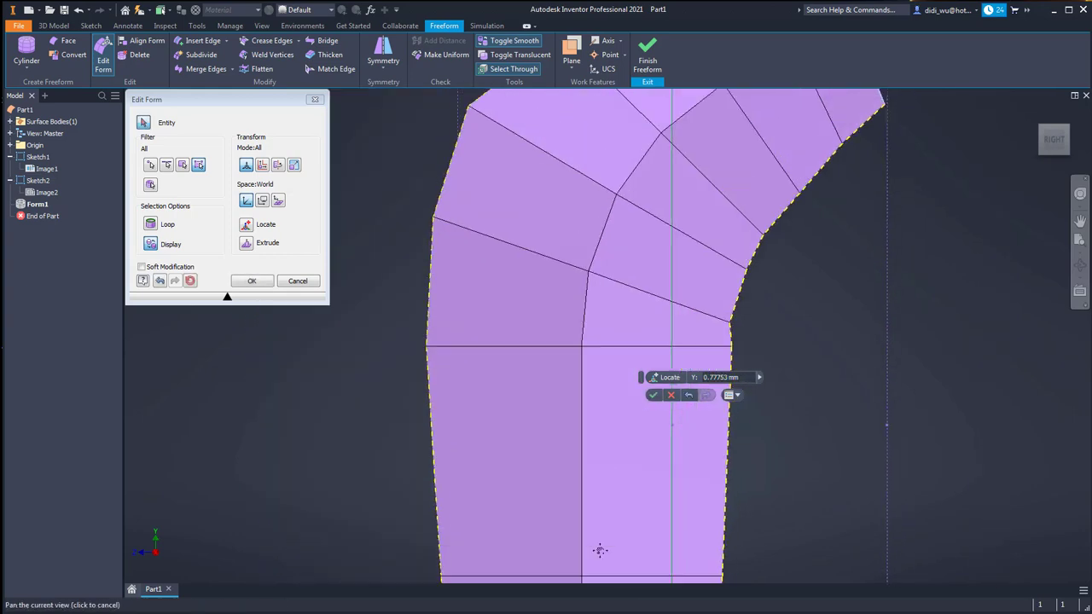
{"action": "left_click", "coordinate": [727, 335]}
{"action": "scroll", "coordinate": [731, 335], "scroll_direction": "up", "scroll_amount": 2}
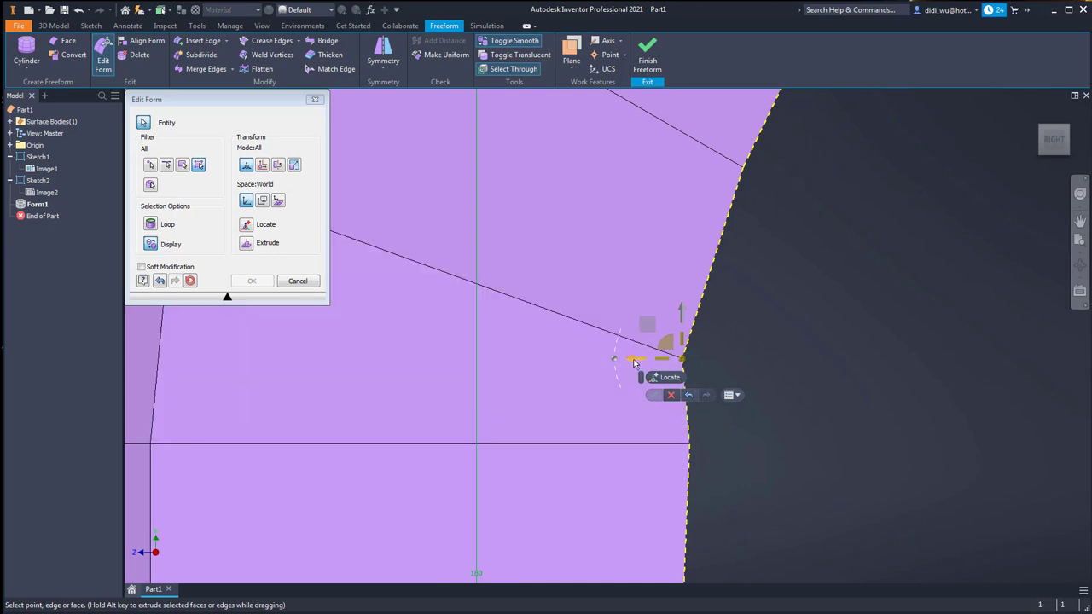
{"action": "left_click_drag", "start_coordinate": [638, 364], "coordinate": [650, 368]}
{"action": "scroll", "coordinate": [719, 324], "scroll_direction": "down", "scroll_amount": 5}
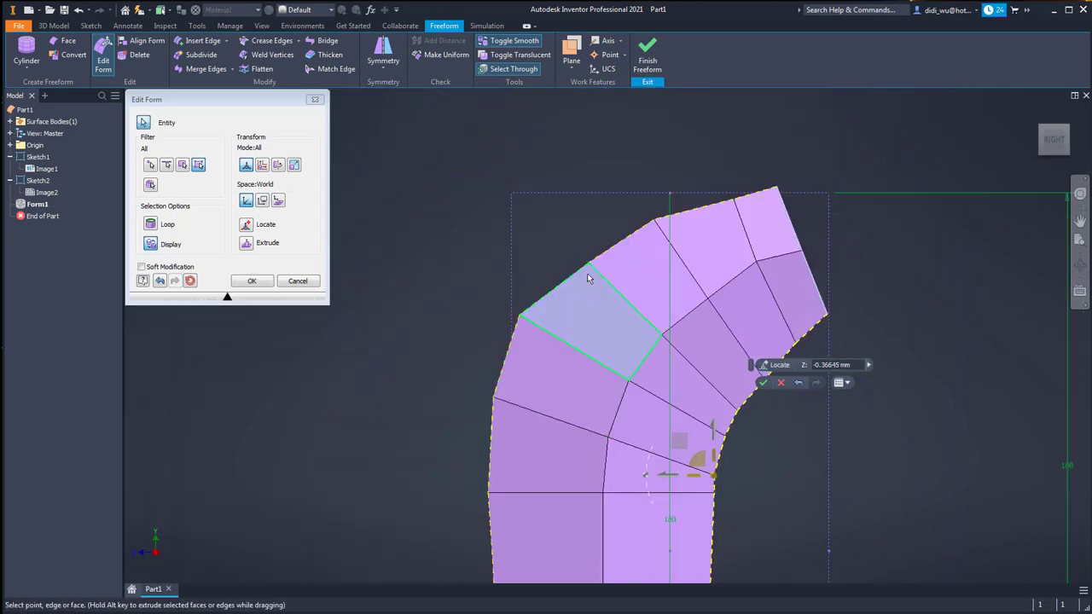
Move the outer point midway along the upper bend about 0.74 mm in Y
{"action": "left_click", "coordinate": [588, 264]}
{"action": "scroll", "coordinate": [588, 264], "scroll_direction": "up", "scroll_amount": 5}
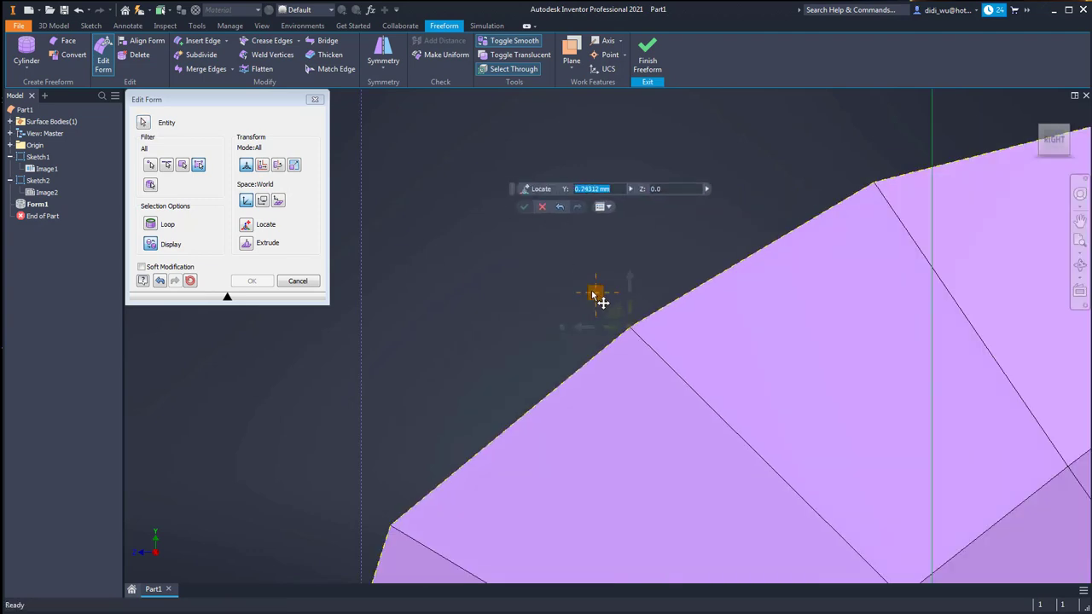
{"action": "middle_click_drag", "start_coordinate": [972, 243], "coordinate": [630, 336]}
{"action": "scroll", "coordinate": [630, 335], "scroll_direction": "down", "scroll_amount": 3}
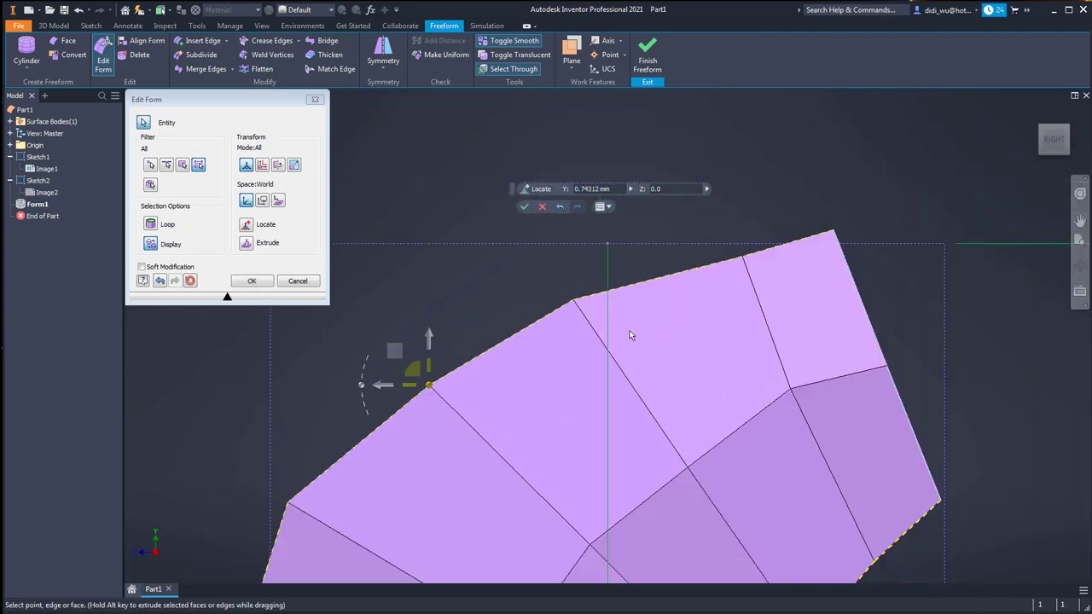
Try to move the uppermost point of the open end about -0.84 mm in Y and toggle between smooth and box display
{"action": "left_click", "coordinate": [834, 231]}
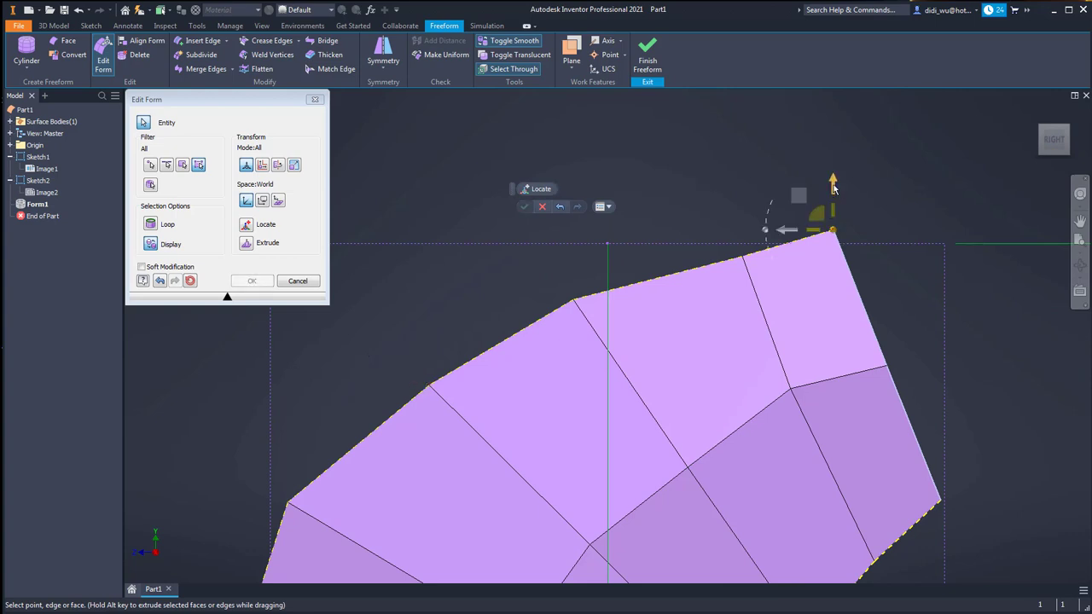
{"action": "left_click", "coordinate": [833, 186]}
{"action": "left_click_drag", "start_coordinate": [799, 198], "coordinate": [809, 212]}
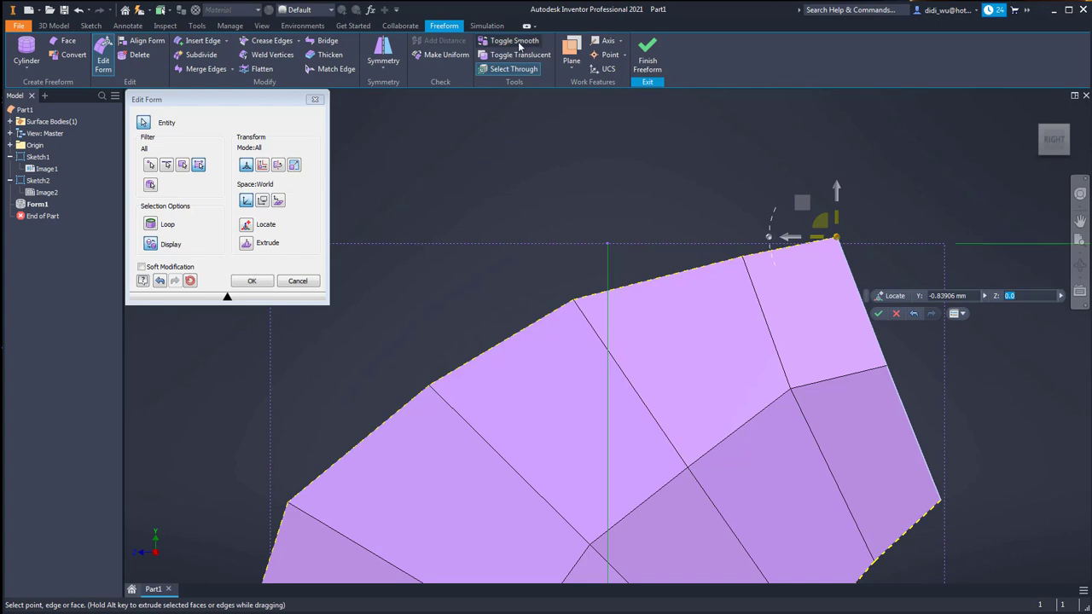
{"action": "left_click", "coordinate": [520, 44]}
{"action": "left_click", "coordinate": [520, 42]}
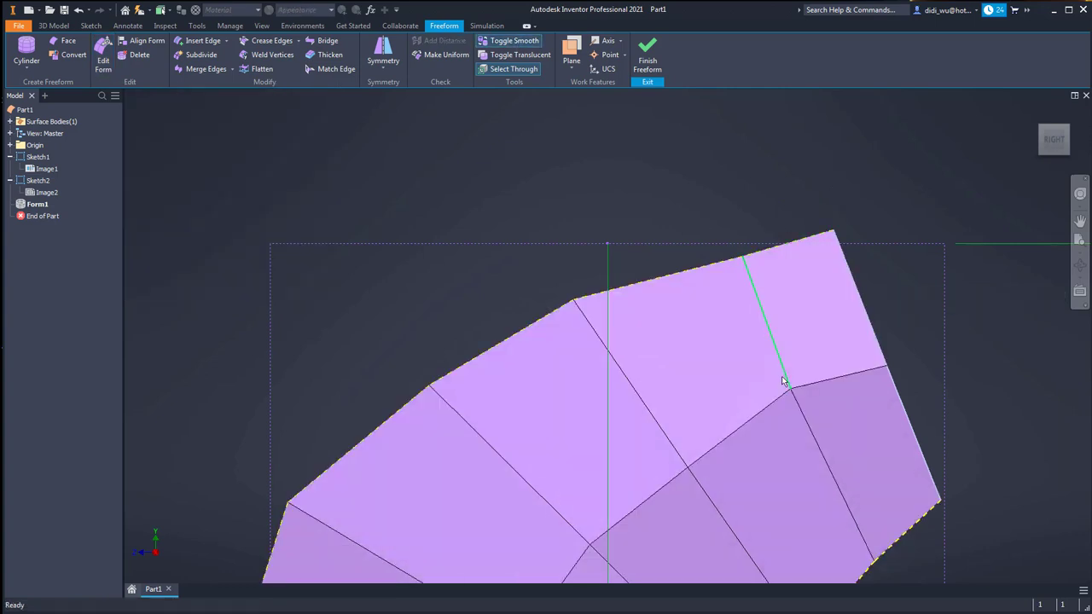
Move the side point one cross-section below the open end about -1.00 mm in Y, -0.67 mm in Z, and another -0.33 mm in Y
{"action": "scroll", "coordinate": [875, 355], "scroll_direction": "up", "scroll_amount": 5}
{"action": "middle_click_drag", "start_coordinate": [877, 358], "coordinate": [633, 280]}
{"action": "scroll", "coordinate": [617, 268], "scroll_direction": "down", "scroll_amount": 6}
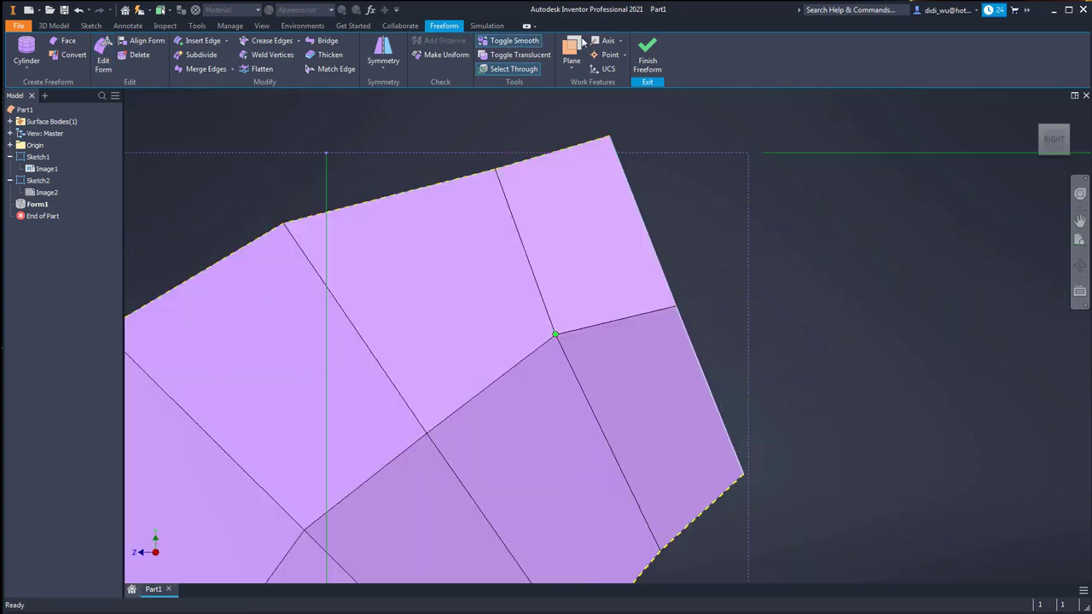
{"action": "left_click", "coordinate": [106, 47]}
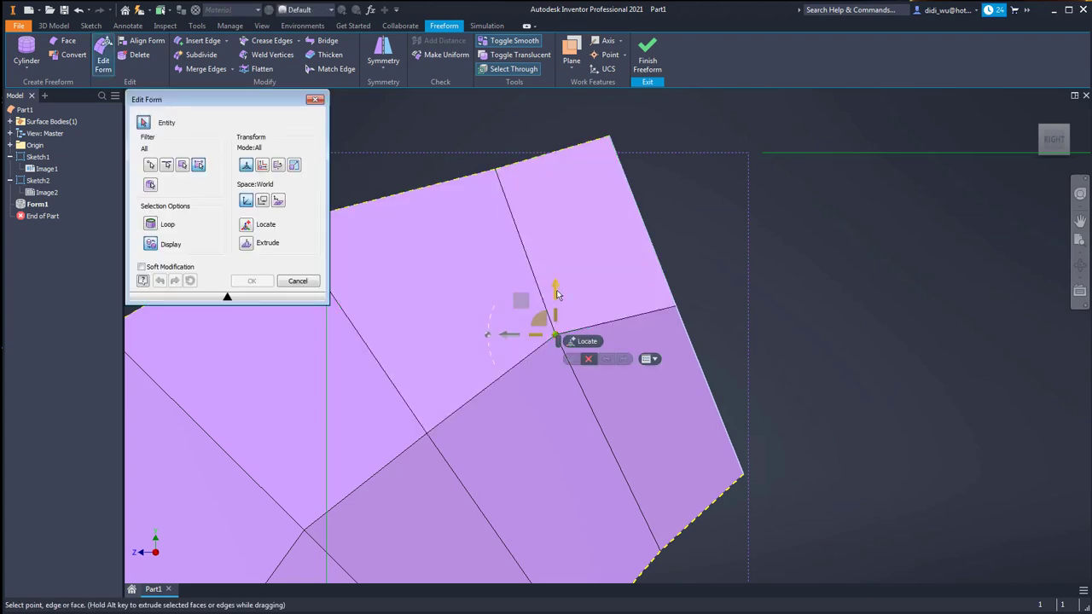
{"action": "left_click_drag", "start_coordinate": [556, 294], "coordinate": [555, 305]}
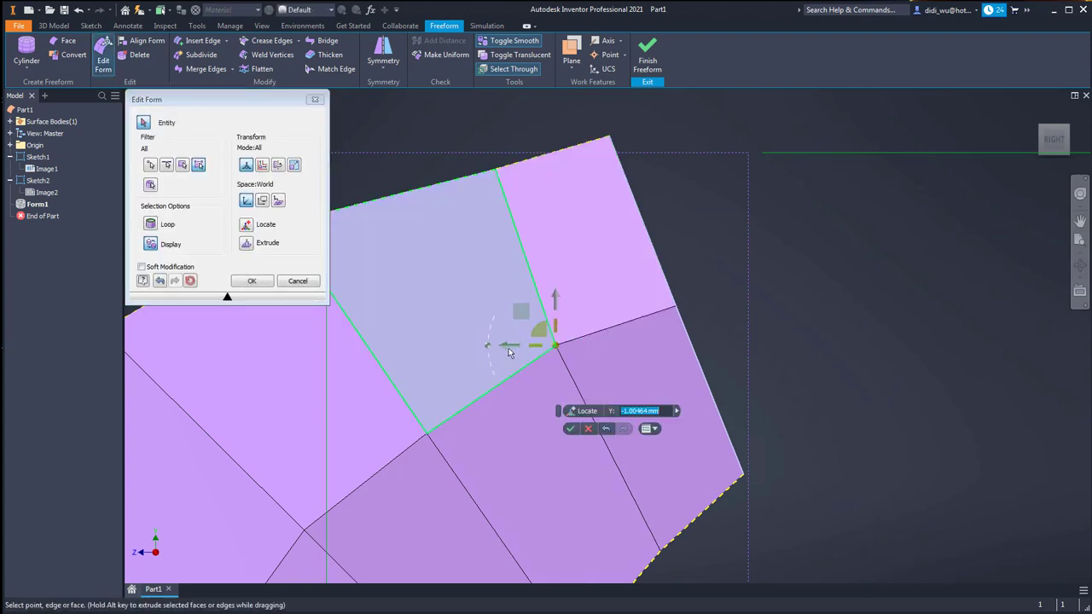
{"action": "left_click_drag", "start_coordinate": [509, 348], "coordinate": [522, 355]}
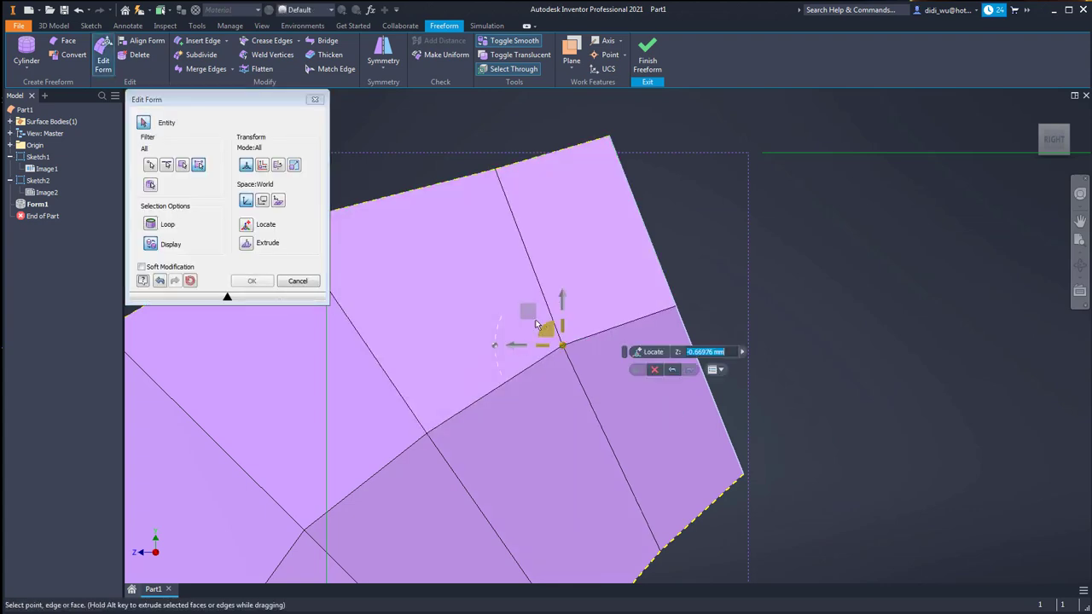
{"action": "left_click_drag", "start_coordinate": [525, 312], "coordinate": [534, 315]}
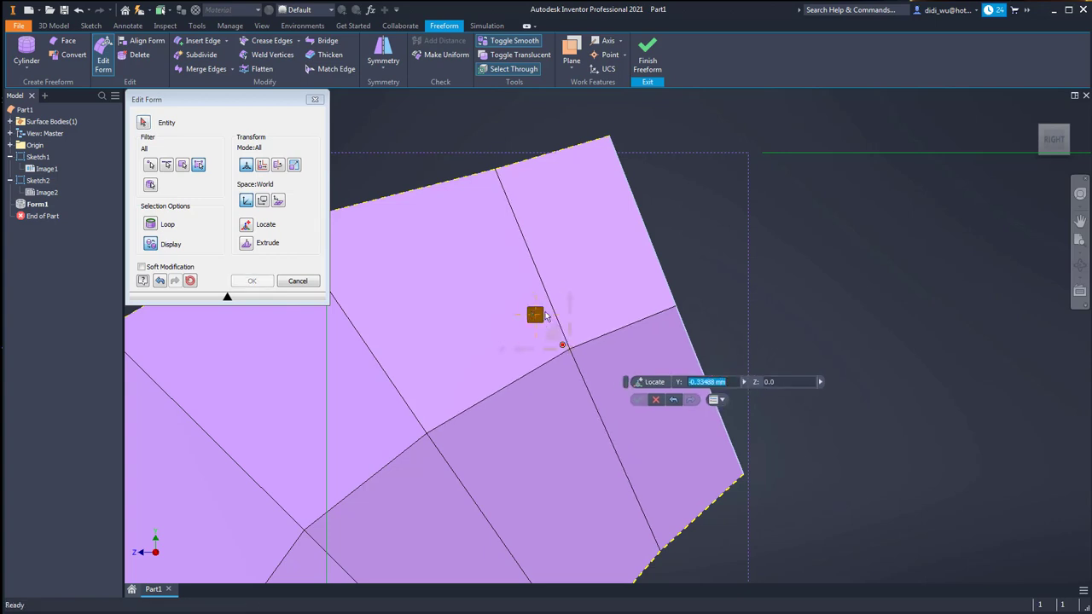
{"action": "left_click", "coordinate": [254, 283]}
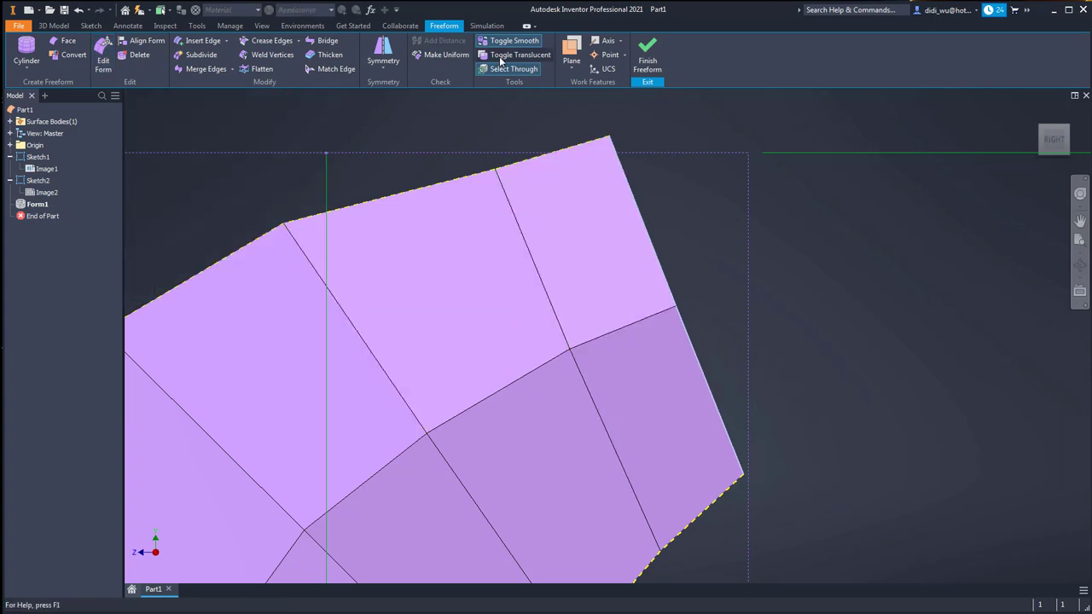
Return the form to smooth display and check its full side profile
{"action": "left_click", "coordinate": [507, 43]}
{"action": "scroll", "coordinate": [725, 247], "scroll_direction": "down", "scroll_amount": 5}
{"action": "scroll", "coordinate": [631, 337], "scroll_direction": "up", "scroll_amount": 3}
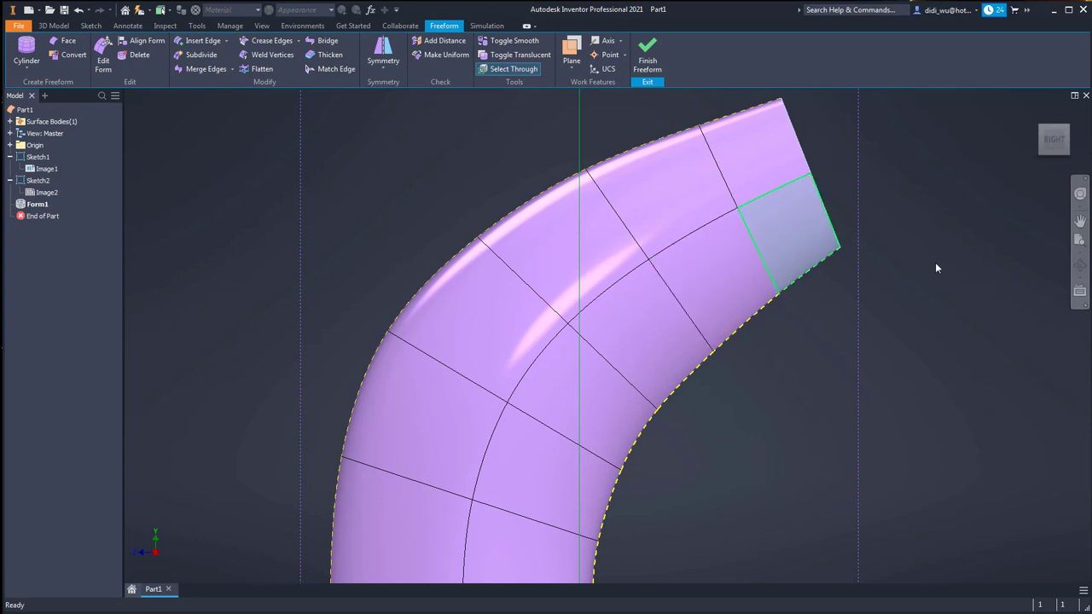
{"action": "scroll", "coordinate": [895, 287], "scroll_direction": "down", "scroll_amount": 3}
{"action": "middle_click_drag", "start_coordinate": [853, 309], "coordinate": [715, 201]}
{"action": "scroll", "coordinate": [723, 207], "scroll_direction": "down", "scroll_amount": 3}
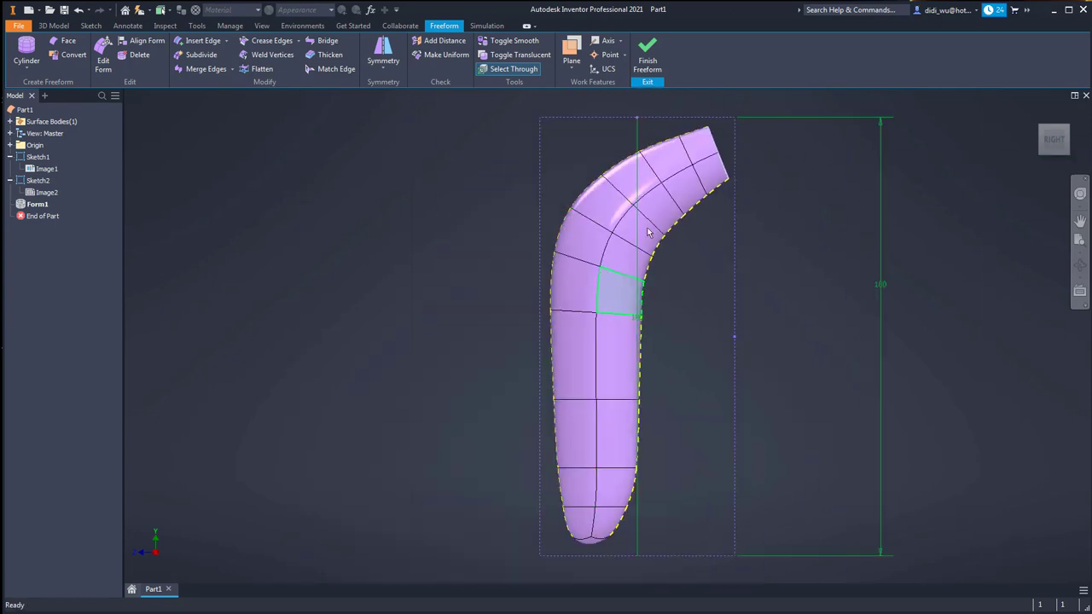
Close the open upper end with a simple four-sided face through the rim's existing corner points
{"action": "middle_click_drag", "start_coordinate": [632, 152], "coordinate": [512, 184], "text": "shift"}
{"action": "left_click", "coordinate": [67, 41]}
{"action": "middle_click_drag", "start_coordinate": [751, 201], "coordinate": [695, 200], "text": "shift"}
{"action": "scroll", "coordinate": [695, 201], "scroll_direction": "up", "scroll_amount": 2}
{"action": "scroll", "coordinate": [697, 181], "scroll_direction": "up", "scroll_amount": 2}
{"action": "left_click", "coordinate": [716, 149]}
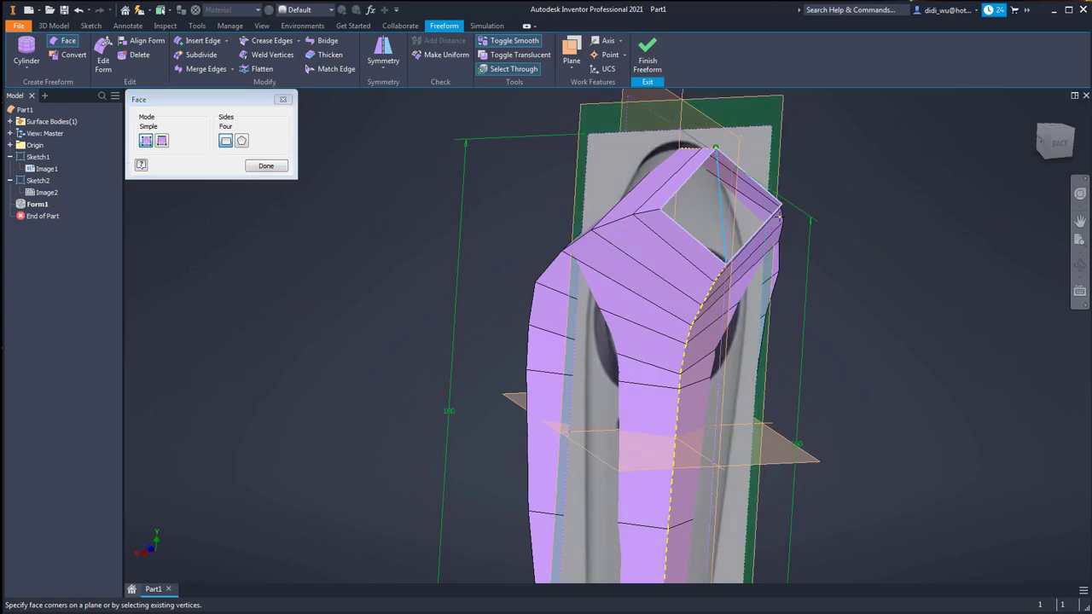
{"action": "left_click", "coordinate": [783, 204]}
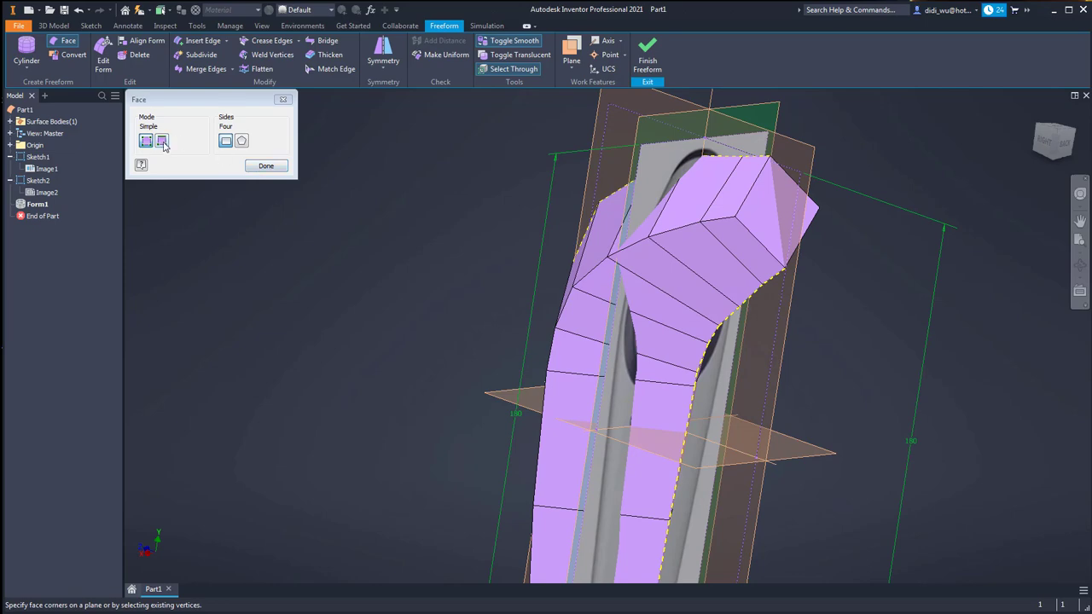
{"action": "left_click", "coordinate": [251, 168]}
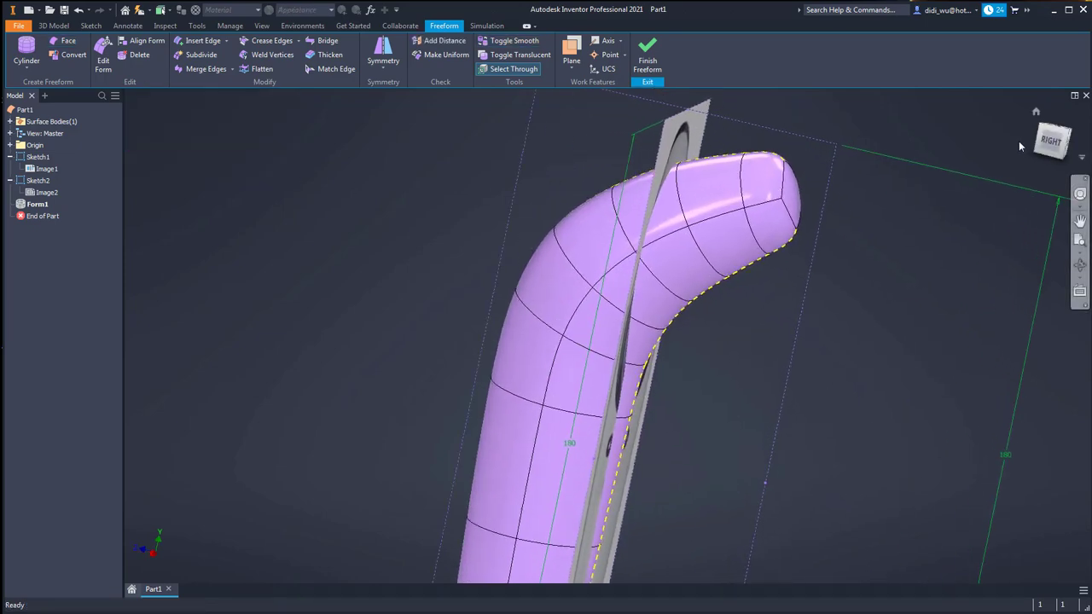
{"action": "left_click", "coordinate": [255, 42]}
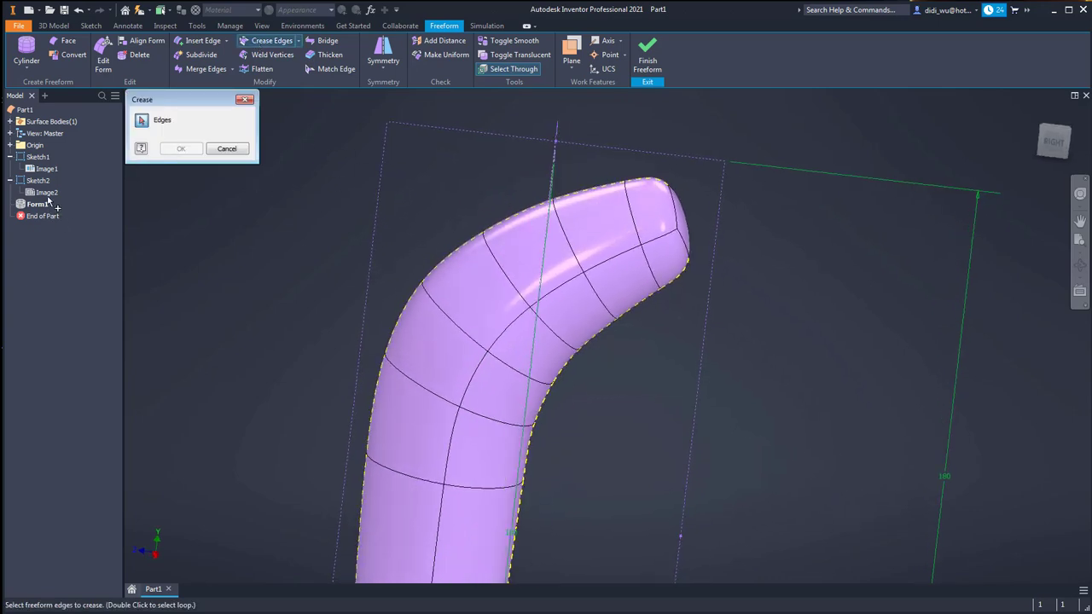
{"action": "key", "text": "Escape"}
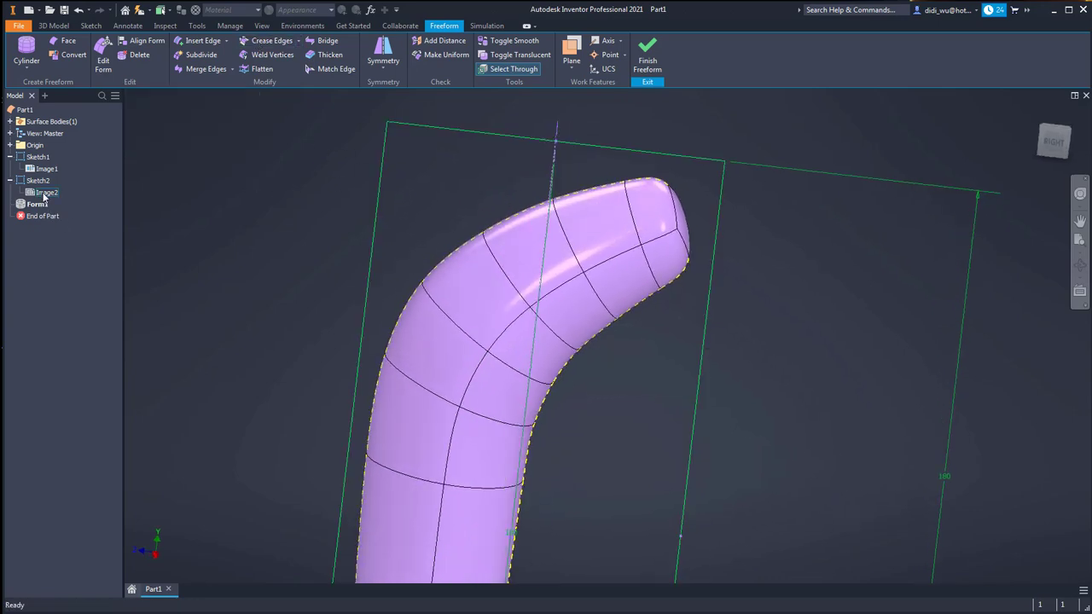
Show the side reference image again and view the freeform body squarely from the right side
{"action": "right_click", "coordinate": [44, 193]}
{"action": "left_click", "coordinate": [67, 269]}
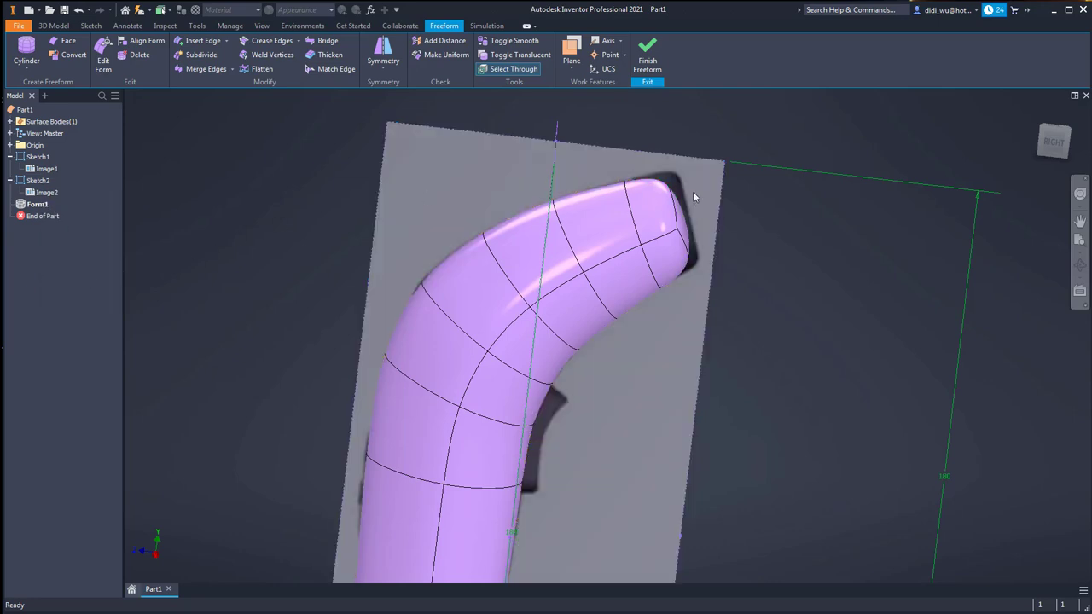
{"action": "left_click", "coordinate": [1054, 141]}
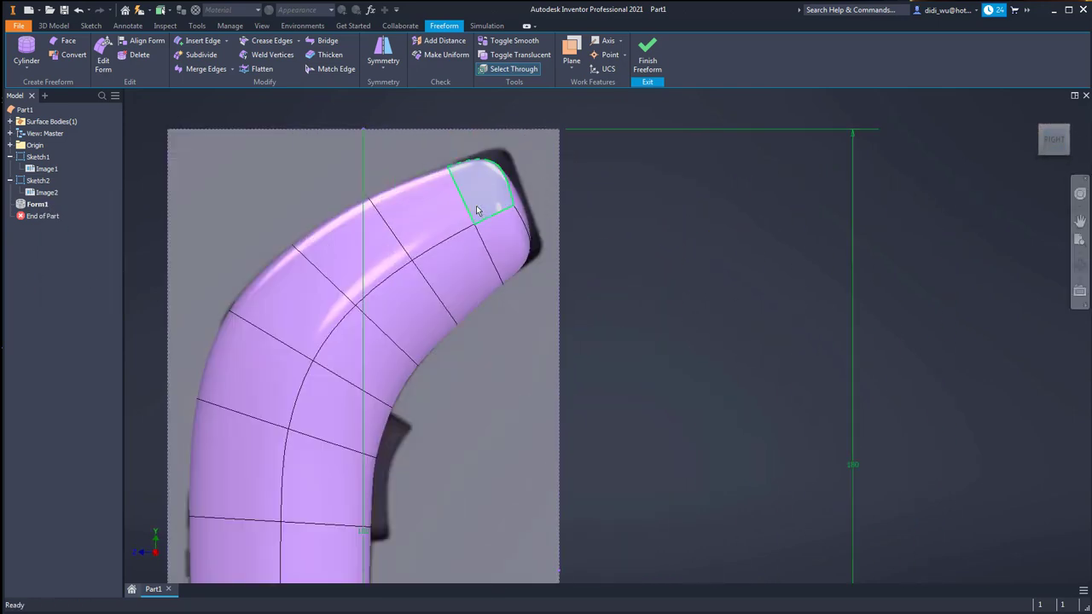
Crease the edge loop around the end face closing the body's upper end
{"action": "left_click", "coordinate": [261, 40]}
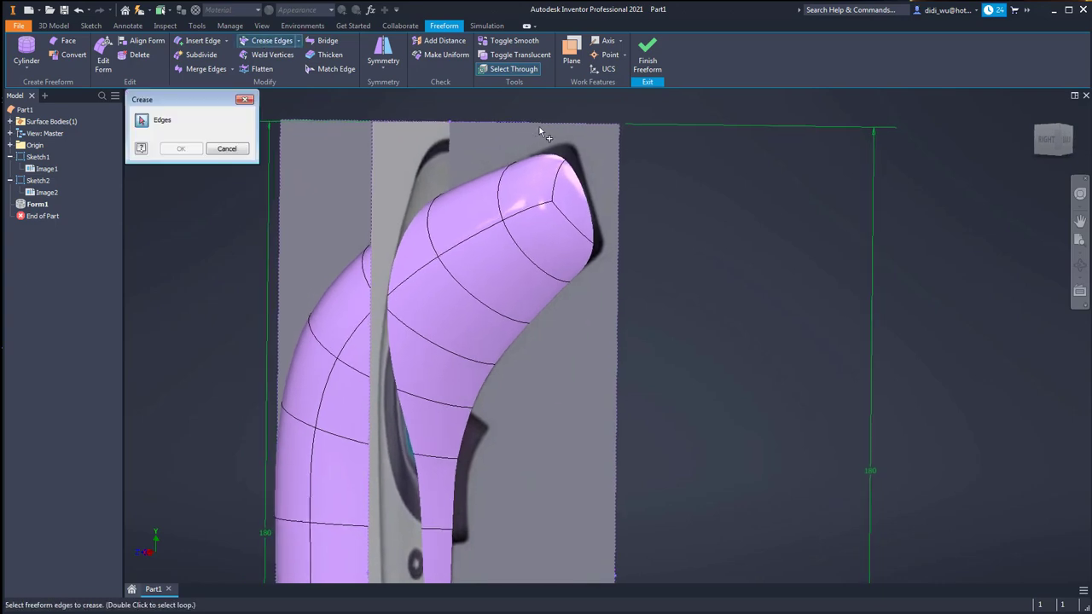
{"action": "left_click", "coordinate": [563, 181]}
{"action": "left_click", "coordinate": [567, 222]}
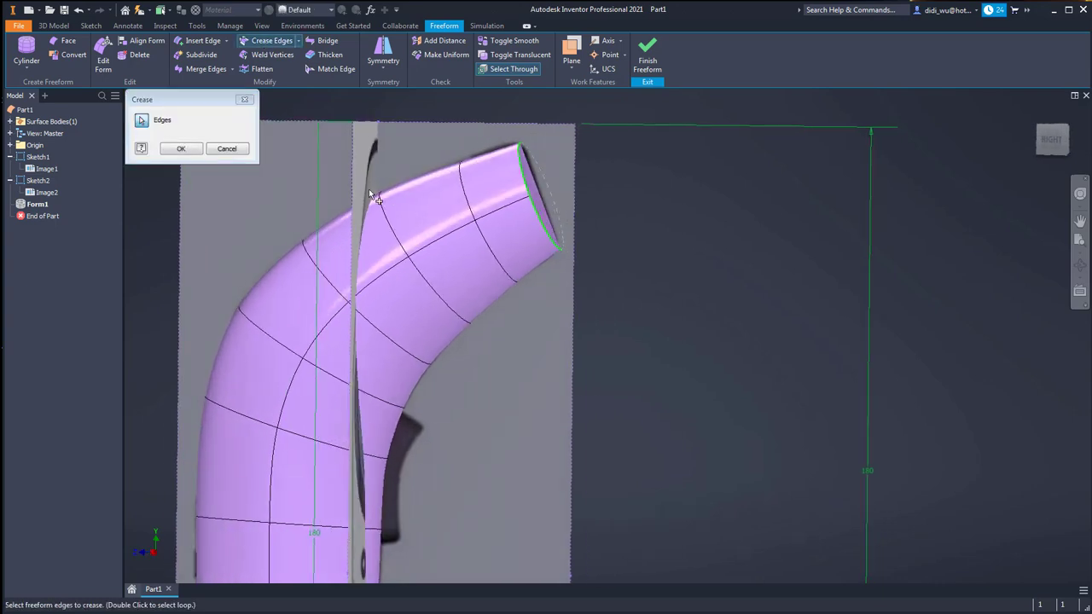
{"action": "left_click", "coordinate": [183, 150]}
{"action": "scroll", "coordinate": [804, 163], "scroll_direction": "down", "scroll_amount": 2}
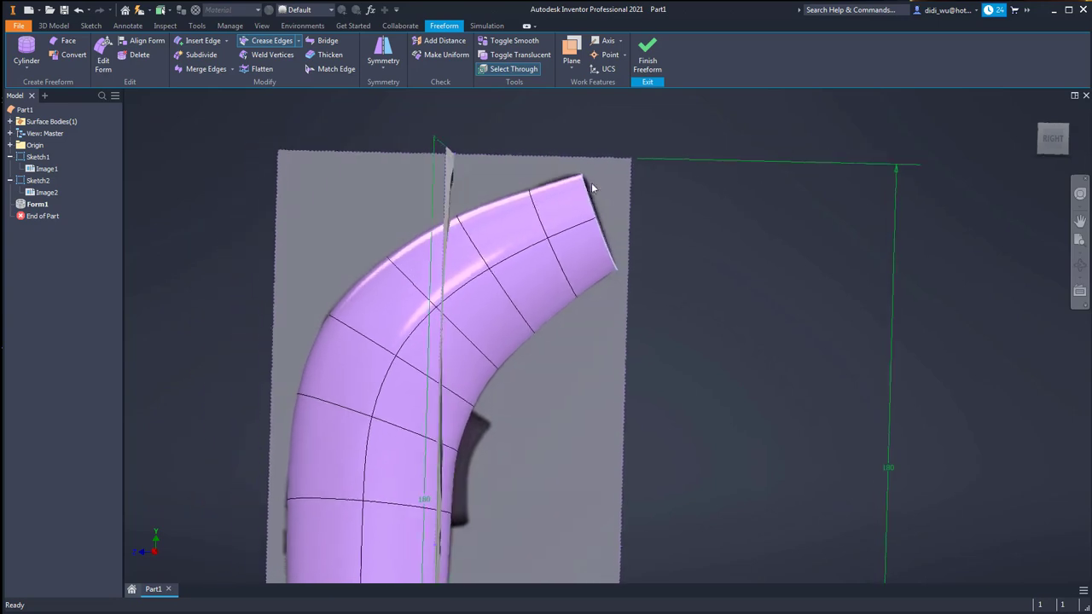
Check the creased body's full side profile against the reference image and finish the freeform
{"action": "scroll", "coordinate": [591, 183], "scroll_direction": "up", "scroll_amount": 6}
{"action": "left_click_drag", "start_coordinate": [1049, 143], "coordinate": [1032, 152]}
{"action": "scroll", "coordinate": [934, 164], "scroll_direction": "down", "scroll_amount": 7}
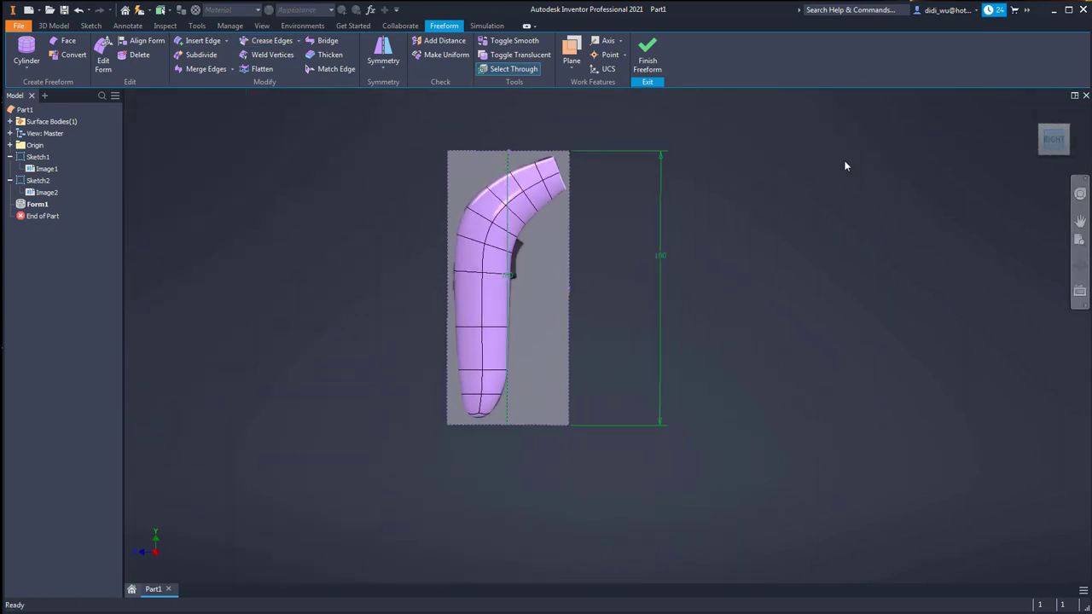
{"action": "scroll", "coordinate": [514, 203], "scroll_direction": "up", "scroll_amount": 2}
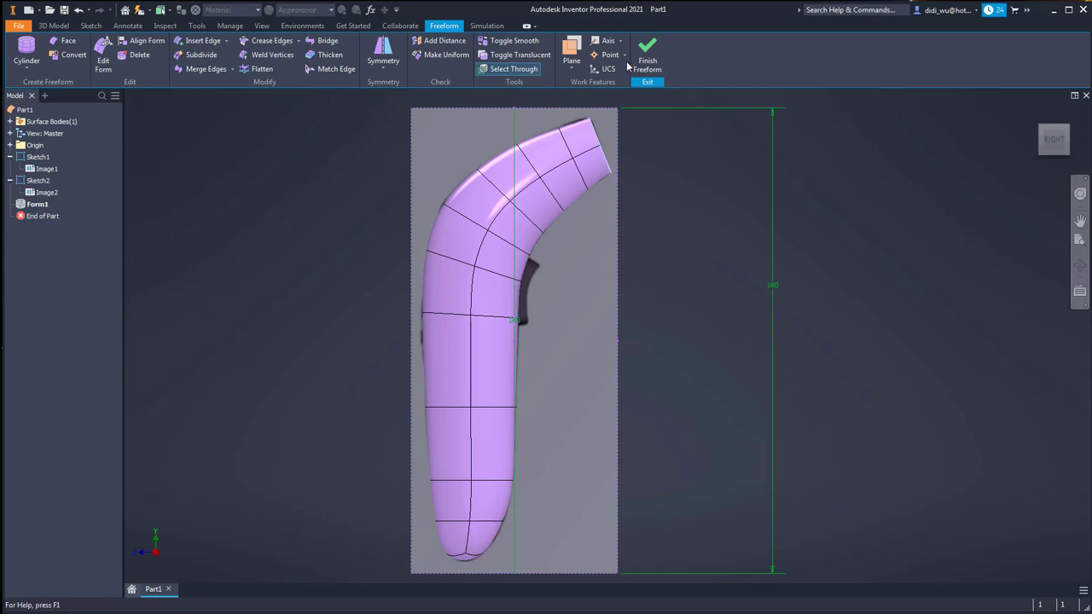
{"action": "key", "text": "F5"}
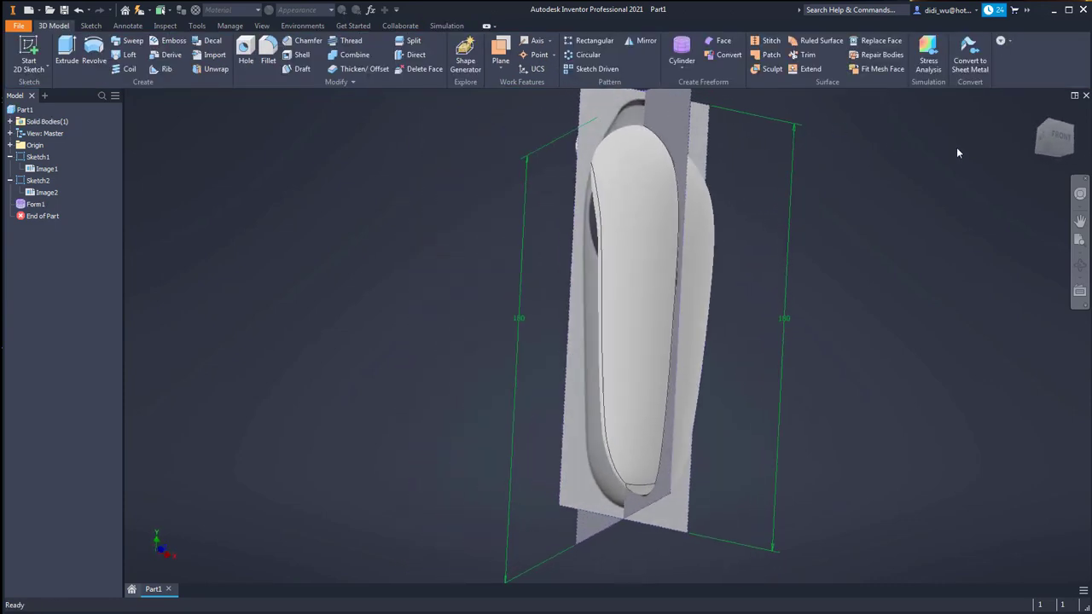
Fillet the edge loop around the body's upper end face with a 3 mm radius
{"action": "scroll", "coordinate": [956, 154], "scroll_direction": "down", "scroll_amount": 2}
{"action": "middle_click_drag", "start_coordinate": [717, 210], "coordinate": [410, 128], "text": "shift"}
{"action": "left_click", "coordinate": [268, 51]}
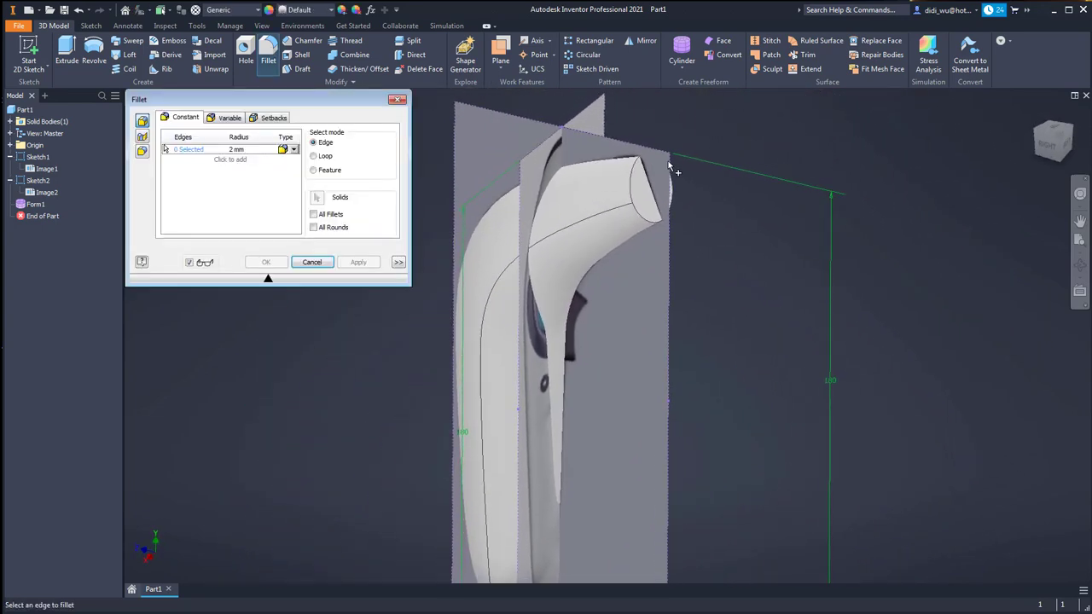
{"action": "left_click", "coordinate": [632, 168]}
{"action": "left_click", "coordinate": [1048, 140]}
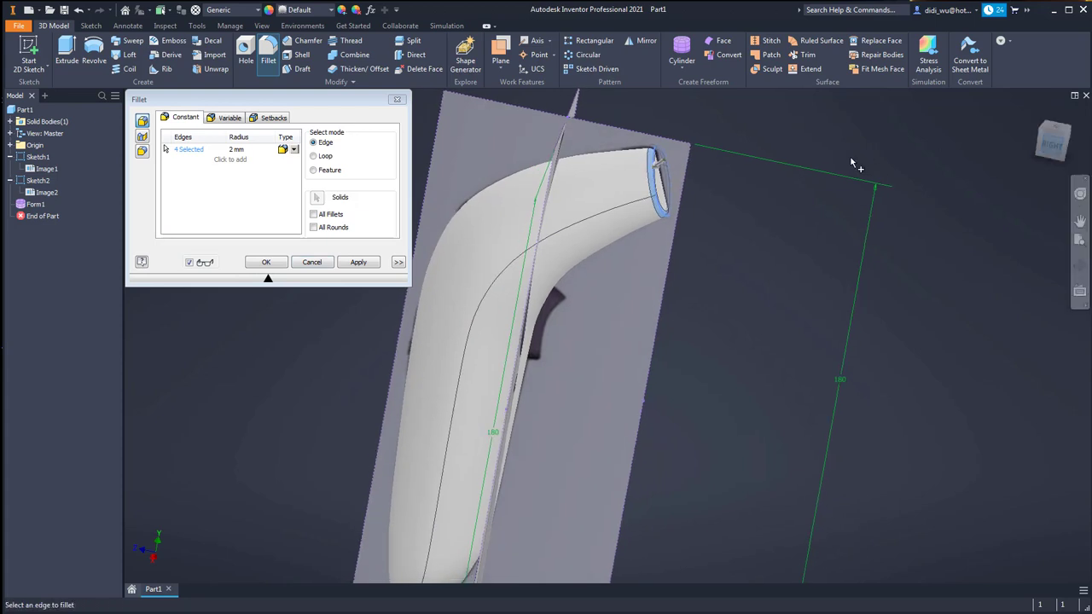
{"action": "scroll", "coordinate": [579, 149], "scroll_direction": "up", "scroll_amount": 5}
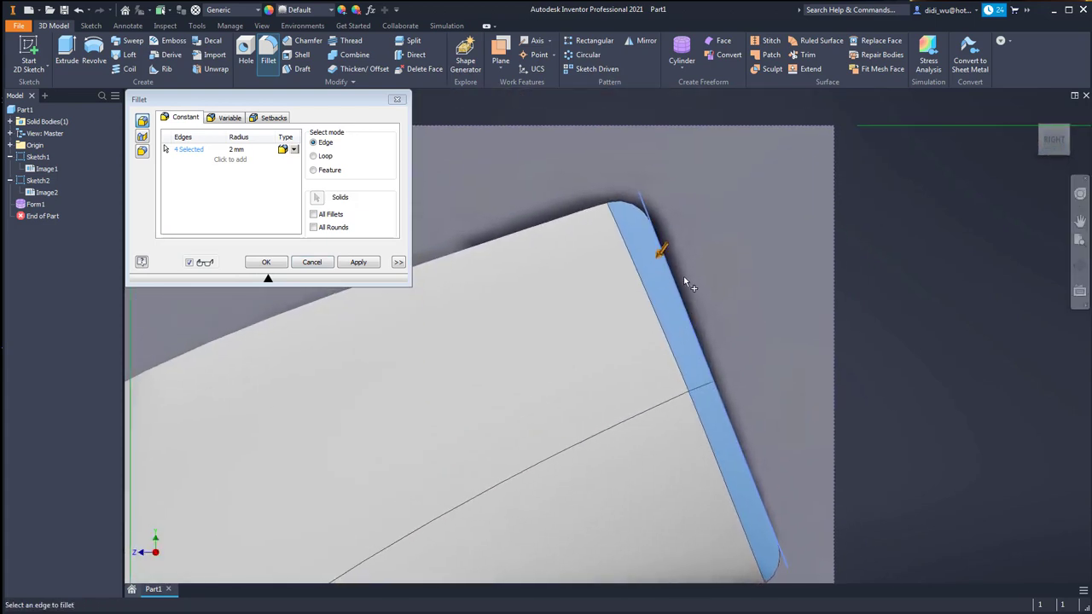
{"action": "left_click", "coordinate": [256, 149]}
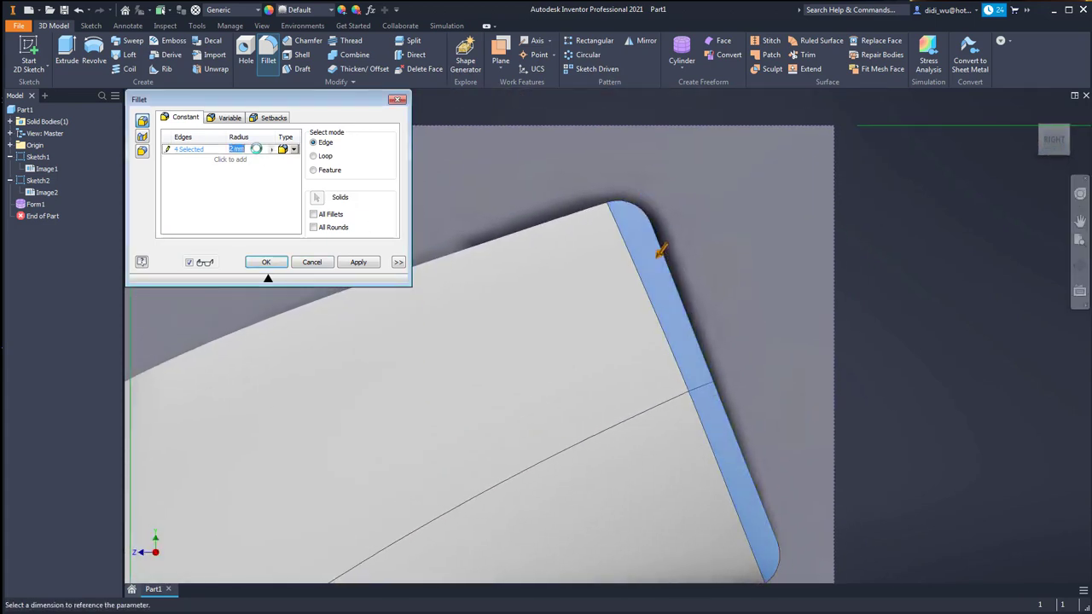
{"action": "type", "text": "3"}
{"action": "key", "text": "Return"}
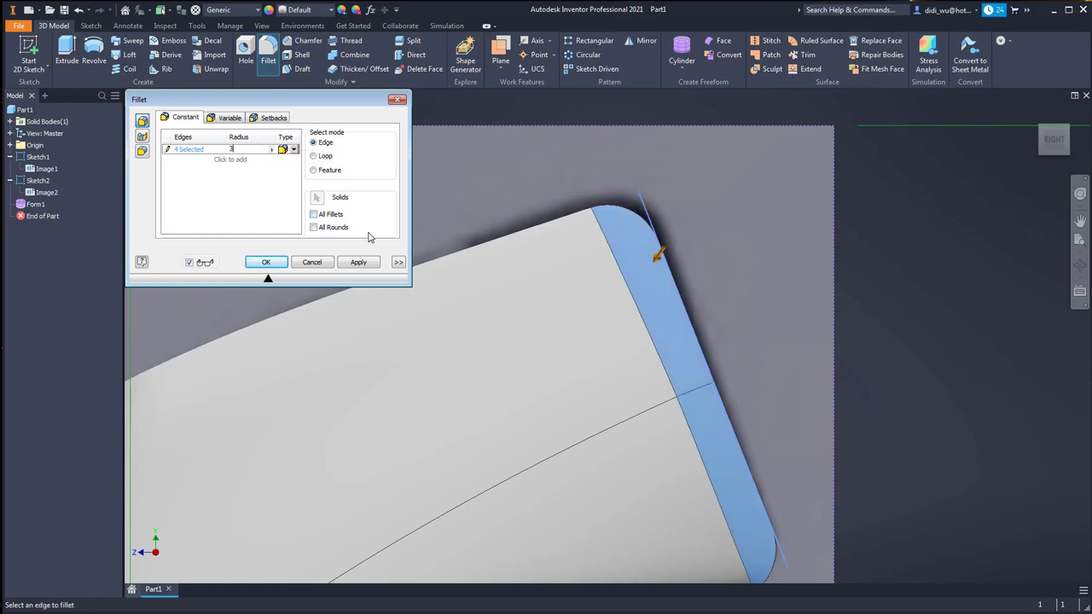
{"action": "key", "text": "Return"}
{"action": "scroll", "coordinate": [877, 295], "scroll_direction": "down", "scroll_amount": 10}
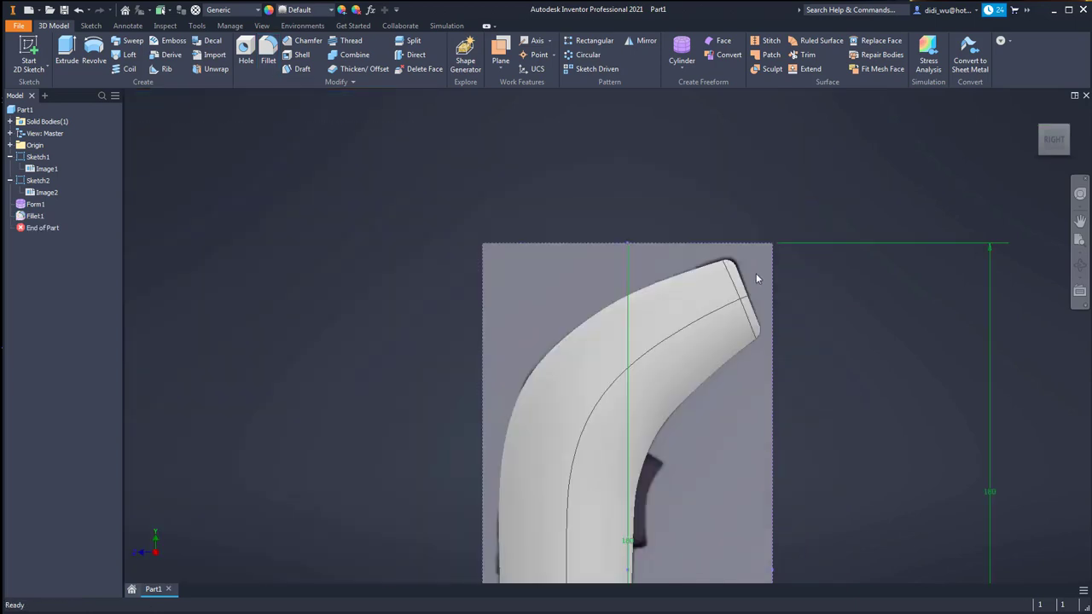
Start a new 2D sketch on the YZ plane
{"action": "middle_click_drag", "start_coordinate": [757, 271], "coordinate": [817, 266], "text": "shift"}
{"action": "middle_click_drag", "start_coordinate": [953, 199], "coordinate": [737, 456], "text": "shift"}
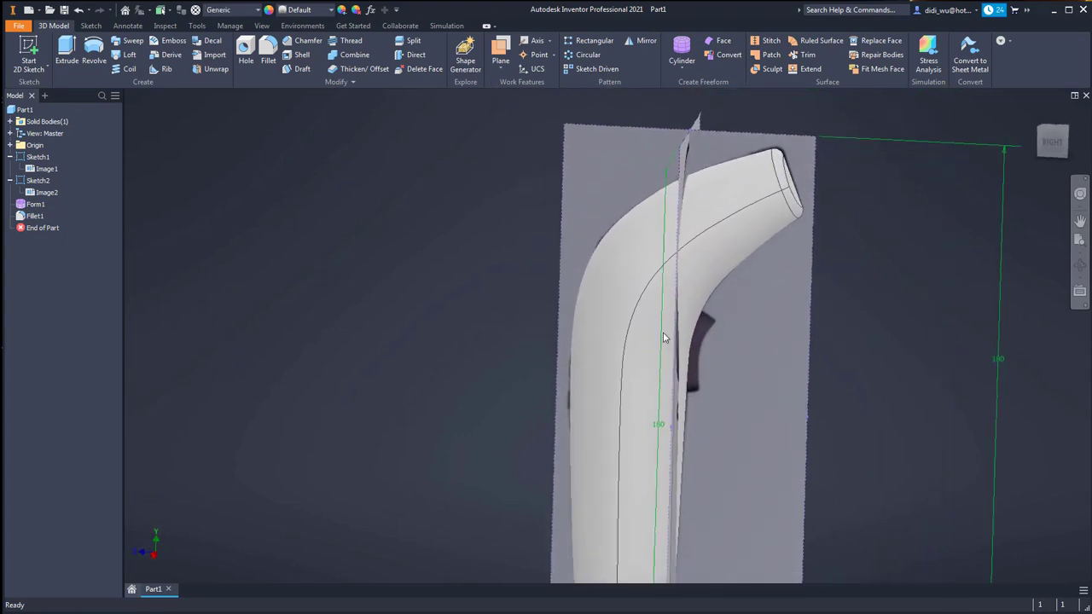
{"action": "left_click", "coordinate": [34, 53]}
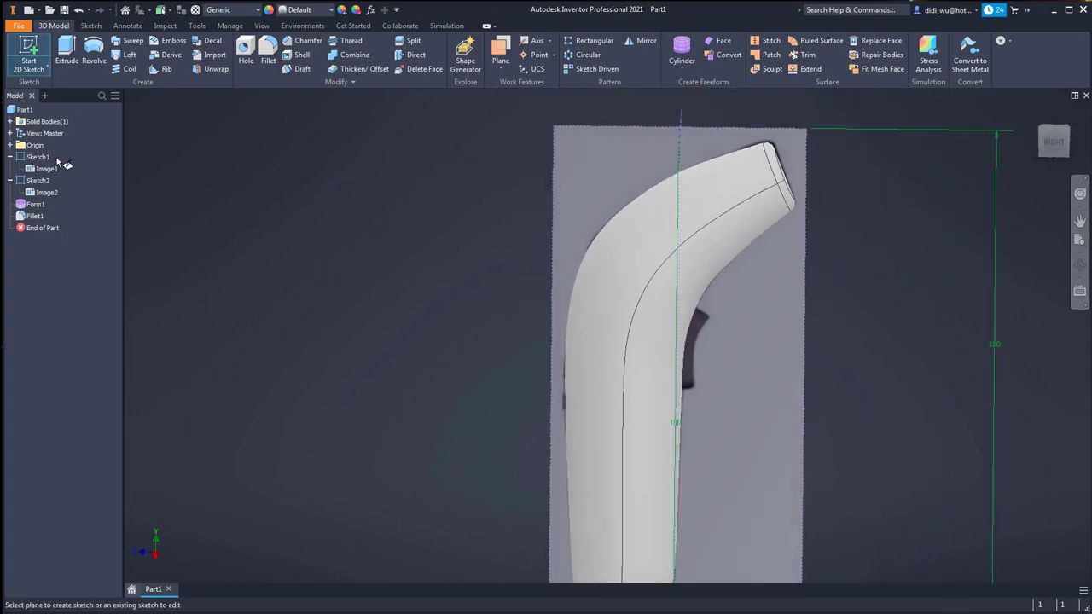
{"action": "left_click", "coordinate": [11, 145]}
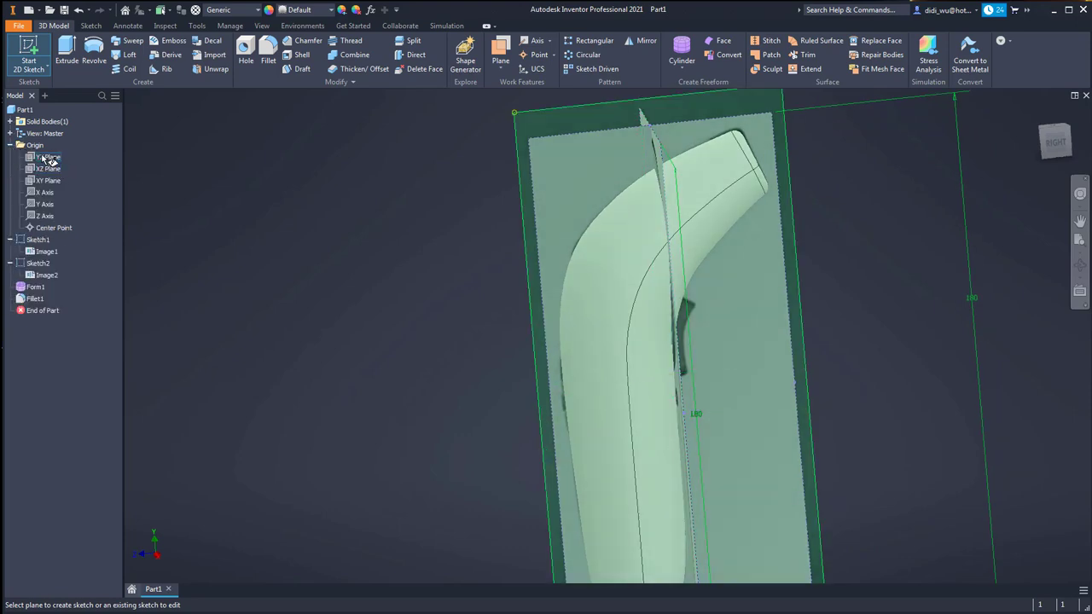
{"action": "left_click", "coordinate": [48, 157]}
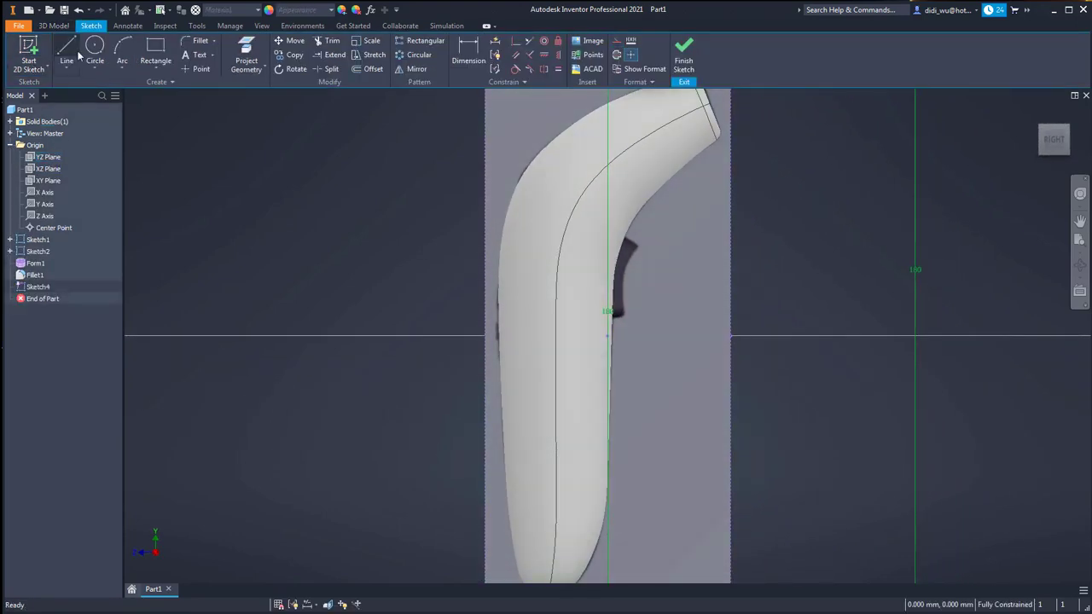
Sketch a slanted line about 7.1 mm long from inside the body along the dark button's upper edge in the side image
{"action": "left_click", "coordinate": [67, 53]}
{"action": "scroll", "coordinate": [658, 240], "scroll_direction": "up", "scroll_amount": 3}
{"action": "scroll", "coordinate": [658, 240], "scroll_direction": "up", "scroll_amount": 3}
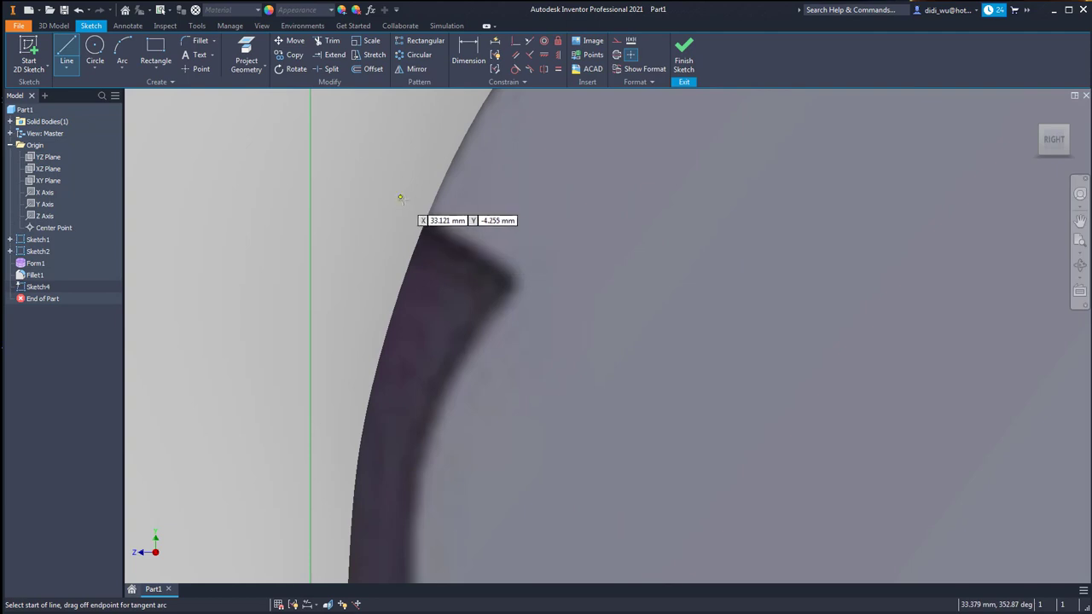
{"action": "left_click", "coordinate": [395, 195]}
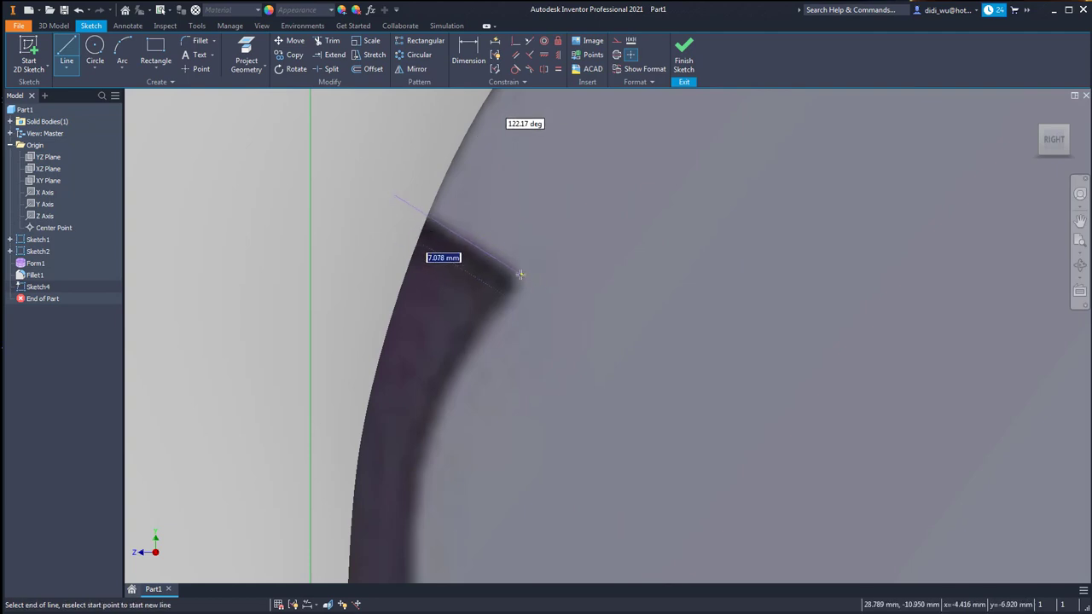
{"action": "scroll", "coordinate": [521, 273], "scroll_direction": "down", "scroll_amount": 3}
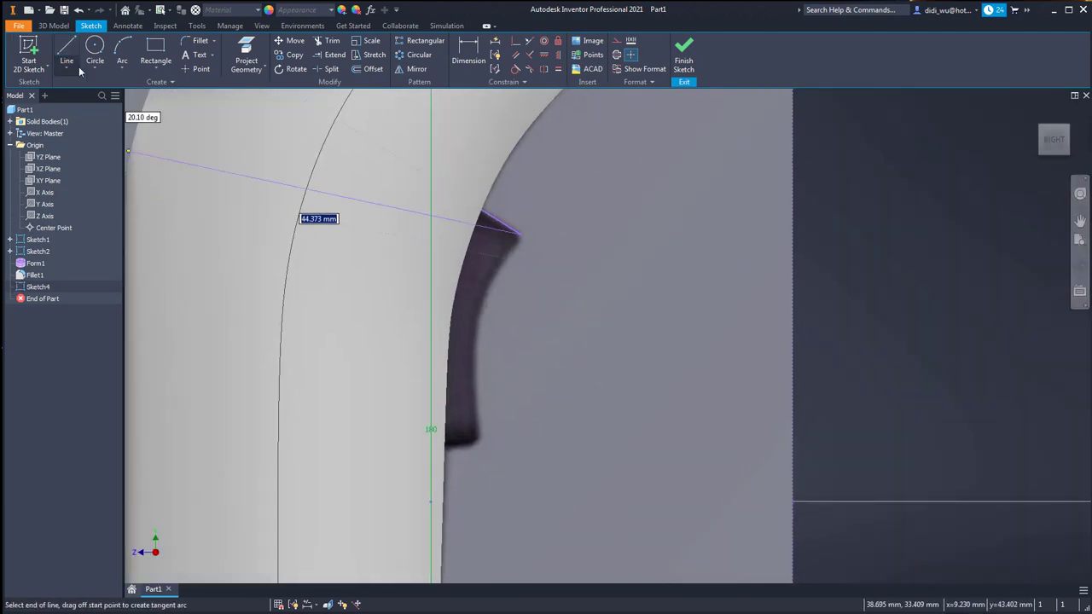
Sketch a line about 8.3 mm long between the inside of the body and the button's lower outer corner
{"action": "left_click", "coordinate": [66, 48]}
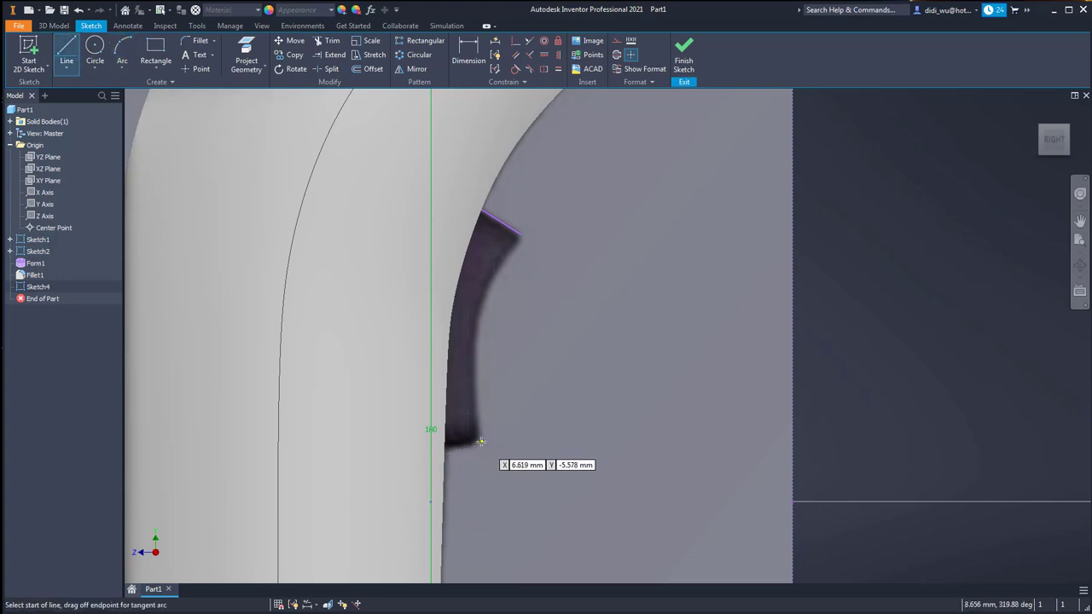
{"action": "left_click", "coordinate": [445, 446]}
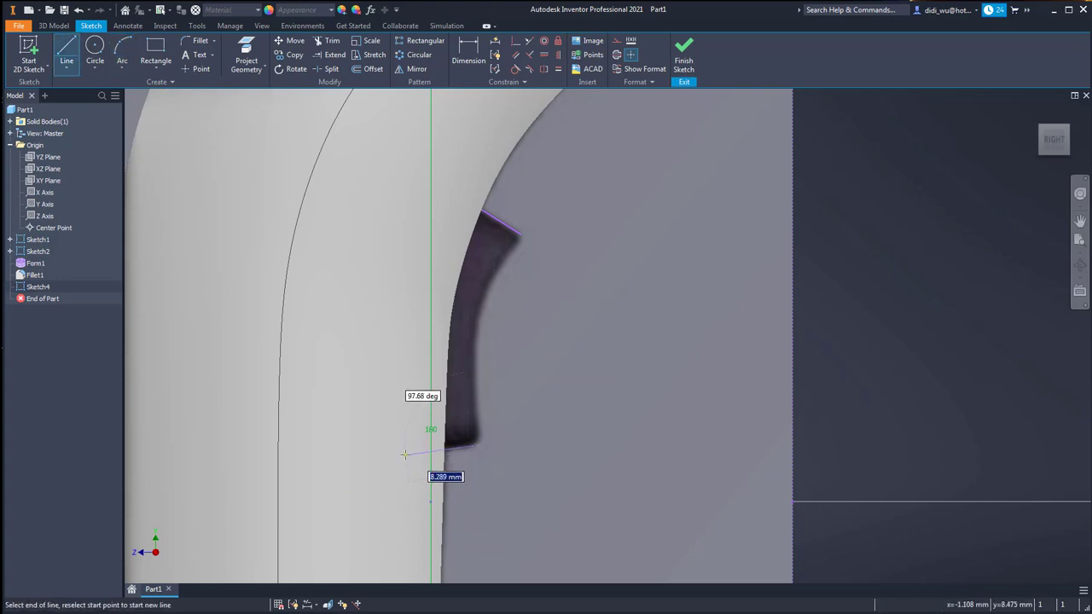
{"action": "double_click", "coordinate": [481, 444]}
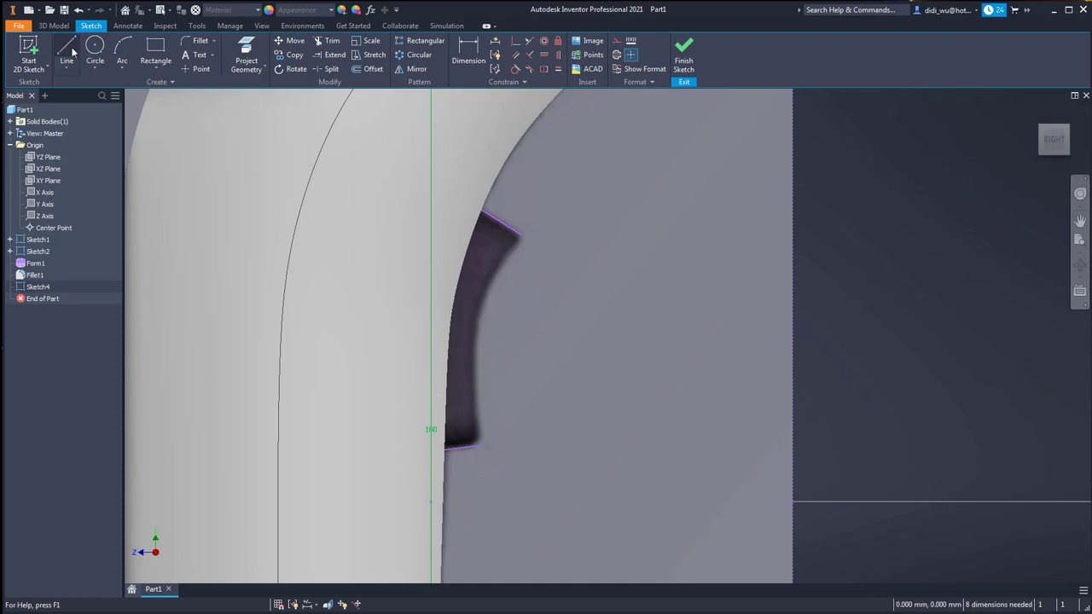
Trace the button's outer edge with a line about 6.7 mm long and a tangent arc of about 23.4 mm radius up to its upper corner
{"action": "left_click", "coordinate": [480, 444]}
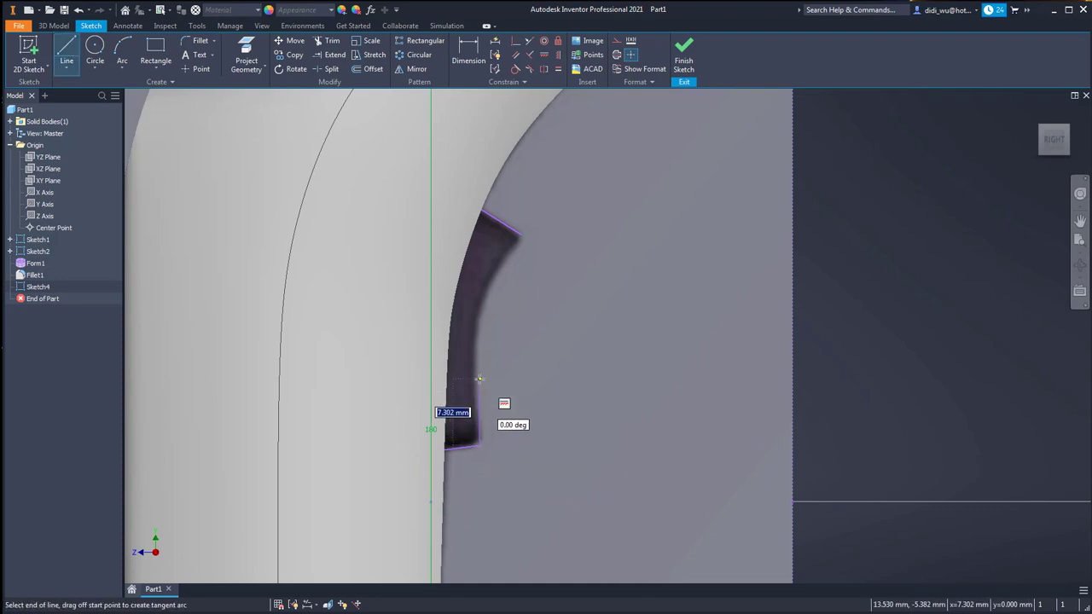
{"action": "scroll", "coordinate": [480, 377], "scroll_direction": "down", "scroll_amount": 5}
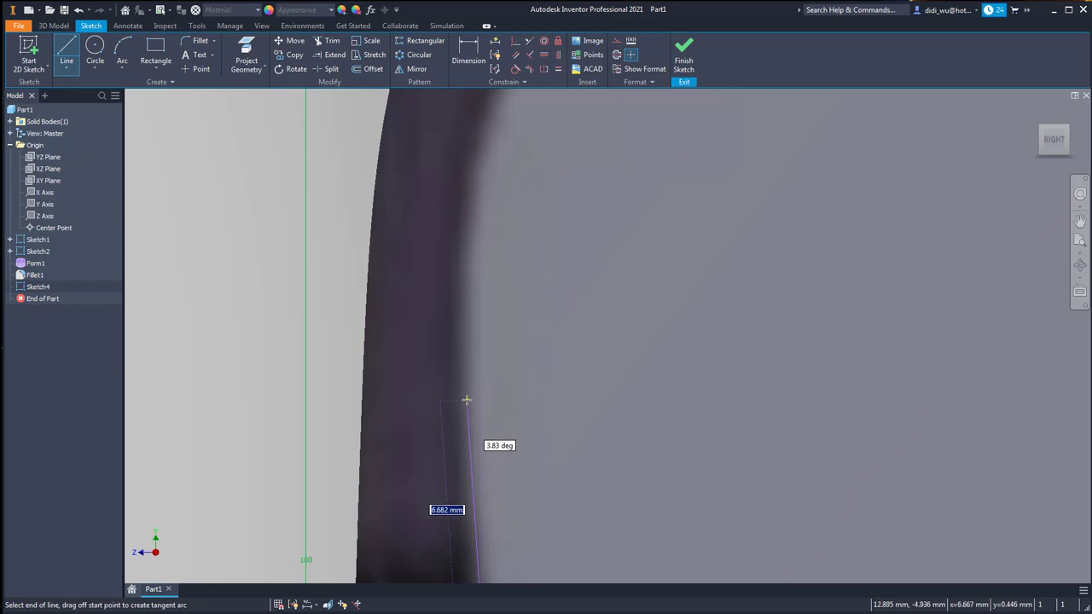
{"action": "scroll", "coordinate": [466, 399], "scroll_direction": "up", "scroll_amount": 5}
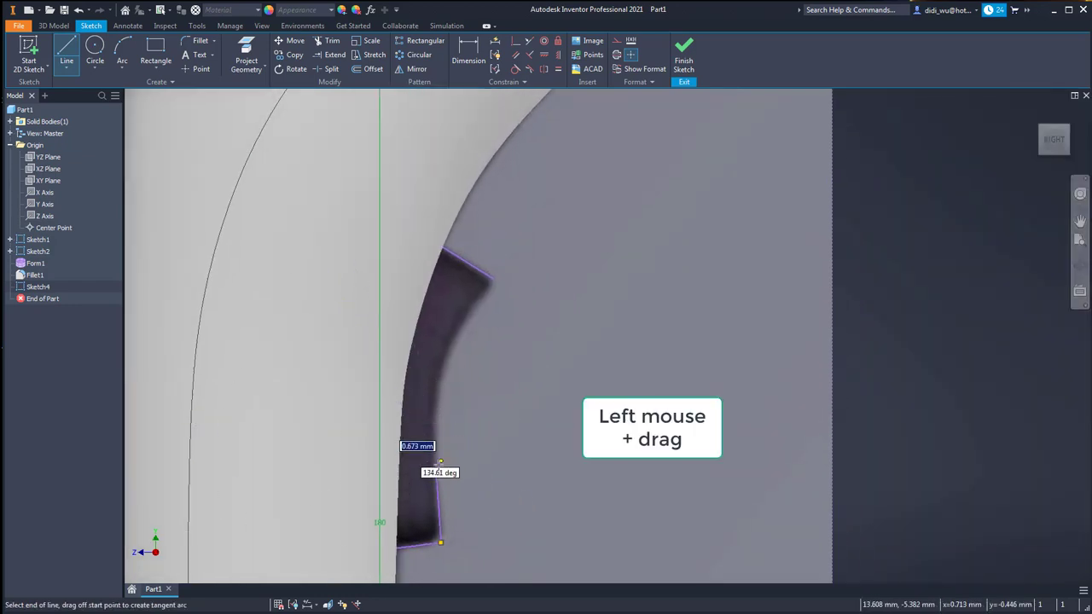
{"action": "left_click_drag", "start_coordinate": [438, 461], "coordinate": [468, 325]}
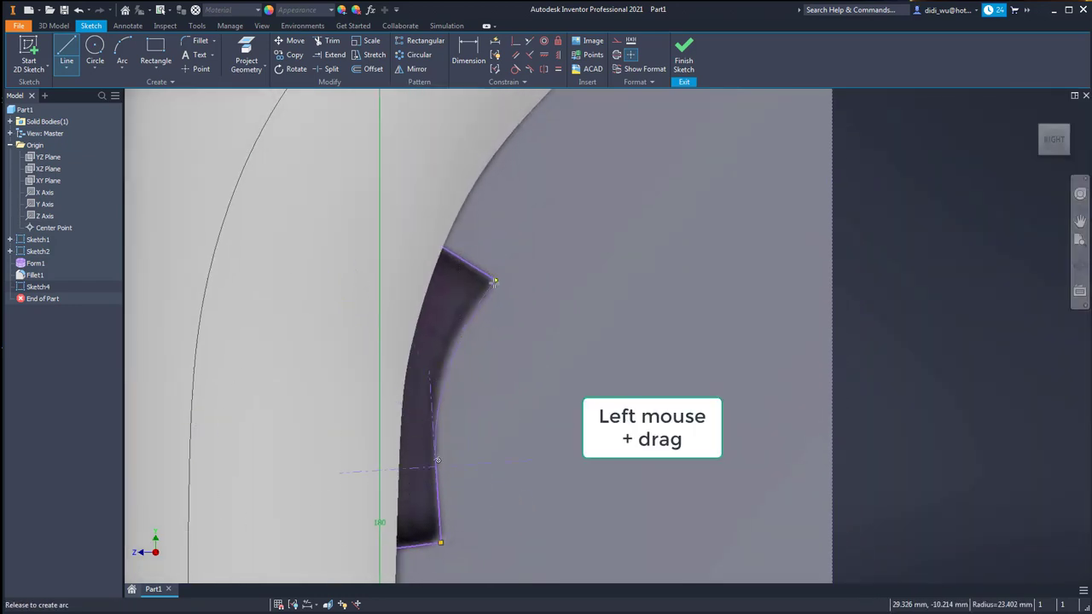
{"action": "left_click_drag", "start_coordinate": [493, 283], "coordinate": [497, 283]}
{"action": "scroll", "coordinate": [553, 267], "scroll_direction": "down", "scroll_amount": 5}
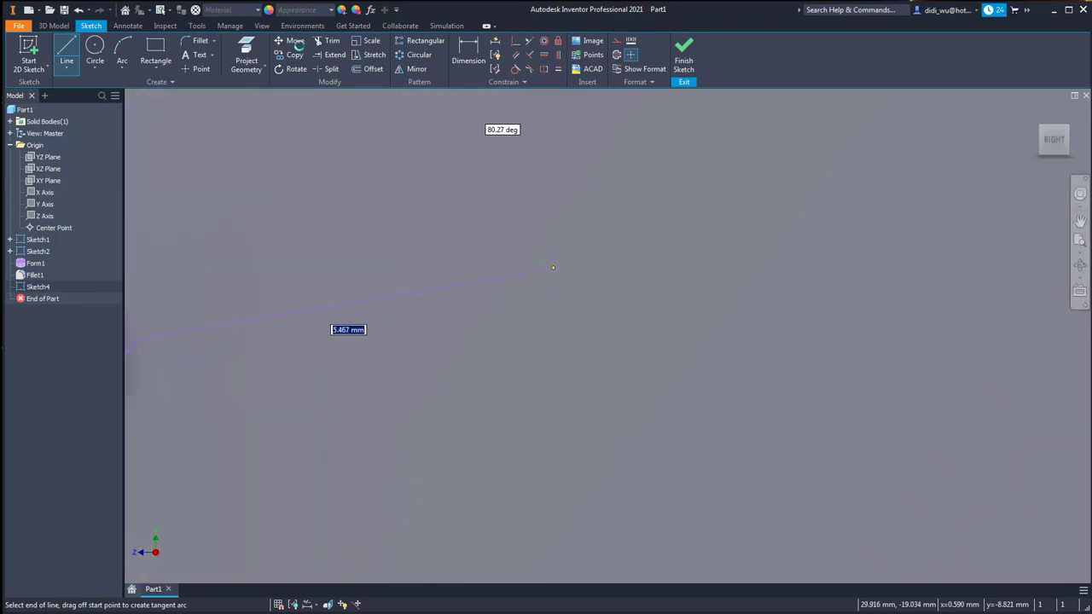
{"action": "key", "text": "Escape"}
Join the arc's open end to the upper line's outer endpoint with a Coincident constraint and adjust the arc to the button's edge
{"action": "scroll", "coordinate": [560, 395], "scroll_direction": "up", "scroll_amount": 3}
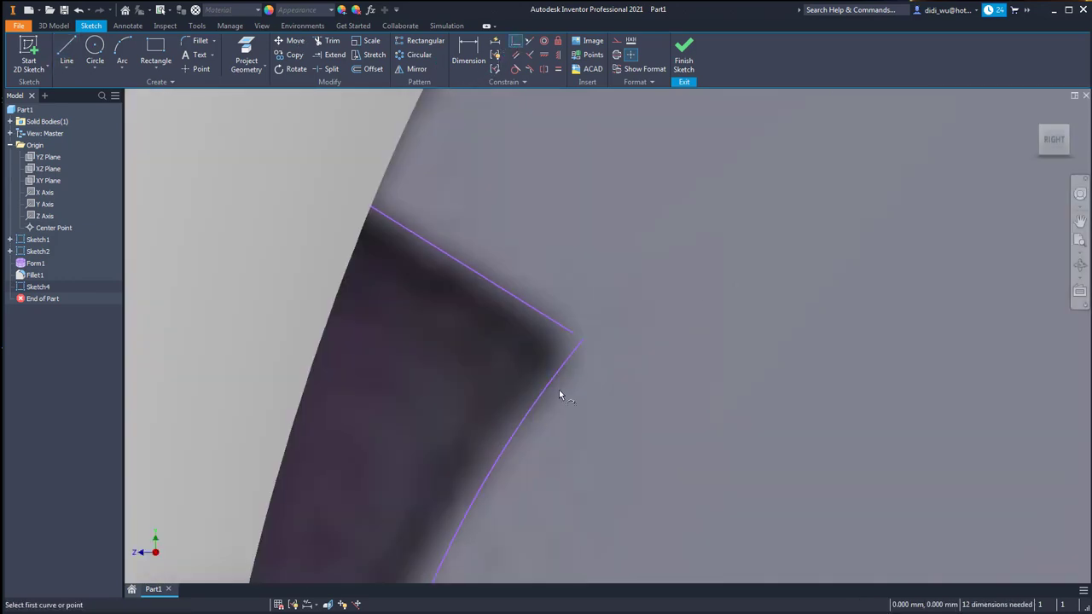
{"action": "left_click", "coordinate": [576, 339]}
{"action": "scroll", "coordinate": [598, 349], "scroll_direction": "up", "scroll_amount": 5}
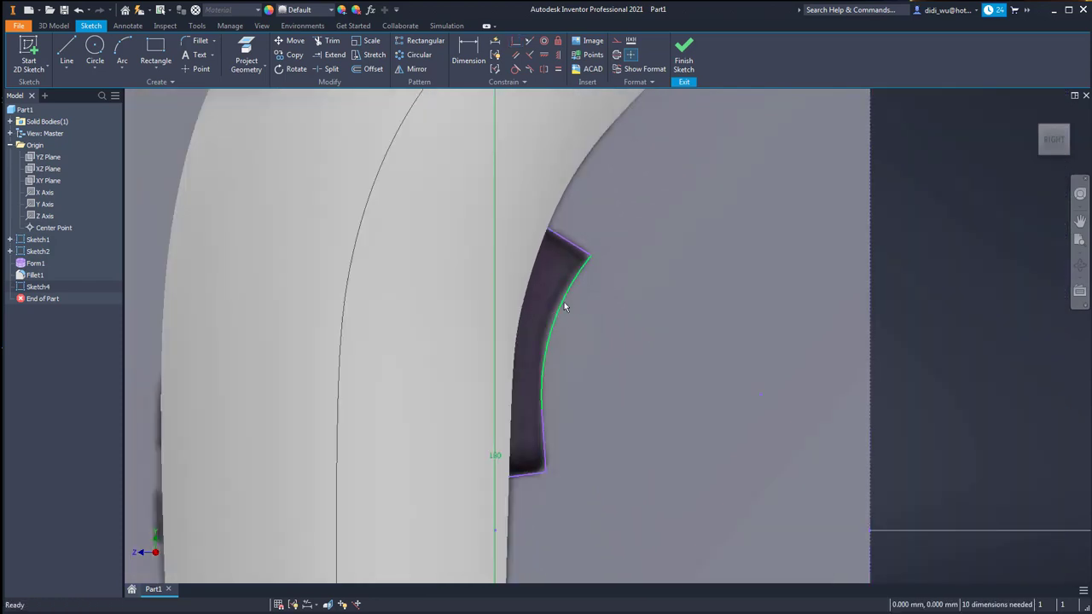
{"action": "left_click", "coordinate": [562, 297]}
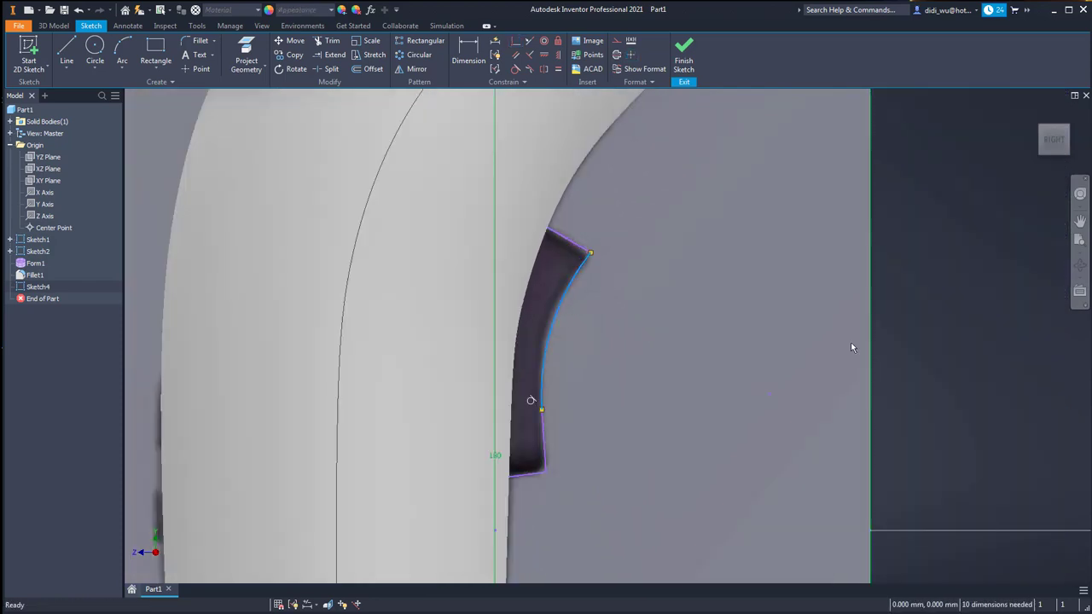
{"action": "left_click", "coordinate": [960, 323]}
Close the button profile inside the body with a three-point arc of about 34.4 mm radius and finish the sketch
{"action": "left_click", "coordinate": [128, 48]}
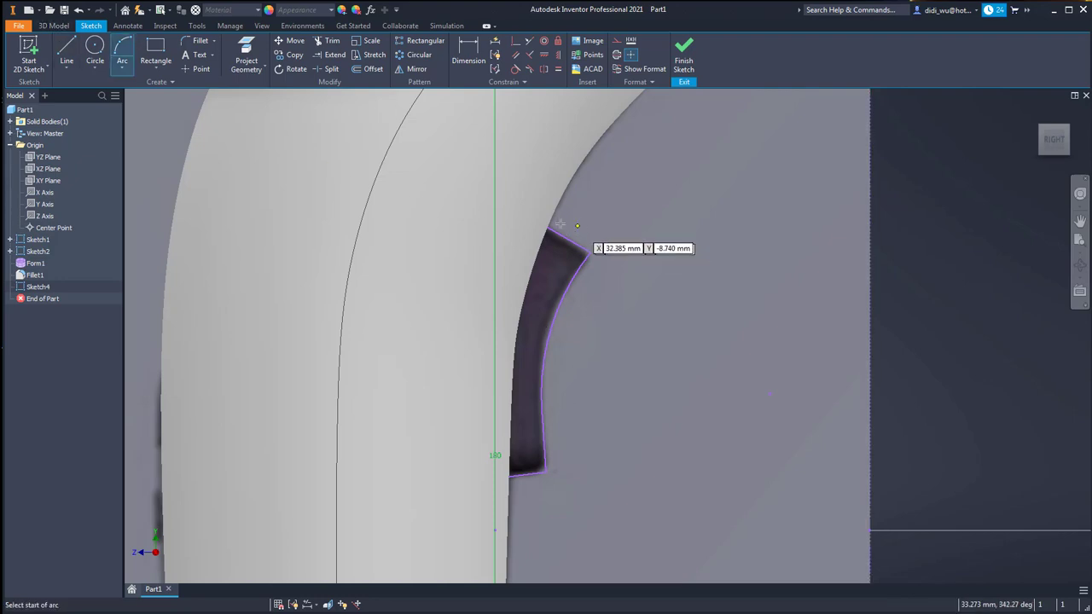
{"action": "left_click", "coordinate": [534, 220]}
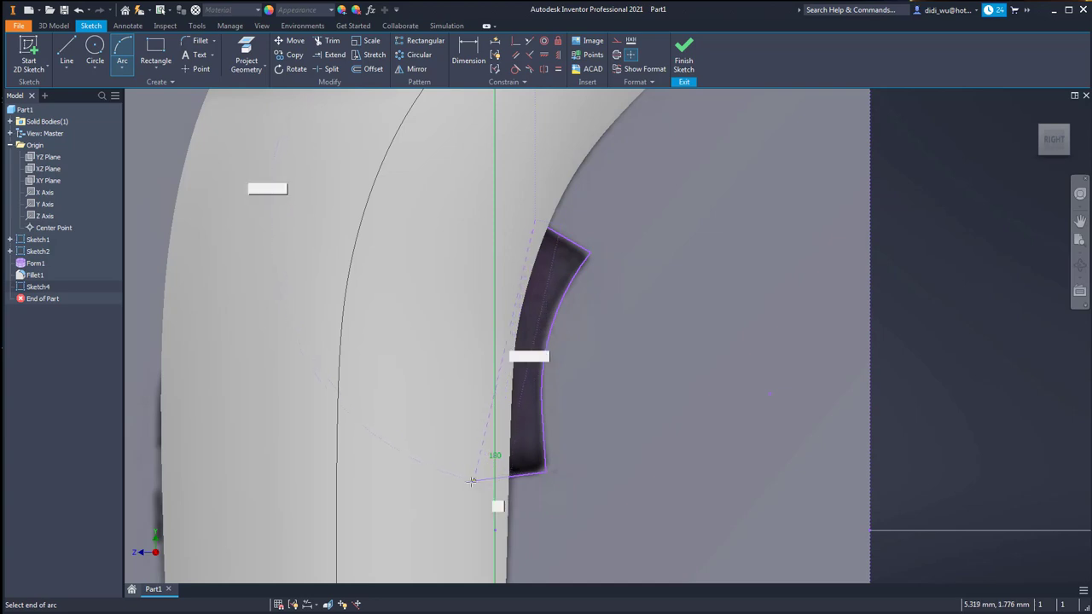
{"action": "left_click", "coordinate": [471, 482]}
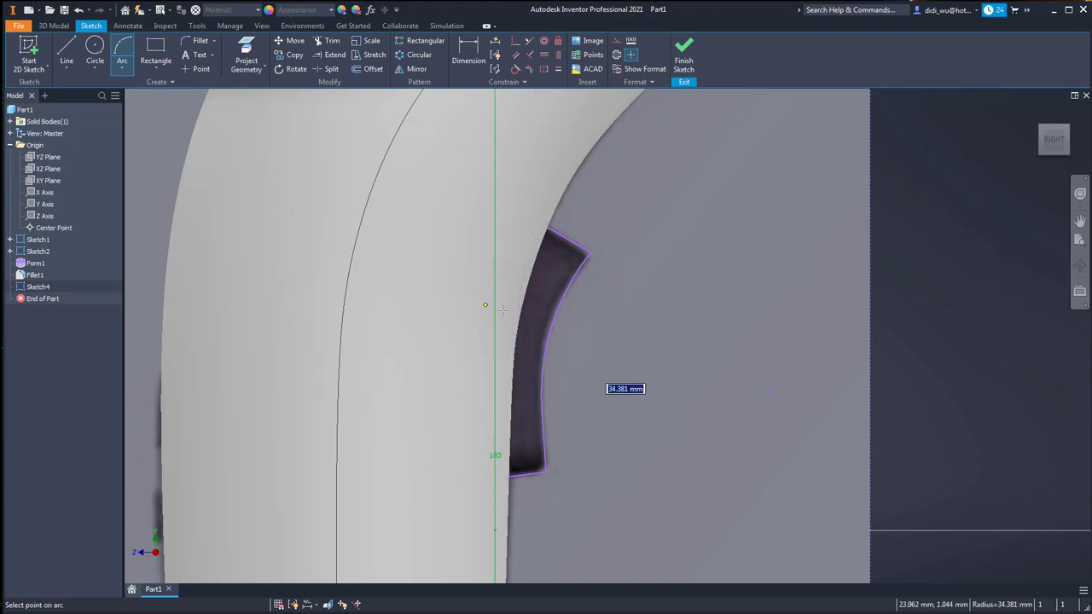
{"action": "left_click", "coordinate": [502, 311]}
{"action": "key", "text": "Escape"}
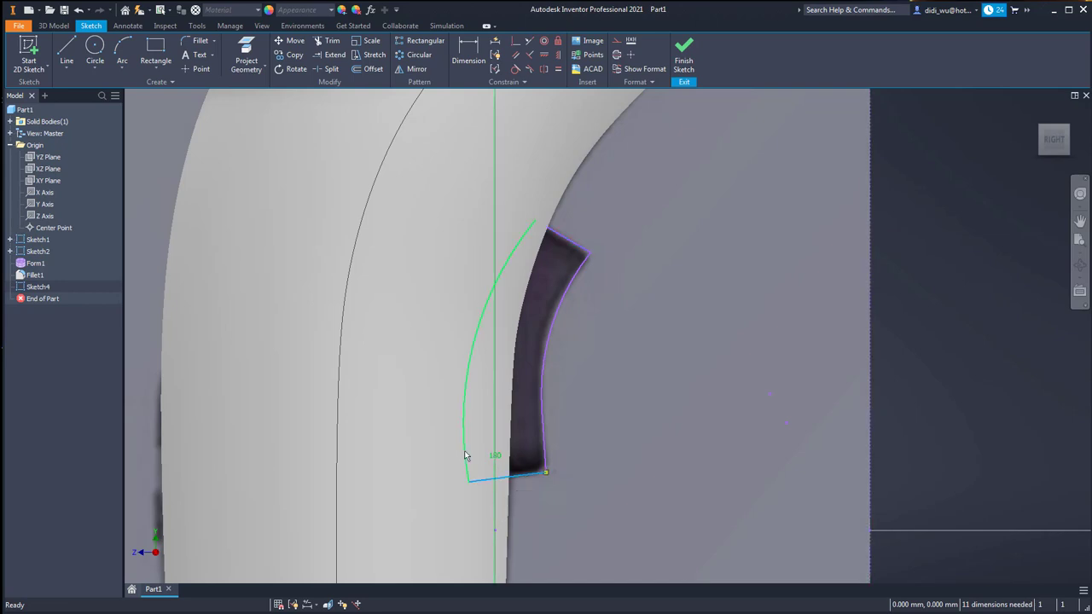
{"action": "left_click", "coordinate": [465, 452]}
{"action": "left_click", "coordinate": [684, 57]}
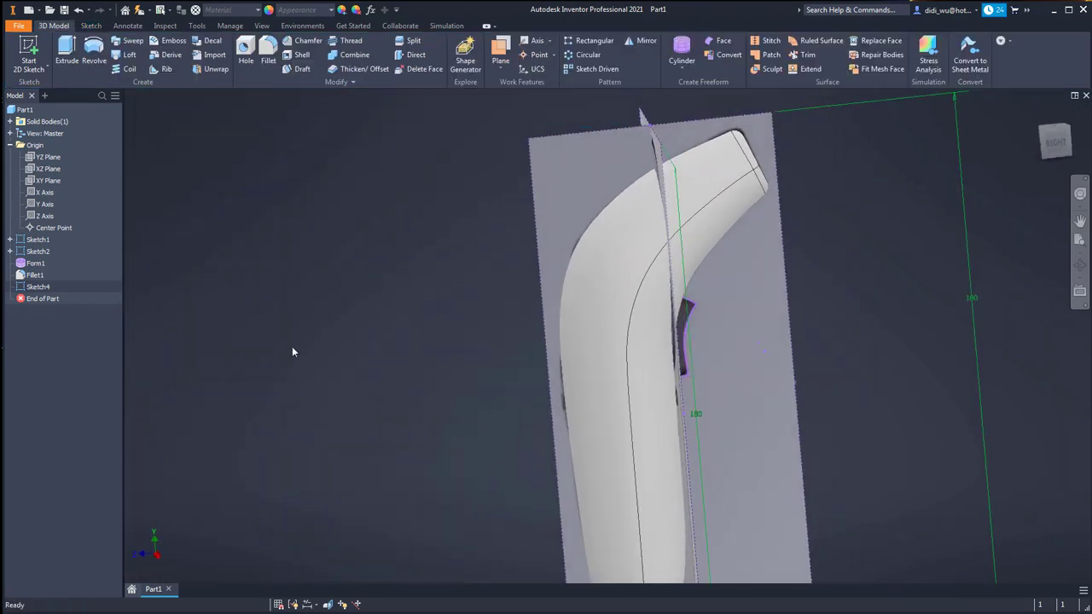
Extrude the closed button profile symmetrically about its sketch plane with a total distance of 8 mm, joining it to the body
{"action": "left_click", "coordinate": [66, 51]}
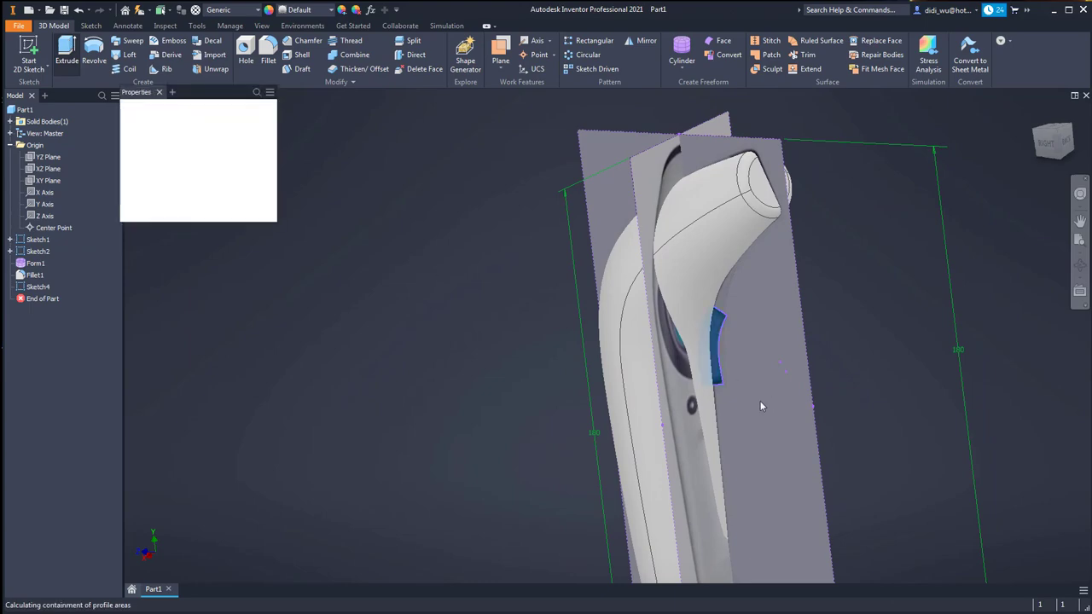
{"action": "scroll", "coordinate": [758, 359], "scroll_direction": "up", "scroll_amount": 3}
{"action": "middle_click_drag", "start_coordinate": [760, 359], "coordinate": [804, 383], "text": "shift"}
{"action": "left_click", "coordinate": [1054, 142]}
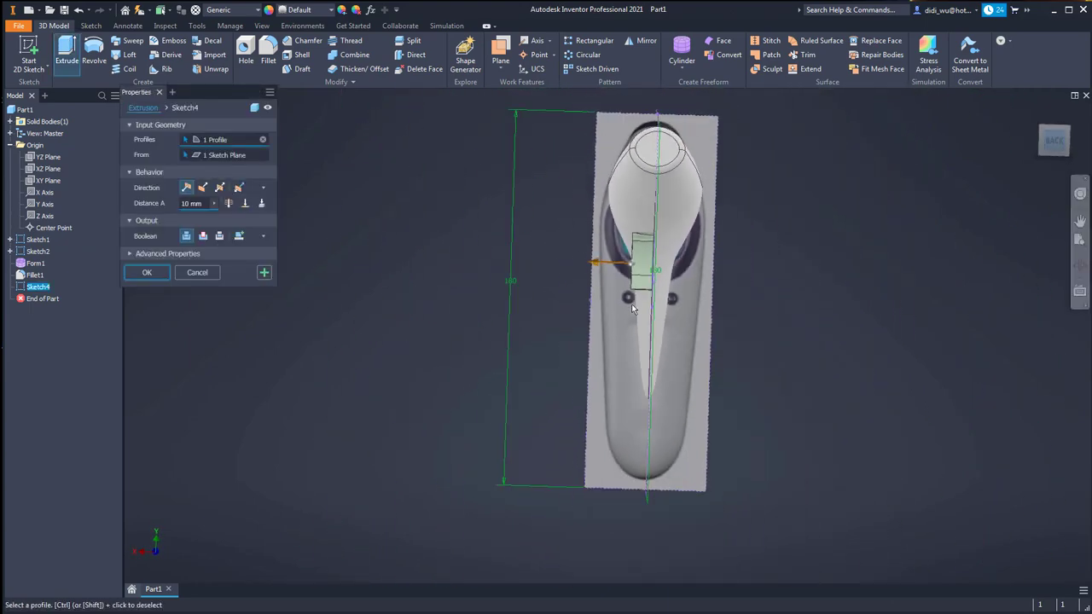
{"action": "scroll", "coordinate": [551, 228], "scroll_direction": "up", "scroll_amount": 4}
{"action": "left_click", "coordinate": [220, 188]}
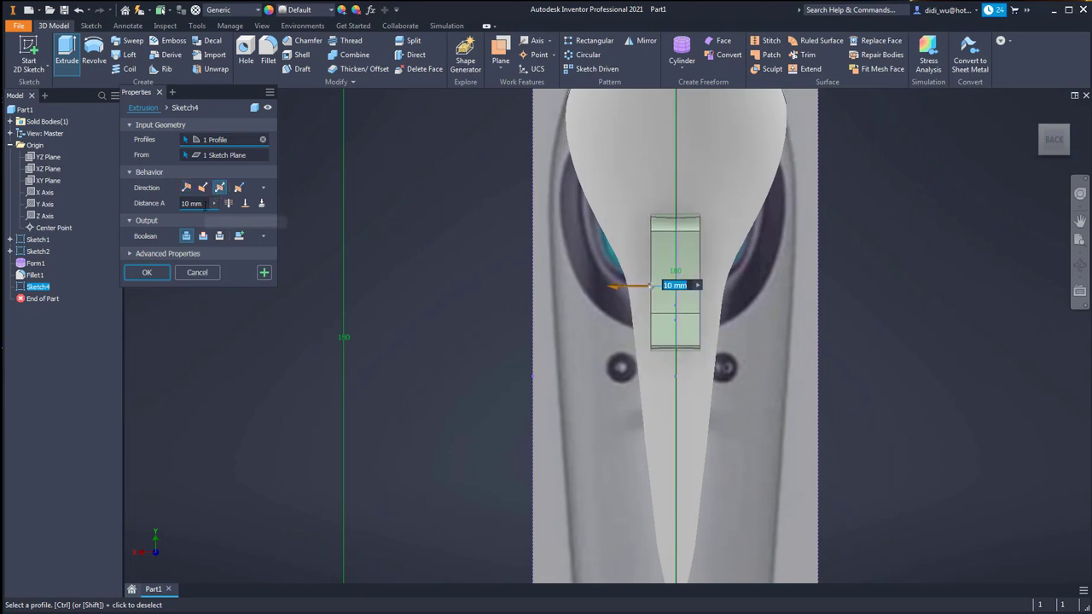
{"action": "type", "text": "8"}
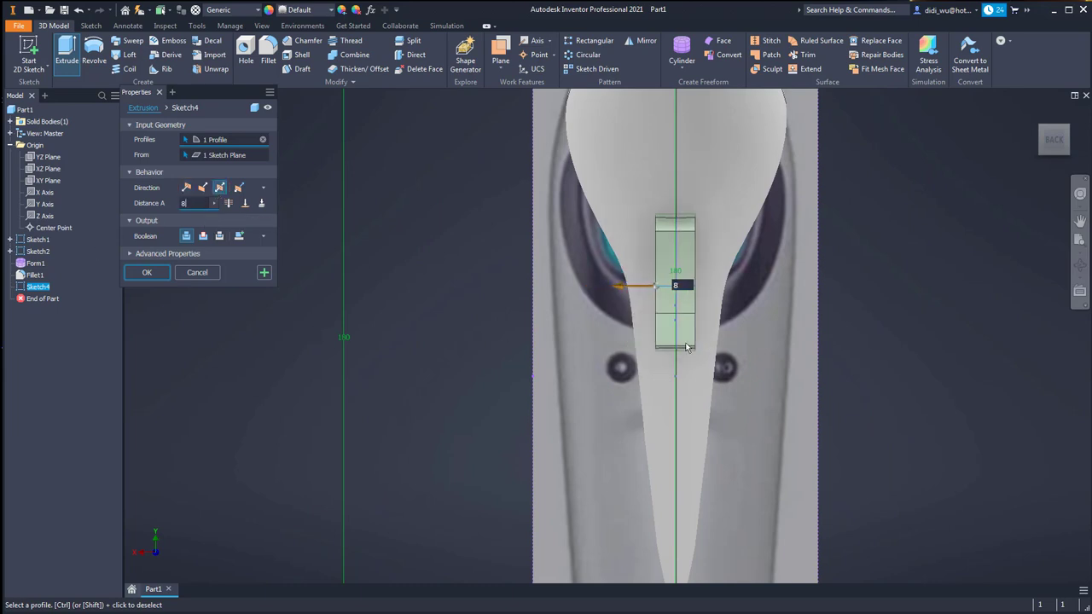
{"action": "middle_click_drag", "start_coordinate": [685, 346], "coordinate": [767, 324], "text": "shift"}
{"action": "left_click", "coordinate": [165, 271]}
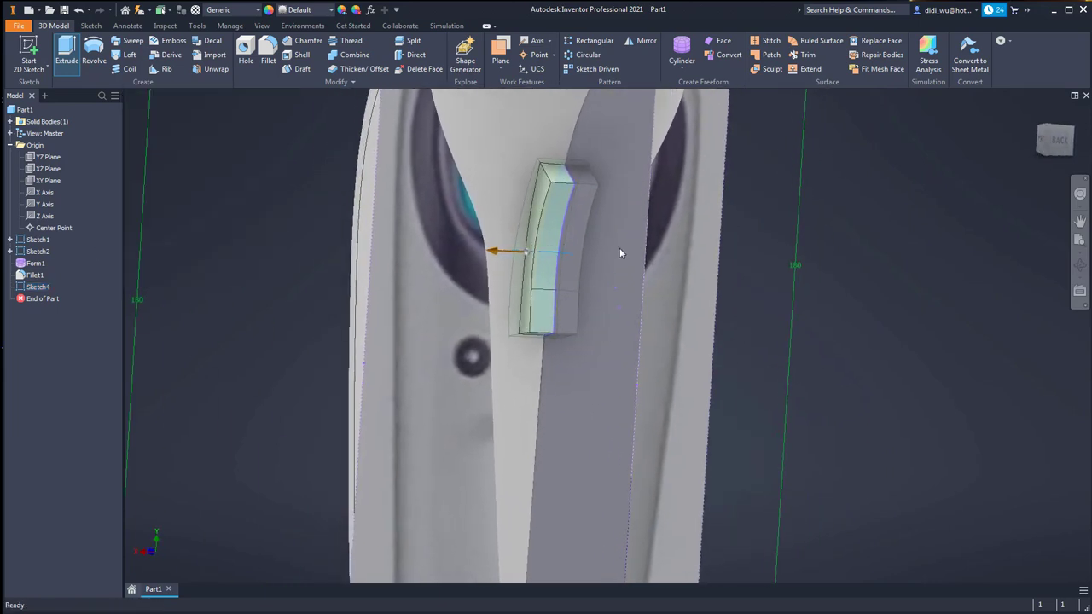
Inspect the extruded button on the body and save the part as Thermometer.ipt
{"action": "middle_click_drag", "start_coordinate": [619, 253], "coordinate": [162, 45], "text": "shift"}
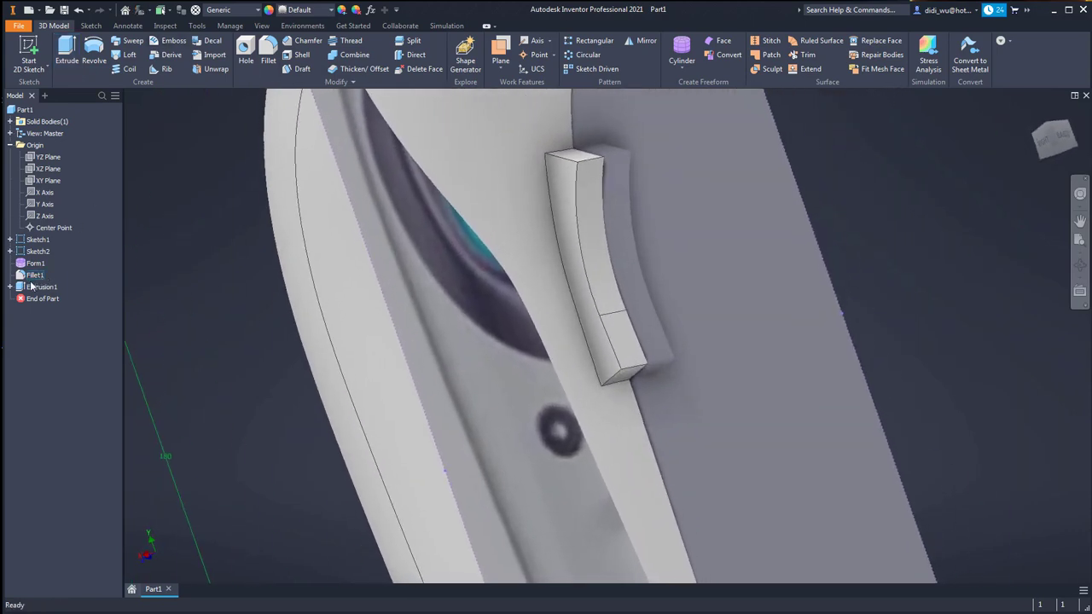
{"action": "left_click", "coordinate": [416, 148]}
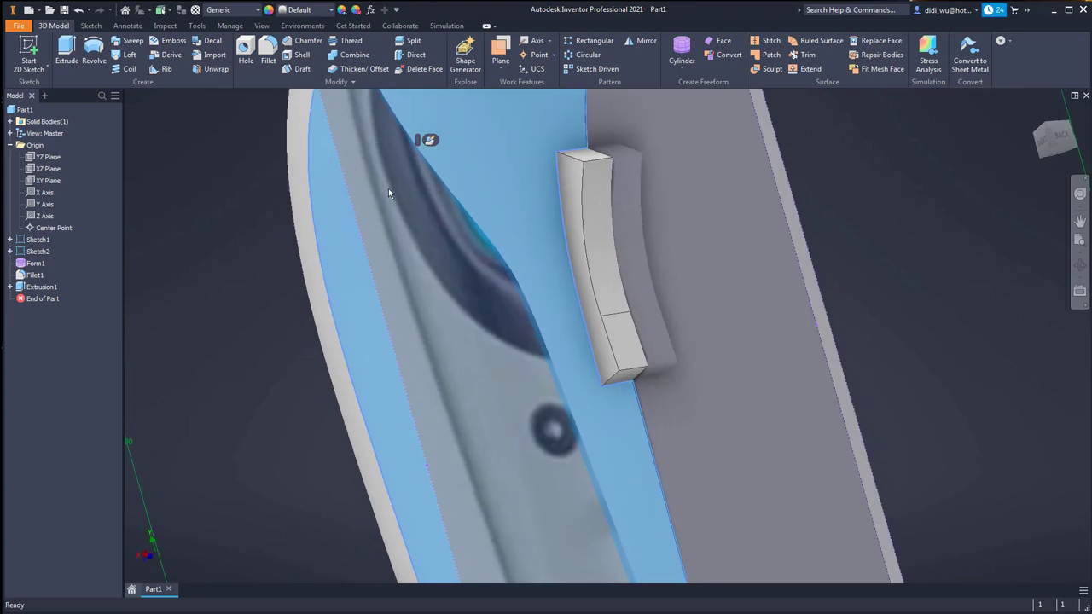
{"action": "left_click", "coordinate": [43, 286]}
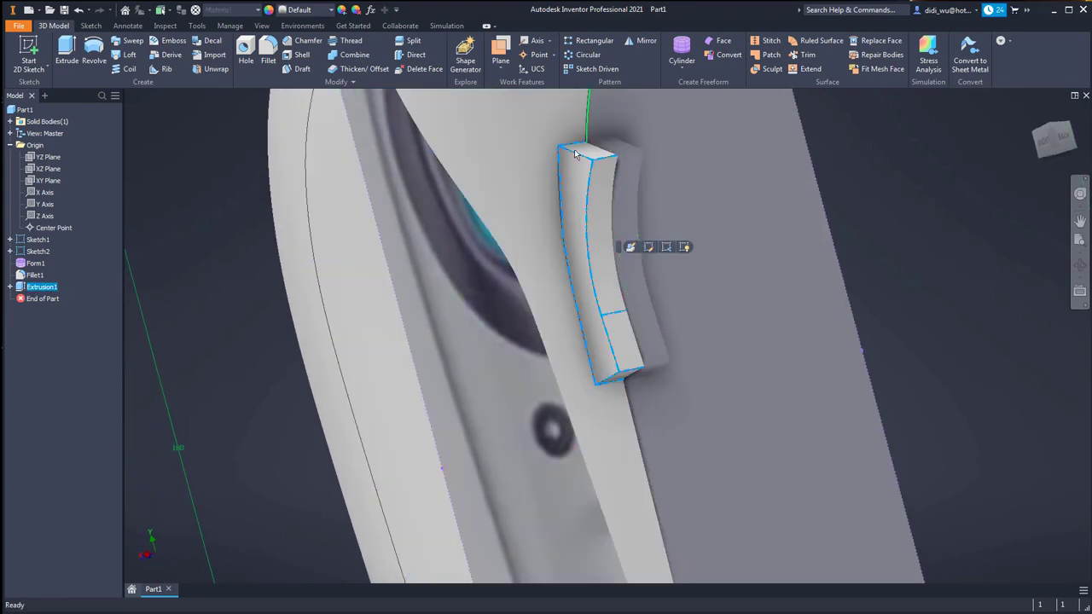
{"action": "middle_click_drag", "start_coordinate": [574, 154], "coordinate": [791, 203], "text": "shift"}
{"action": "left_click", "coordinate": [789, 205]}
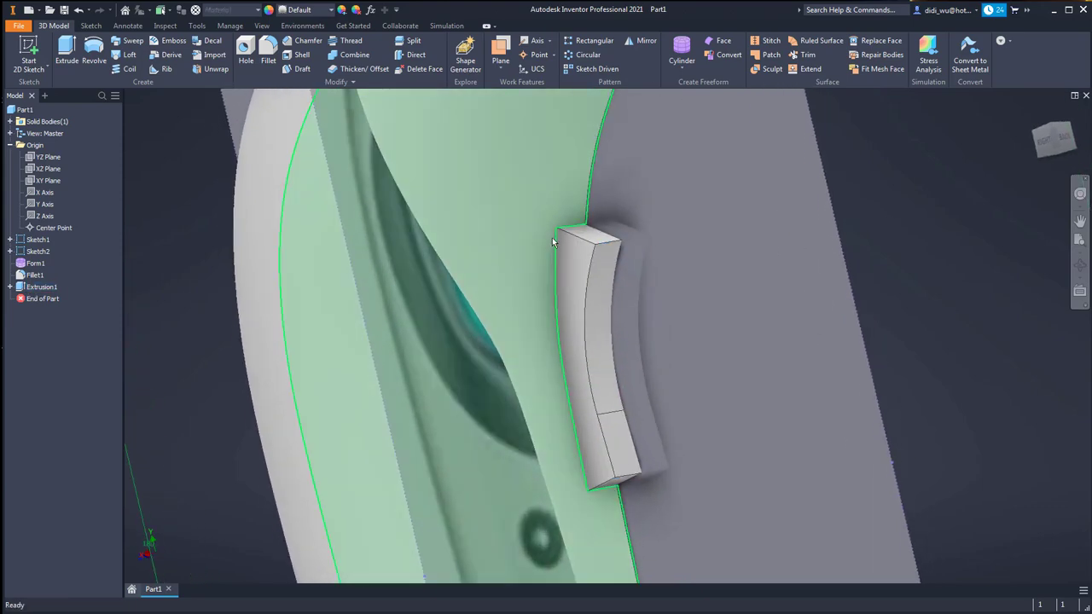
{"action": "left_click", "coordinate": [22, 289]}
{"action": "left_click", "coordinate": [180, 242]}
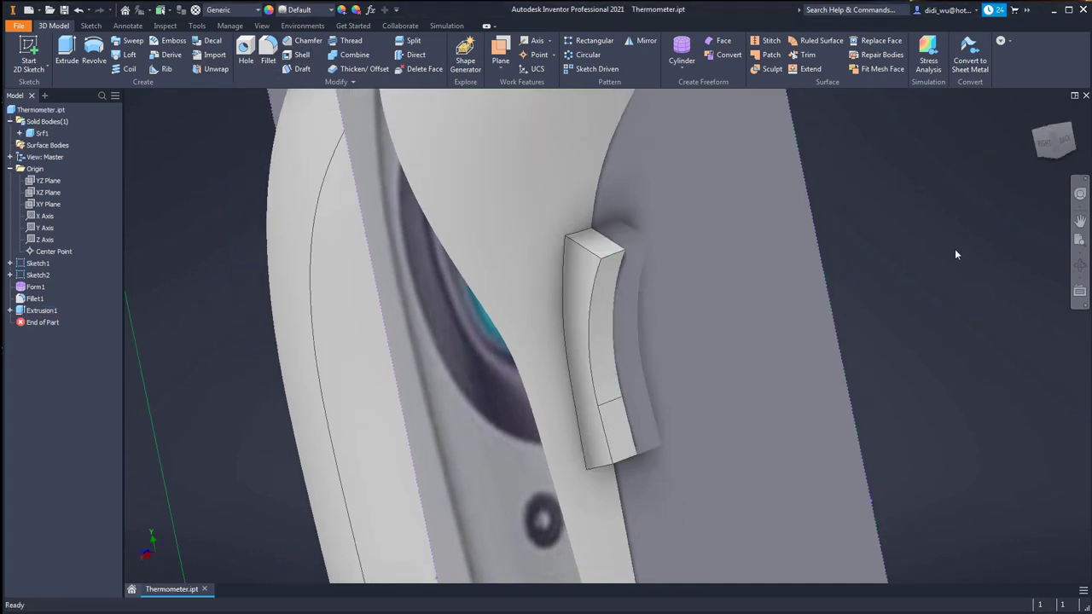
Set up a 1 mm constant fillet along the button's upper, lower and first long outer edges, excluding the lower edge where it meets the body
{"action": "left_click", "coordinate": [270, 51]}
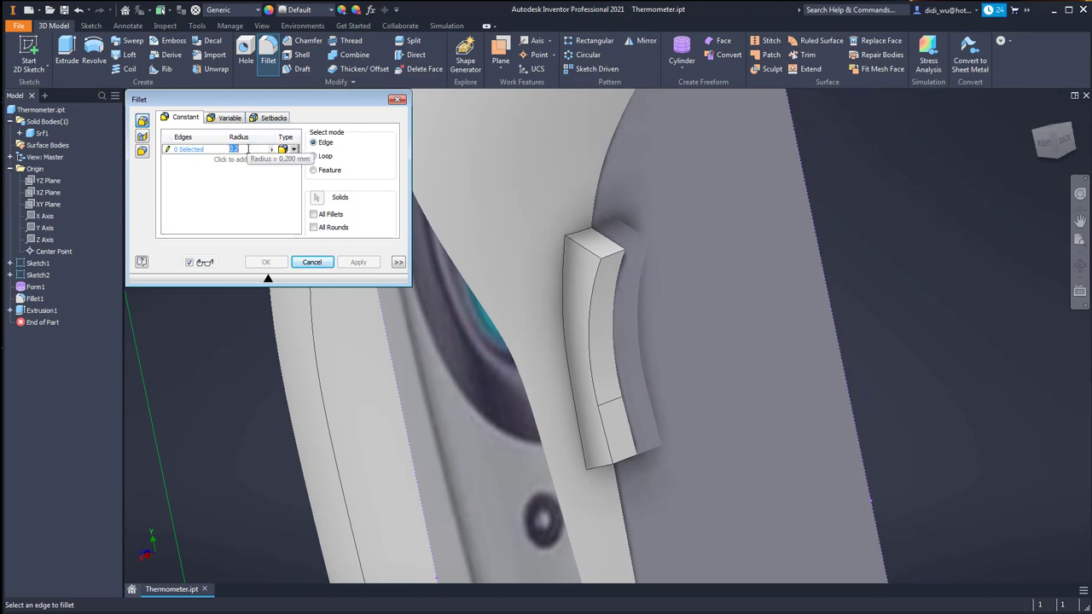
{"action": "left_click", "coordinate": [590, 255]}
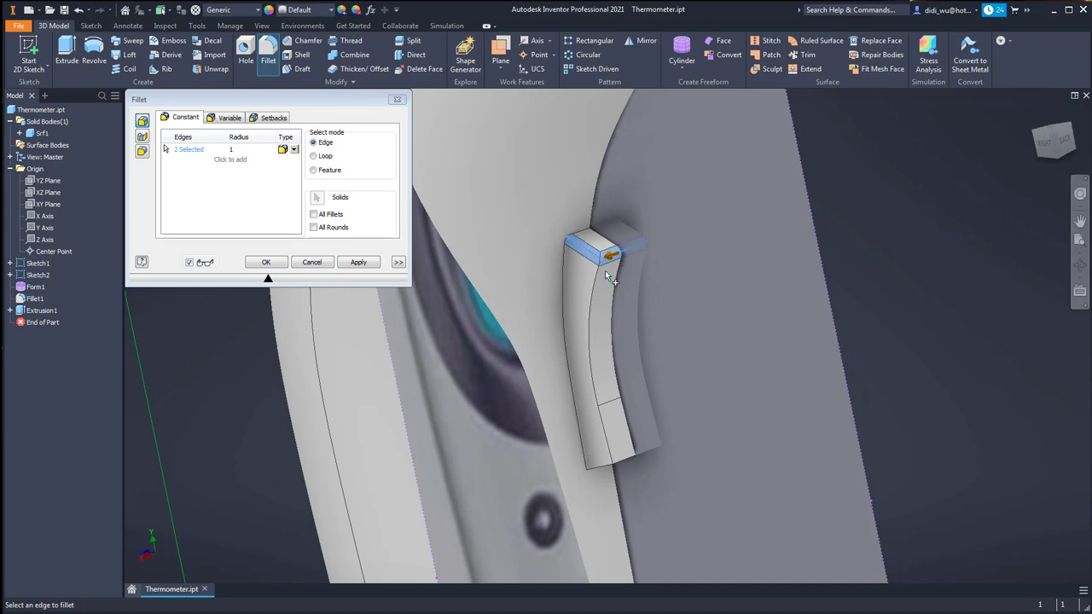
{"action": "left_click", "coordinate": [592, 294]}
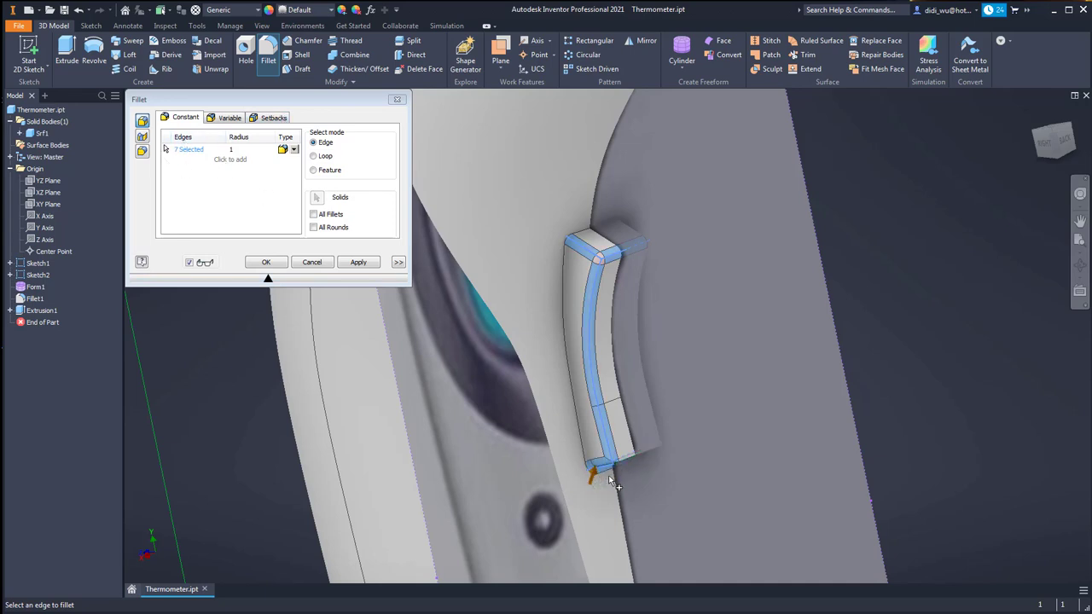
{"action": "scroll", "coordinate": [611, 483], "scroll_direction": "up", "scroll_amount": 4}
{"action": "scroll", "coordinate": [693, 449], "scroll_direction": "down", "scroll_amount": 4}
{"action": "scroll", "coordinate": [654, 468], "scroll_direction": "up", "scroll_amount": 2}
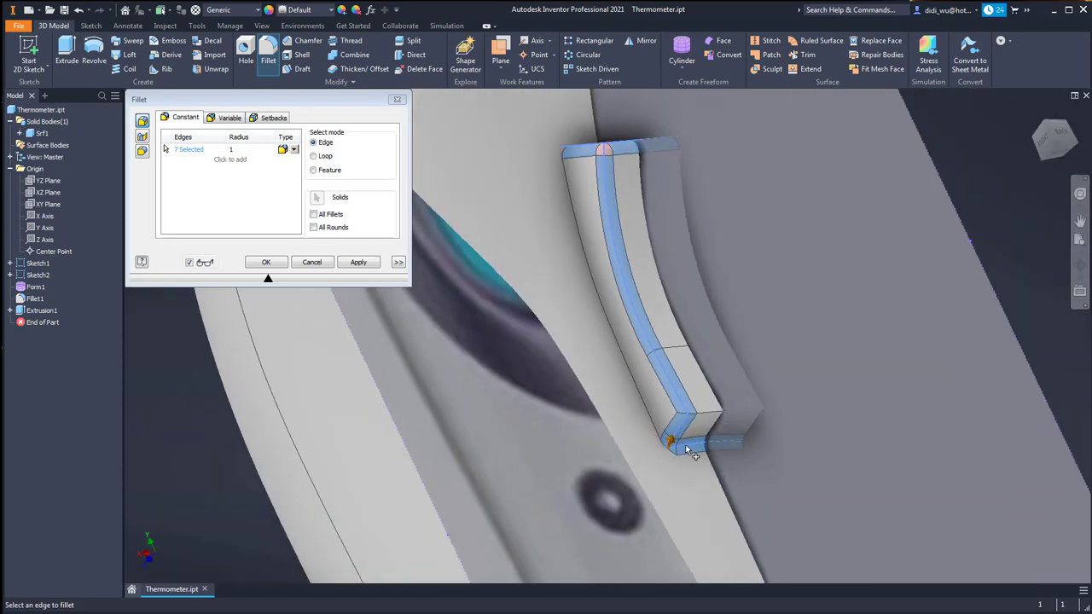
{"action": "left_click", "coordinate": [691, 445], "text": "ctrl"}
{"action": "left_click", "coordinate": [715, 412]}
Add the opposite long outer edge and its adjoining upper and lower side edges to the 1 mm fillet
{"action": "middle_click_drag", "start_coordinate": [719, 437], "coordinate": [728, 465], "text": "shift"}
{"action": "middle_click_drag", "start_coordinate": [665, 435], "coordinate": [645, 430], "text": "shift"}
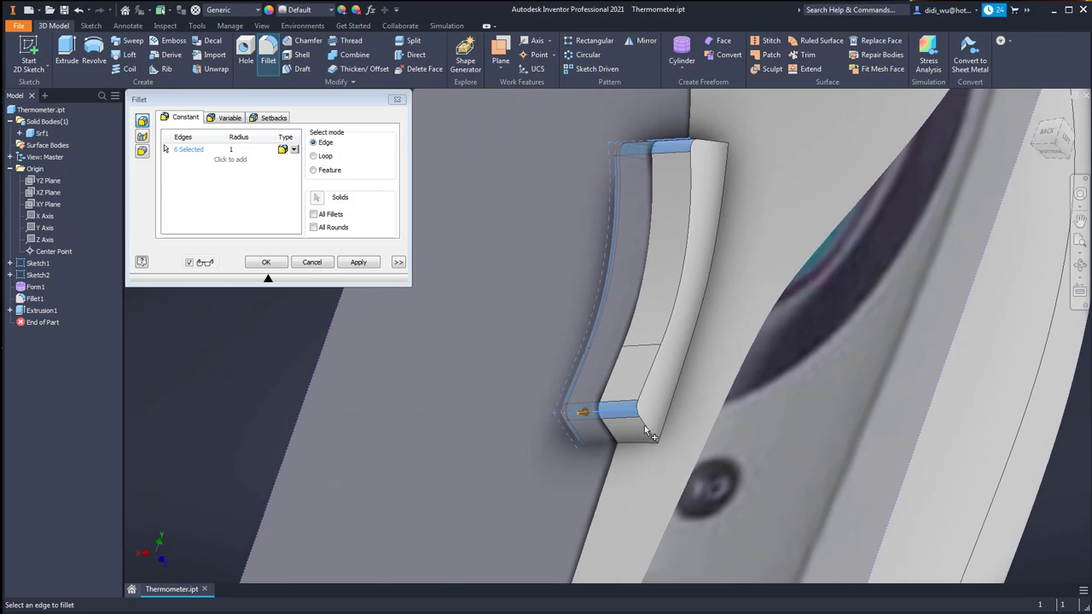
{"action": "left_click", "coordinate": [647, 431]}
{"action": "left_click", "coordinate": [675, 324]}
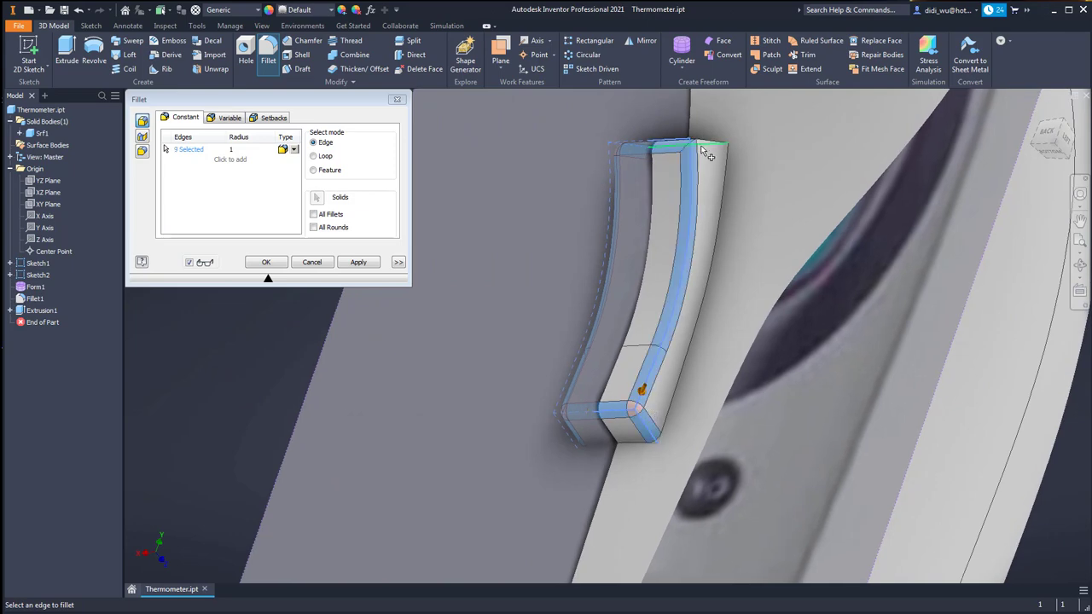
{"action": "left_click", "coordinate": [703, 144]}
{"action": "middle_click_drag", "start_coordinate": [858, 221], "coordinate": [346, 161], "text": "shift"}
Add a fillet setback at the button's first upper outer corner with 3 mm on each of its three edges
{"action": "left_click", "coordinate": [271, 117]}
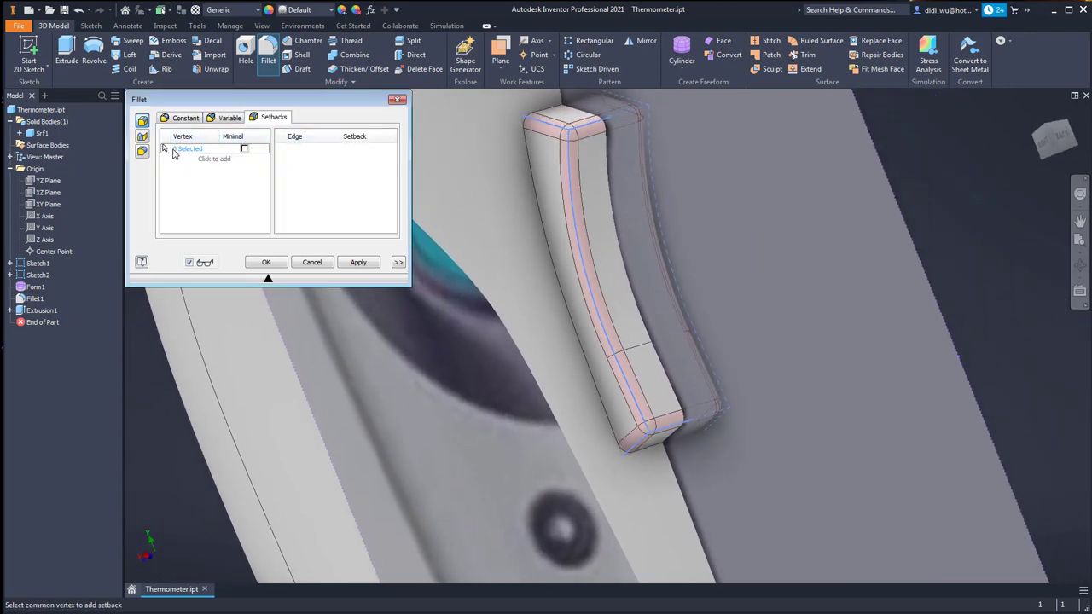
{"action": "left_click", "coordinate": [569, 130]}
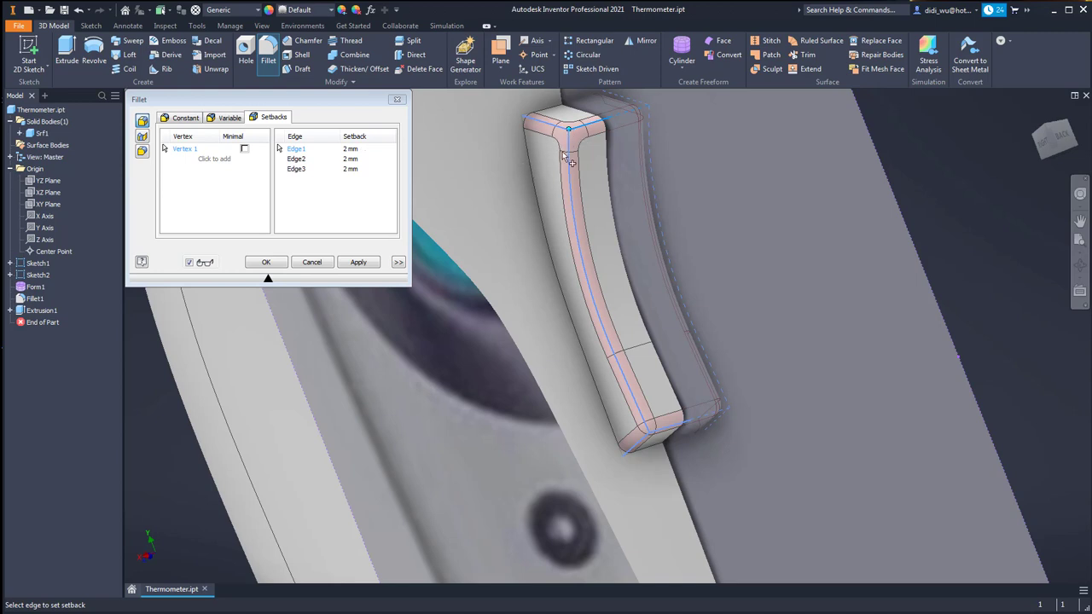
{"action": "left_click", "coordinate": [360, 150]}
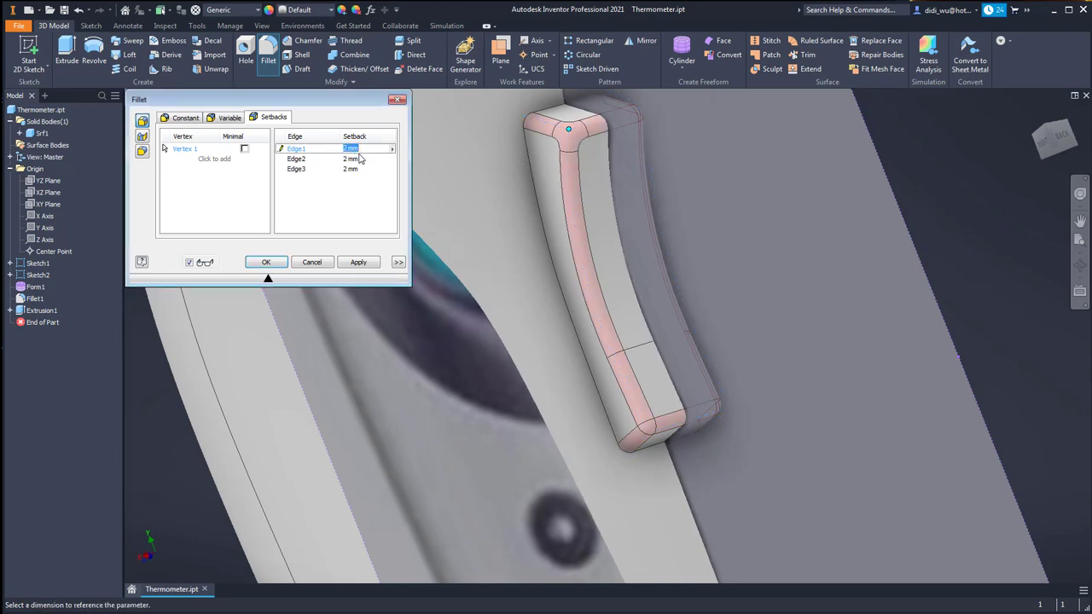
{"action": "left_click", "coordinate": [361, 161]}
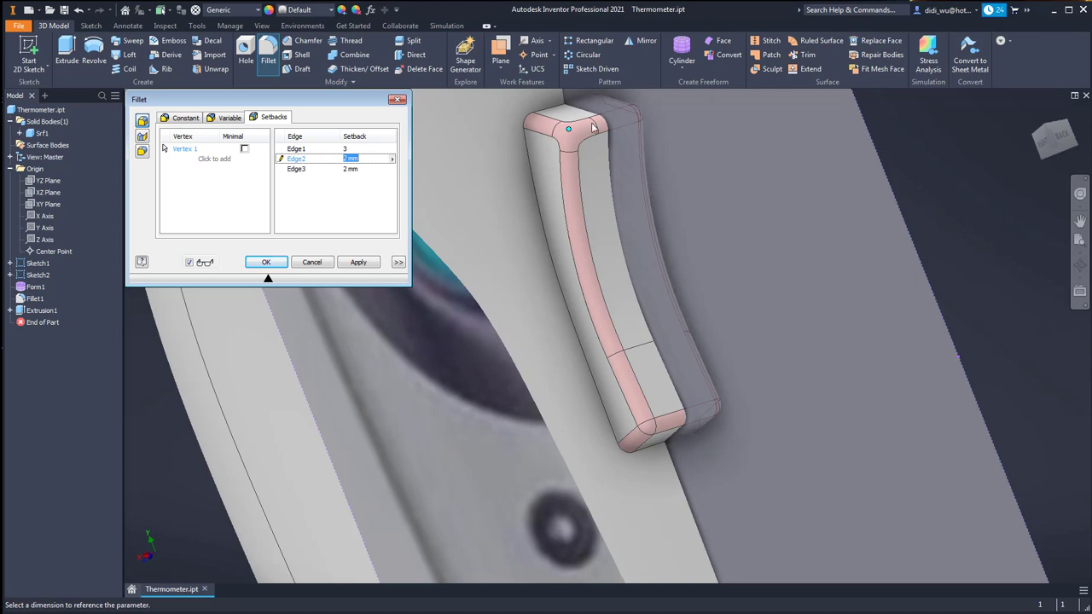
{"action": "left_click", "coordinate": [348, 170]}
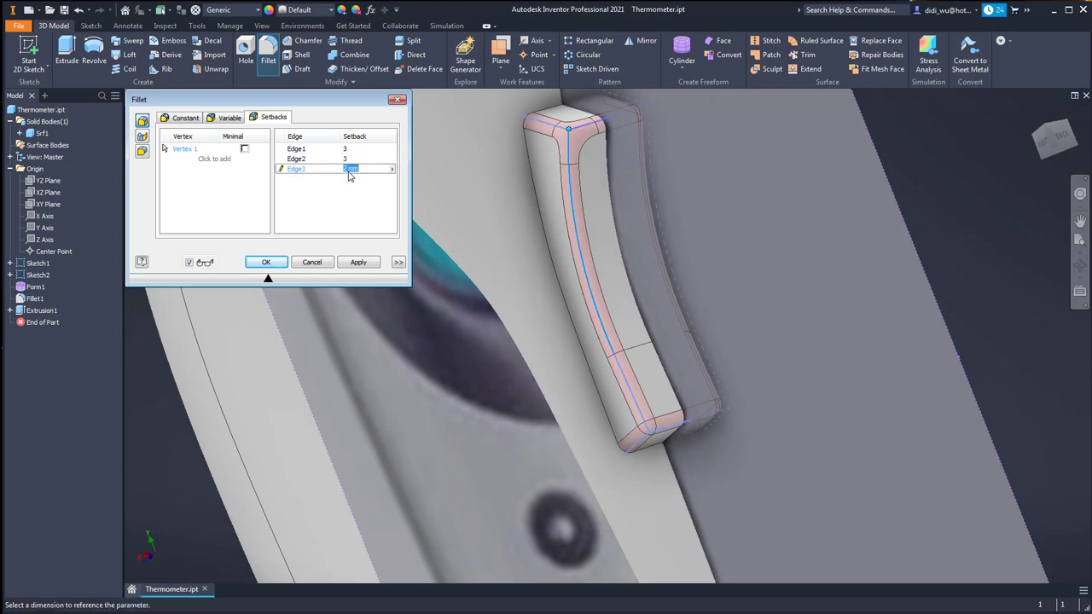
{"action": "type", "text": "3"}
{"action": "key", "text": "Return"}
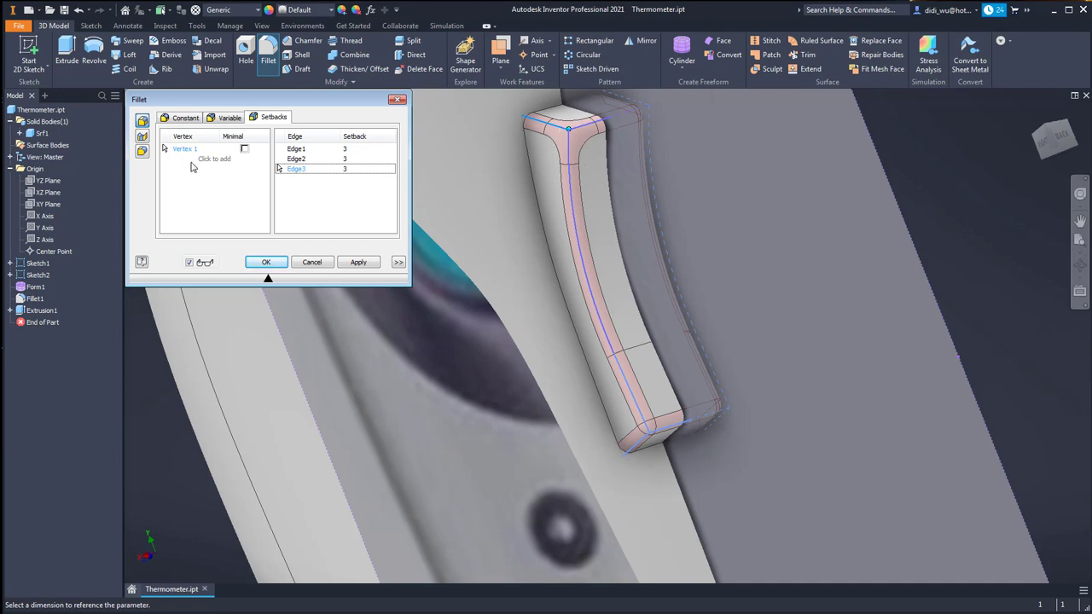
Add a setback at the opposite upper outer corner of the button with 3 mm on all three edges
{"action": "left_click", "coordinate": [195, 159]}
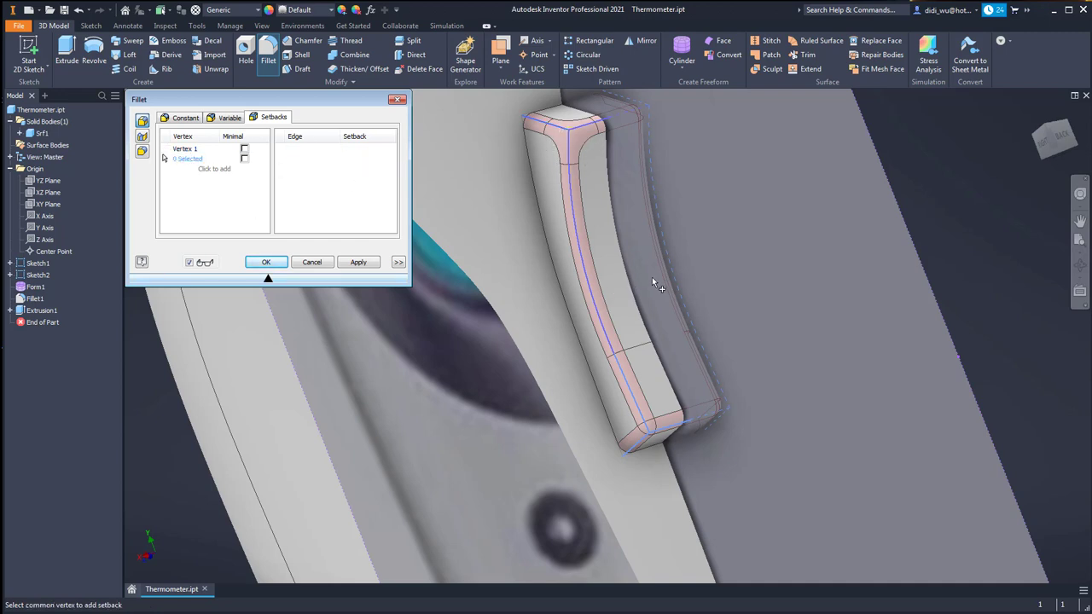
{"action": "middle_click_drag", "start_coordinate": [682, 169], "coordinate": [721, 179], "text": "shift"}
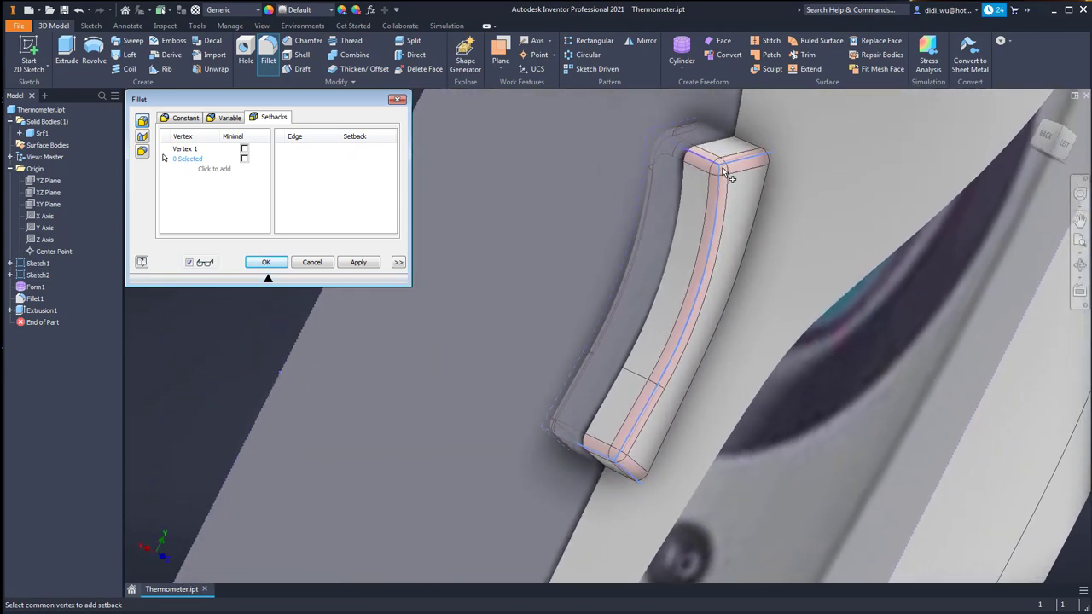
{"action": "left_click", "coordinate": [725, 175]}
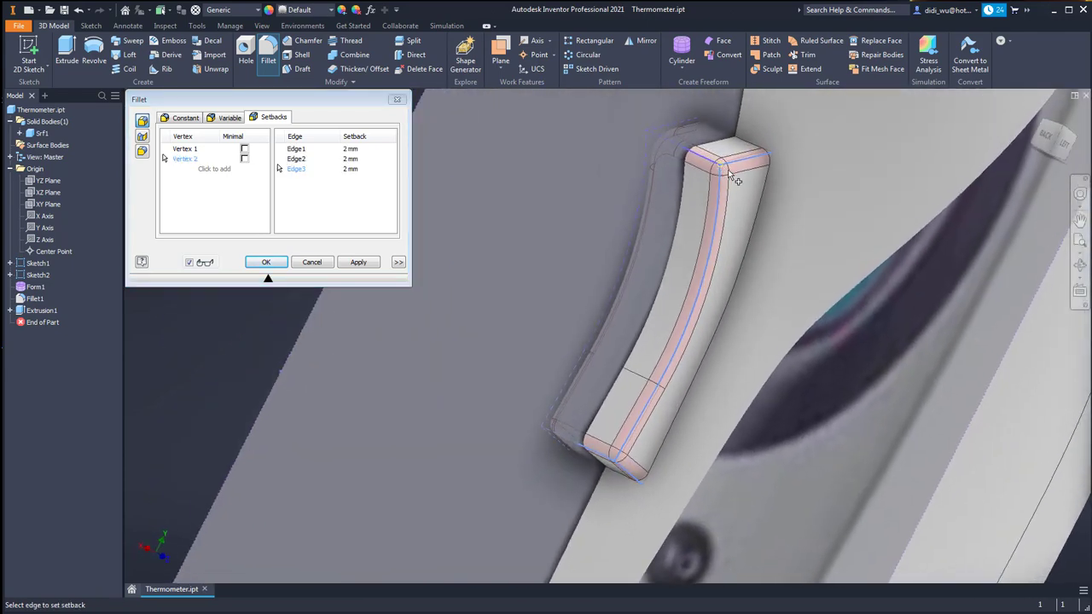
{"action": "left_click", "coordinate": [357, 149]}
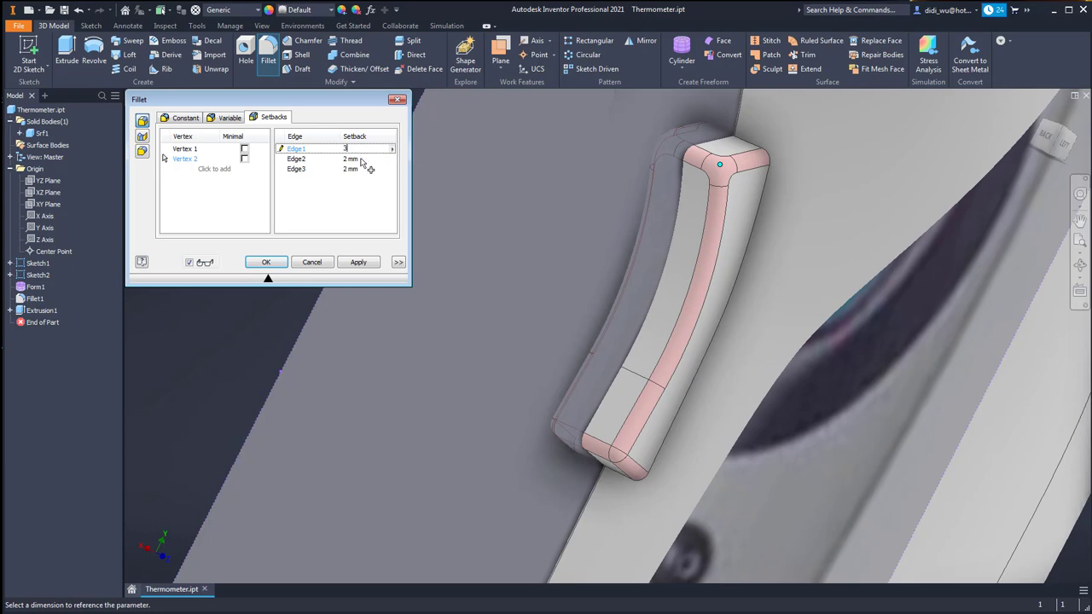
{"action": "left_click", "coordinate": [361, 159]}
{"action": "type", "text": "3"}
{"action": "left_click", "coordinate": [360, 170]}
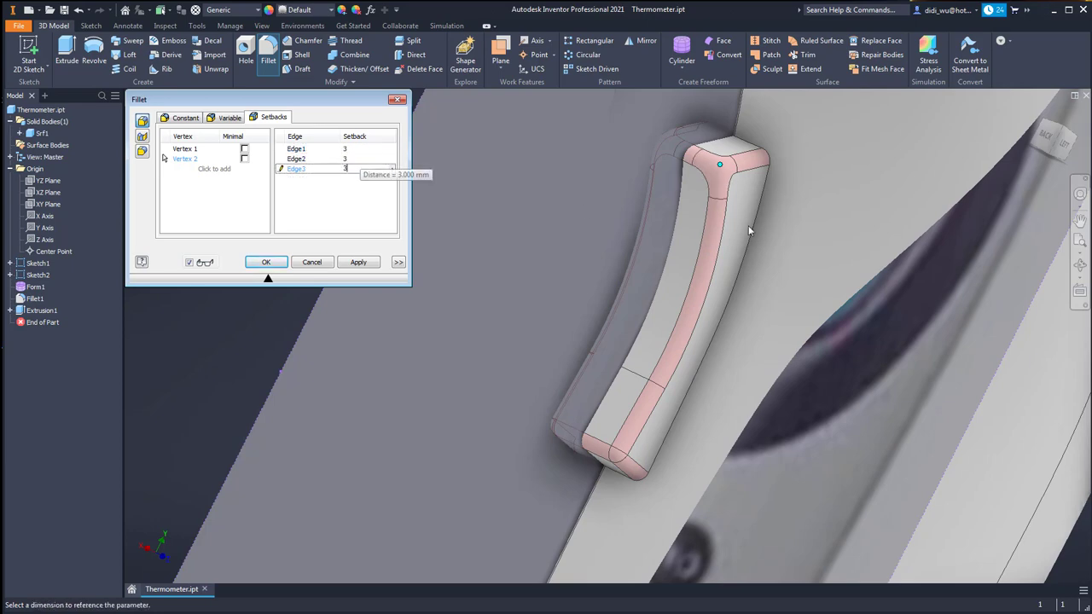
Add a third setback at the button's lower outer corner on the first side, with 3 mm on each edge
{"action": "middle_click_drag", "start_coordinate": [749, 231], "coordinate": [621, 373], "text": "shift"}
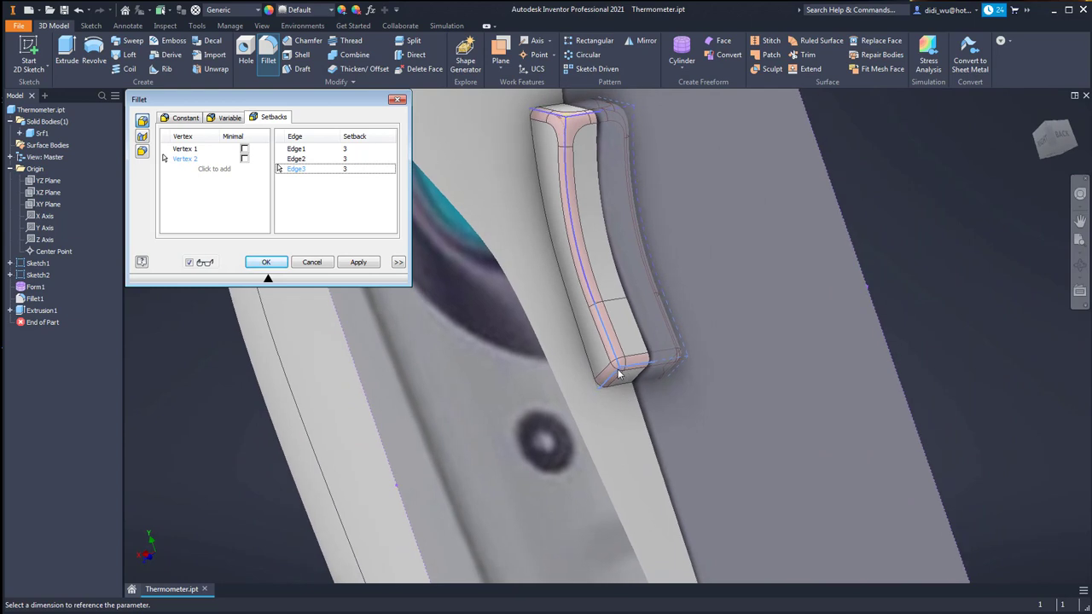
{"action": "left_click", "coordinate": [214, 168]}
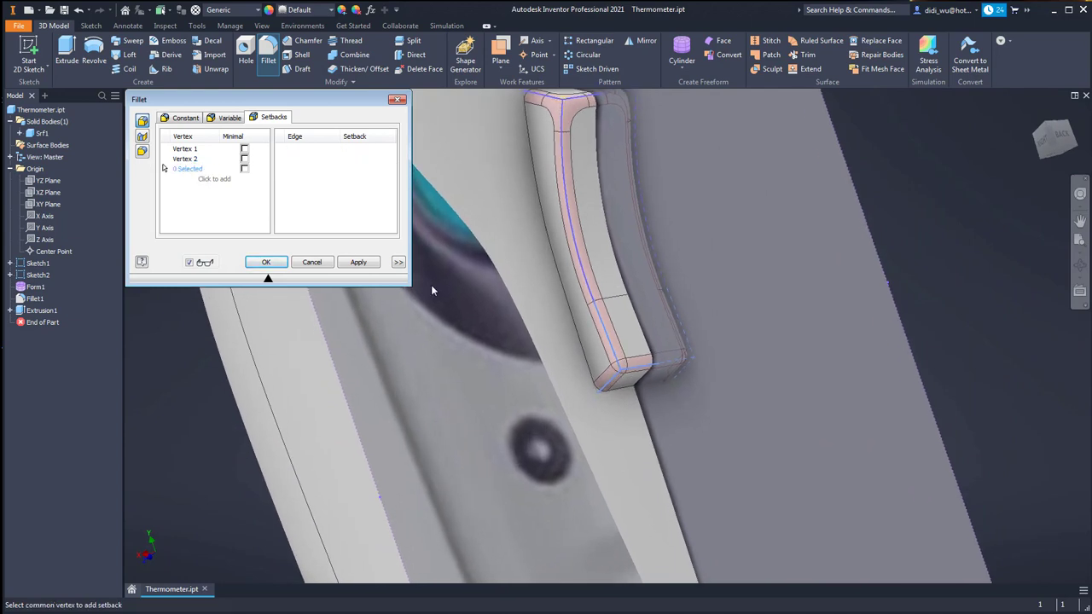
{"action": "left_click", "coordinate": [621, 372]}
{"action": "scroll", "coordinate": [597, 358], "scroll_direction": "up", "scroll_amount": 3}
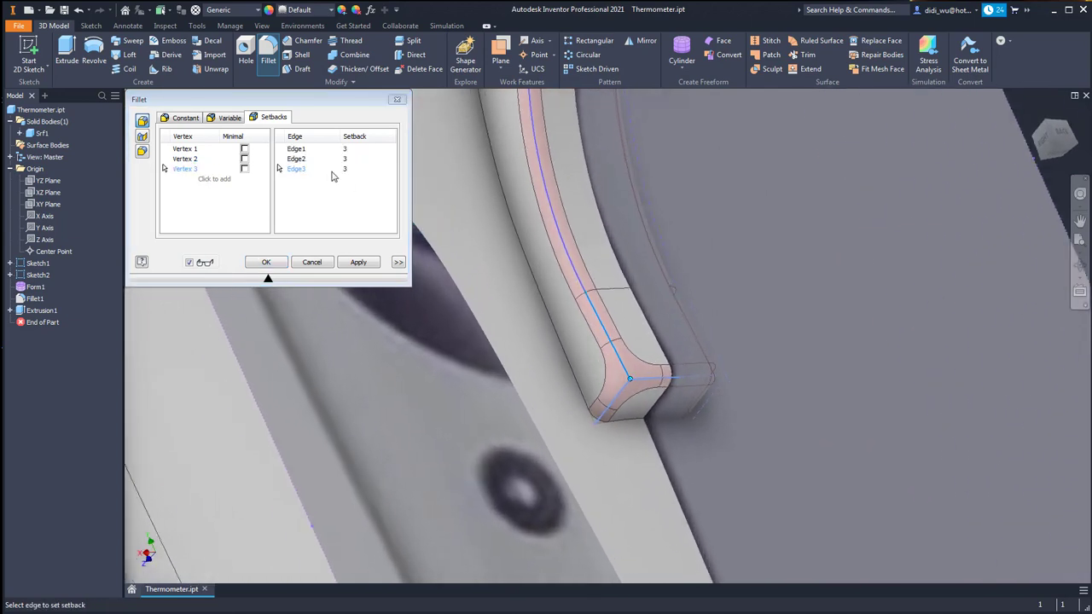
Add a fourth fillet setback at the button's remaining lower outer corner, with 3 mm on each of its three edges
{"action": "middle_click_drag", "start_coordinate": [670, 431], "coordinate": [759, 408], "text": "shift"}
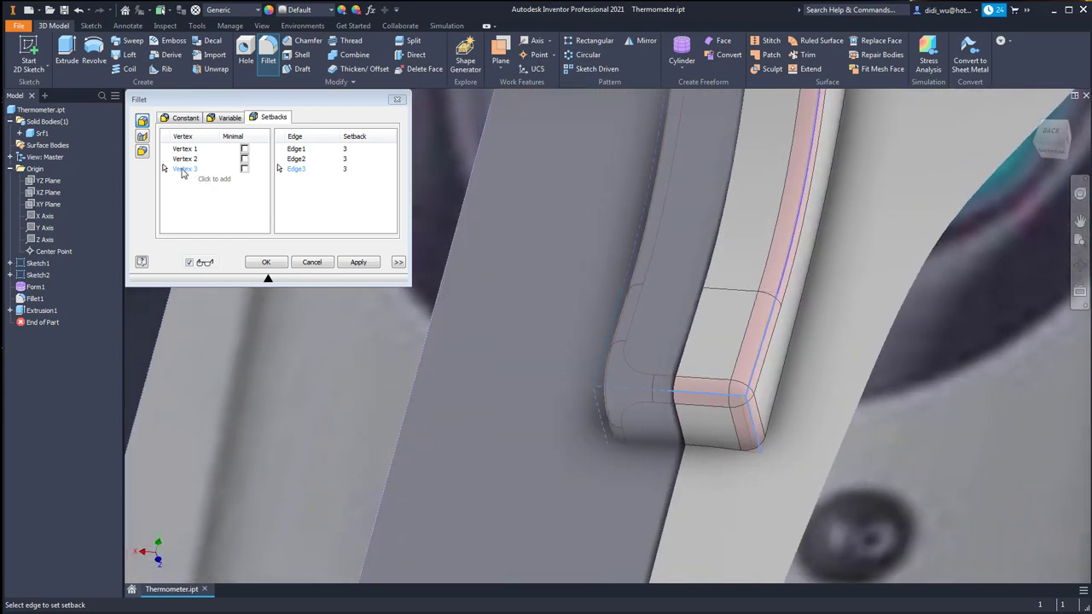
{"action": "left_click", "coordinate": [210, 179]}
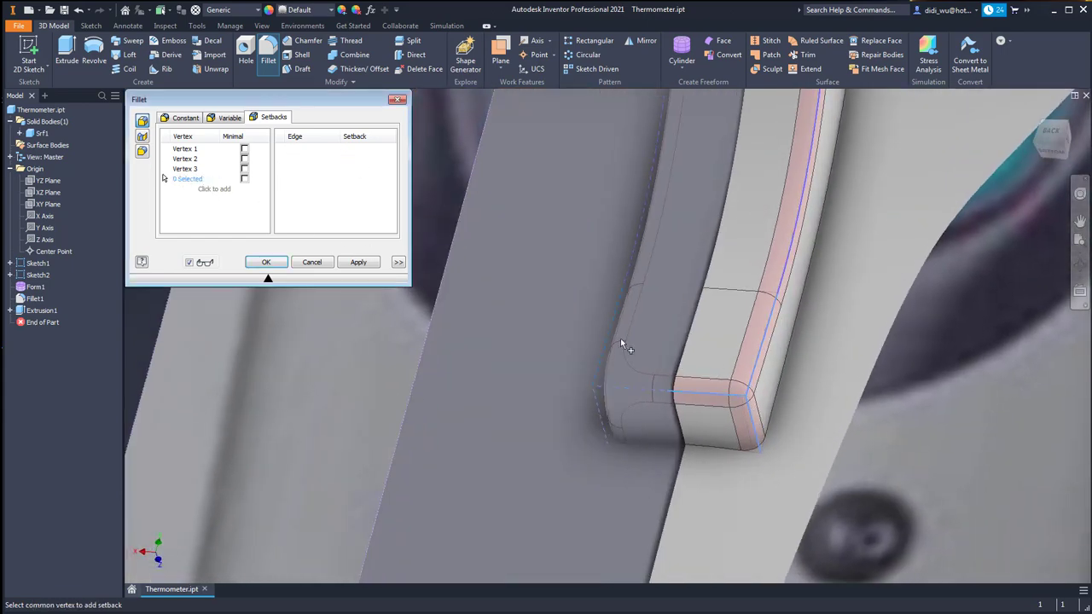
{"action": "left_click", "coordinate": [746, 397]}
{"action": "middle_click_drag", "start_coordinate": [773, 402], "coordinate": [734, 371], "text": "shift"}
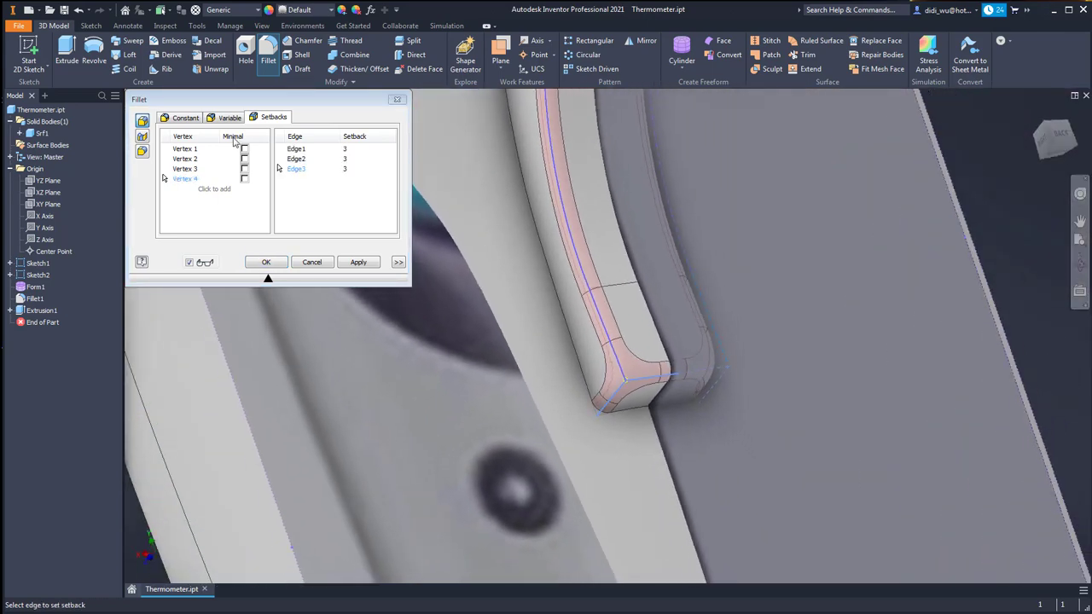
Set the constant fillet radius for the button's ten selected edges to 2 mm and complete the fillet
{"action": "left_click", "coordinate": [181, 117]}
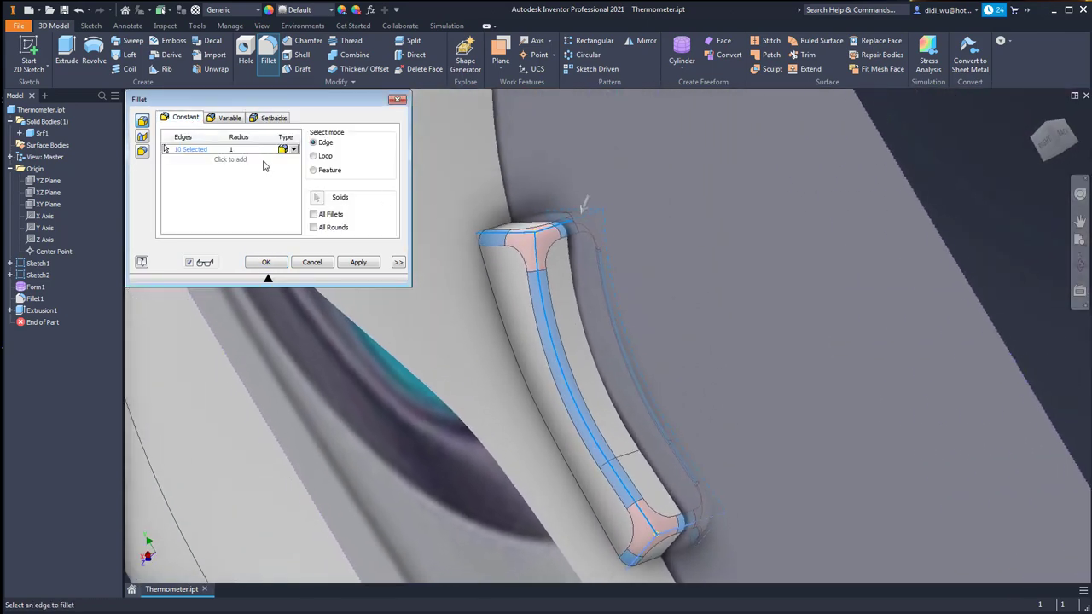
{"action": "left_click", "coordinate": [245, 149]}
{"action": "type", "text": "2"}
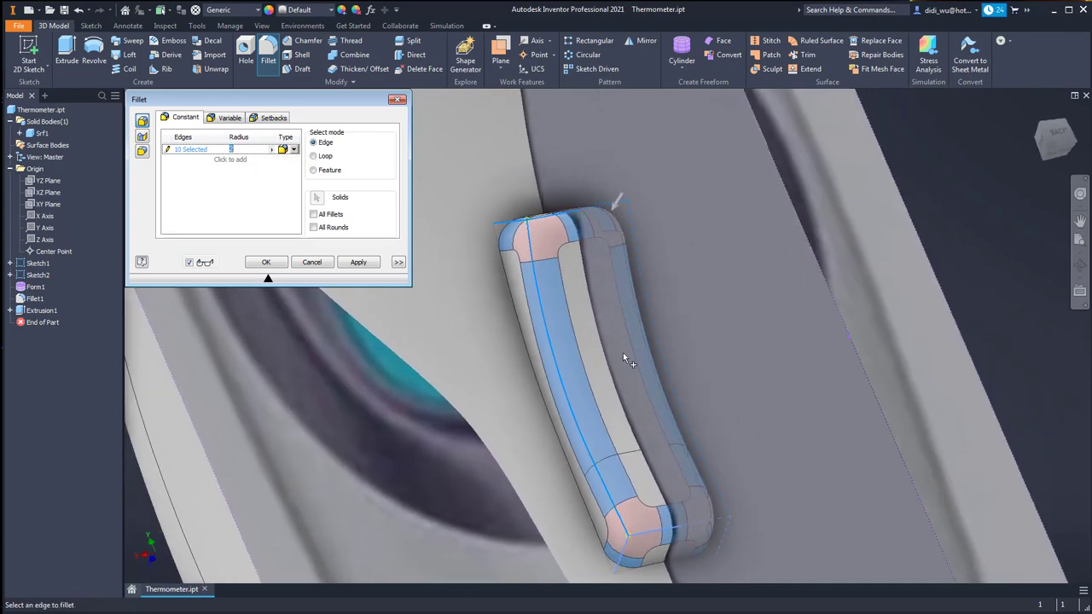
{"action": "left_click", "coordinate": [279, 262]}
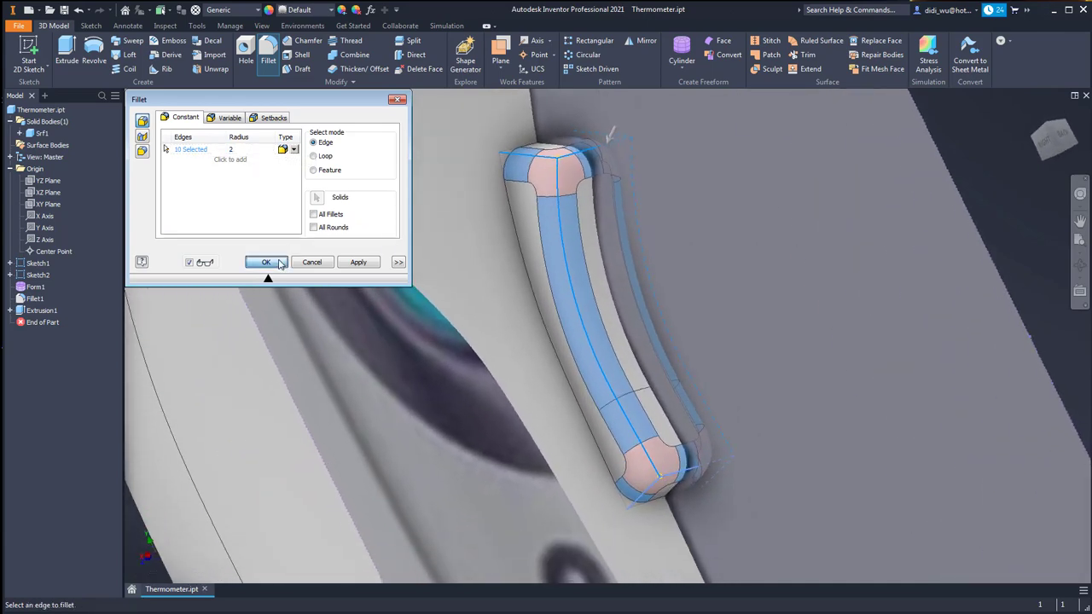
{"action": "left_click", "coordinate": [279, 263]}
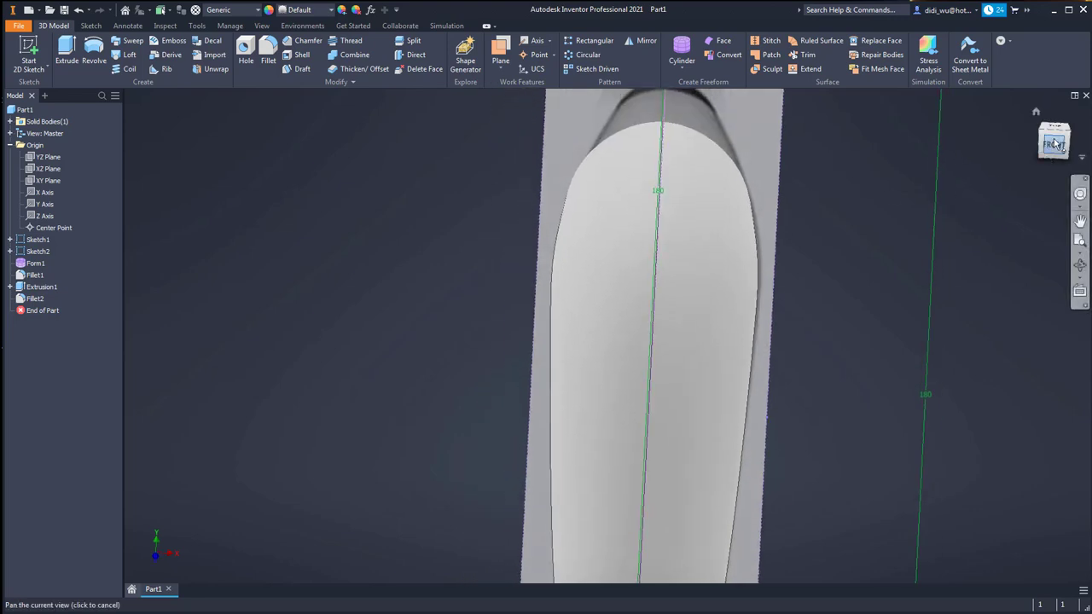
Hide the thermometer's solid body and orient the model to the front view so the front reference image is exposed
{"action": "right_click", "coordinate": [26, 264]}
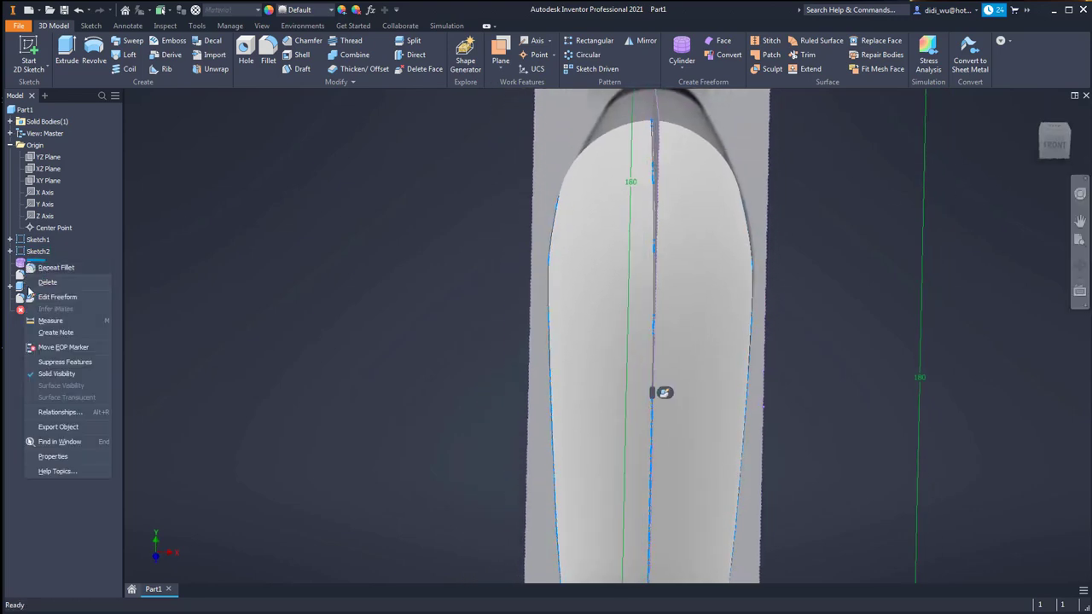
{"action": "left_click", "coordinate": [61, 376]}
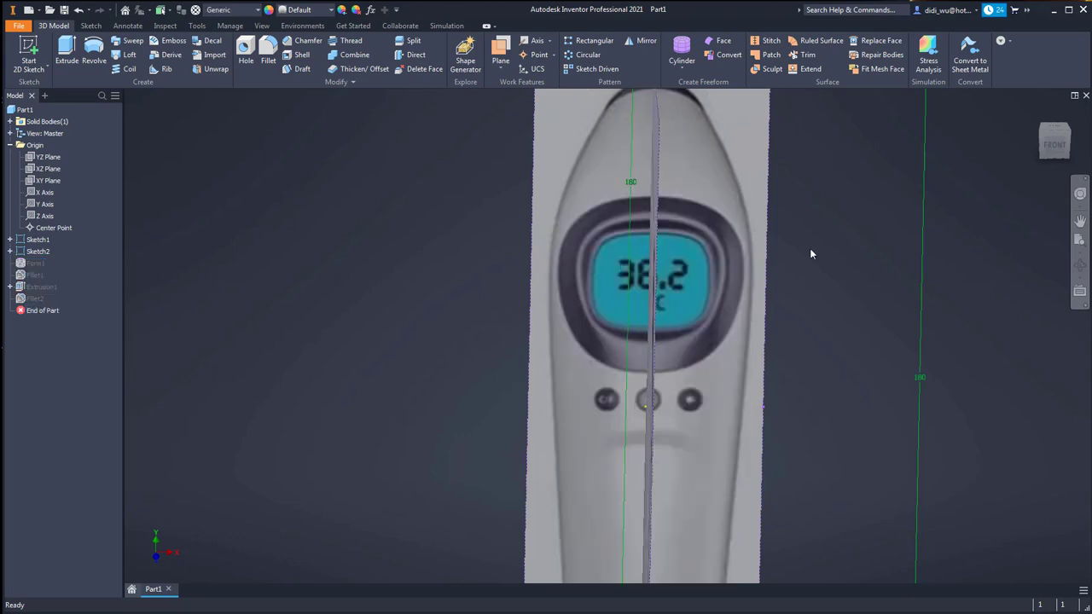
{"action": "left_click", "coordinate": [1048, 151]}
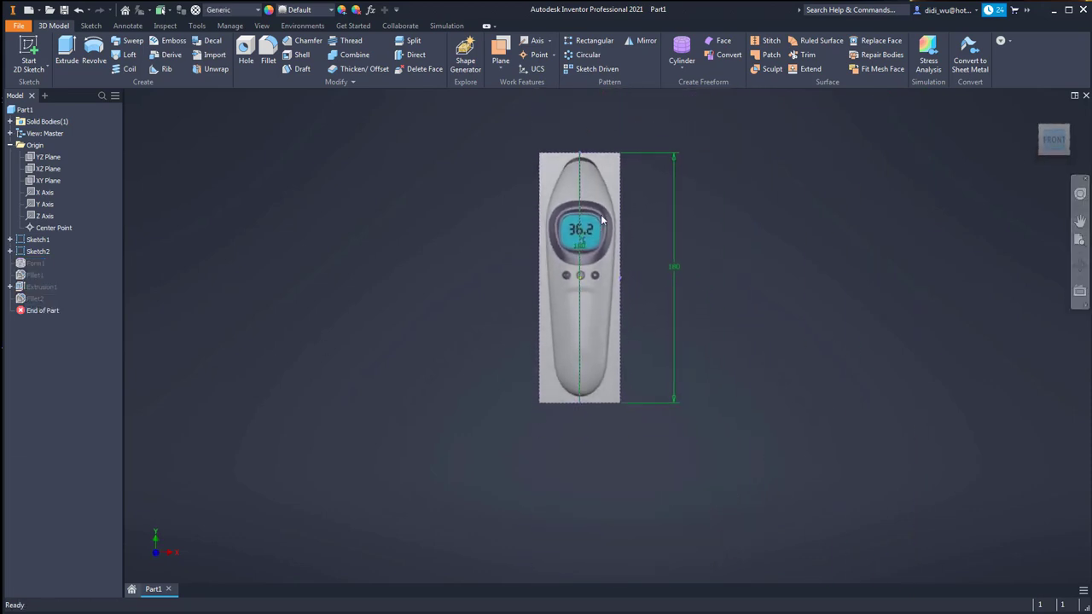
Start a new 2D sketch on the XY plane over the front reference image
{"action": "left_click", "coordinate": [28, 52]}
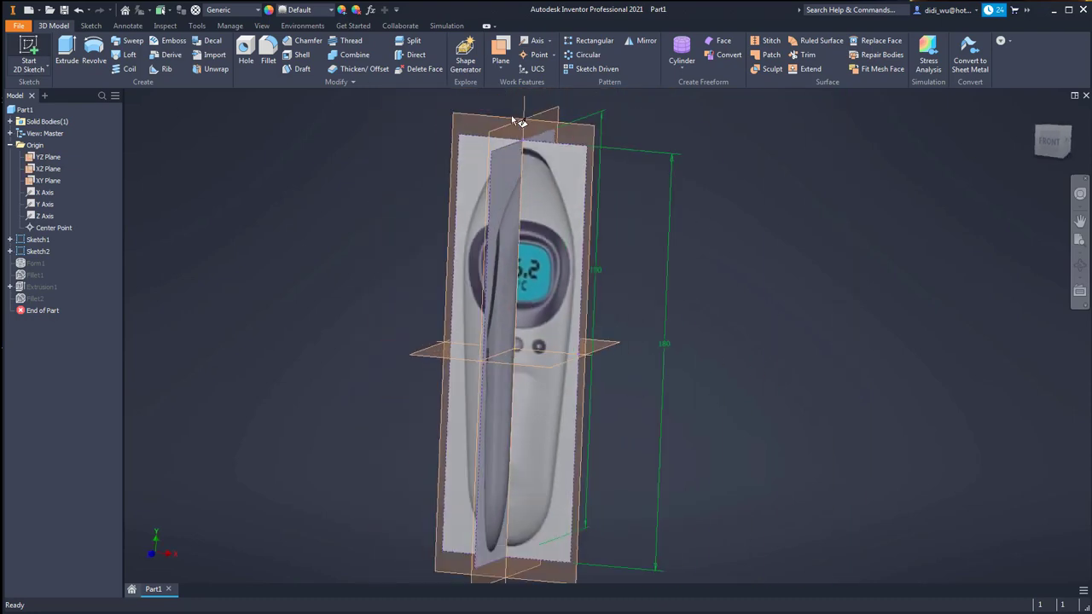
{"action": "left_click", "coordinate": [509, 182]}
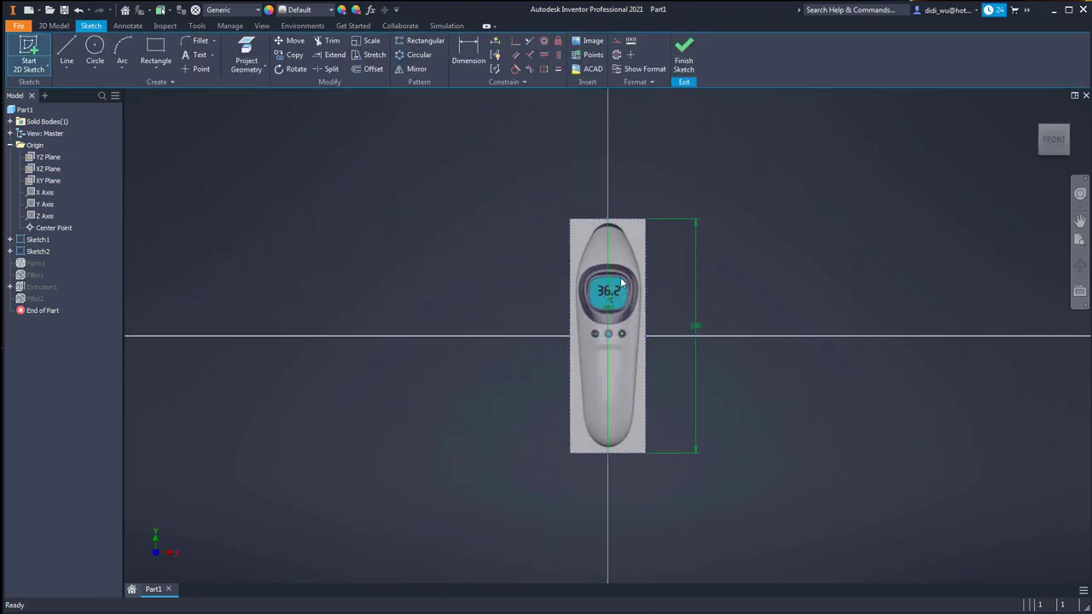
{"action": "scroll", "coordinate": [559, 286], "scroll_direction": "up", "scroll_amount": 5}
{"action": "scroll", "coordinate": [453, 211], "scroll_direction": "down", "scroll_amount": 3}
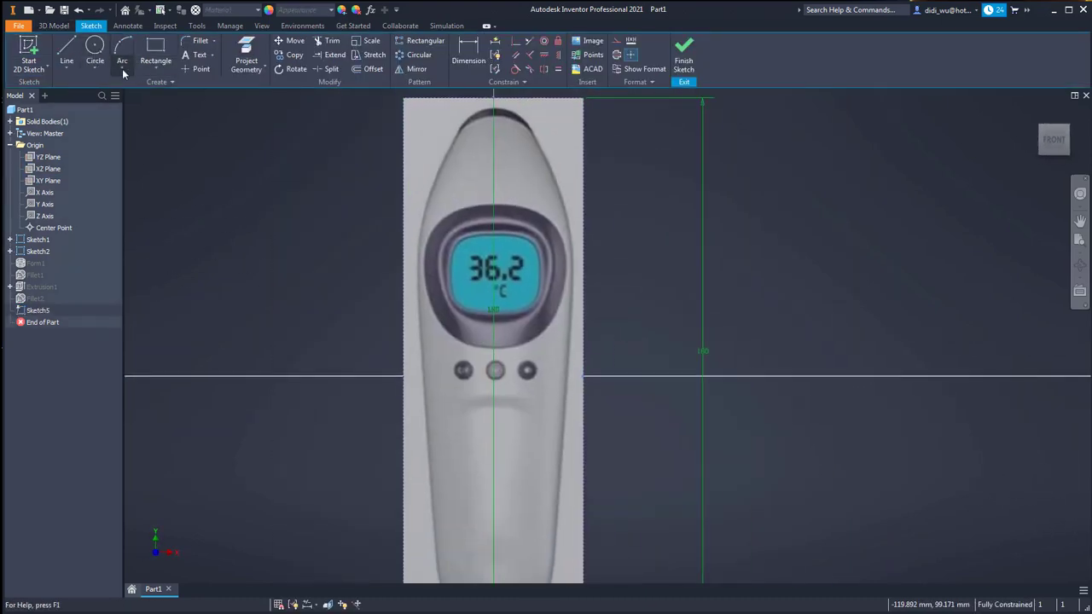
Trace the right half of the display bezel's outer edge with an interpolation spline, from the bottom centreline point to the top one
{"action": "left_click", "coordinate": [66, 70]}
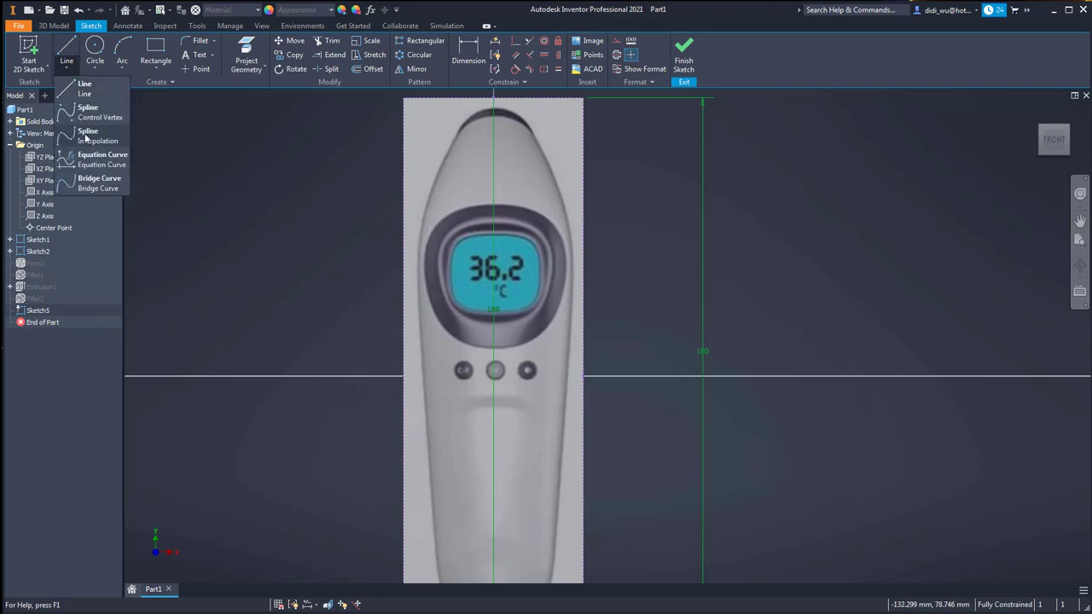
{"action": "left_click", "coordinate": [85, 128]}
{"action": "scroll", "coordinate": [503, 335], "scroll_direction": "up", "scroll_amount": 5}
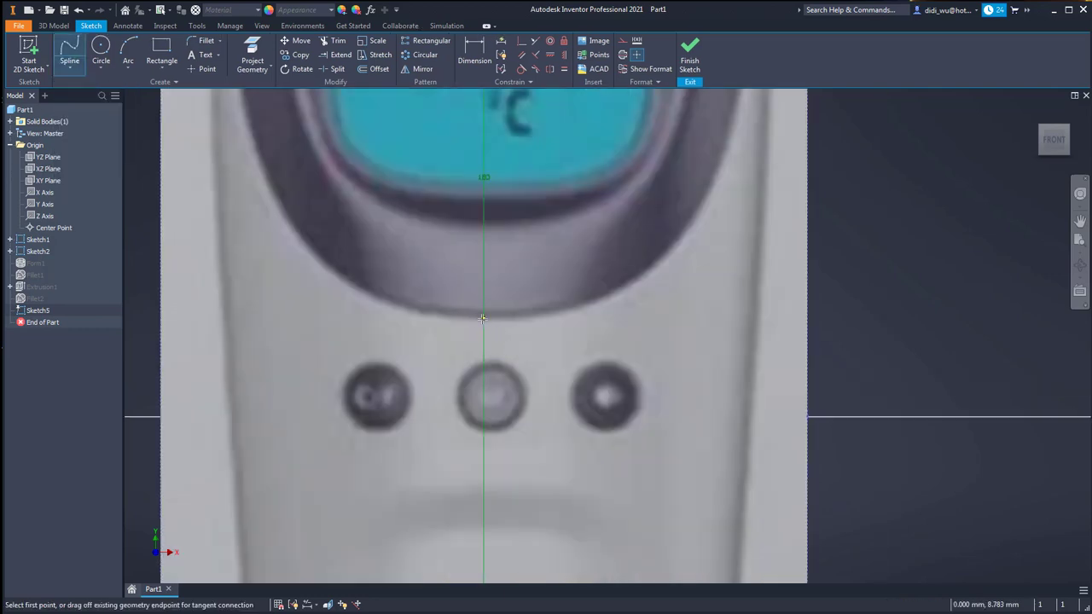
{"action": "left_click", "coordinate": [483, 318]}
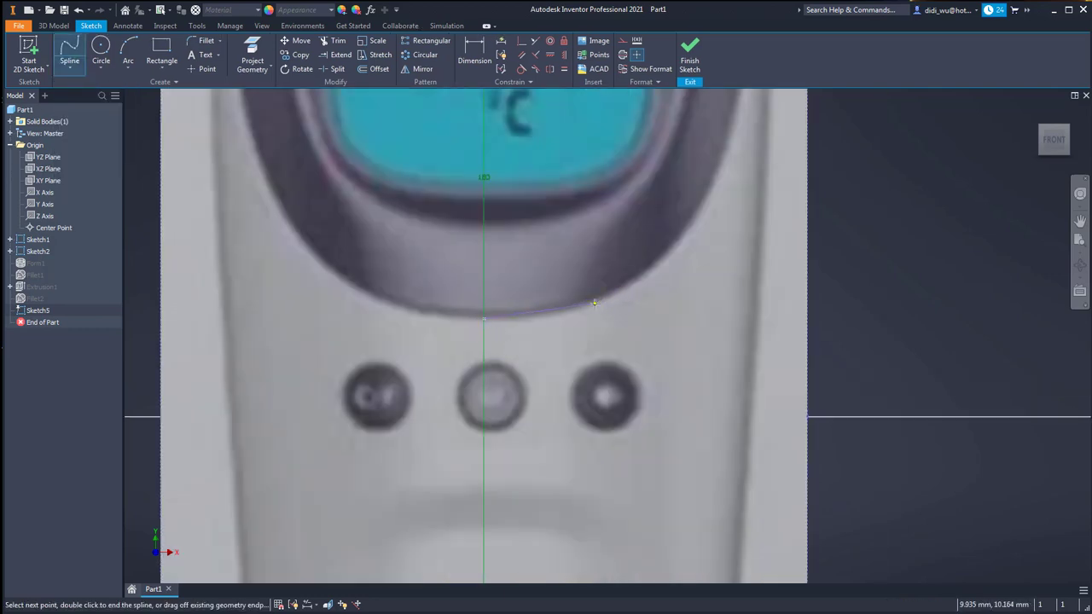
{"action": "left_click", "coordinate": [595, 303]}
{"action": "middle_click_drag", "start_coordinate": [695, 237], "coordinate": [584, 461]}
{"action": "scroll", "coordinate": [583, 460], "scroll_direction": "up", "scroll_amount": 1}
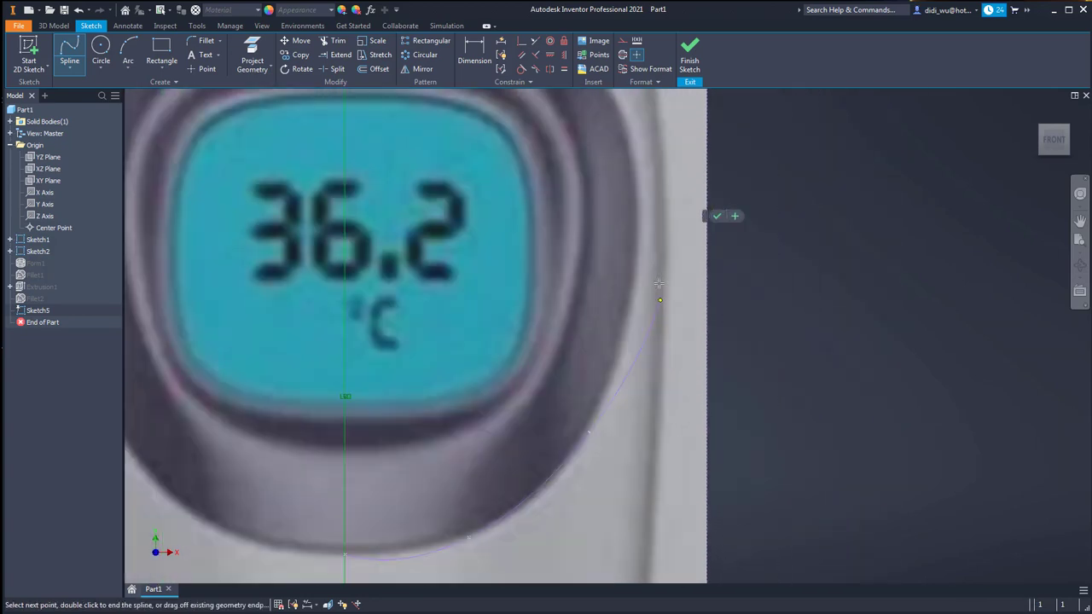
{"action": "left_click", "coordinate": [636, 243]}
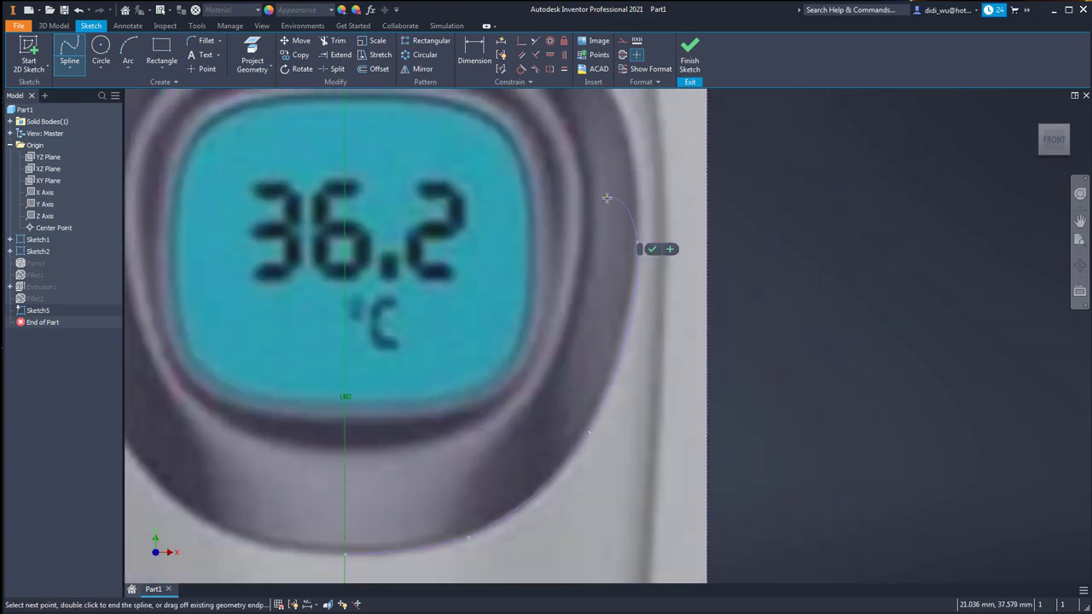
{"action": "middle_click_drag", "start_coordinate": [608, 197], "coordinate": [638, 322]}
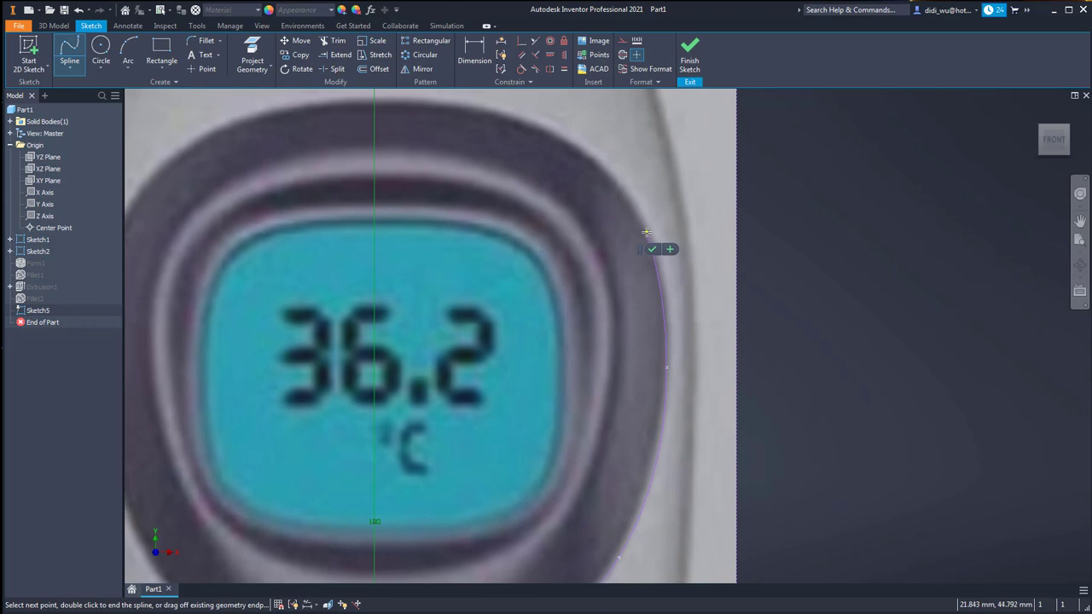
{"action": "left_click", "coordinate": [645, 232]}
{"action": "left_click", "coordinate": [528, 124]}
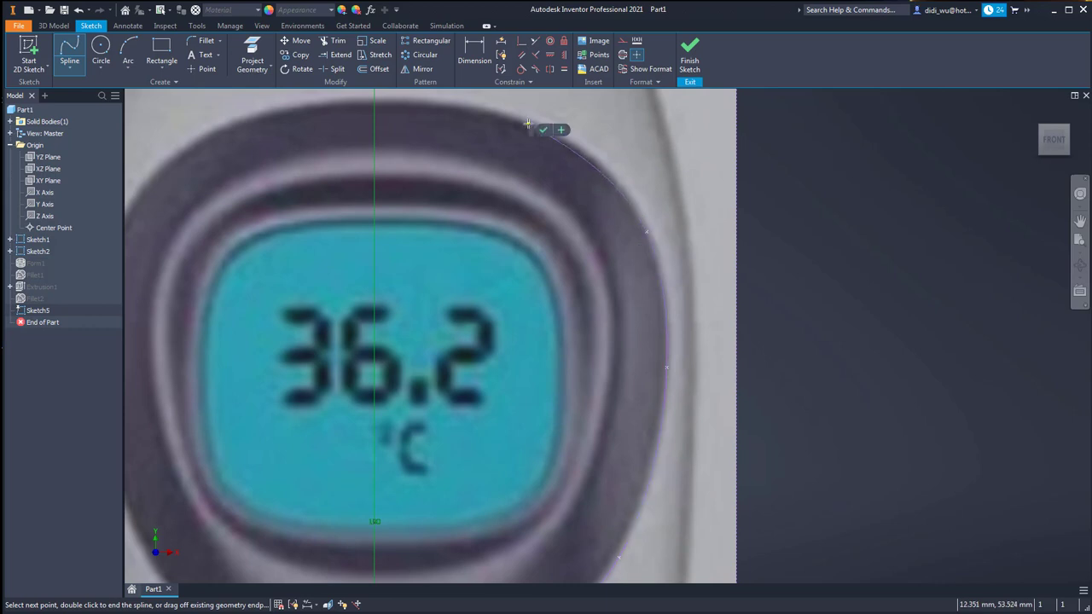
{"action": "left_click", "coordinate": [375, 99]}
{"action": "left_click", "coordinate": [388, 105]}
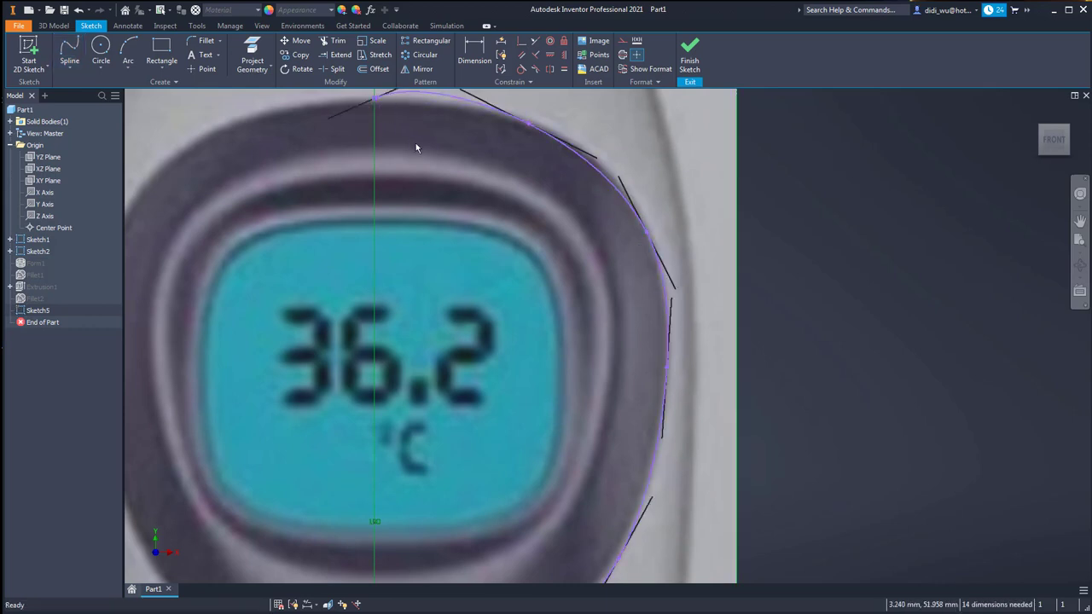
Activate the tangency handle at the spline's upper endpoint and adjust it to be nearly level
{"action": "middle_click_drag", "start_coordinate": [416, 142], "coordinate": [460, 221]}
{"action": "scroll", "coordinate": [460, 222], "scroll_direction": "down", "scroll_amount": 3}
{"action": "scroll", "coordinate": [448, 173], "scroll_direction": "up", "scroll_amount": 6}
{"action": "middle_click_drag", "start_coordinate": [614, 260], "coordinate": [580, 251], "text": "shift"}
{"action": "right_click", "coordinate": [575, 247]}
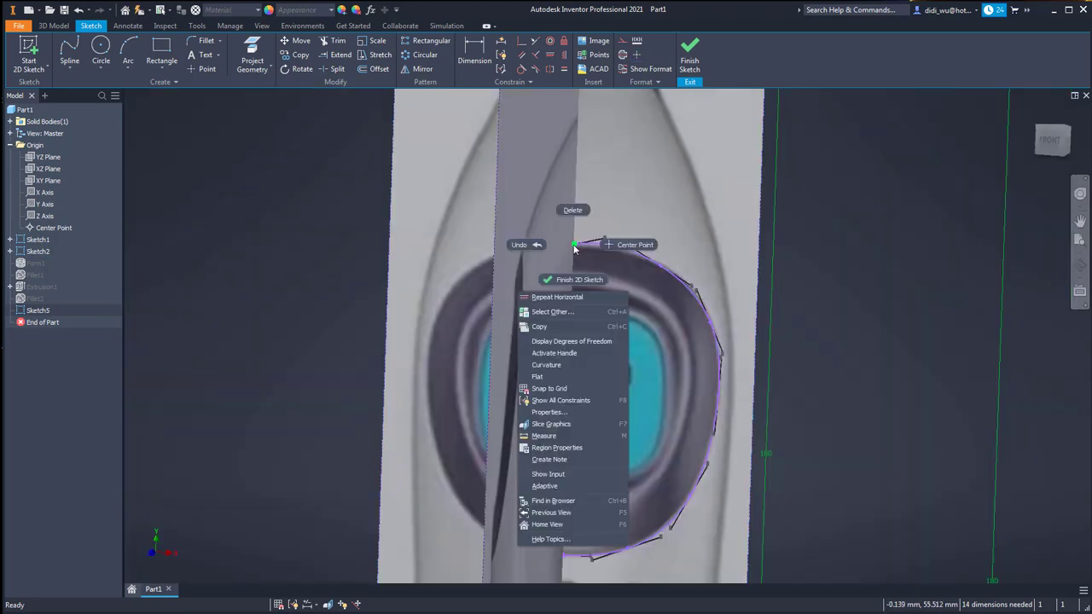
{"action": "left_click", "coordinate": [562, 356]}
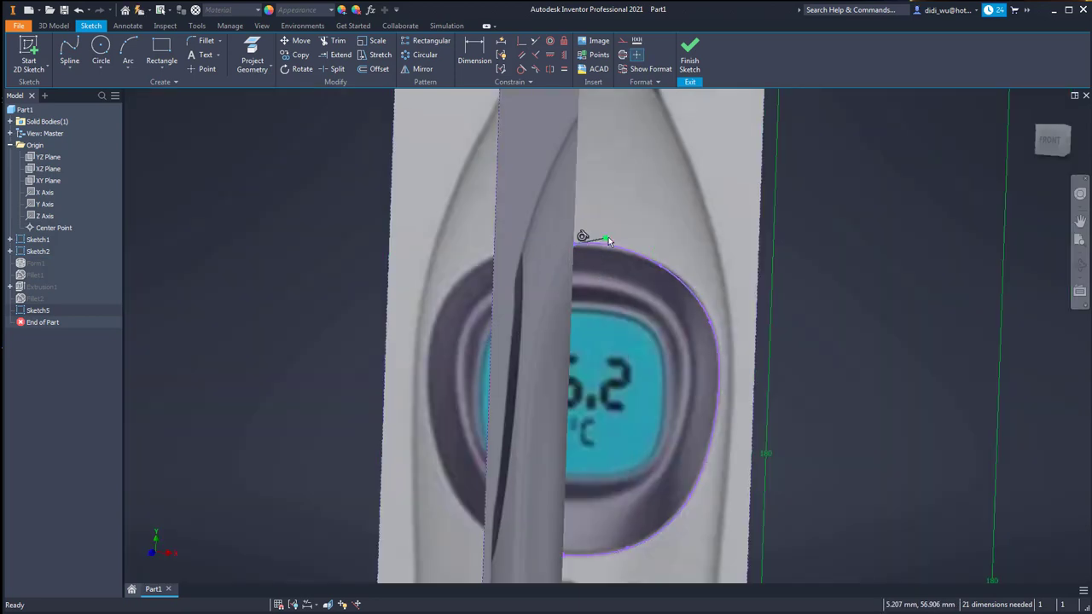
{"action": "left_click_drag", "start_coordinate": [604, 238], "coordinate": [607, 248]}
{"action": "scroll", "coordinate": [599, 250], "scroll_direction": "down", "scroll_amount": 3}
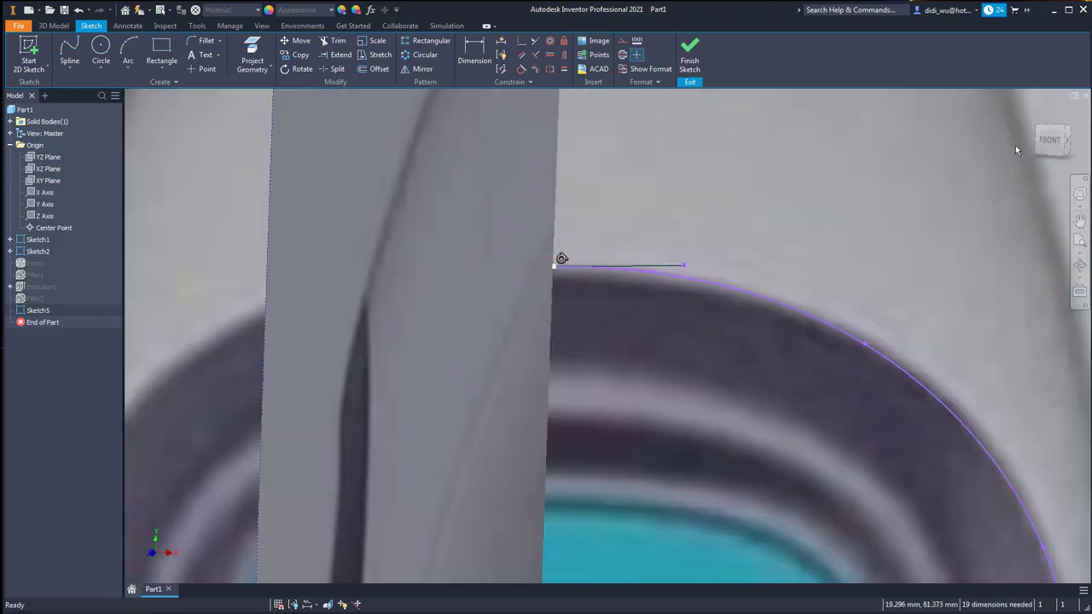
Apply a horizontal constraint to the tangency handle at the spline's upper endpoint
{"action": "left_click", "coordinate": [1050, 140]}
{"action": "scroll", "coordinate": [580, 214], "scroll_direction": "down", "scroll_amount": 7}
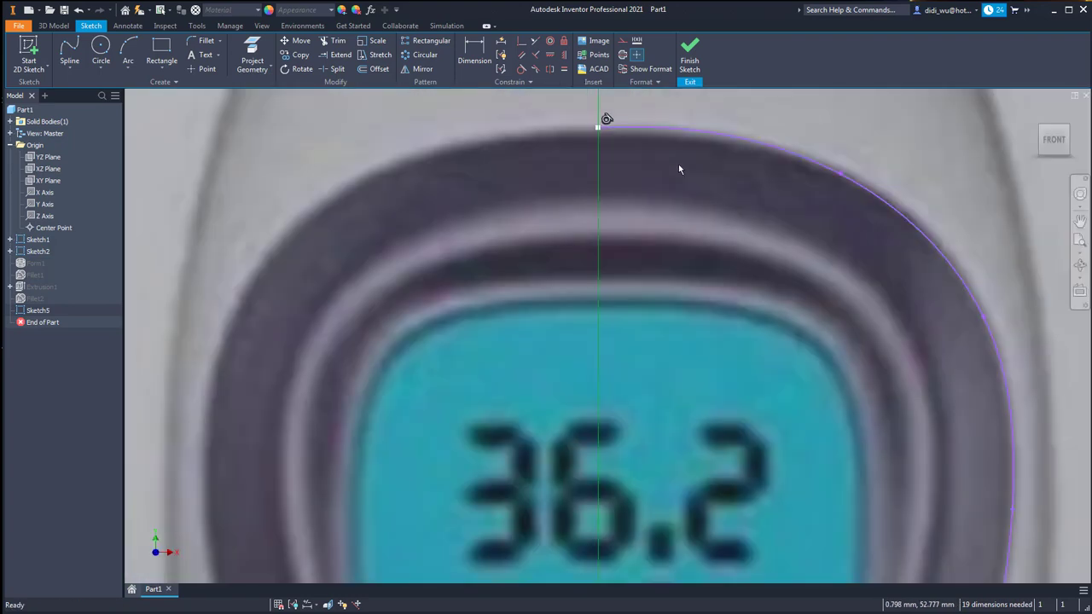
{"action": "middle_click_drag", "start_coordinate": [679, 167], "coordinate": [487, 297]}
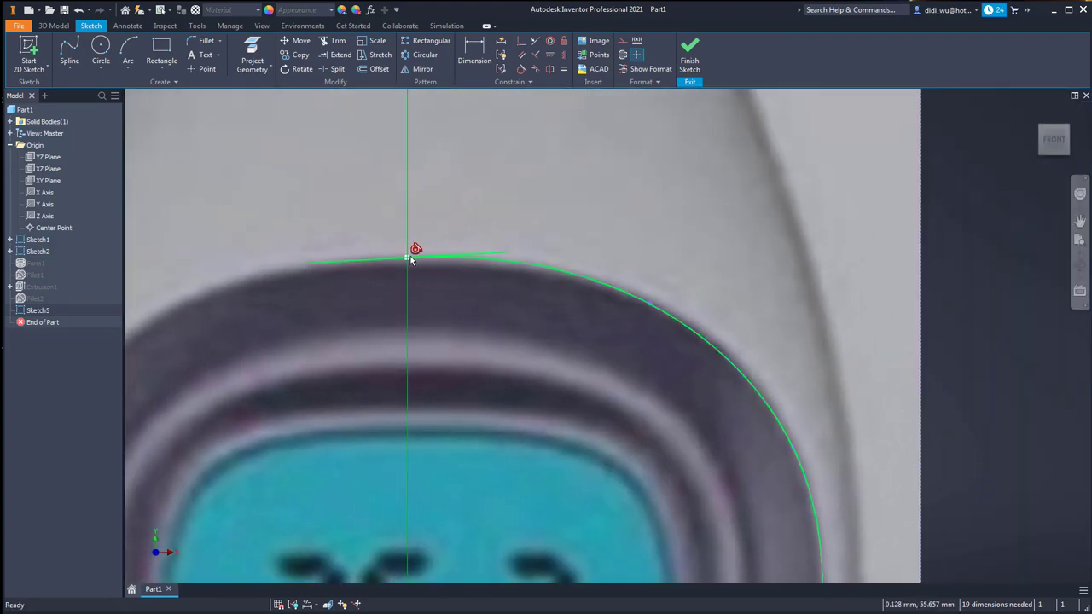
{"action": "left_click", "coordinate": [472, 253]}
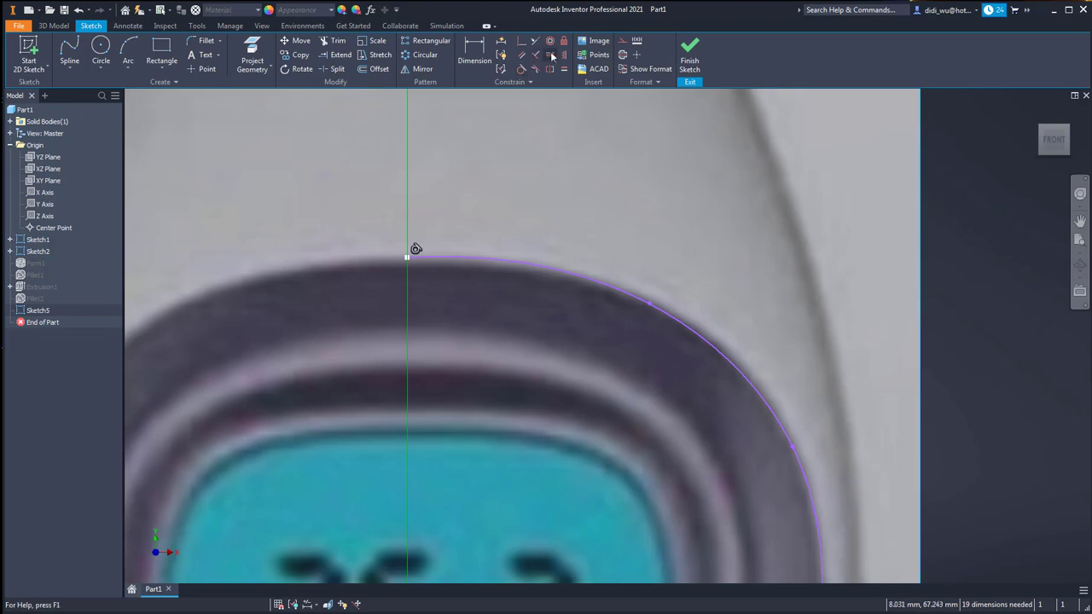
{"action": "left_click", "coordinate": [551, 54]}
{"action": "left_click", "coordinate": [488, 254]}
{"action": "scroll", "coordinate": [580, 271], "scroll_direction": "down", "scroll_amount": 5}
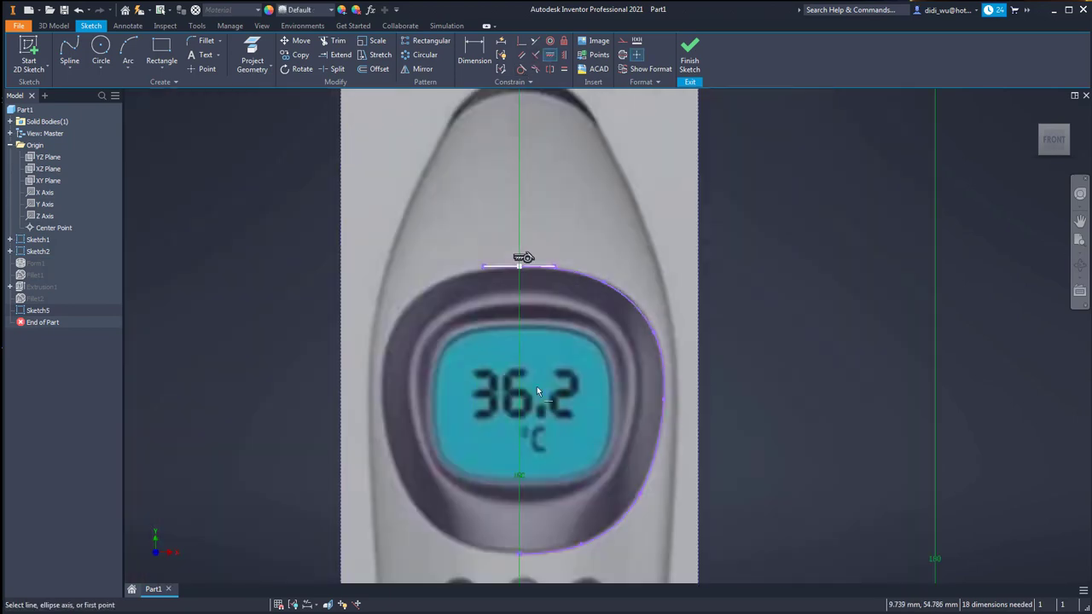
Activate the tangency handle at the spline's lower endpoint and constrain it horizontal
{"action": "middle_click_drag", "start_coordinate": [531, 573], "coordinate": [514, 384]}
{"action": "scroll", "coordinate": [514, 385], "scroll_direction": "up", "scroll_amount": 5}
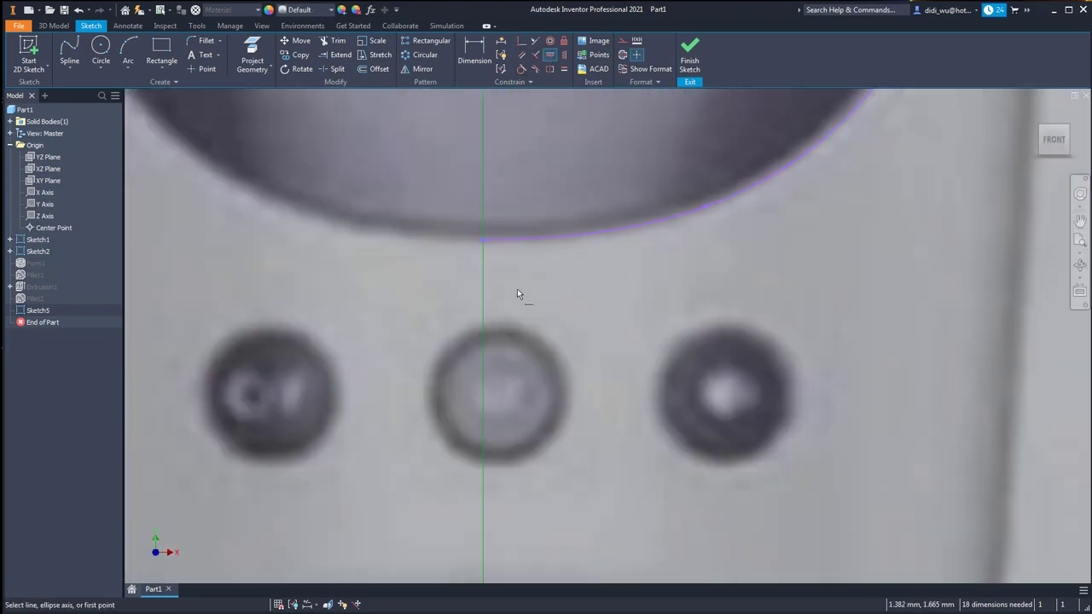
{"action": "right_click", "coordinate": [482, 239]}
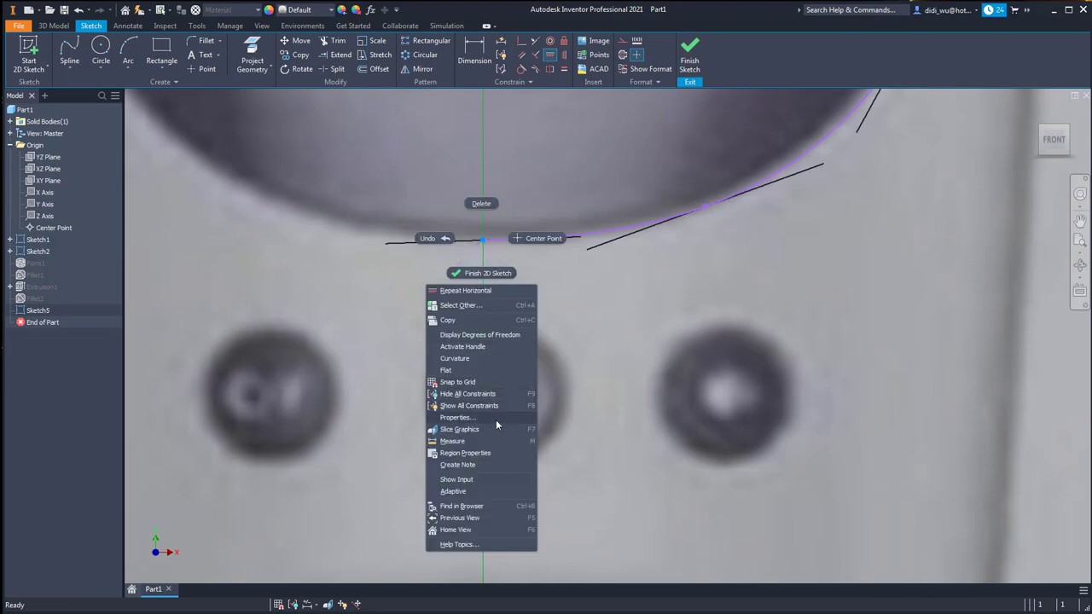
{"action": "left_click", "coordinate": [490, 350]}
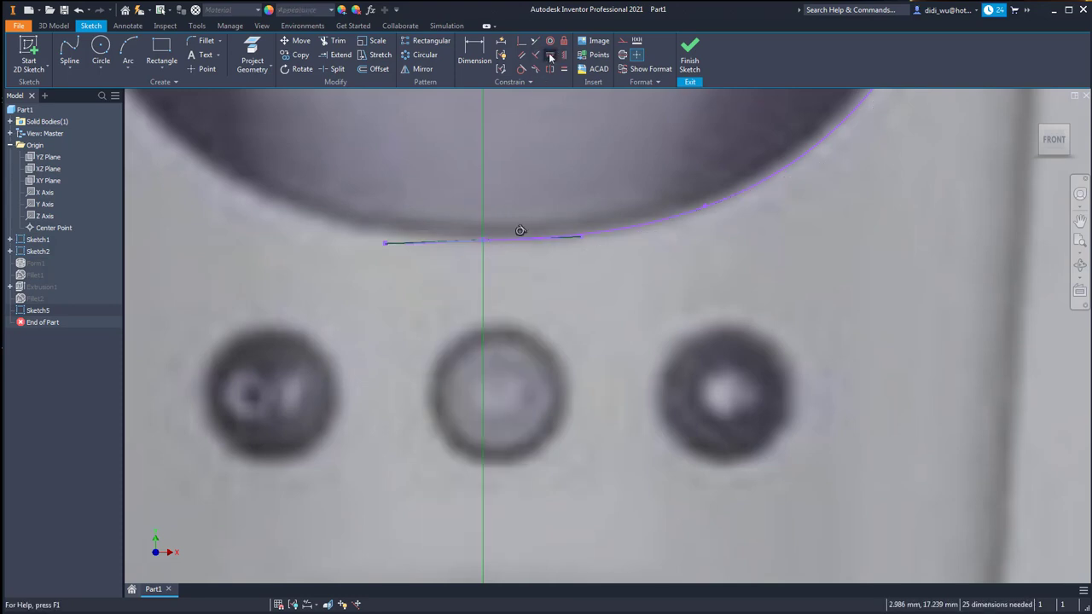
{"action": "left_click", "coordinate": [417, 246]}
{"action": "key", "text": "Escape"}
{"action": "scroll", "coordinate": [695, 233], "scroll_direction": "down", "scroll_amount": 5}
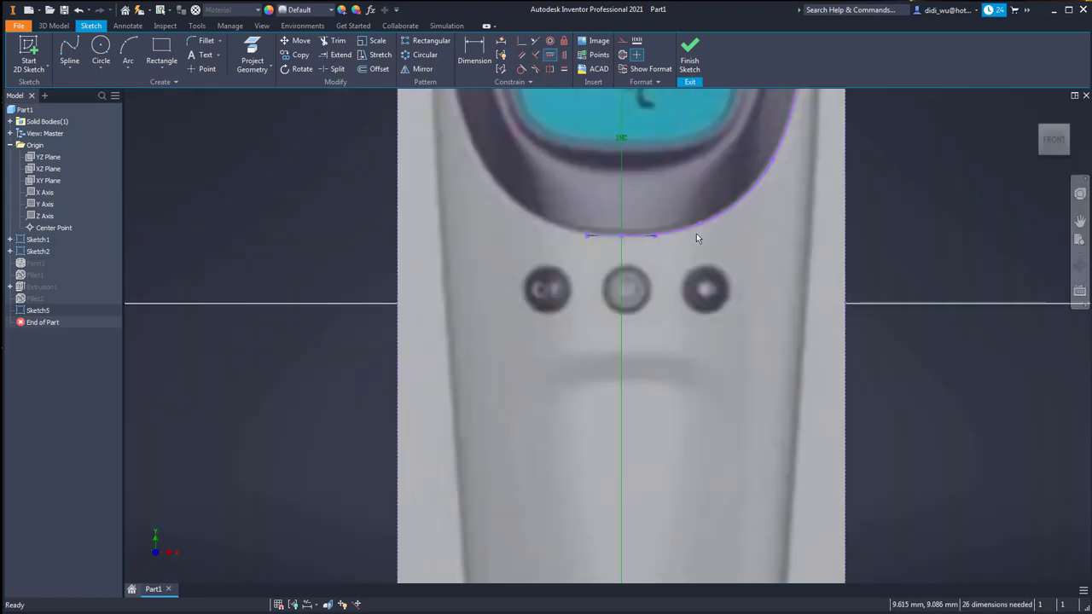
{"action": "scroll", "coordinate": [524, 147], "scroll_direction": "up", "scroll_amount": 5}
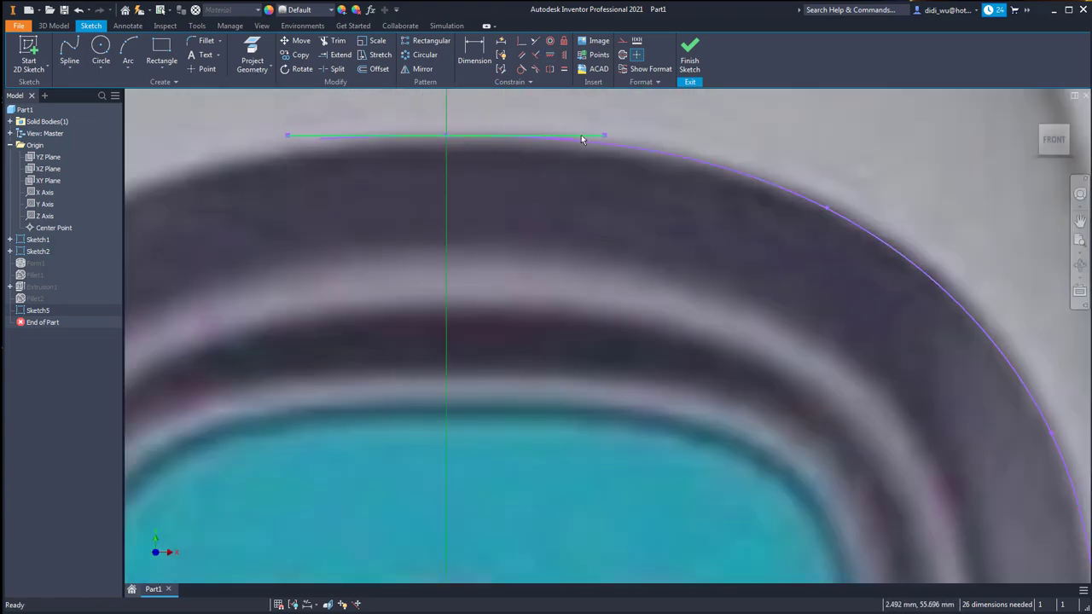
{"action": "scroll", "coordinate": [863, 376], "scroll_direction": "down", "scroll_amount": 4}
{"action": "middle_click_drag", "start_coordinate": [863, 376], "coordinate": [700, 179]}
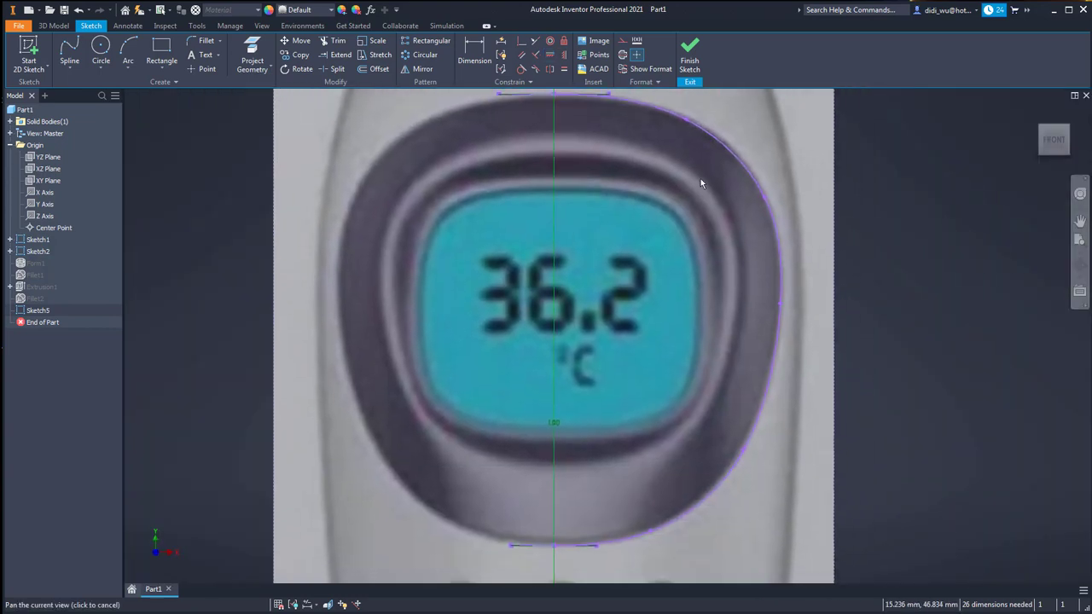
{"action": "scroll", "coordinate": [580, 256], "scroll_direction": "down", "scroll_amount": 8}
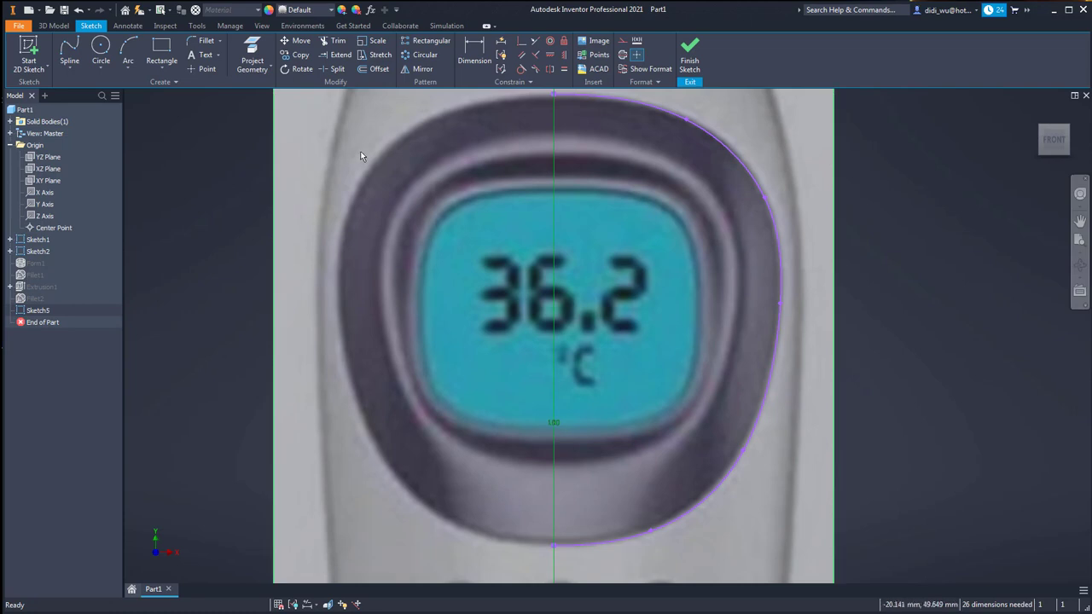
Draw a vertical line from the origin up past the reference image's upper edge and convert it to construction geometry
{"action": "key", "text": "l"}
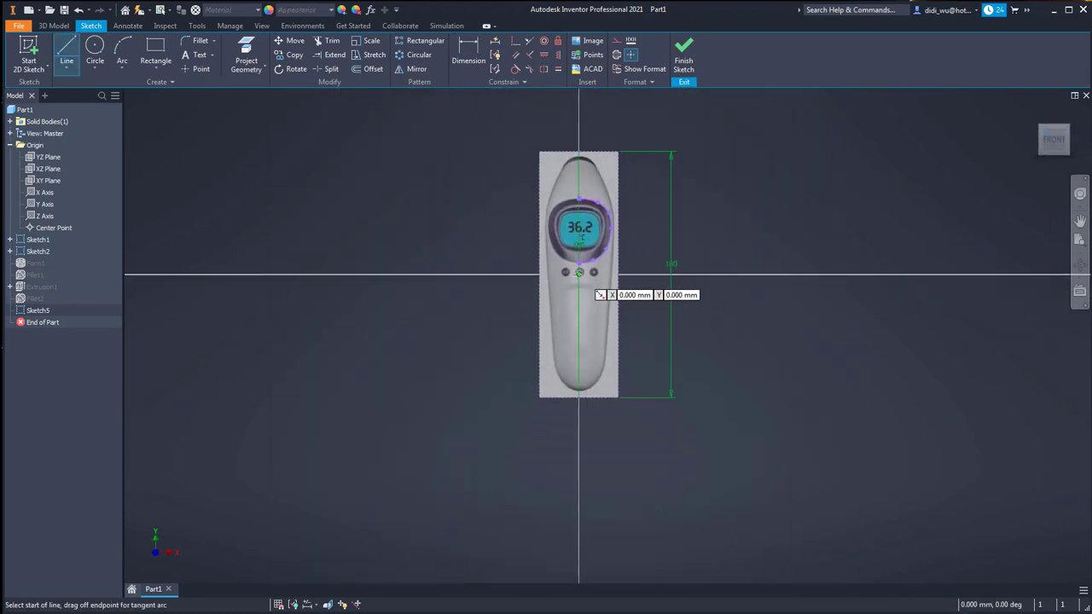
{"action": "left_click", "coordinate": [578, 273]}
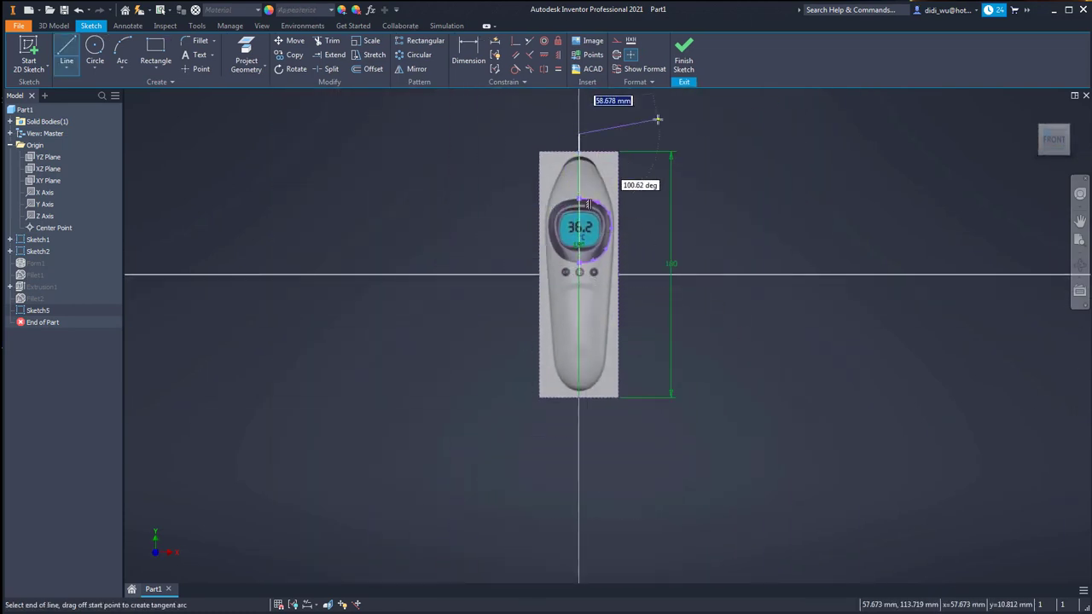
{"action": "key", "text": "Escape"}
{"action": "left_click", "coordinate": [580, 145]}
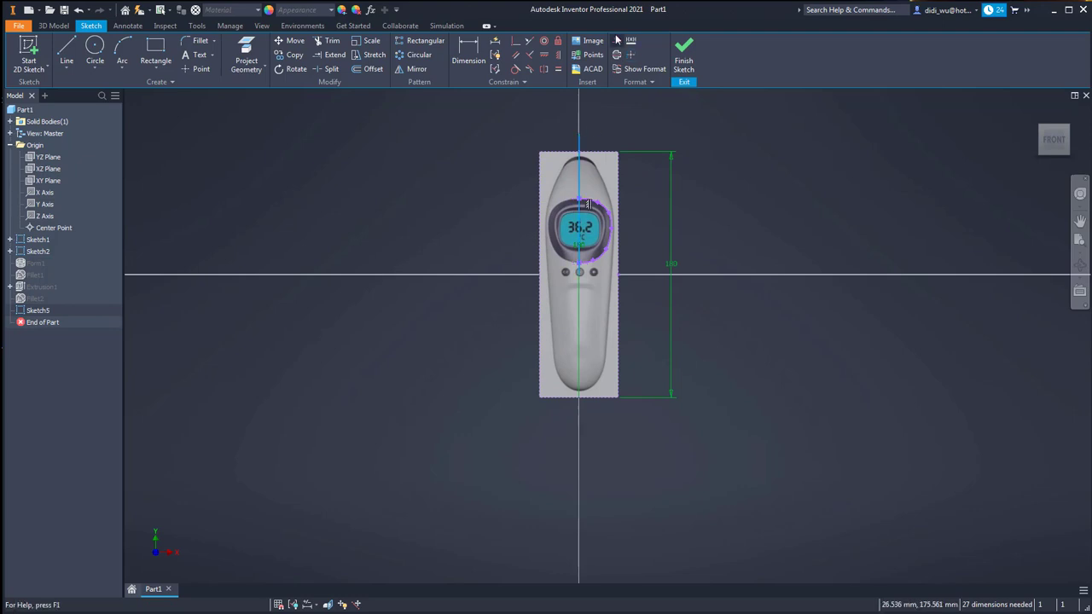
{"action": "scroll", "coordinate": [537, 222], "scroll_direction": "up", "scroll_amount": 5}
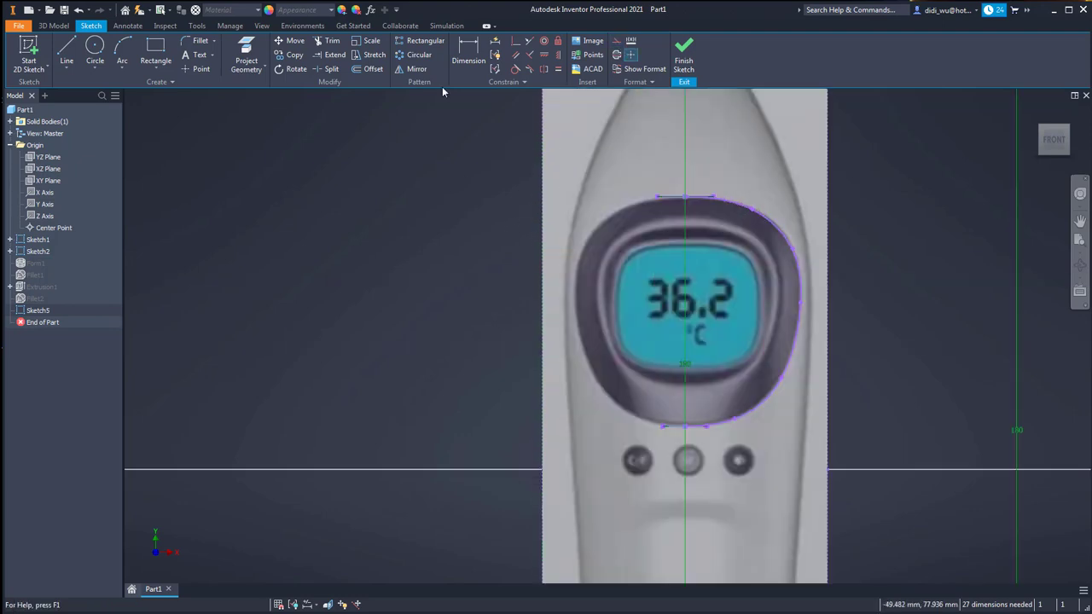
Mirror the bezel's right-half spline about the vertical construction line to close the outline
{"action": "left_click", "coordinate": [416, 69]}
{"action": "left_click", "coordinate": [747, 213]}
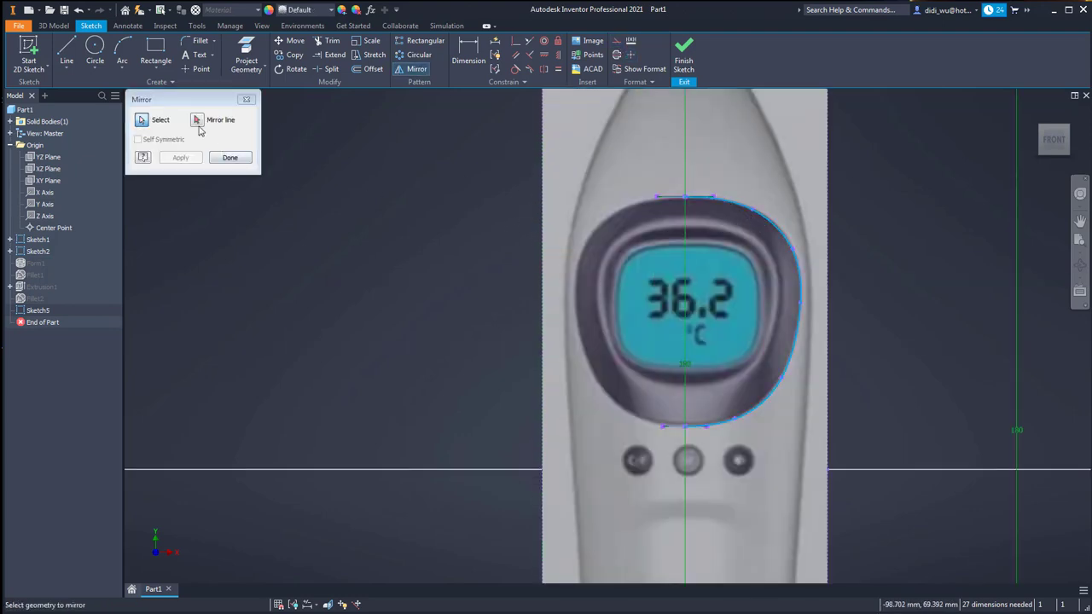
{"action": "left_click", "coordinate": [197, 119]}
{"action": "middle_click_drag", "start_coordinate": [695, 175], "coordinate": [599, 142]}
{"action": "left_click", "coordinate": [591, 127]}
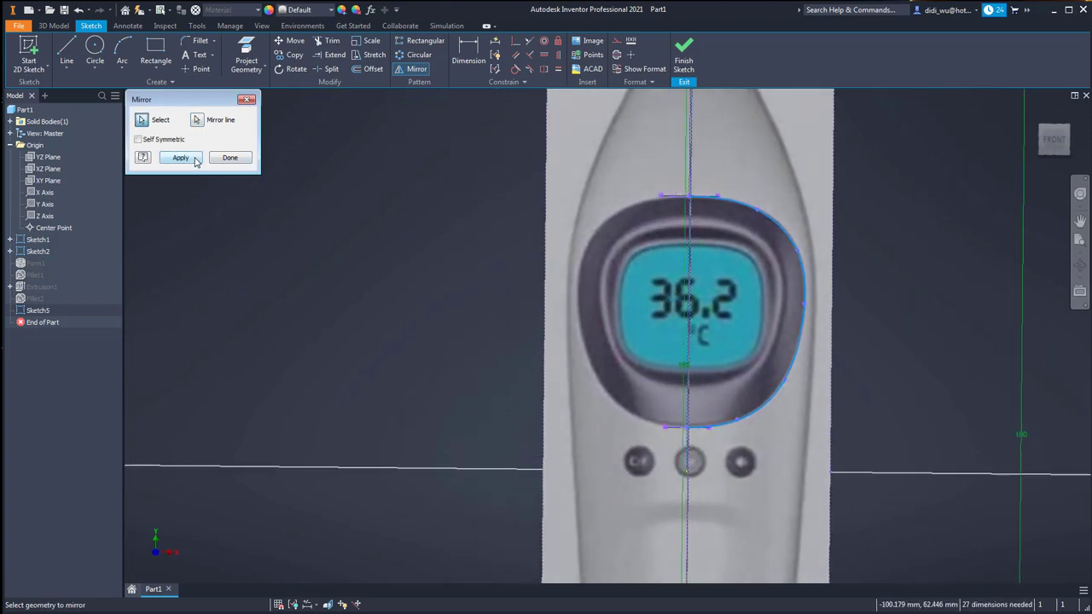
{"action": "left_click", "coordinate": [180, 158]}
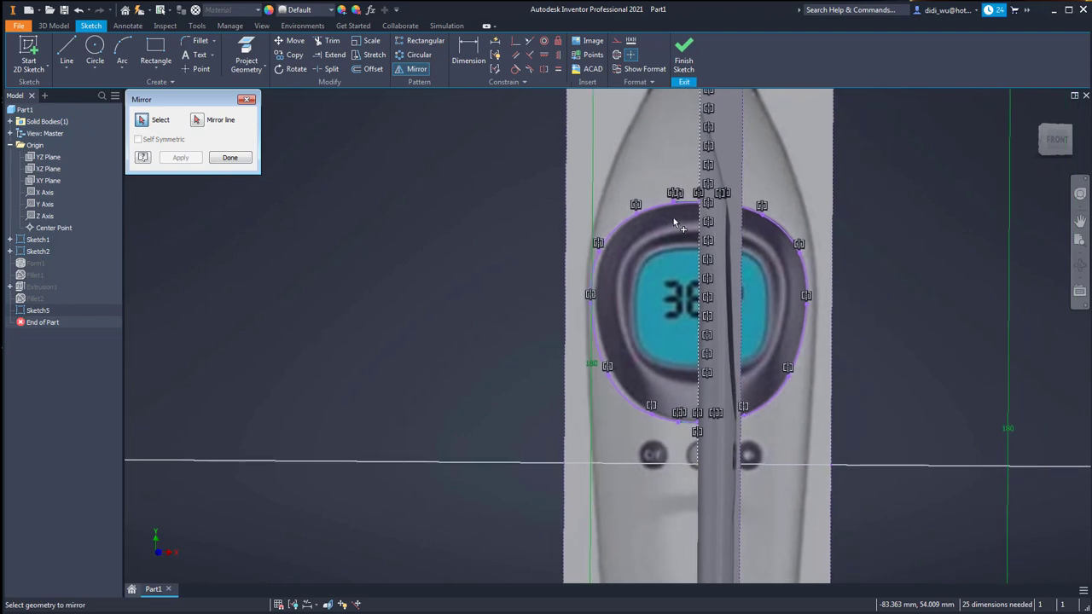
{"action": "left_click", "coordinate": [241, 161]}
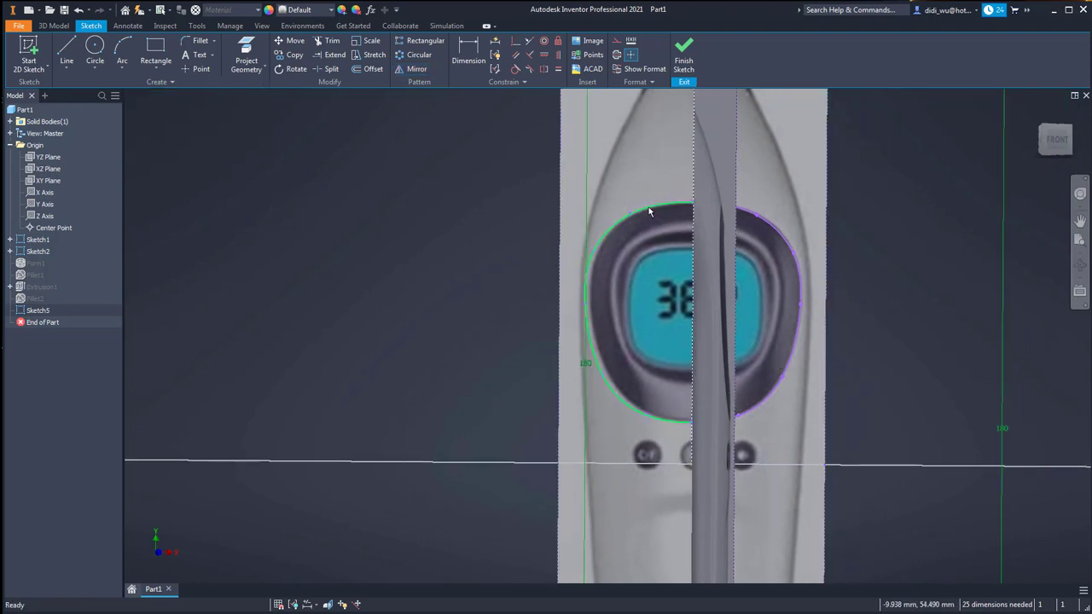
{"action": "left_click", "coordinate": [747, 220]}
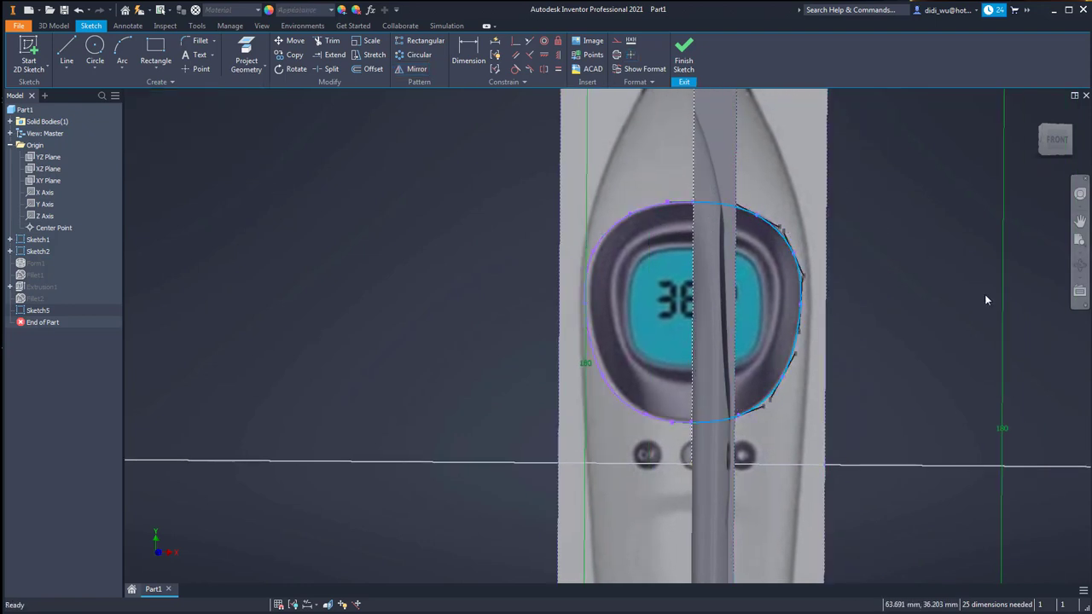
Finish the bezel sketch and turn the thermometer's solid visibility back on
{"action": "left_click", "coordinate": [683, 50]}
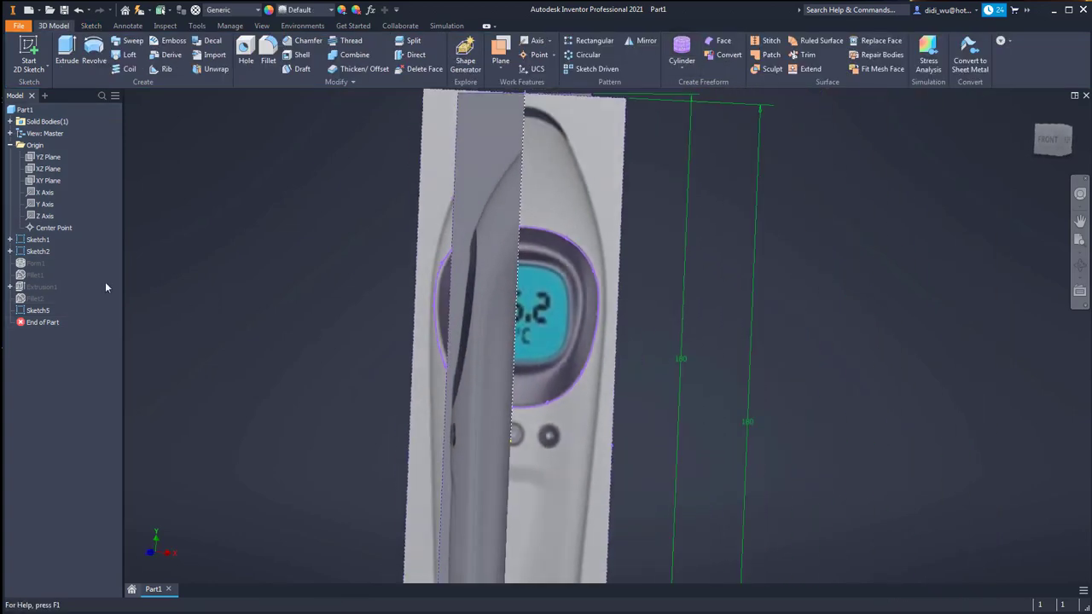
{"action": "right_click", "coordinate": [26, 260]}
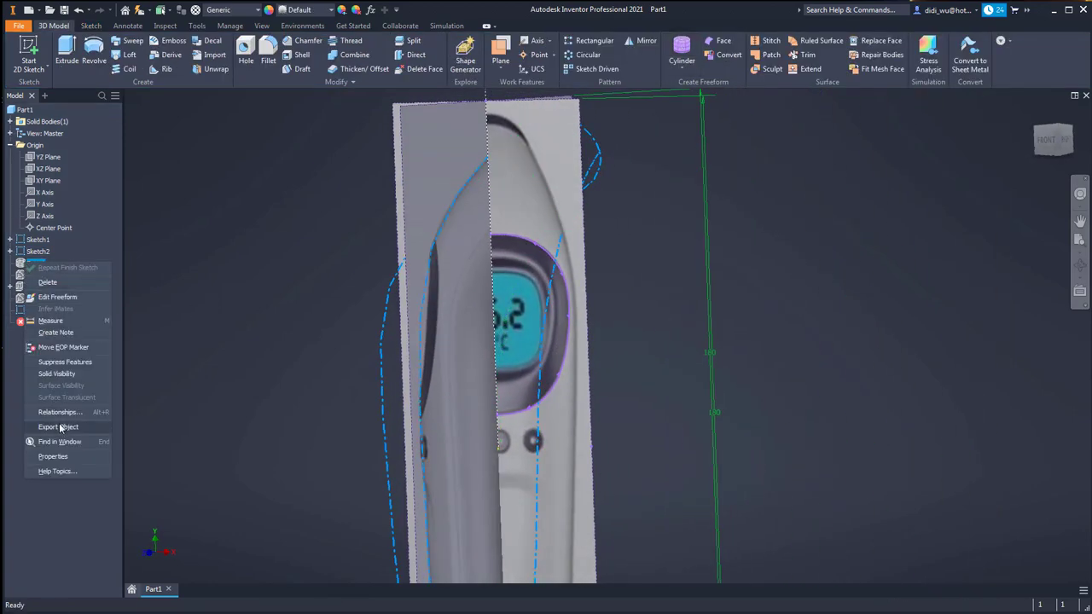
{"action": "left_click", "coordinate": [75, 375]}
{"action": "middle_click_drag", "start_coordinate": [555, 337], "coordinate": [486, 341], "text": "shift"}
Split the two front faces of the thermometer body, using the closed bezel outline's two curves as the split tool
{"action": "left_click", "coordinate": [610, 285]}
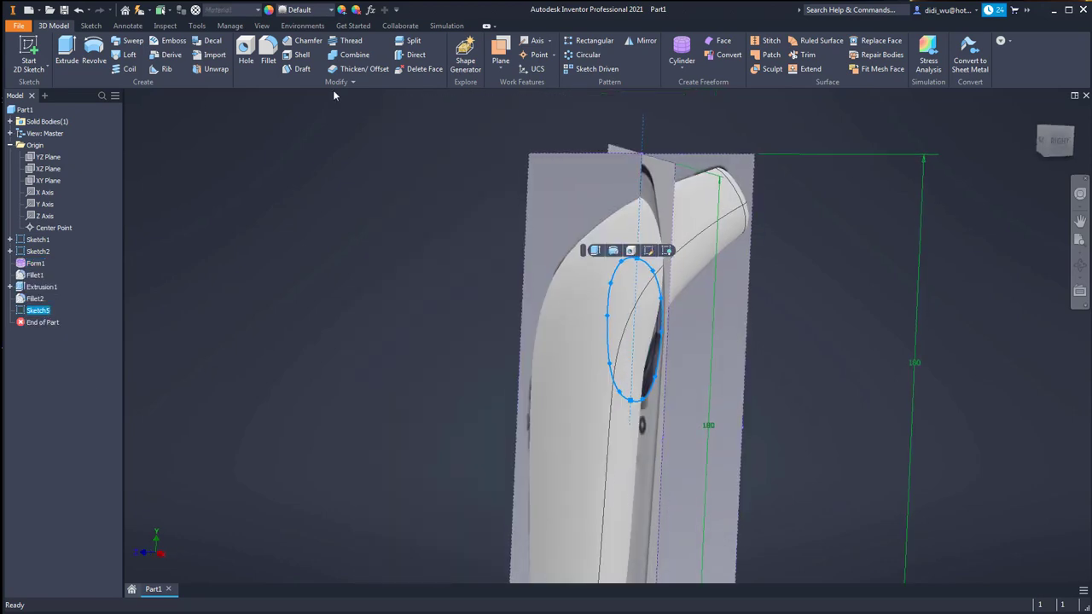
{"action": "left_click", "coordinate": [413, 41]}
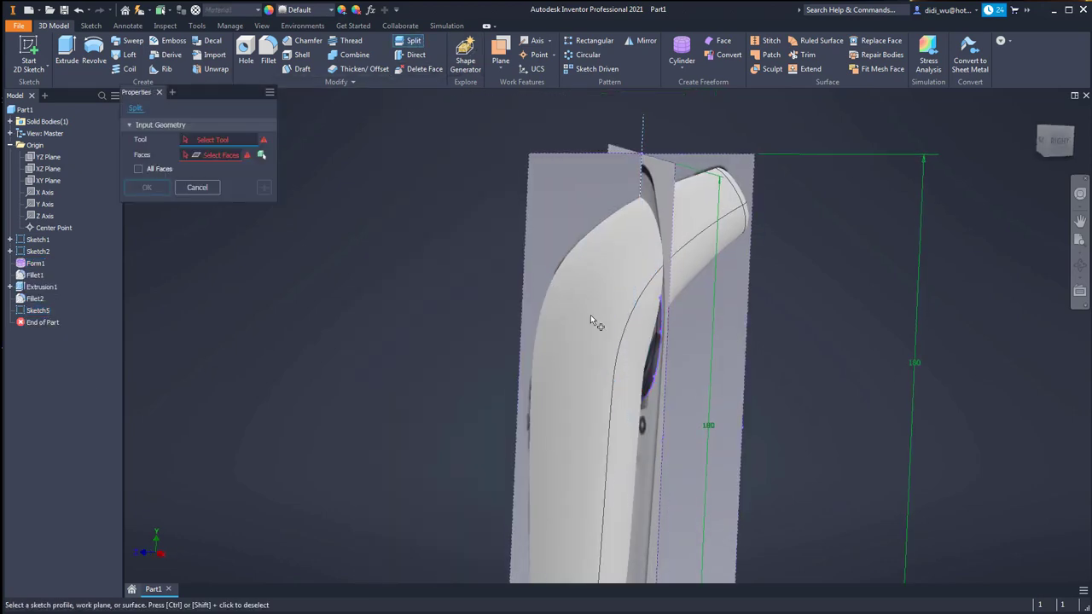
{"action": "left_click", "coordinate": [653, 303]}
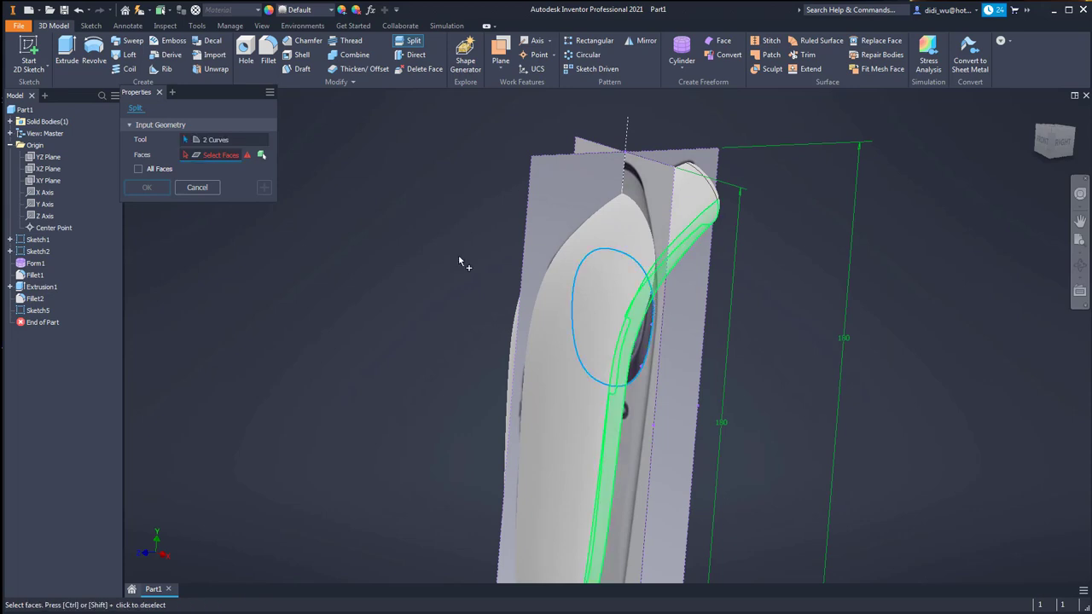
{"action": "left_click", "coordinate": [580, 333]}
{"action": "middle_click_drag", "start_coordinate": [707, 307], "coordinate": [574, 257], "text": "shift"}
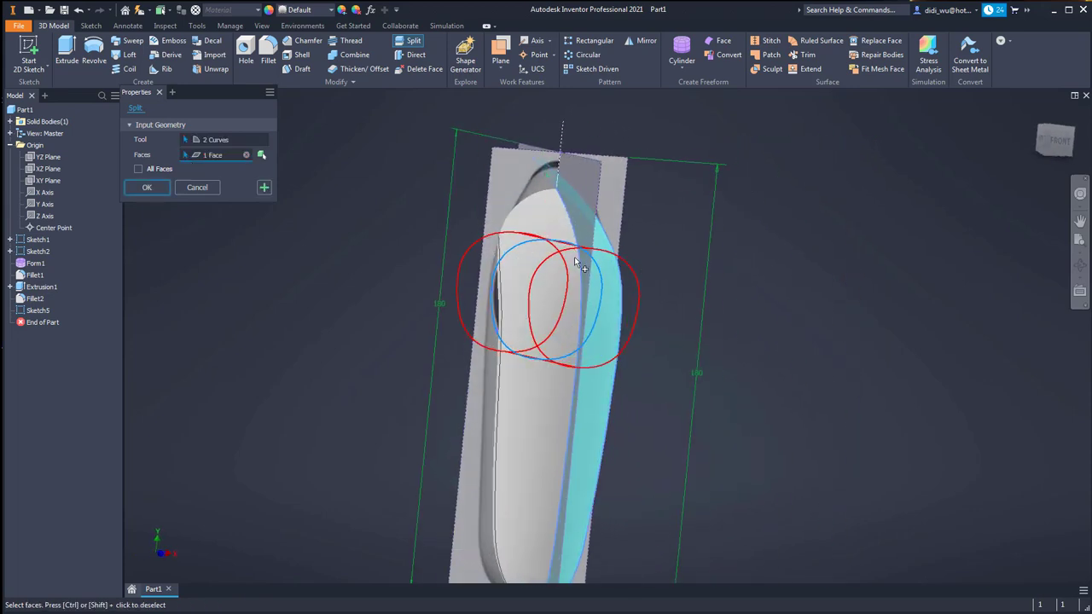
{"action": "left_click", "coordinate": [574, 258]}
{"action": "middle_click_drag", "start_coordinate": [640, 249], "coordinate": [189, 199], "text": "shift"}
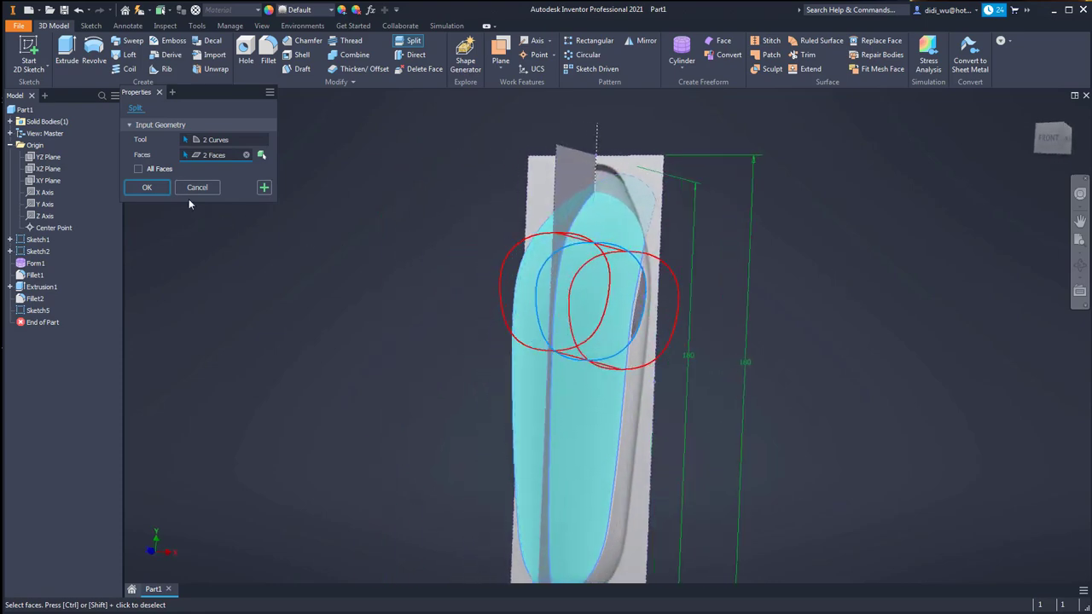
{"action": "left_click", "coordinate": [161, 189]}
Start a new sketch on the side reference image's plane and hide the solid body to expose the image
{"action": "middle_click_drag", "start_coordinate": [330, 312], "coordinate": [558, 329], "text": "shift"}
{"action": "left_click", "coordinate": [600, 252]}
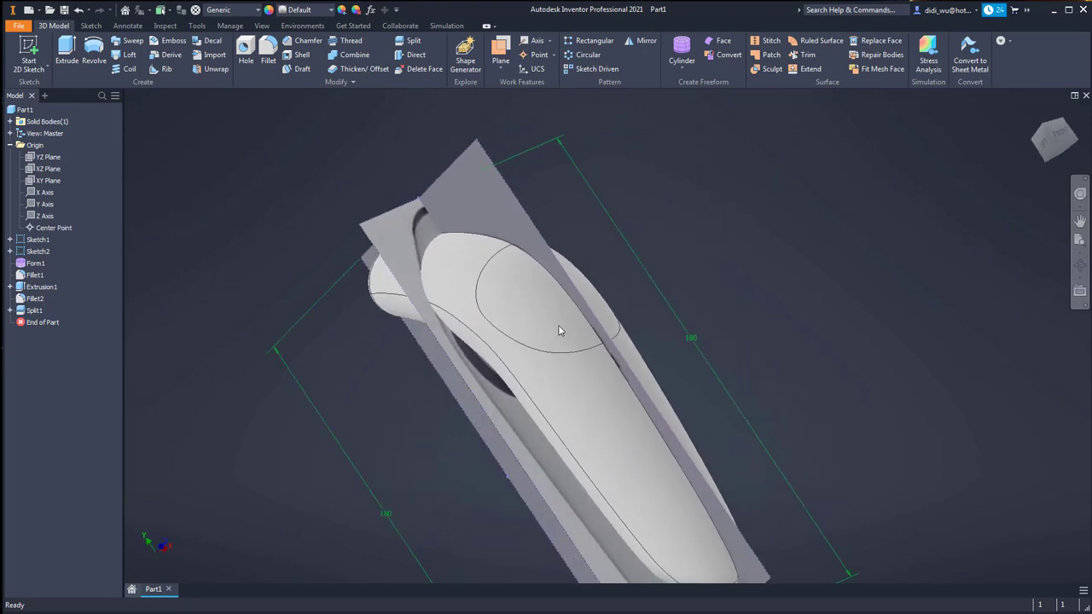
{"action": "left_click", "coordinate": [833, 369]}
{"action": "middle_click_drag", "start_coordinate": [832, 368], "coordinate": [86, 266], "text": "shift"}
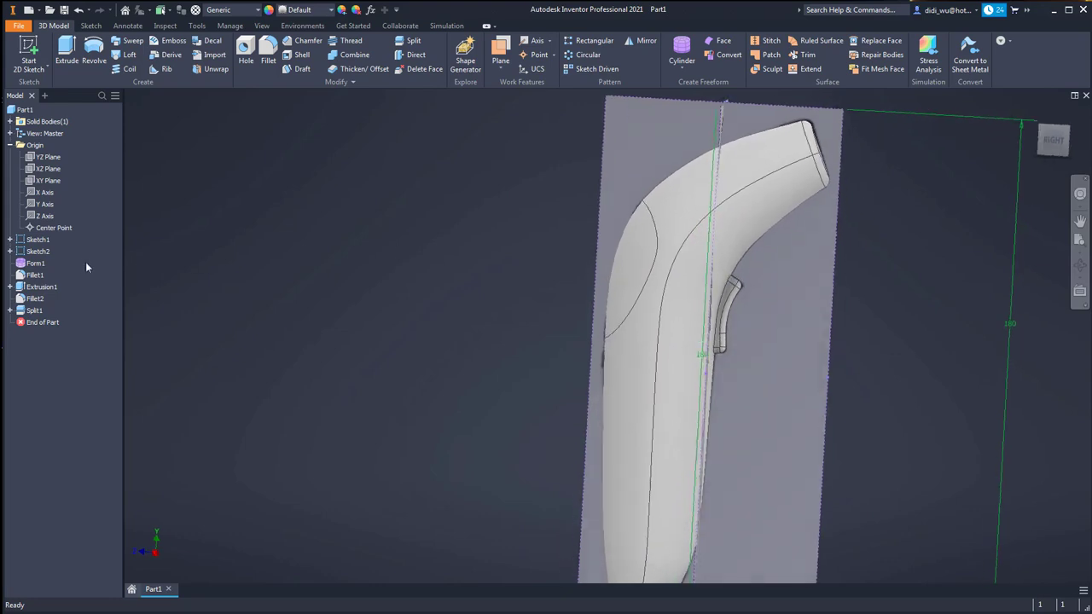
{"action": "left_click", "coordinate": [22, 265]}
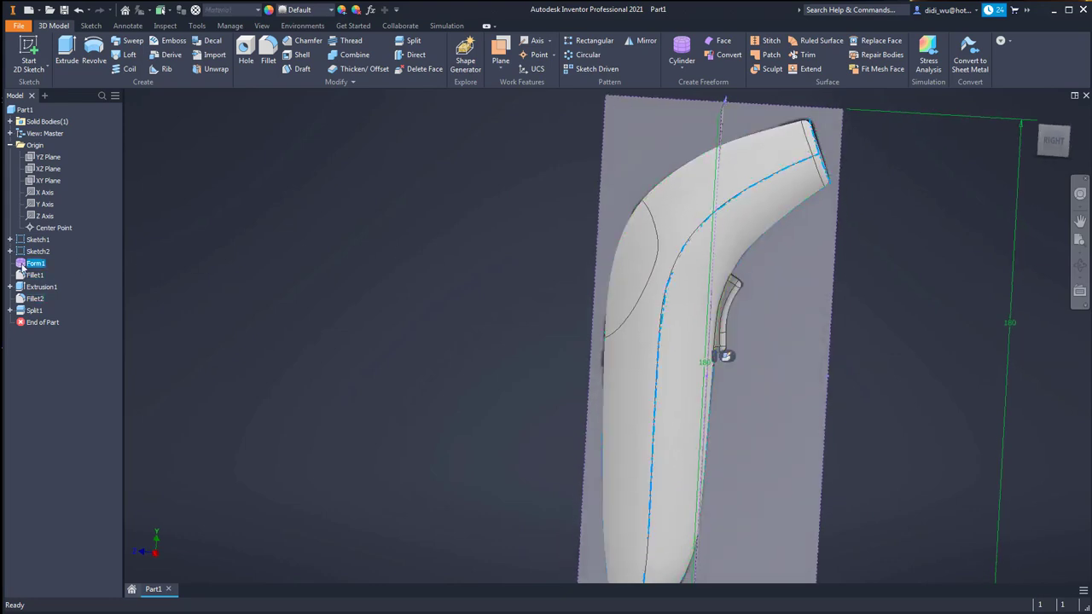
{"action": "right_click", "coordinate": [23, 265]}
{"action": "left_click", "coordinate": [53, 376]}
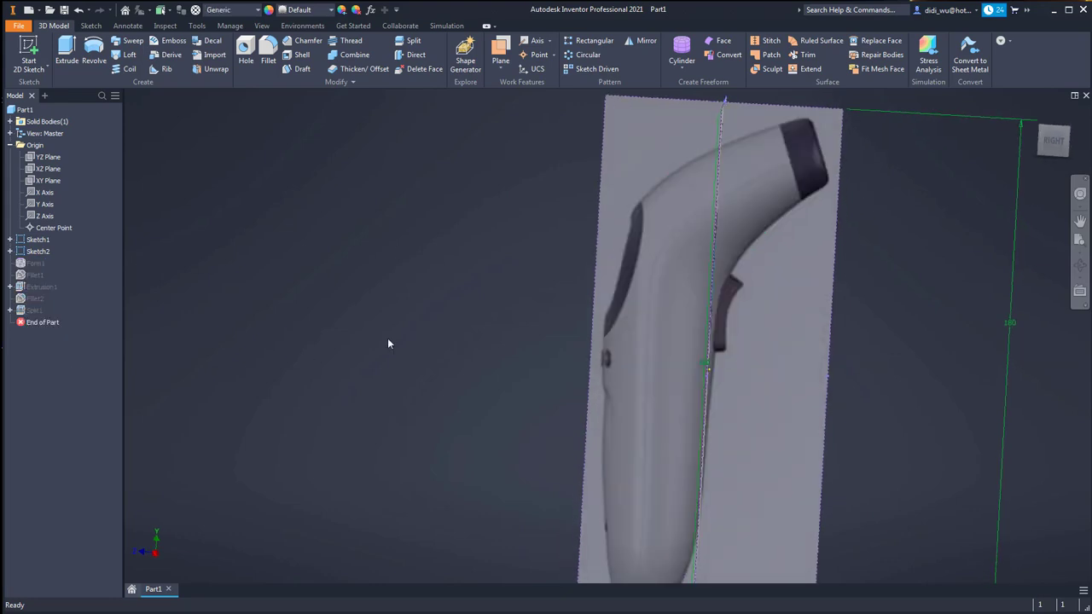
{"action": "scroll", "coordinate": [954, 145], "scroll_direction": "up", "scroll_amount": 2}
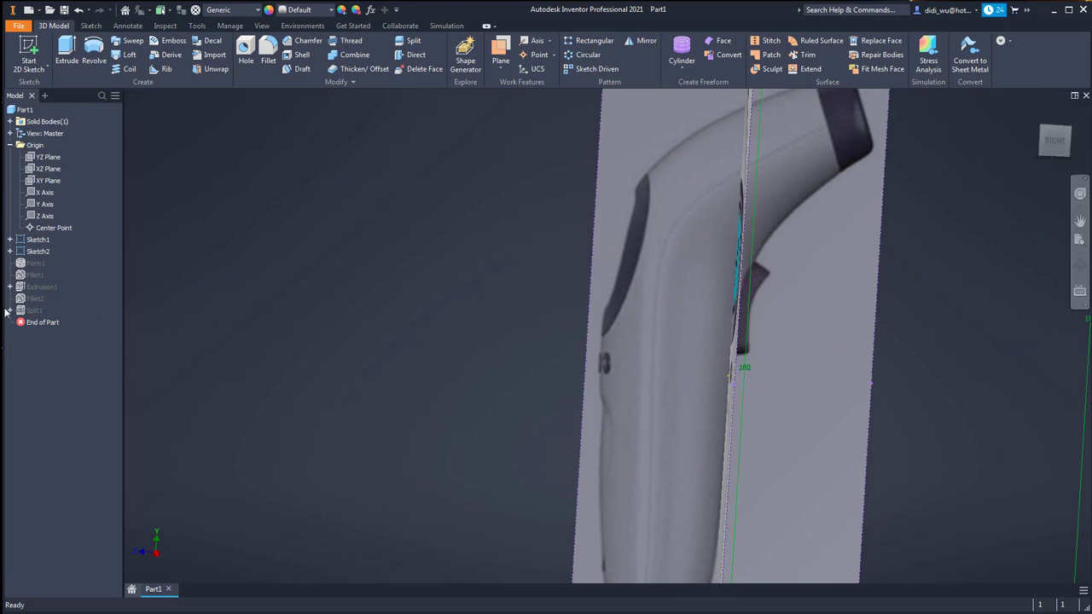
{"action": "right_click", "coordinate": [31, 264]}
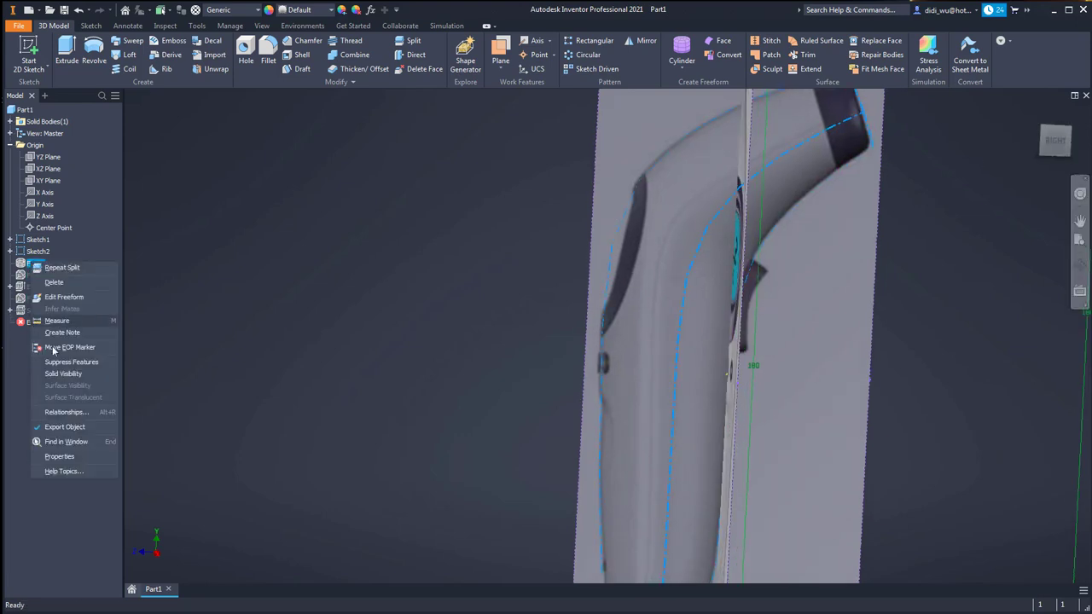
{"action": "left_click", "coordinate": [66, 376]}
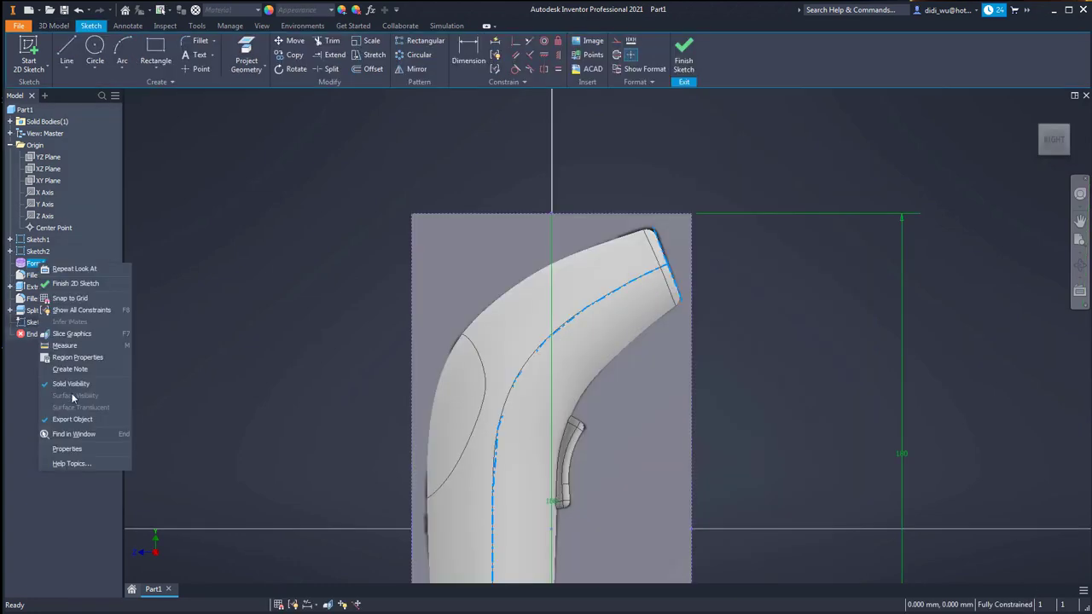
{"action": "left_click", "coordinate": [60, 384]}
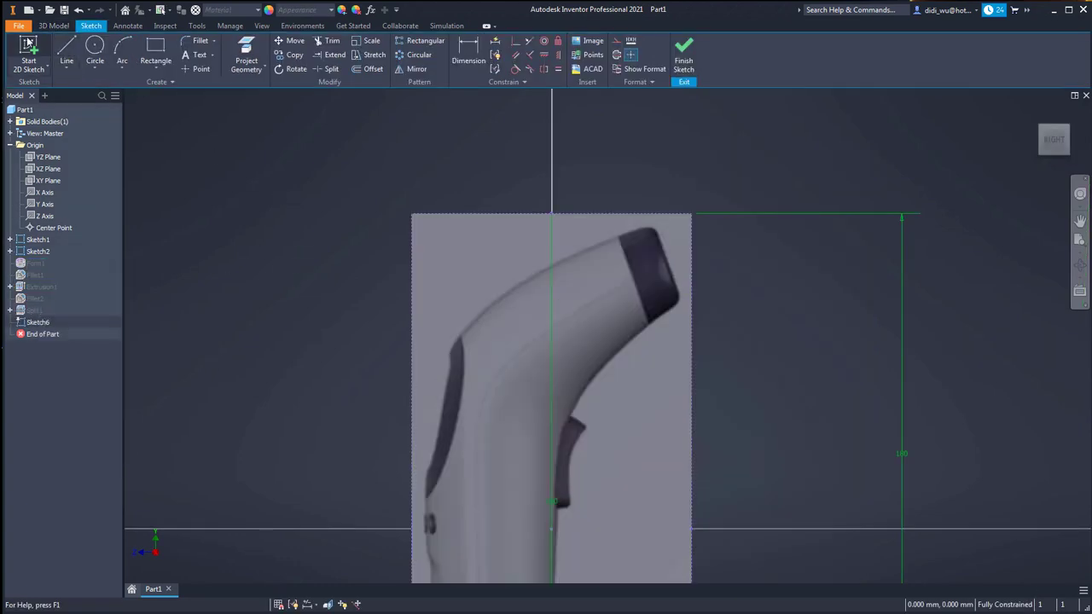
{"action": "left_click", "coordinate": [155, 52]}
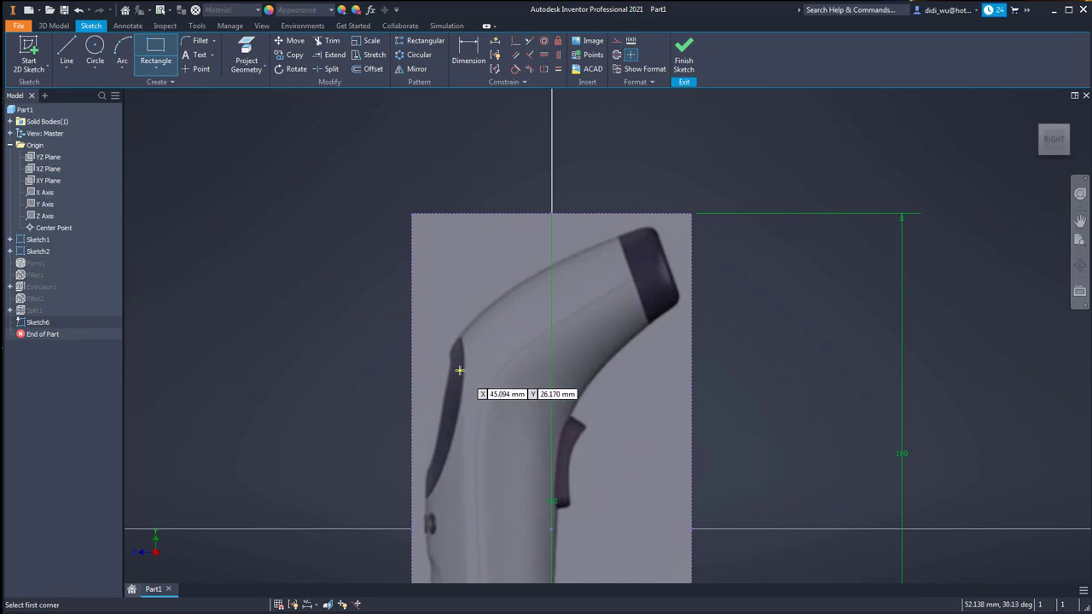
{"action": "scroll", "coordinate": [450, 359], "scroll_direction": "down", "scroll_amount": 5}
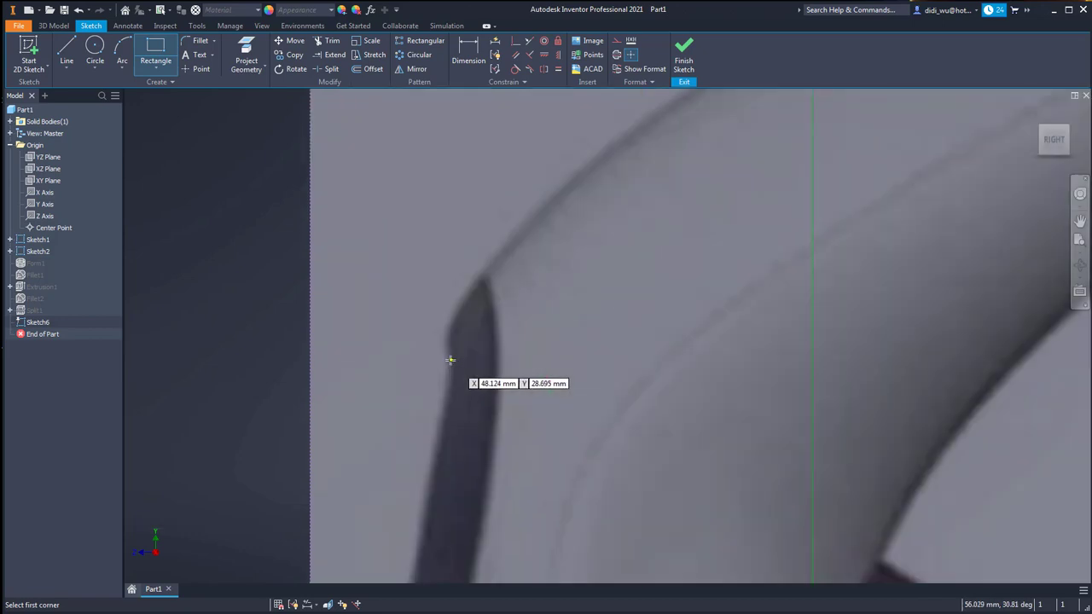
{"action": "left_click", "coordinate": [123, 71]}
{"action": "left_click", "coordinate": [67, 72]}
{"action": "left_click", "coordinate": [66, 72]}
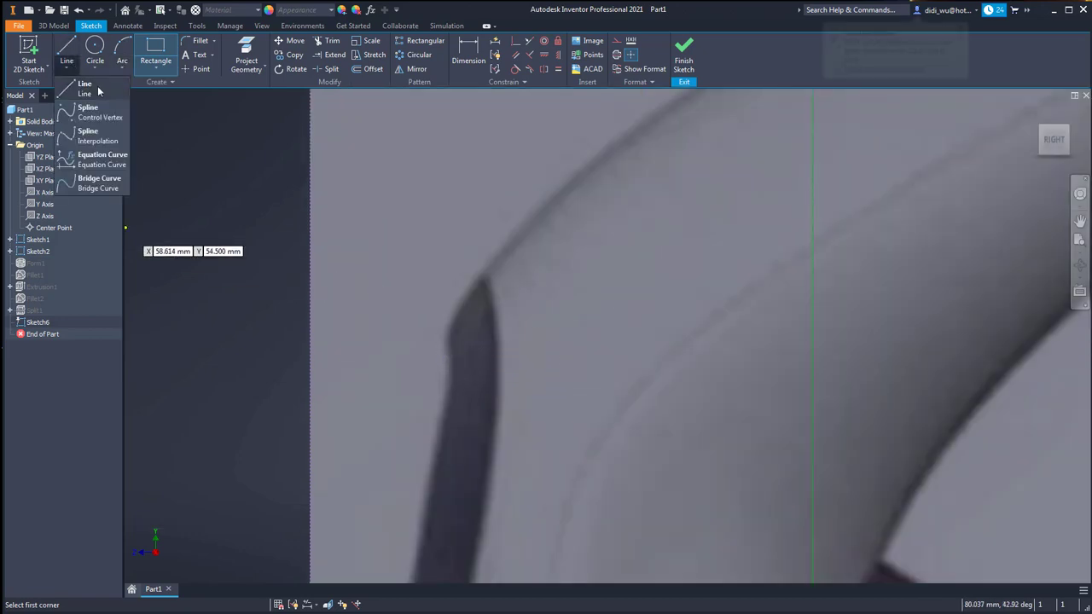
{"action": "left_click", "coordinate": [98, 92]}
{"action": "left_click", "coordinate": [430, 311]}
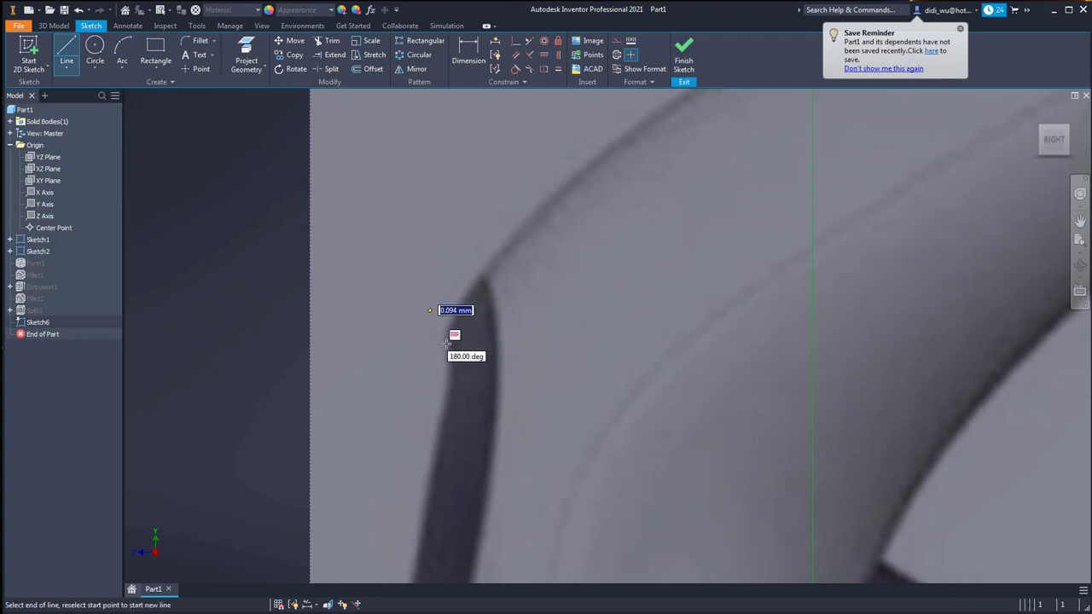
{"action": "left_click", "coordinate": [481, 282]}
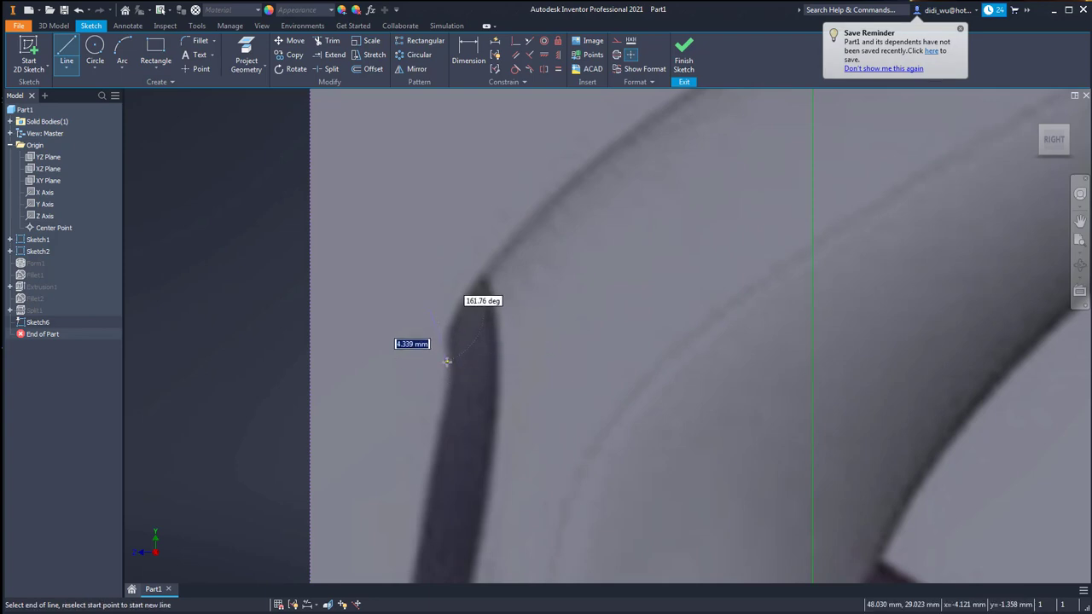
{"action": "key", "text": "Escape"}
{"action": "left_click", "coordinate": [67, 57]}
{"action": "scroll", "coordinate": [503, 318], "scroll_direction": "down", "scroll_amount": 5}
{"action": "scroll", "coordinate": [487, 361], "scroll_direction": "up", "scroll_amount": 6}
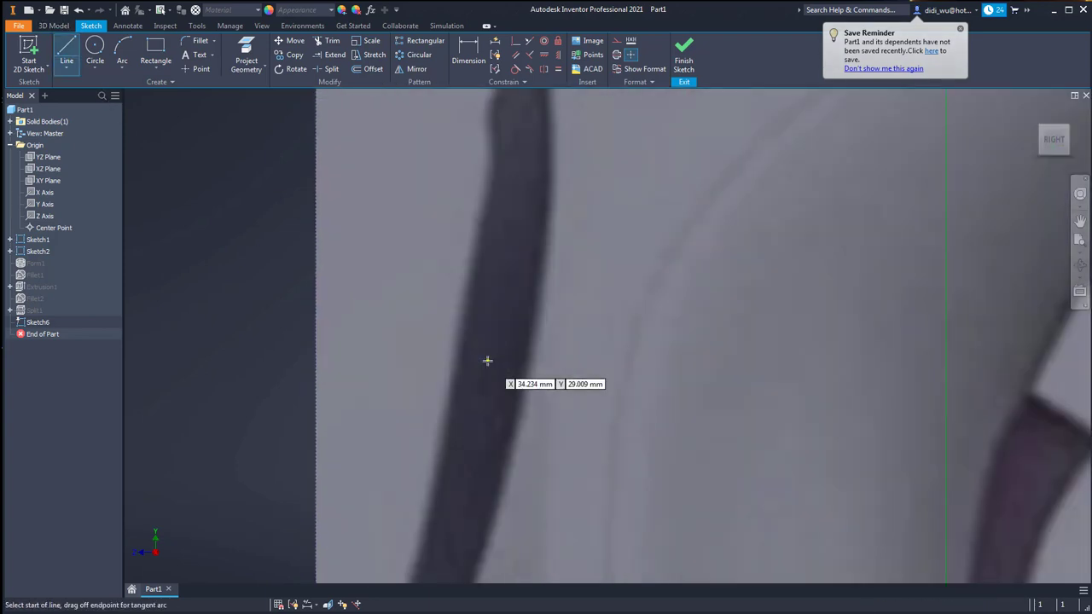
{"action": "scroll", "coordinate": [491, 359], "scroll_direction": "up", "scroll_amount": 3}
{"action": "key", "text": "Escape"}
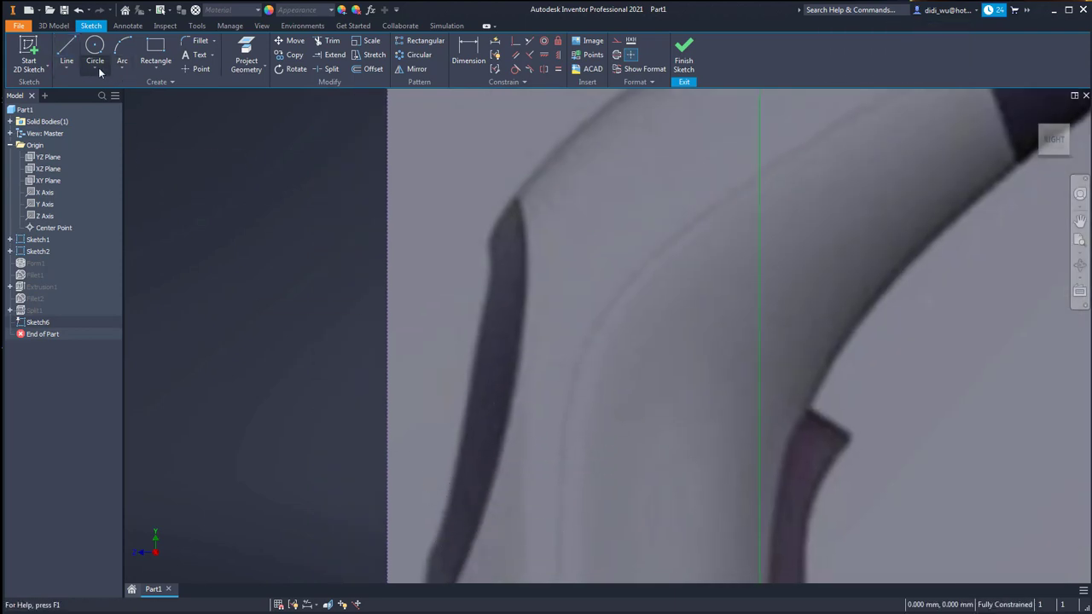
Draw an interpolation spline along the outer edge of the dark bezel in the side image, extending past both ends
{"action": "left_click", "coordinate": [67, 68]}
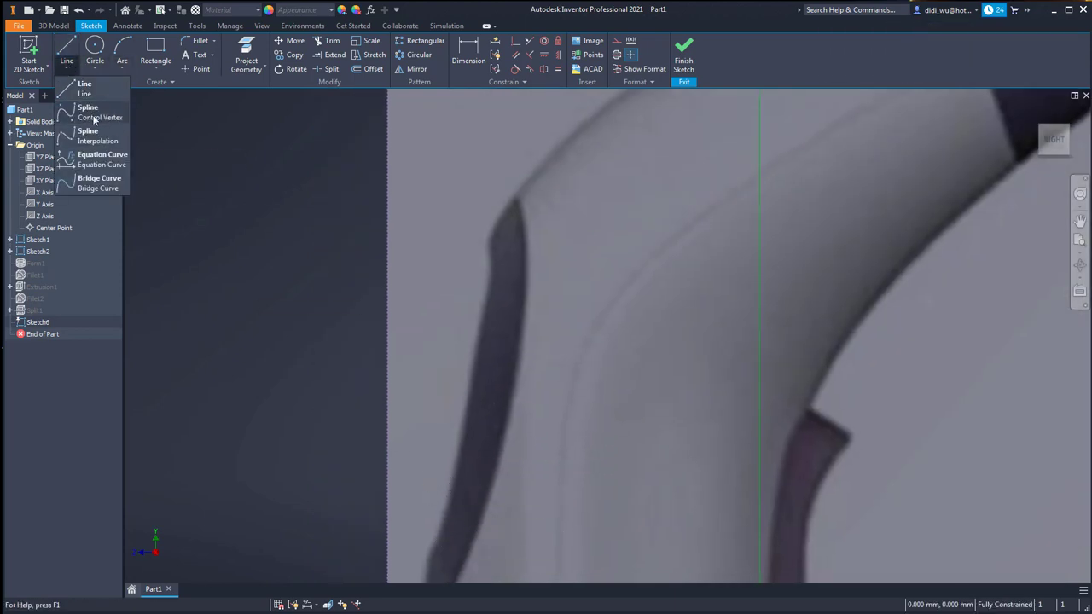
{"action": "left_click", "coordinate": [89, 135]}
{"action": "left_click", "coordinate": [69, 68]}
{"action": "left_click", "coordinate": [89, 136]}
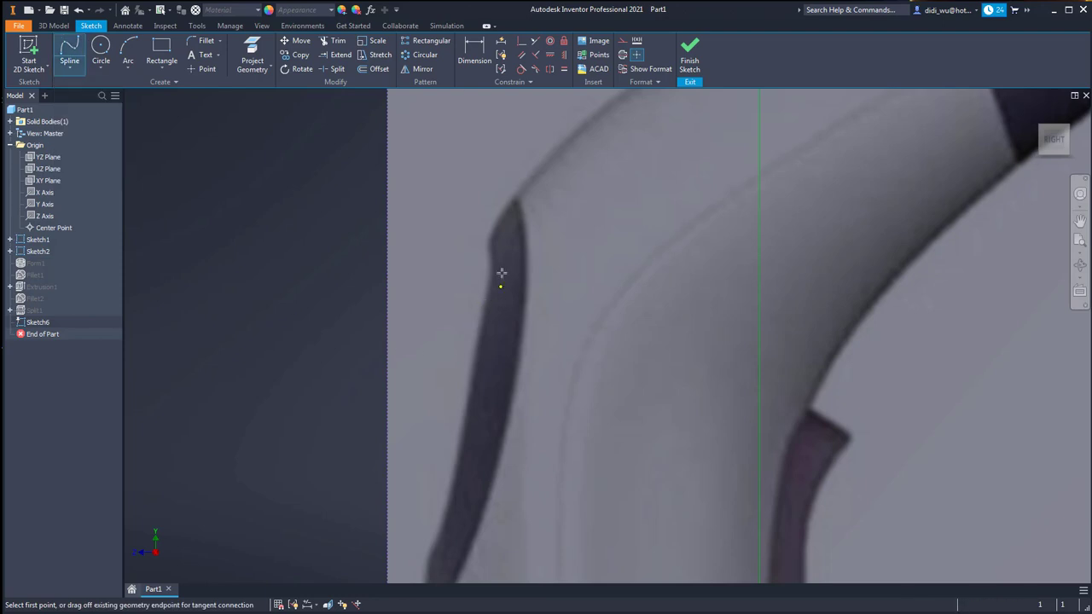
{"action": "left_click", "coordinate": [478, 209]}
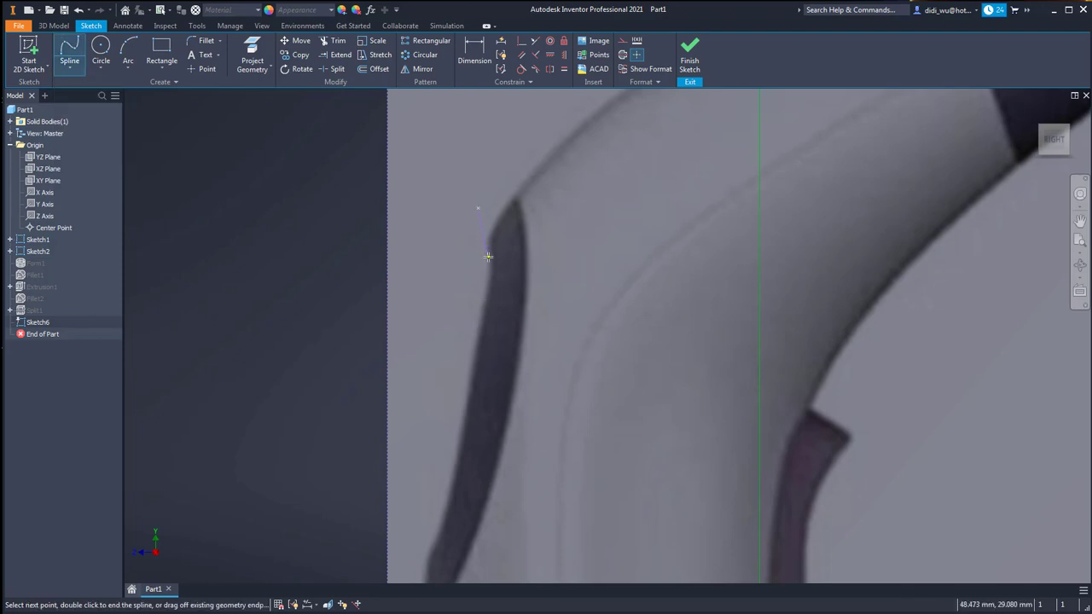
{"action": "left_click", "coordinate": [473, 376]}
{"action": "scroll", "coordinate": [495, 366], "scroll_direction": "up", "scroll_amount": 3}
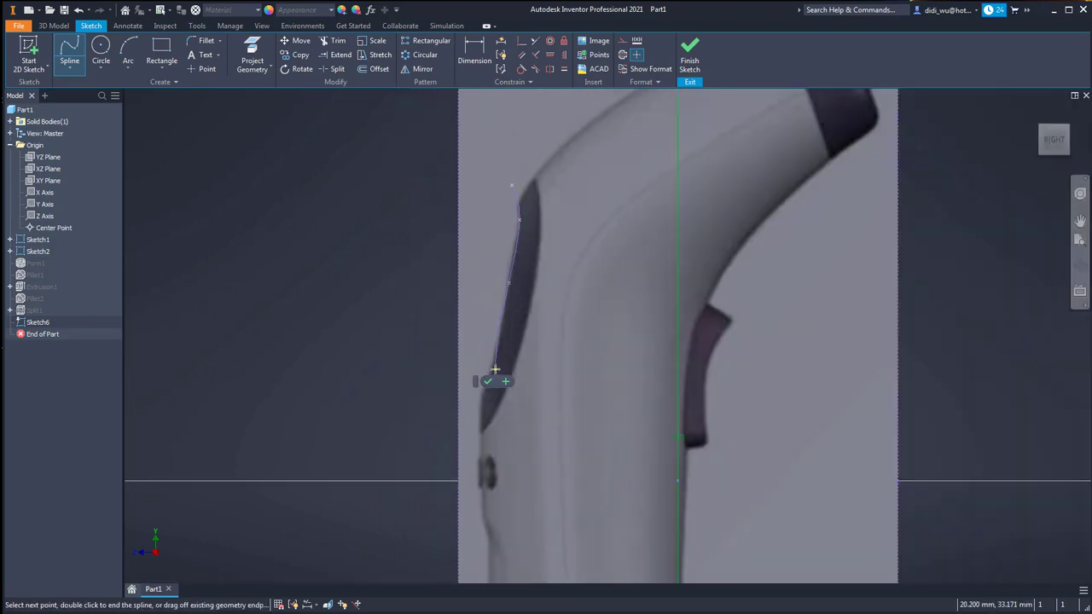
{"action": "scroll", "coordinate": [512, 342], "scroll_direction": "down", "scroll_amount": 5}
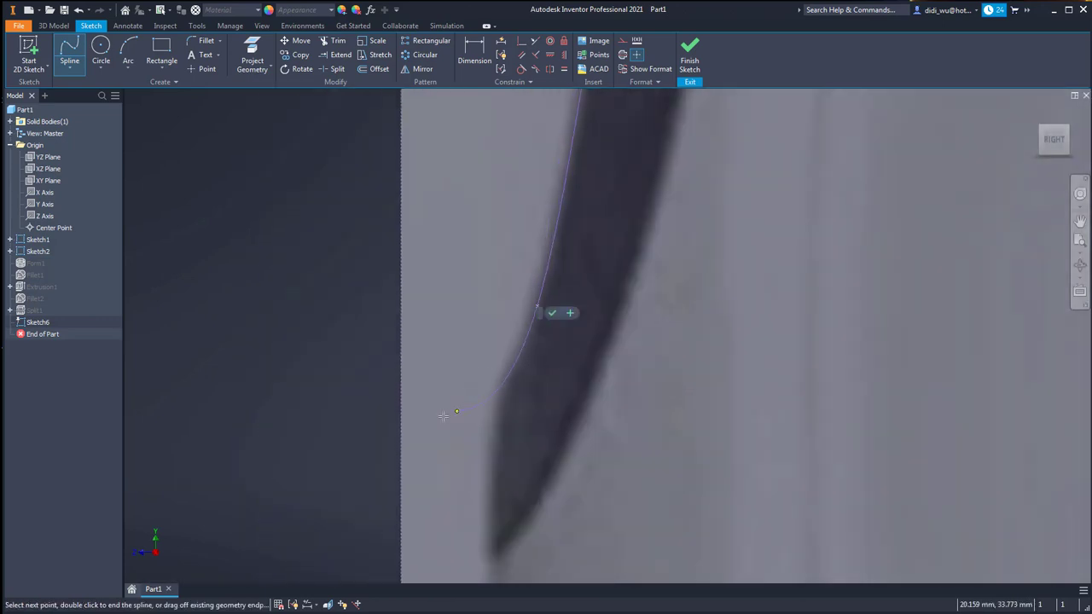
{"action": "left_click", "coordinate": [418, 428]}
{"action": "scroll", "coordinate": [474, 398], "scroll_direction": "up", "scroll_amount": 2}
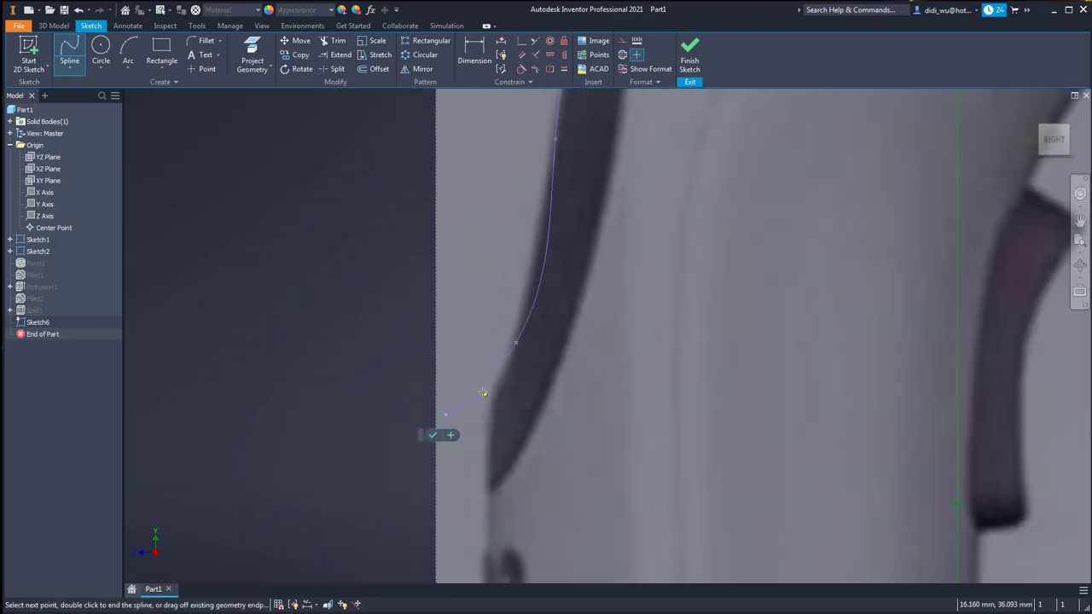
{"action": "left_click", "coordinate": [432, 435]}
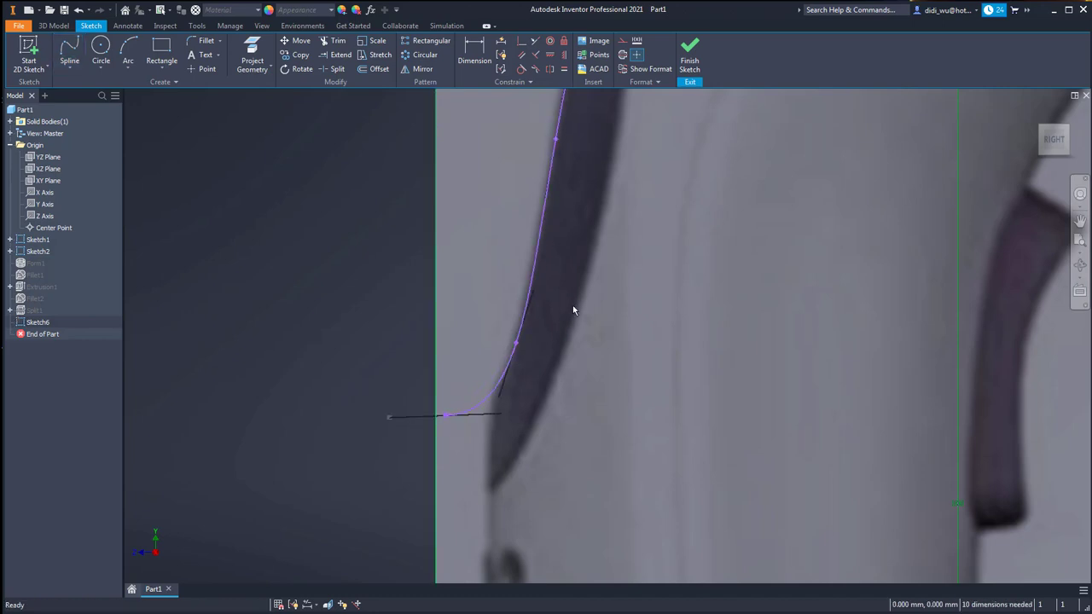
Move the spline's upper endpoint slightly outward, activate its tangent handle, and rotate the handle to steepen the curve
{"action": "scroll", "coordinate": [477, 290], "scroll_direction": "up", "scroll_amount": 2}
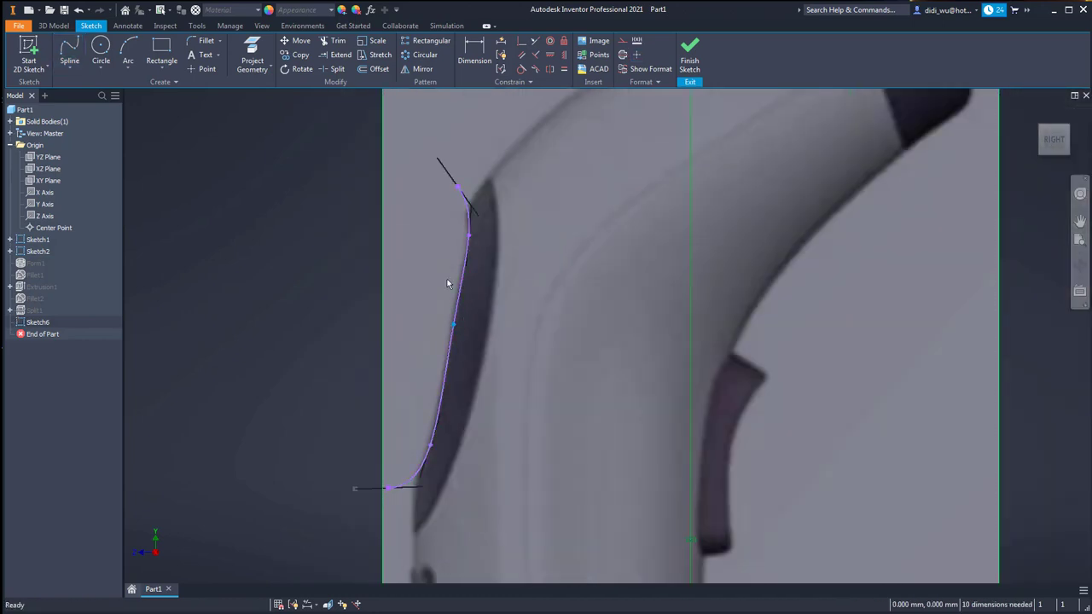
{"action": "scroll", "coordinate": [449, 285], "scroll_direction": "down", "scroll_amount": 3}
{"action": "middle_click_drag", "start_coordinate": [474, 302], "coordinate": [471, 386]}
{"action": "scroll", "coordinate": [471, 386], "scroll_direction": "up", "scroll_amount": 2}
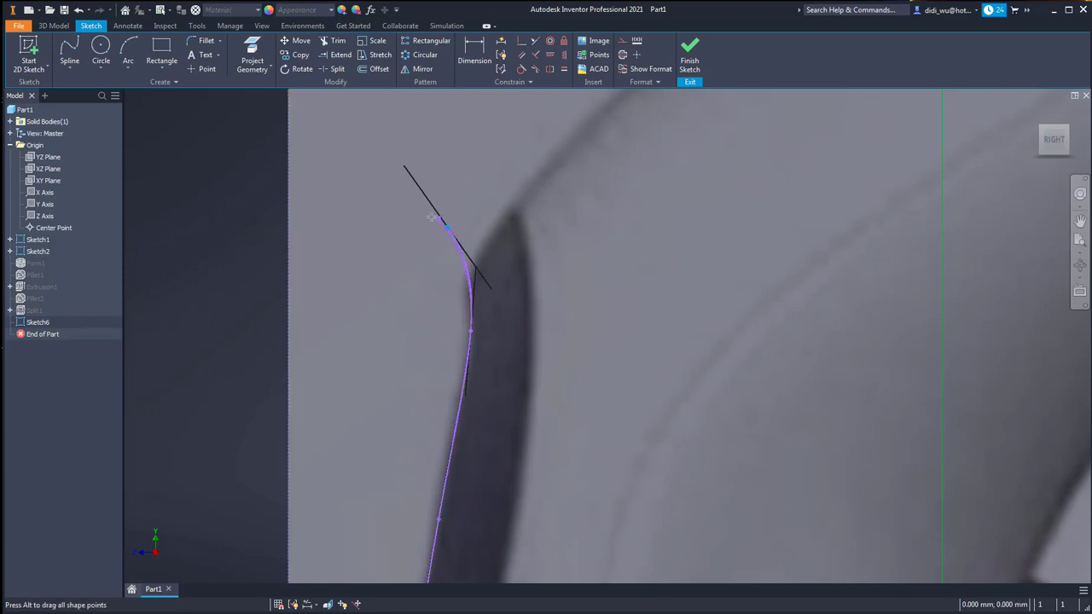
{"action": "left_click_drag", "start_coordinate": [425, 216], "coordinate": [427, 217]}
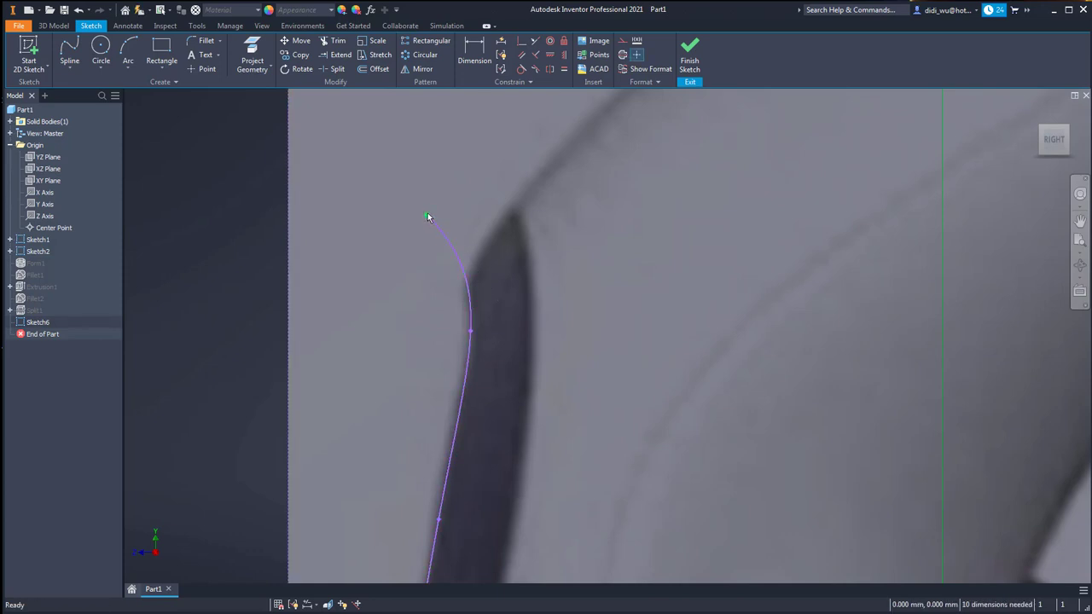
{"action": "left_click", "coordinate": [427, 214]}
{"action": "right_click", "coordinate": [428, 215]}
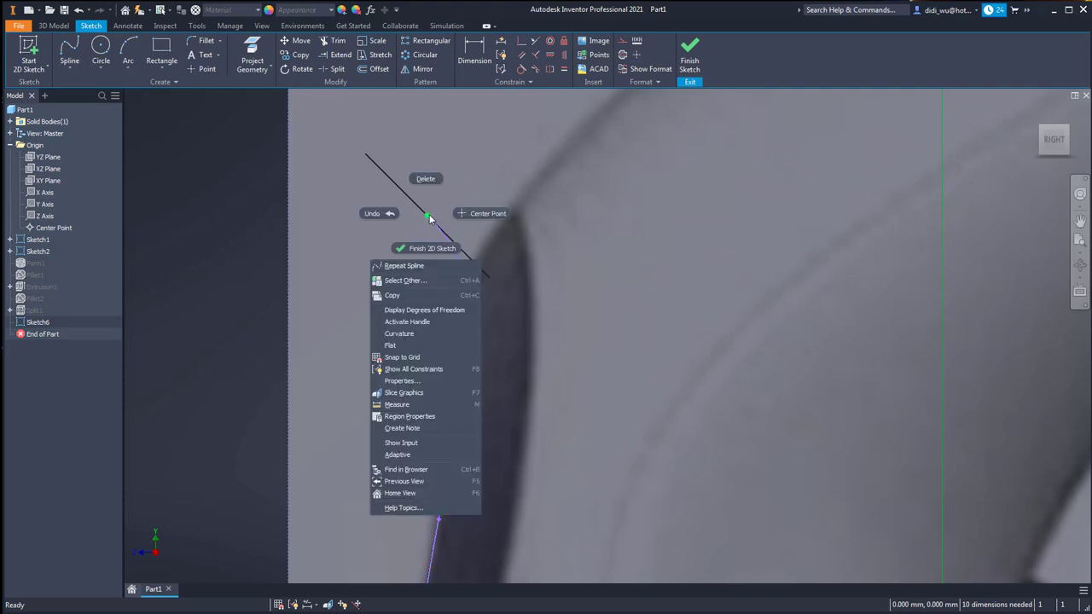
{"action": "left_click", "coordinate": [426, 321]}
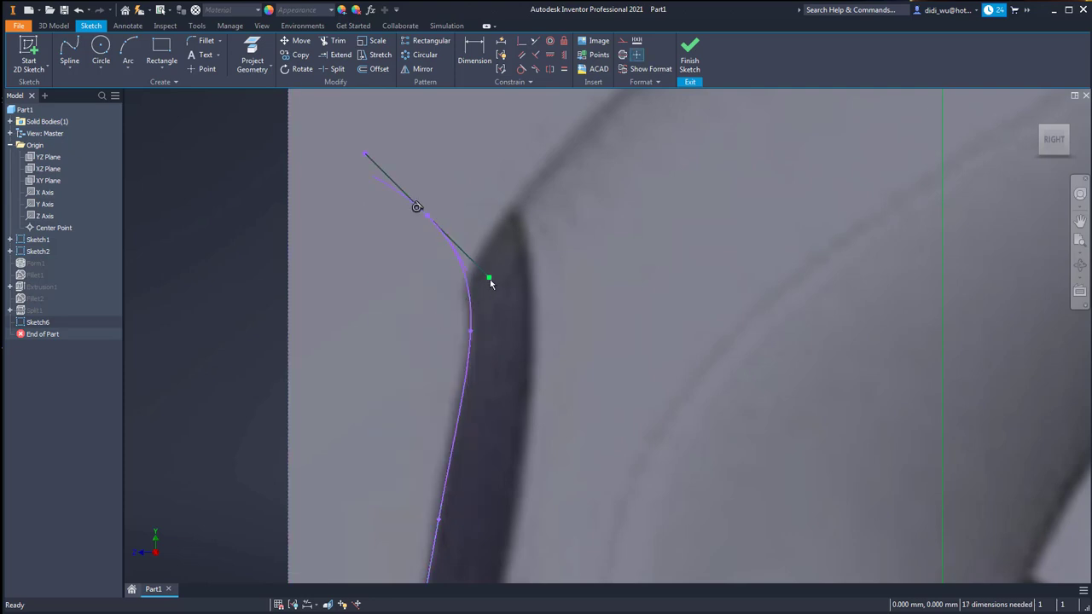
{"action": "left_click_drag", "start_coordinate": [490, 279], "coordinate": [473, 290]}
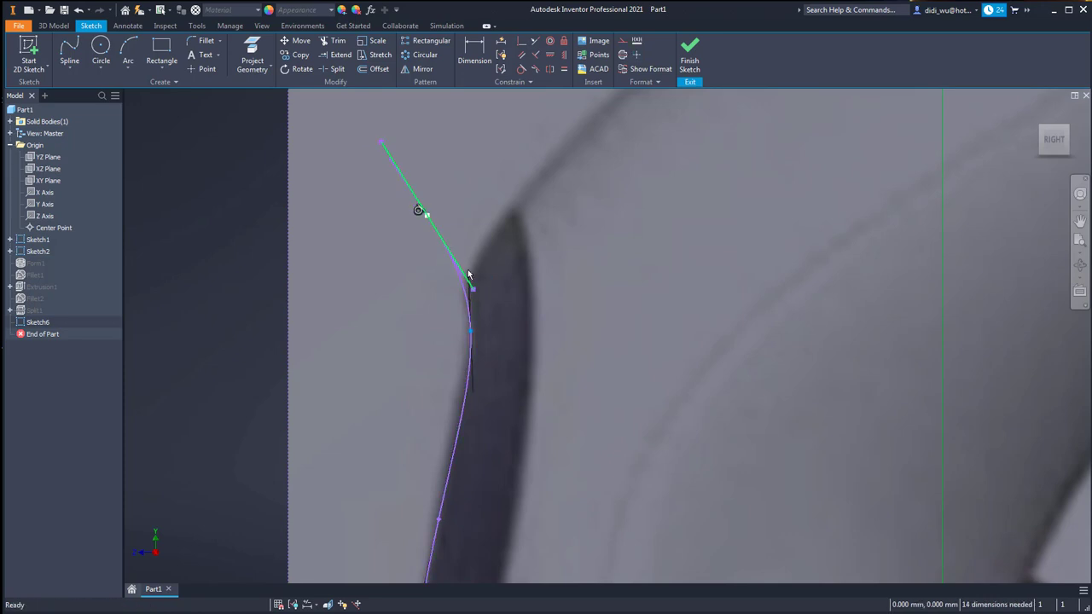
Activate the tangent handle of the spline's second point, align it with the bezel edge, and finish the sketch
{"action": "right_click", "coordinate": [474, 335]}
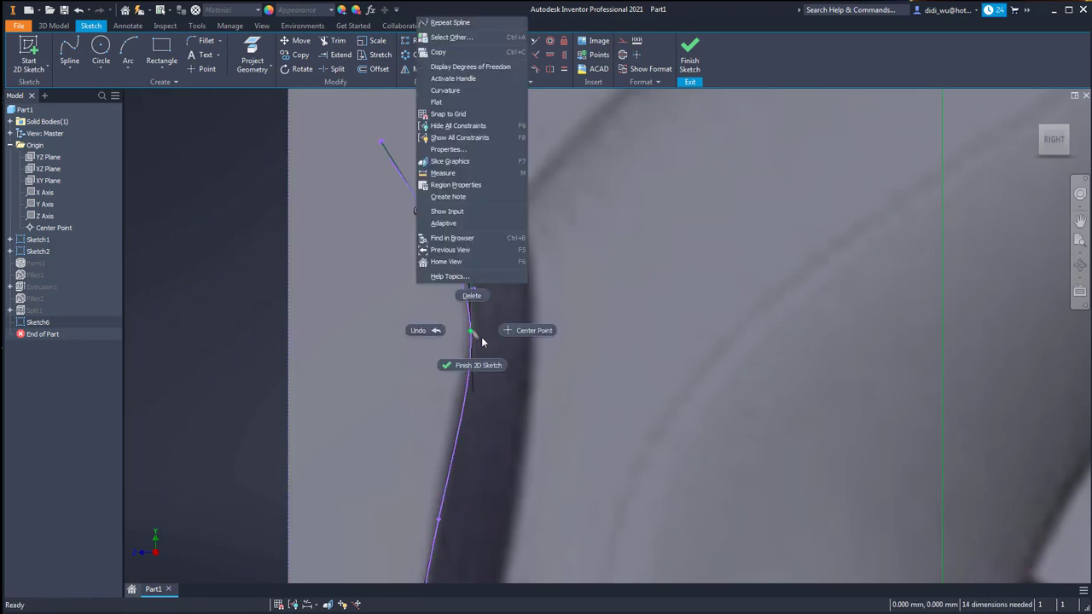
{"action": "left_click", "coordinate": [453, 78]}
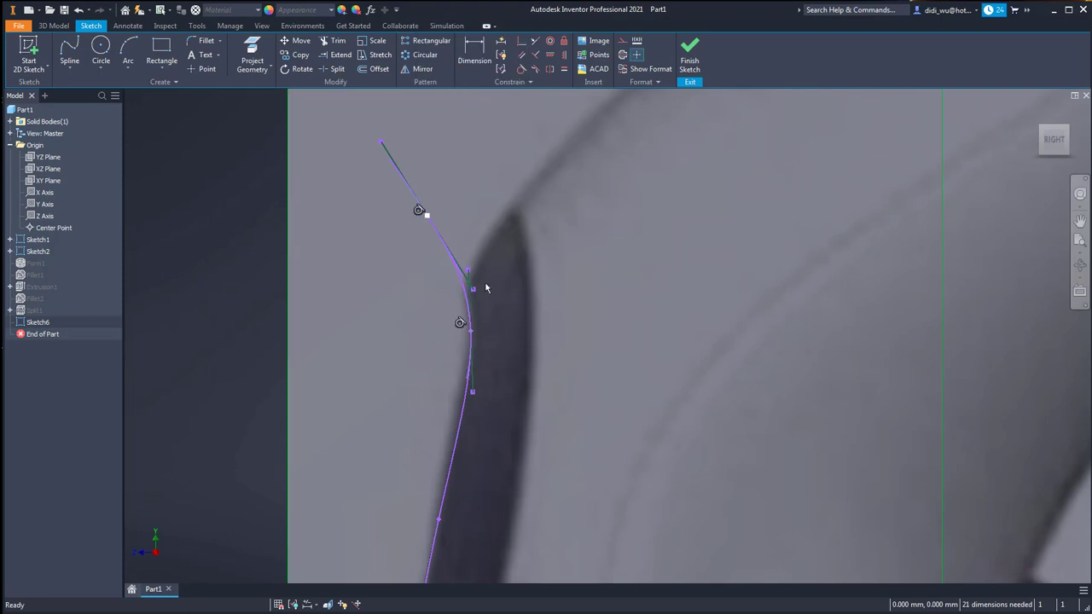
{"action": "left_click_drag", "start_coordinate": [470, 283], "coordinate": [473, 276]}
{"action": "middle_click_drag", "start_coordinate": [534, 335], "coordinate": [543, 262]}
{"action": "scroll", "coordinate": [543, 262], "scroll_direction": "down", "scroll_amount": 3}
{"action": "scroll", "coordinate": [478, 263], "scroll_direction": "up", "scroll_amount": 9}
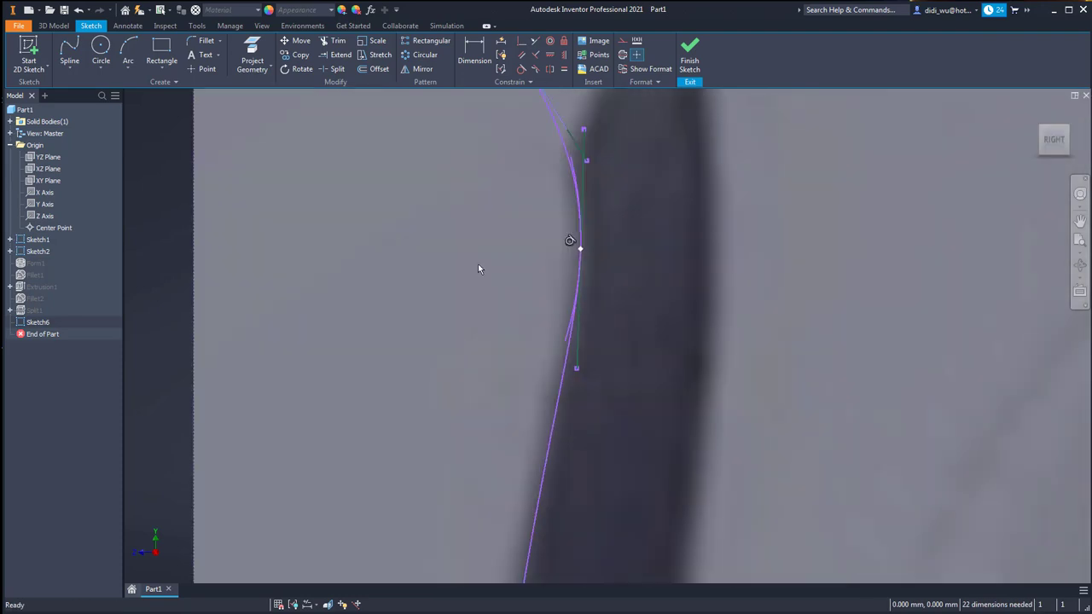
{"action": "left_click_drag", "start_coordinate": [666, 462], "coordinate": [668, 458]}
{"action": "scroll", "coordinate": [704, 396], "scroll_direction": "down", "scroll_amount": 9}
{"action": "middle_click_drag", "start_coordinate": [629, 359], "coordinate": [403, 137]}
{"action": "scroll", "coordinate": [457, 333], "scroll_direction": "up", "scroll_amount": 4}
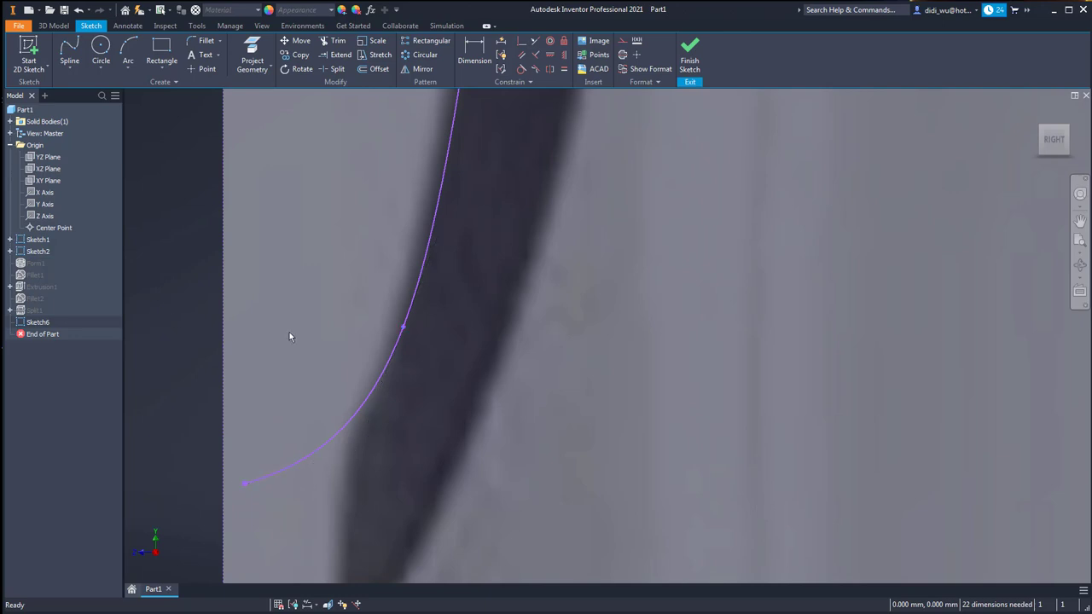
{"action": "scroll", "coordinate": [446, 304], "scroll_direction": "down", "scroll_amount": 5}
{"action": "left_click", "coordinate": [690, 60]}
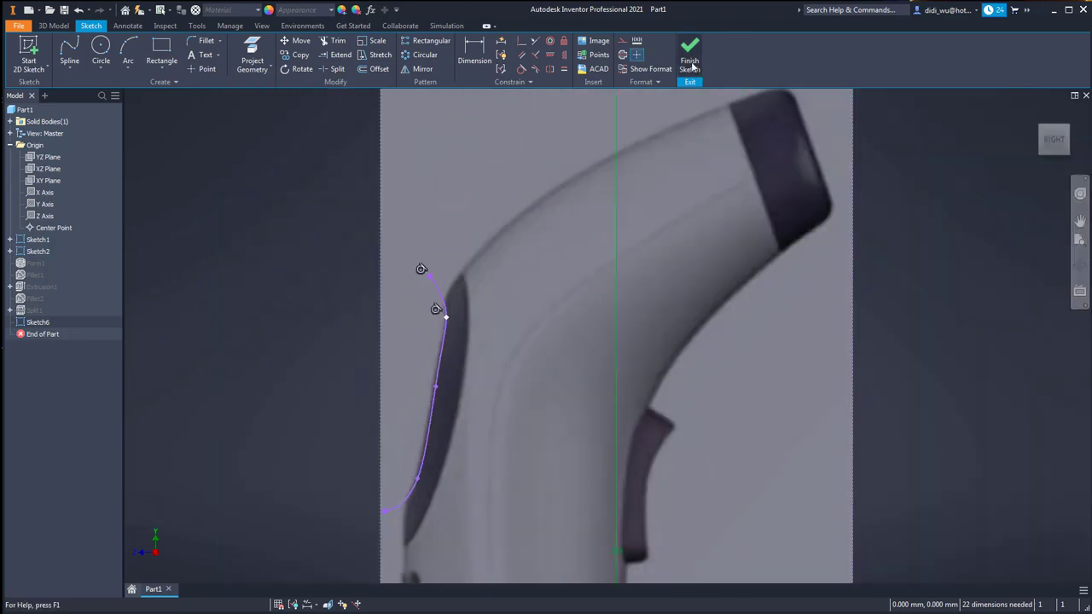
Reopen the bezel side-profile sketch, close it with a straight line between the spline's two endpoints, and finish it
{"action": "scroll", "coordinate": [570, 257], "scroll_direction": "up", "scroll_amount": 4}
{"action": "mouse_move", "coordinate": [570, 258]}
{"action": "middle_mouse_down", "text": "shift"}
{"action": "mouse_move", "coordinate": [393, 223]}
{"action": "mouse_move", "coordinate": [381, 239]}
{"action": "middle_mouse_up", "text": "shift"}
{"action": "double_click", "coordinate": [31, 324]}
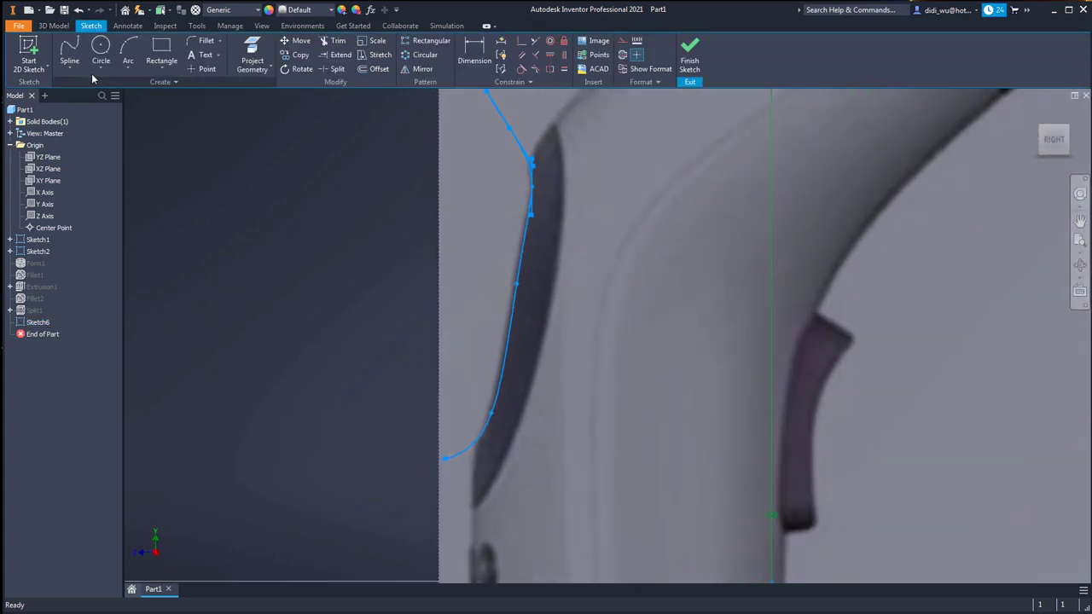
{"action": "left_click", "coordinate": [76, 69]}
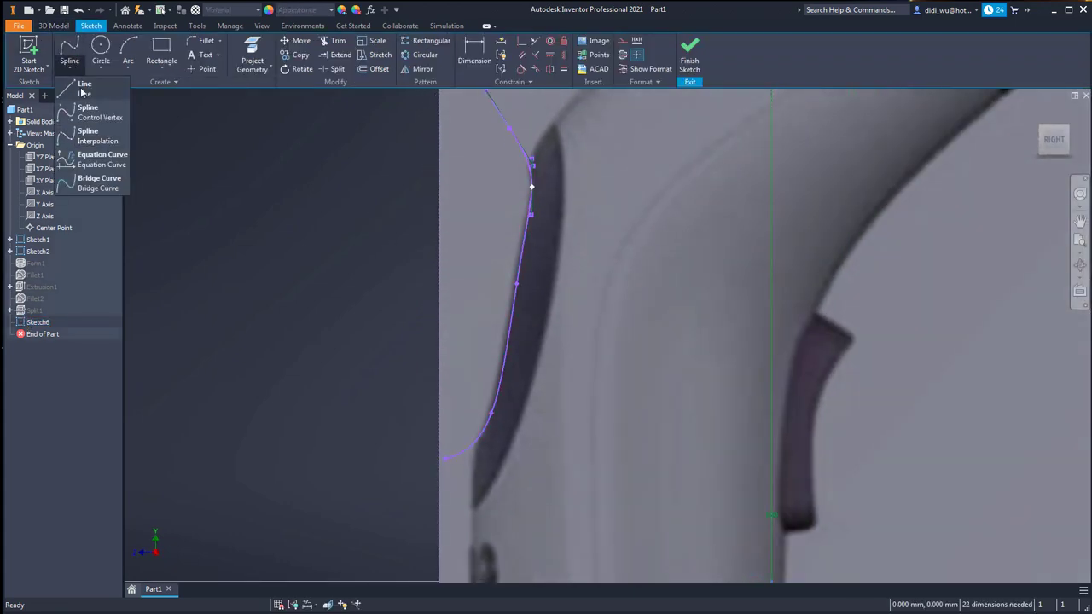
{"action": "left_click", "coordinate": [90, 86]}
{"action": "left_click", "coordinate": [509, 128]}
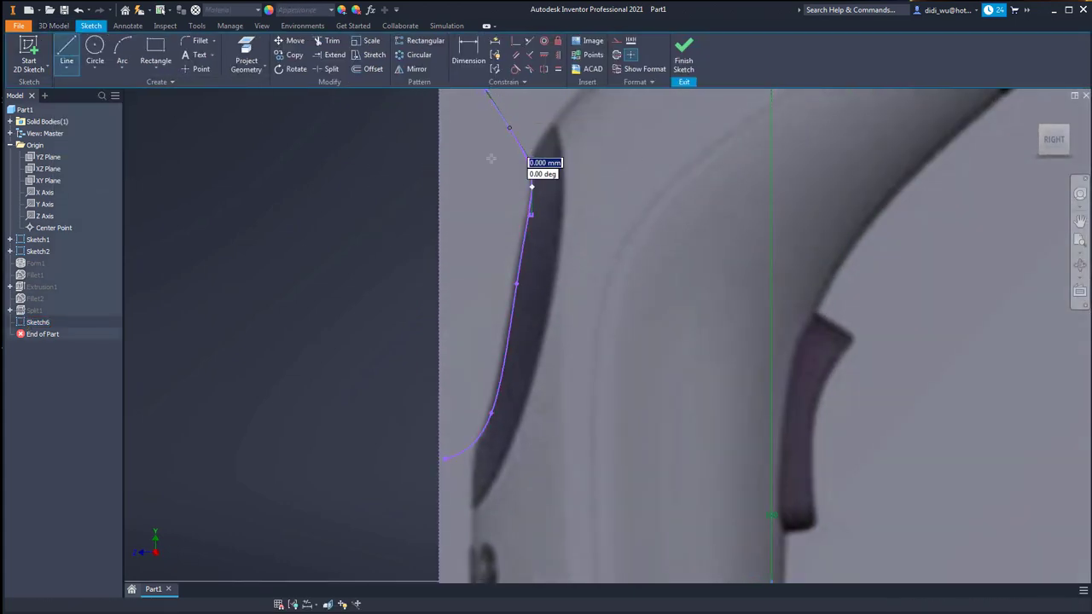
{"action": "left_click", "coordinate": [445, 458]}
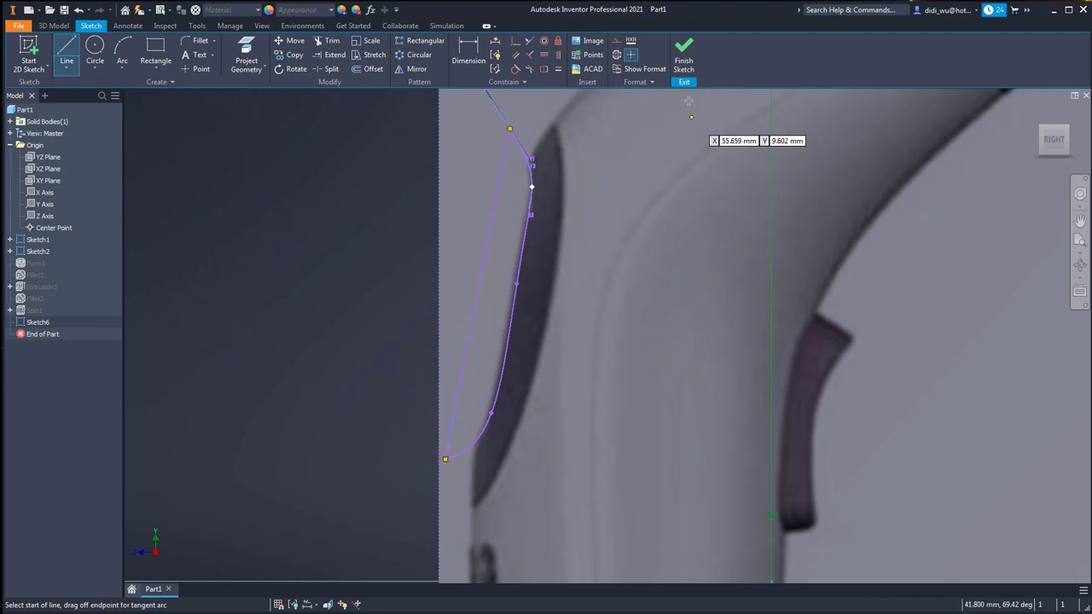
{"action": "left_click", "coordinate": [684, 56]}
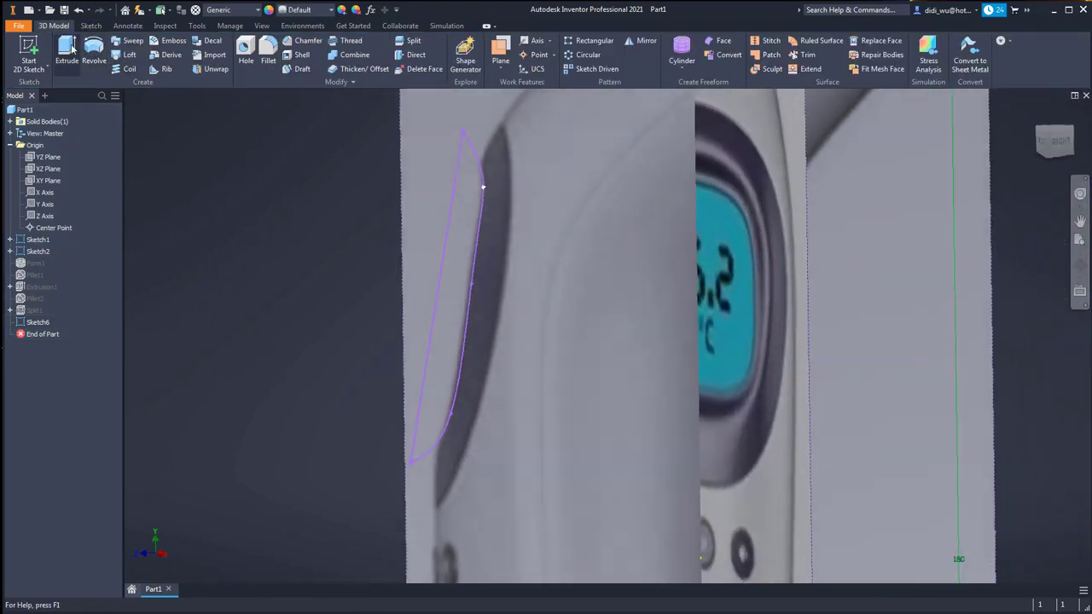
Turn the thermometer's solid visibility back on
{"action": "left_click", "coordinate": [66, 51]}
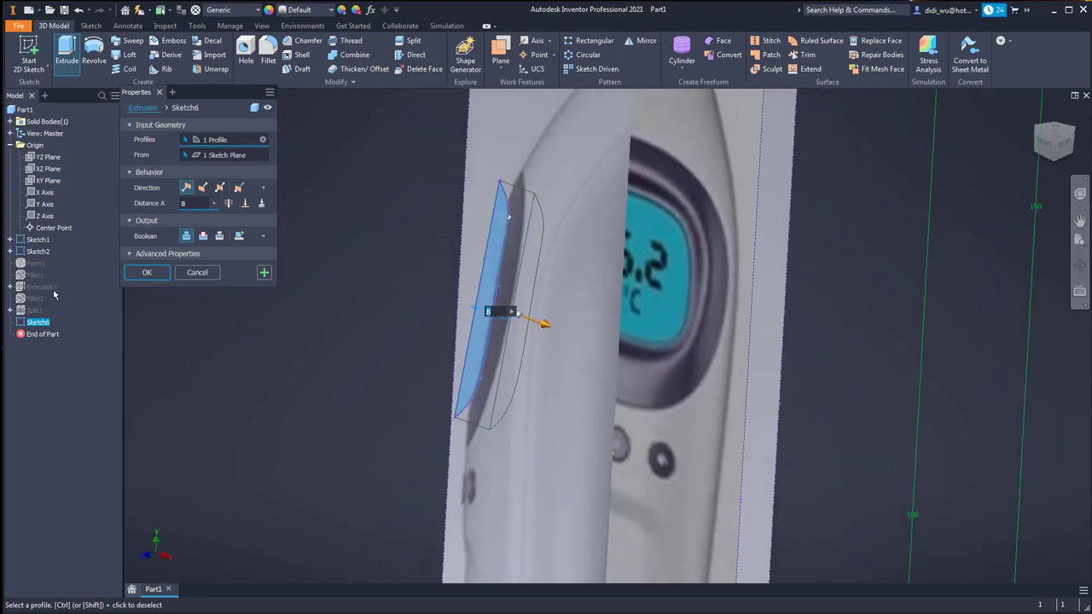
{"action": "left_click", "coordinate": [201, 272]}
{"action": "right_click", "coordinate": [37, 267]}
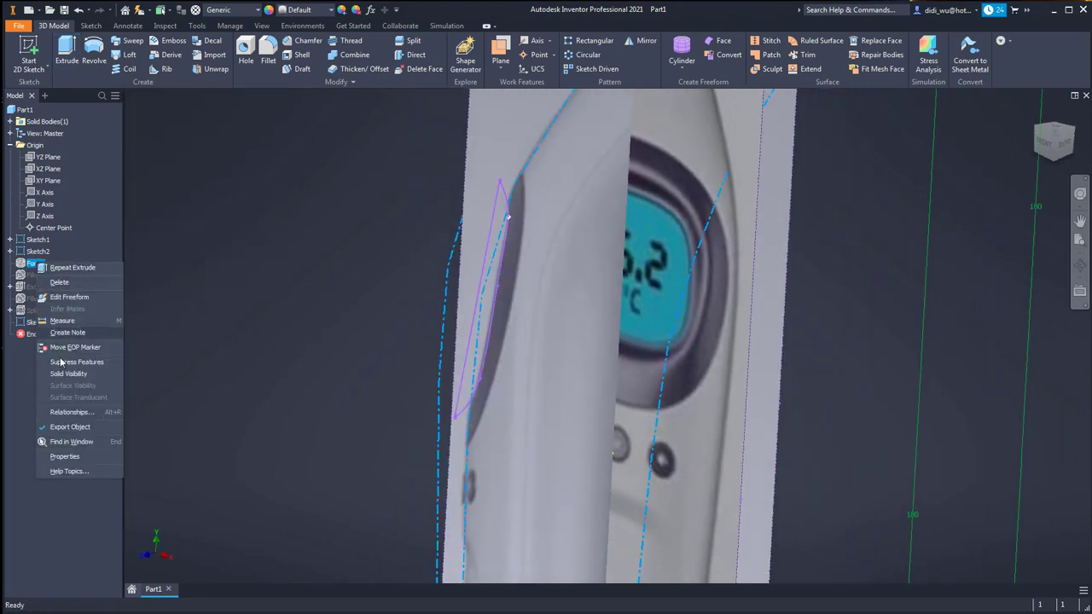
{"action": "left_click", "coordinate": [68, 371]}
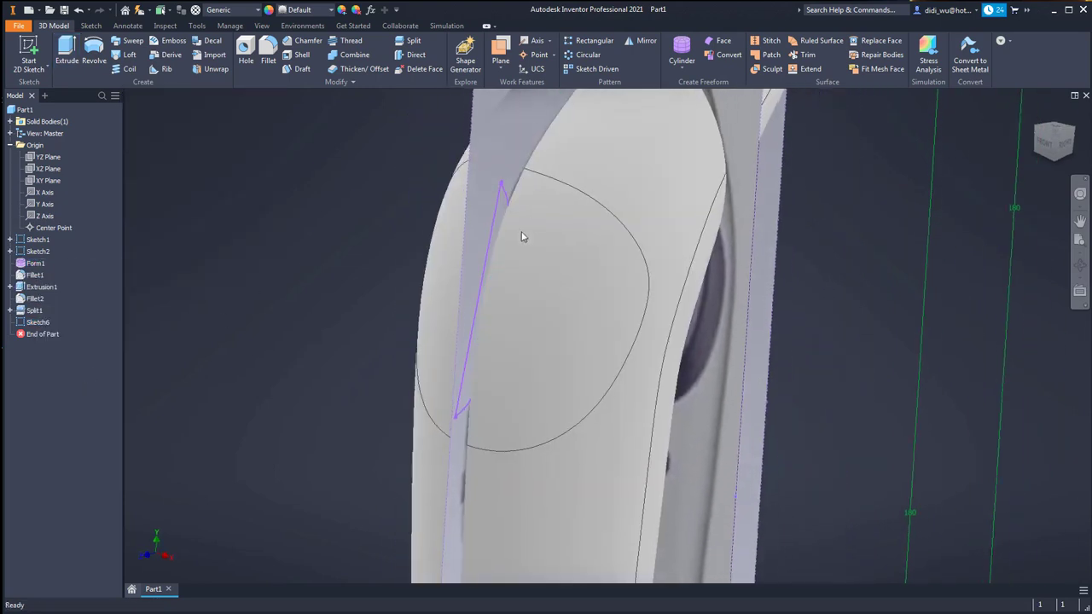
Extrude the closed side profile as a symmetric cut with a 49 mm distance through the front of the thermometer body
{"action": "key", "text": "e"}
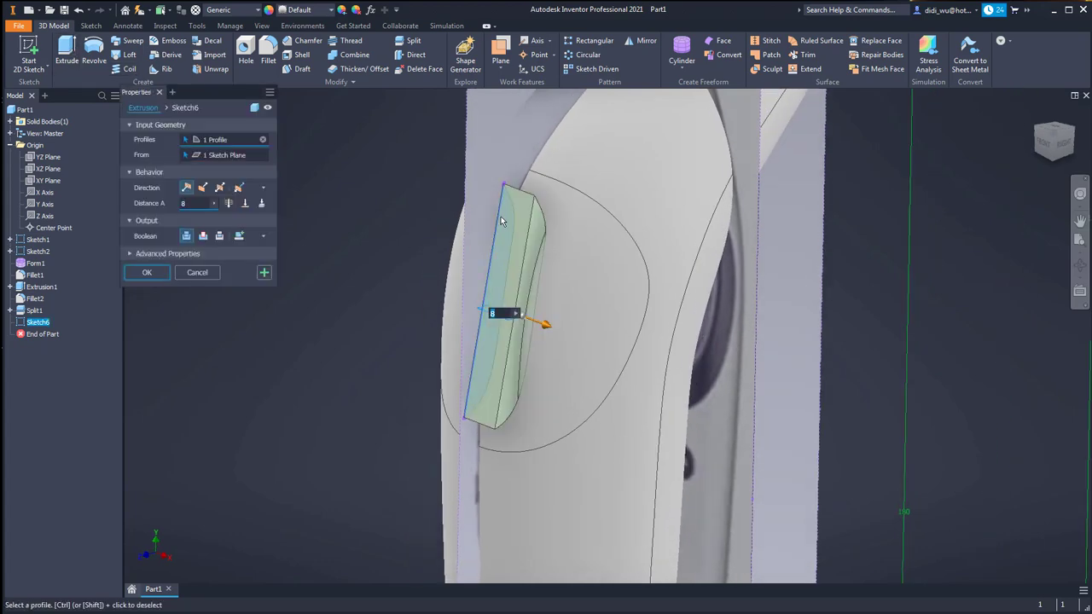
{"action": "left_click_drag", "start_coordinate": [544, 328], "coordinate": [707, 384]}
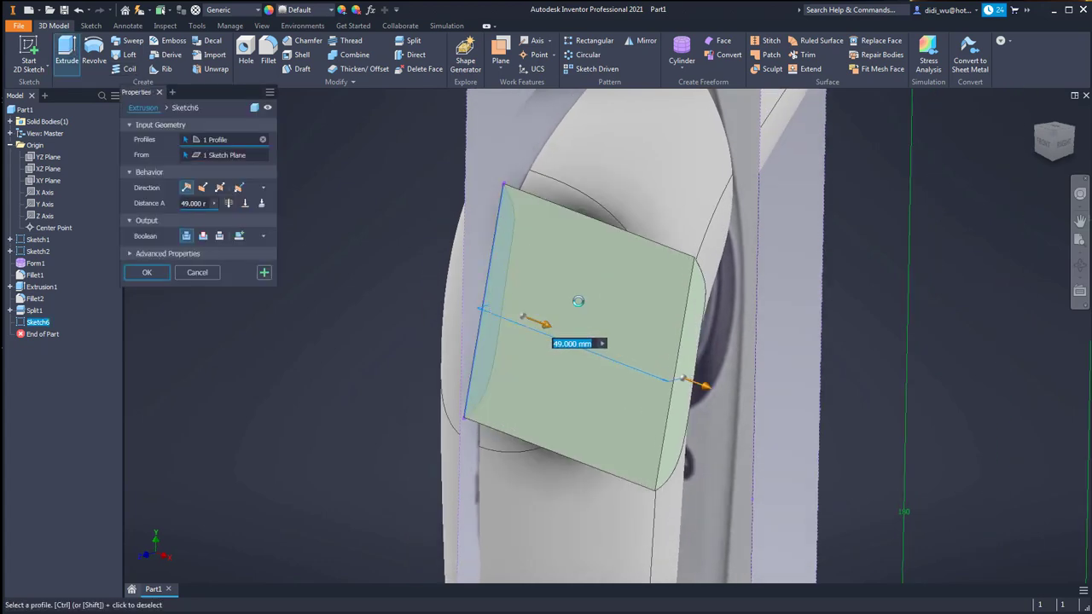
{"action": "middle_click_drag", "start_coordinate": [577, 302], "coordinate": [644, 316], "text": "shift"}
{"action": "left_click", "coordinate": [221, 187]}
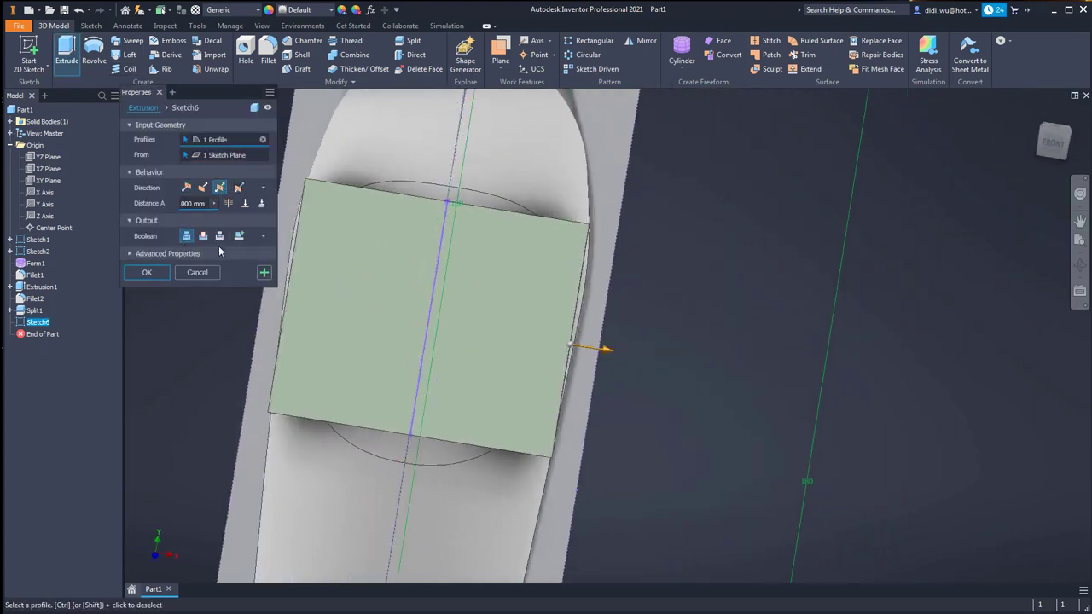
{"action": "left_click", "coordinate": [202, 235]}
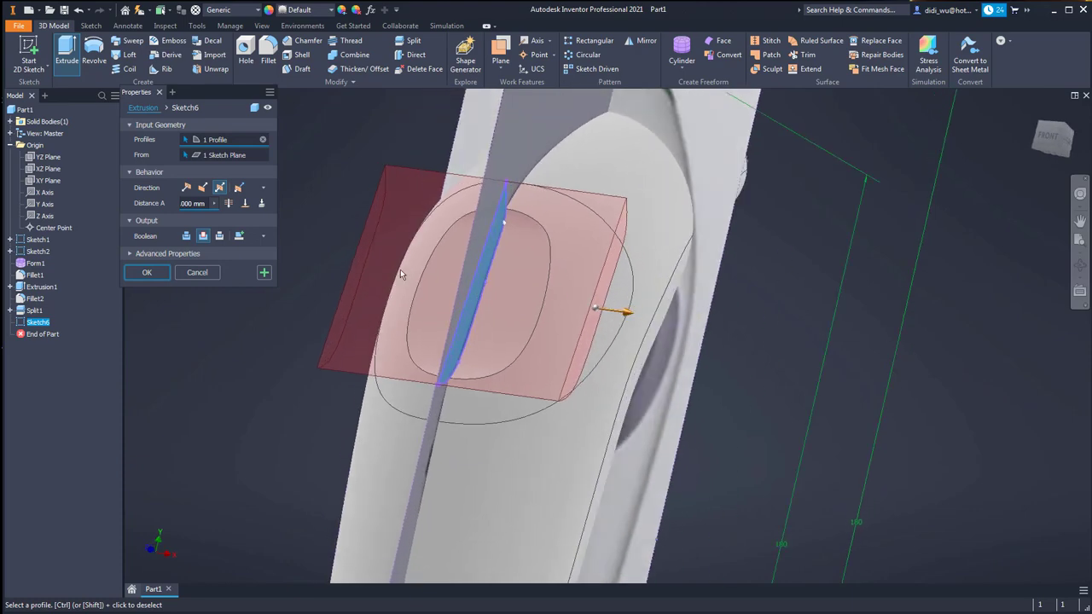
{"action": "left_click", "coordinate": [147, 272]}
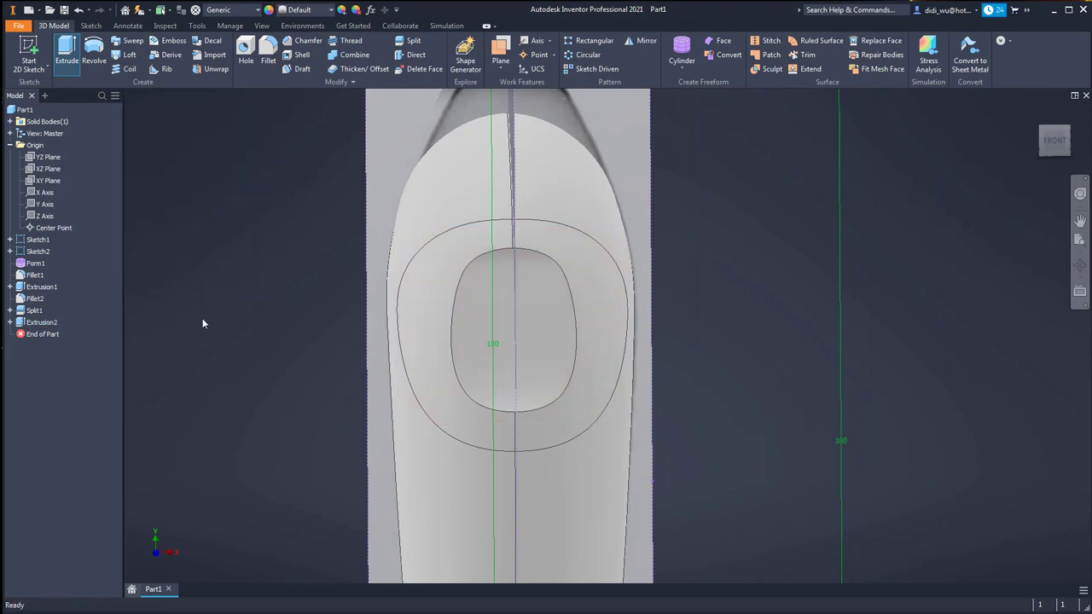
Hide the solid body to compare the cut recess with the front reference image, and show the body again
{"action": "right_click", "coordinate": [32, 263]}
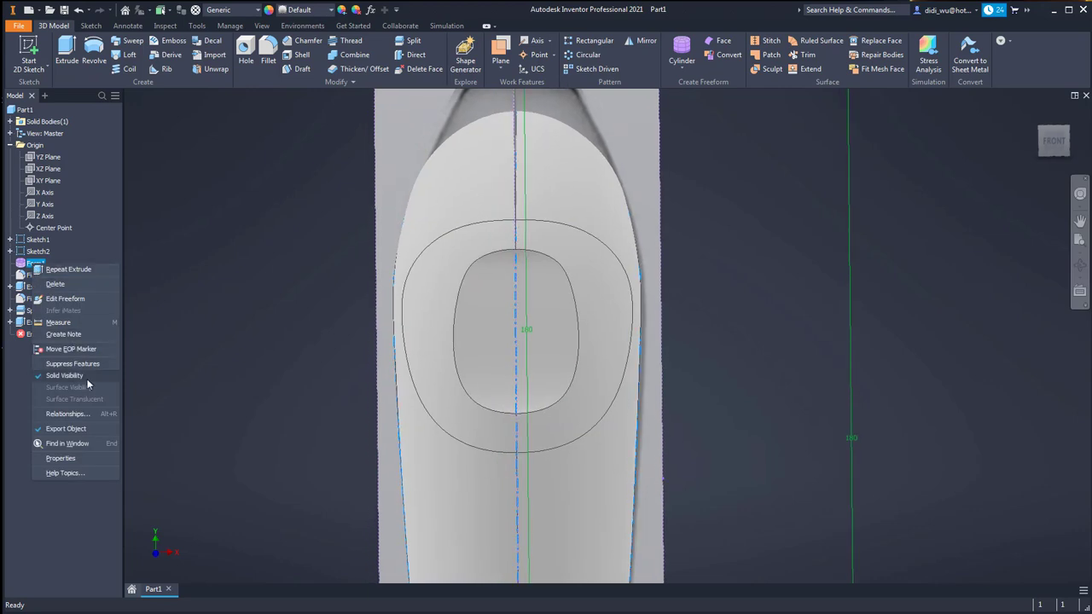
{"action": "left_click", "coordinate": [86, 376]}
{"action": "middle_click_drag", "start_coordinate": [486, 259], "coordinate": [487, 268], "text": "shift"}
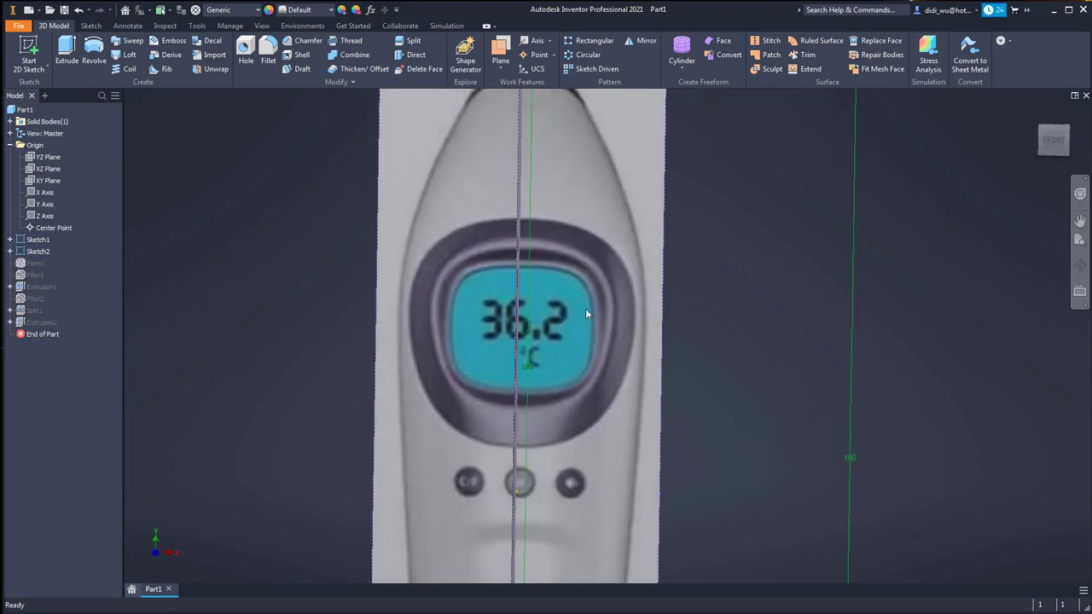
{"action": "right_click", "coordinate": [27, 263]}
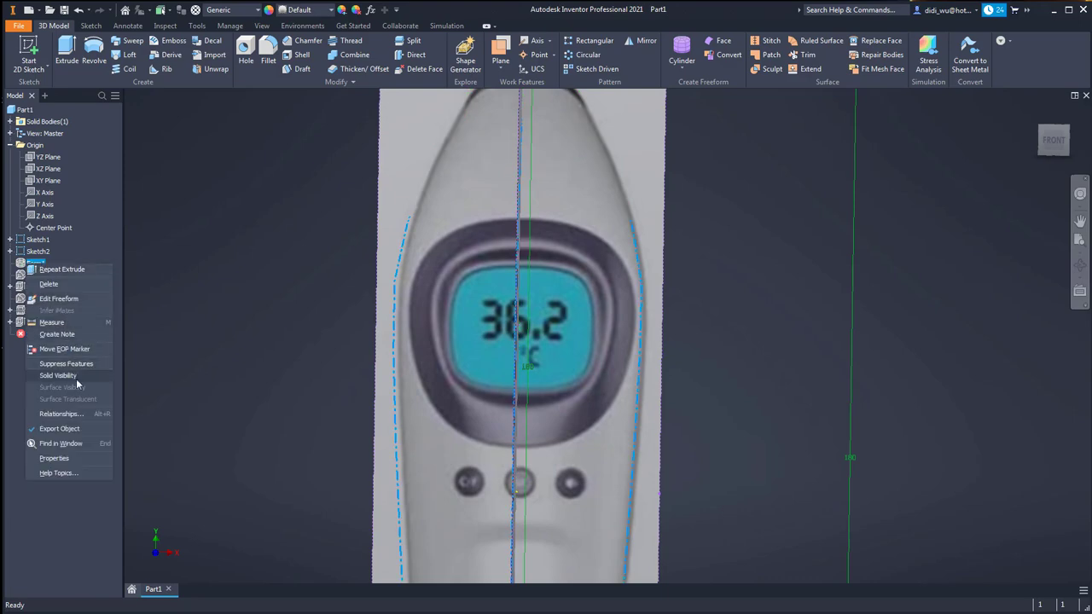
{"action": "left_click", "coordinate": [76, 377]}
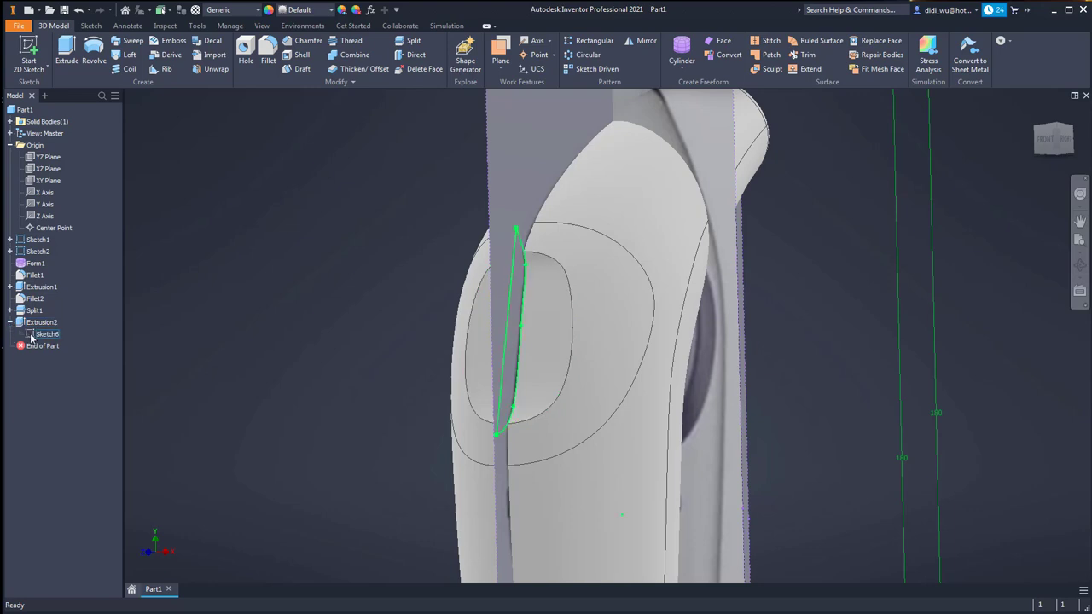
Reopen the display cut's side-profile sketch, shift the middle of the spline slightly deeper into the body, and finish the sketch
{"action": "double_click", "coordinate": [32, 336]}
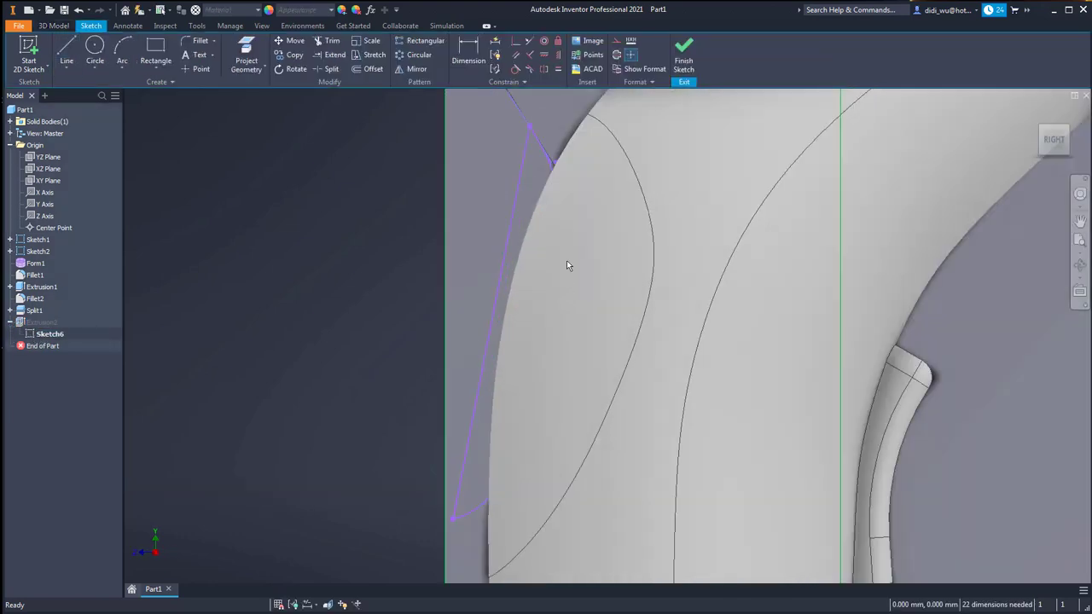
{"action": "left_click", "coordinate": [558, 192]}
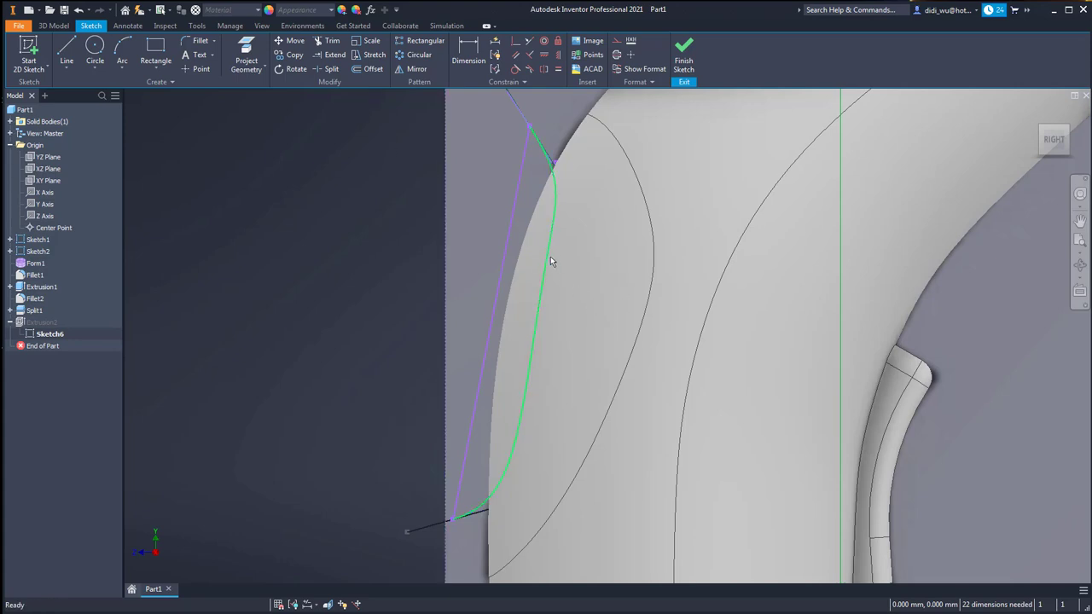
{"action": "left_click_drag", "start_coordinate": [550, 256], "coordinate": [554, 256]}
{"action": "left_click", "coordinate": [683, 55]}
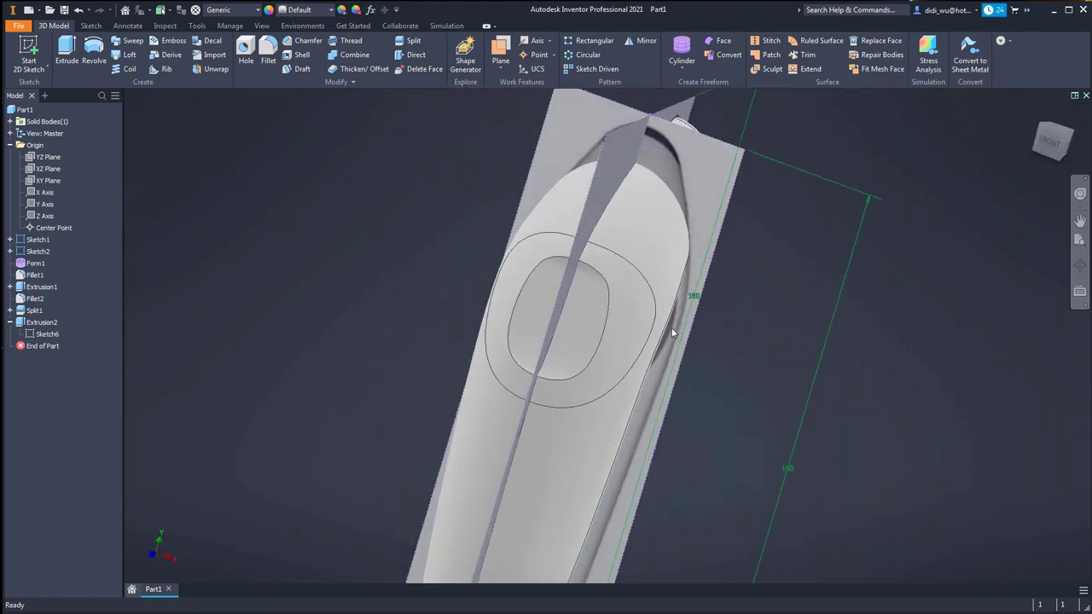
Edit the cut's side profile again, moving the spline's middle point a little further into the body, and finish the sketch
{"action": "double_click", "coordinate": [28, 332]}
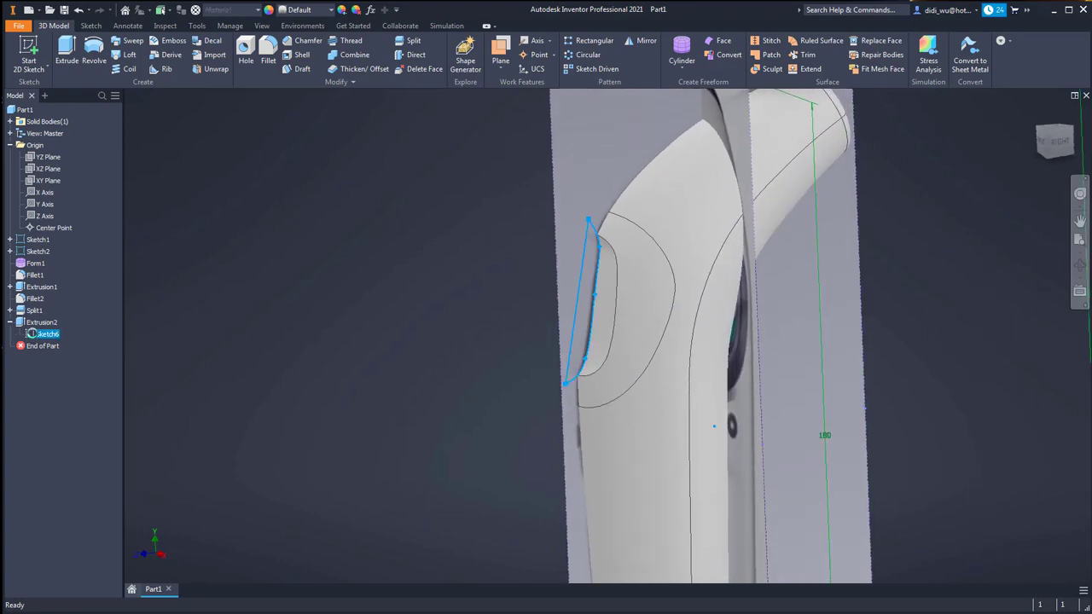
{"action": "scroll", "coordinate": [611, 315], "scroll_direction": "down", "scroll_amount": 5}
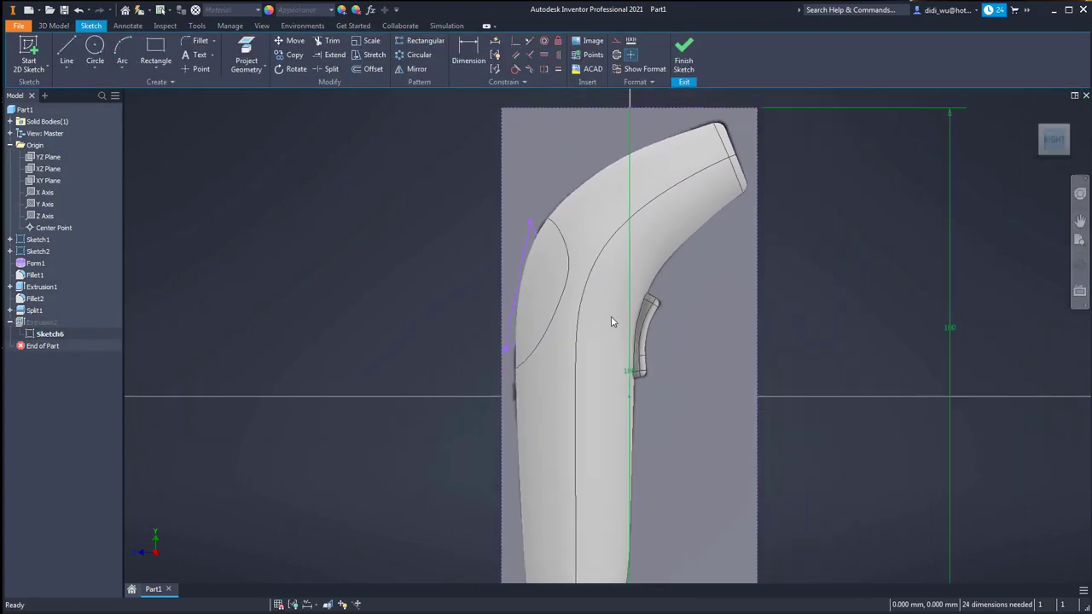
{"action": "scroll", "coordinate": [474, 244], "scroll_direction": "up", "scroll_amount": 10}
{"action": "scroll", "coordinate": [451, 174], "scroll_direction": "down", "scroll_amount": 6}
{"action": "middle_click_drag", "start_coordinate": [456, 237], "coordinate": [459, 250]}
{"action": "scroll", "coordinate": [460, 253], "scroll_direction": "up", "scroll_amount": 3}
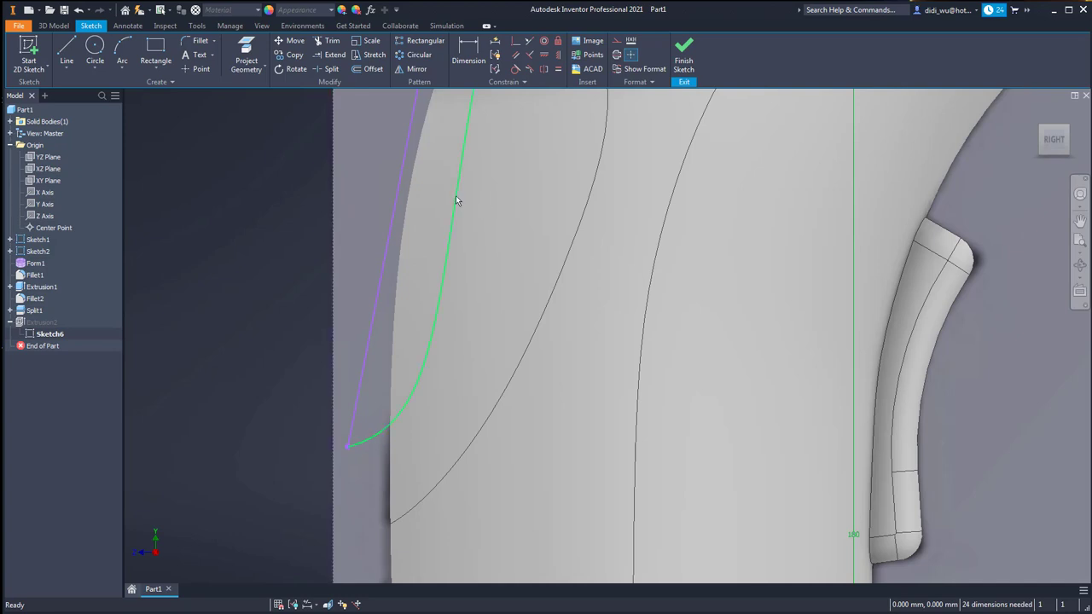
{"action": "left_click_drag", "start_coordinate": [455, 195], "coordinate": [461, 201]}
{"action": "middle_click_drag", "start_coordinate": [606, 218], "coordinate": [622, 378]}
{"action": "scroll", "coordinate": [622, 378], "scroll_direction": "down", "scroll_amount": 3}
{"action": "left_click", "coordinate": [683, 52]}
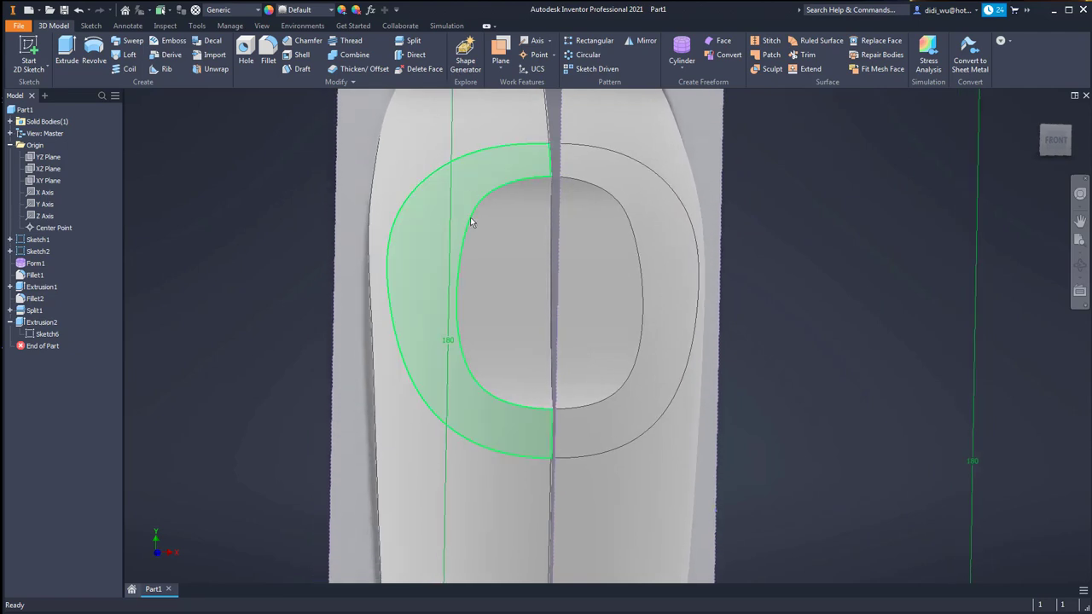
{"action": "middle_click_drag", "start_coordinate": [470, 218], "coordinate": [778, 316], "text": "shift"}
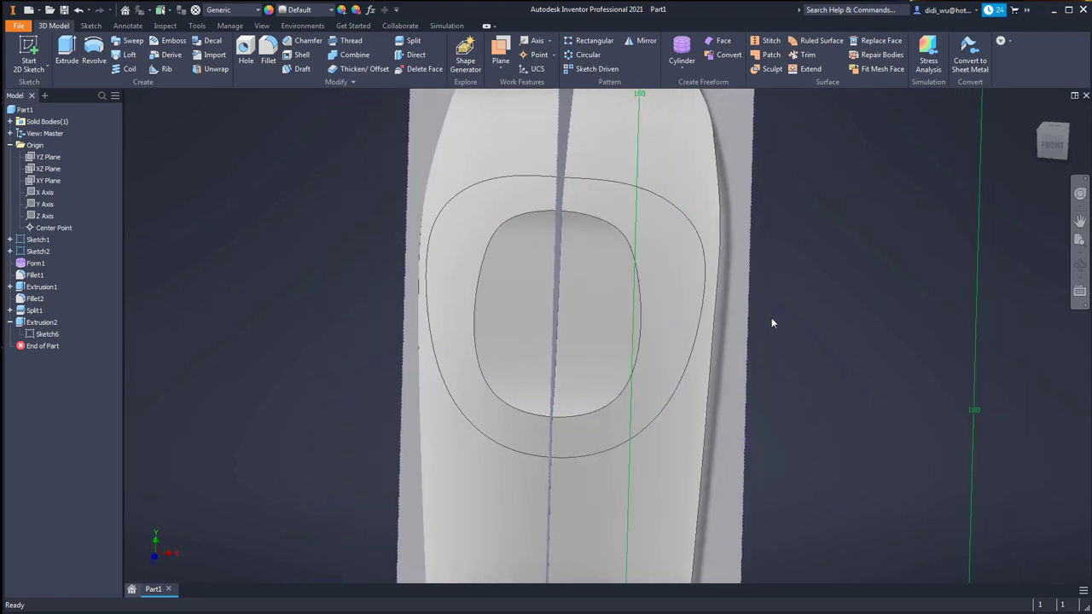
Make the thermometer body see-through over the front reference image, trying the Clear - Light appearance and settling on Clear - Yellow
{"action": "right_click", "coordinate": [28, 264]}
{"action": "left_click", "coordinate": [244, 224]}
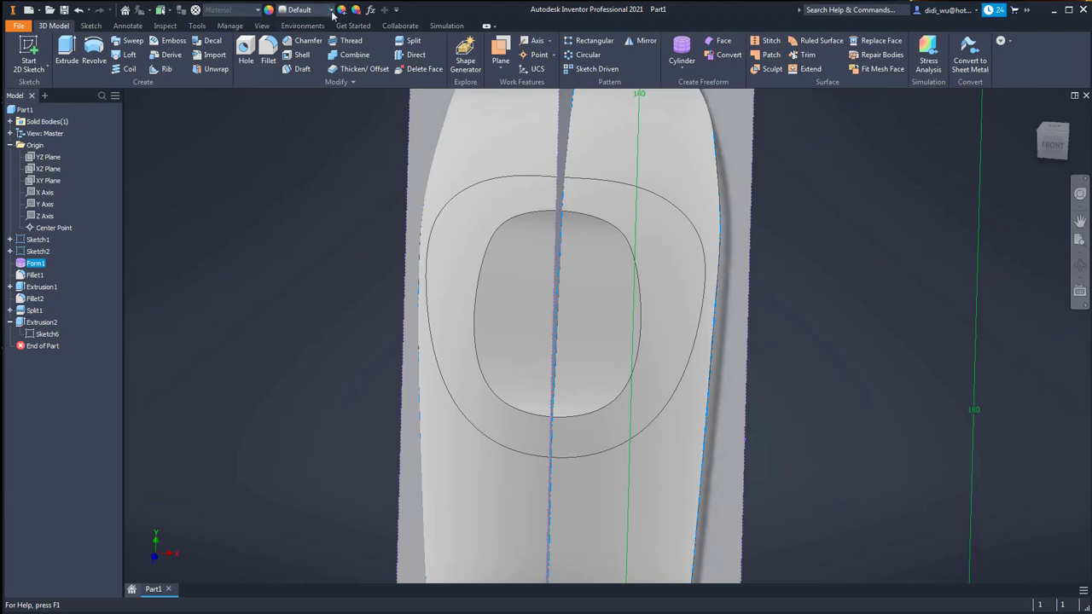
{"action": "left_click", "coordinate": [302, 9]}
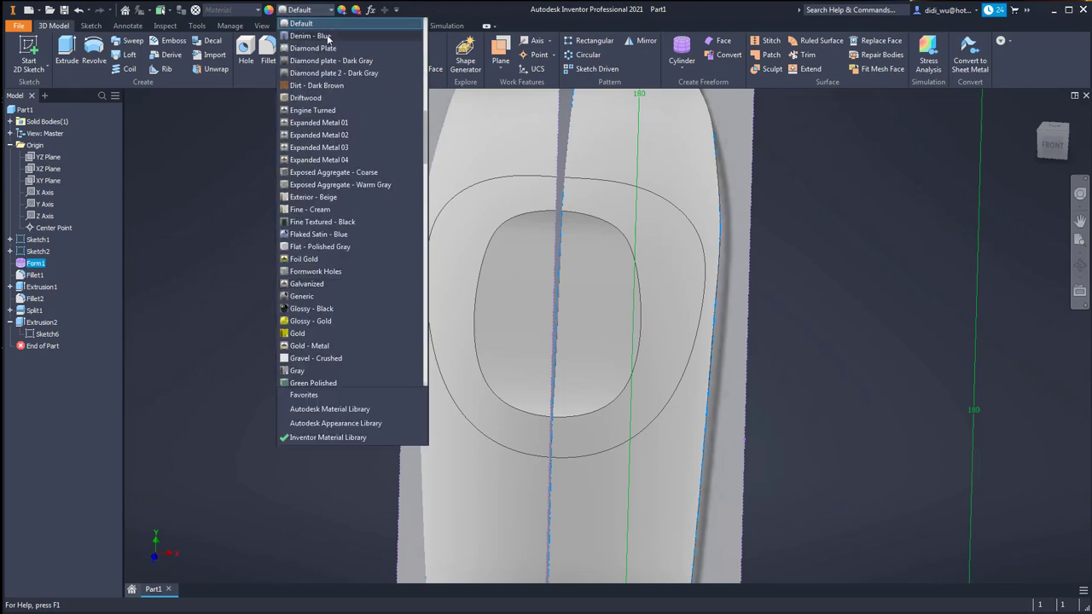
{"action": "scroll", "coordinate": [327, 307], "scroll_direction": "down", "scroll_amount": 3}
{"action": "left_click", "coordinate": [327, 307]}
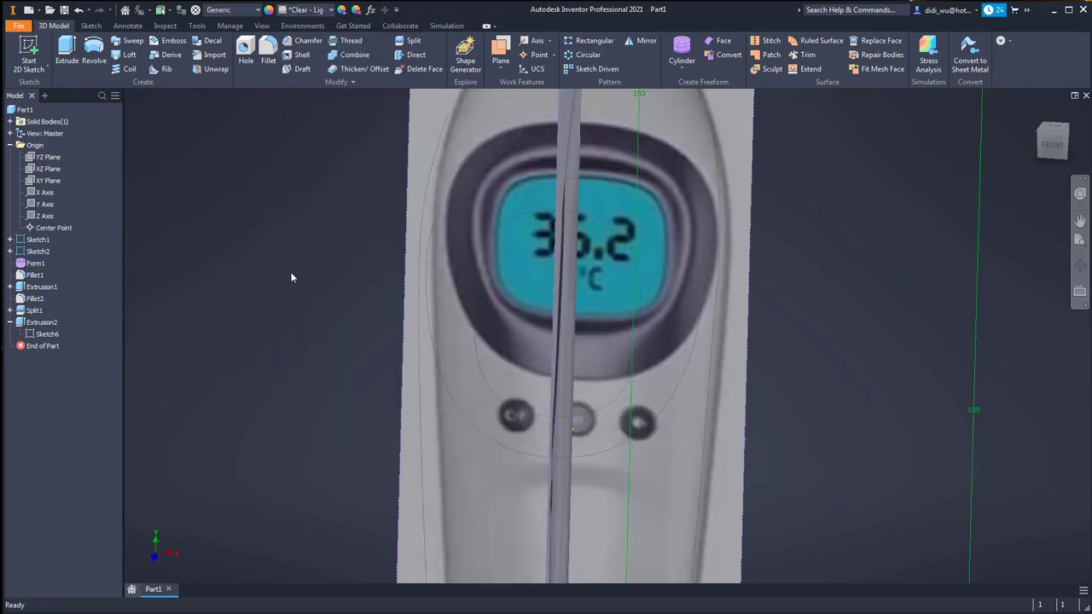
{"action": "left_click", "coordinate": [304, 10]}
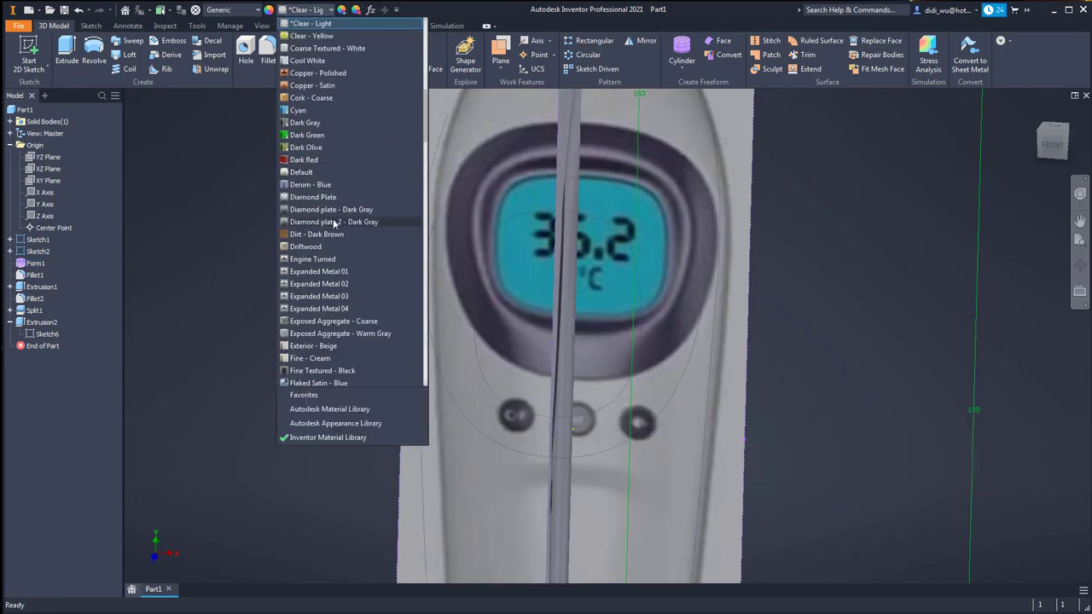
{"action": "left_click", "coordinate": [347, 37]}
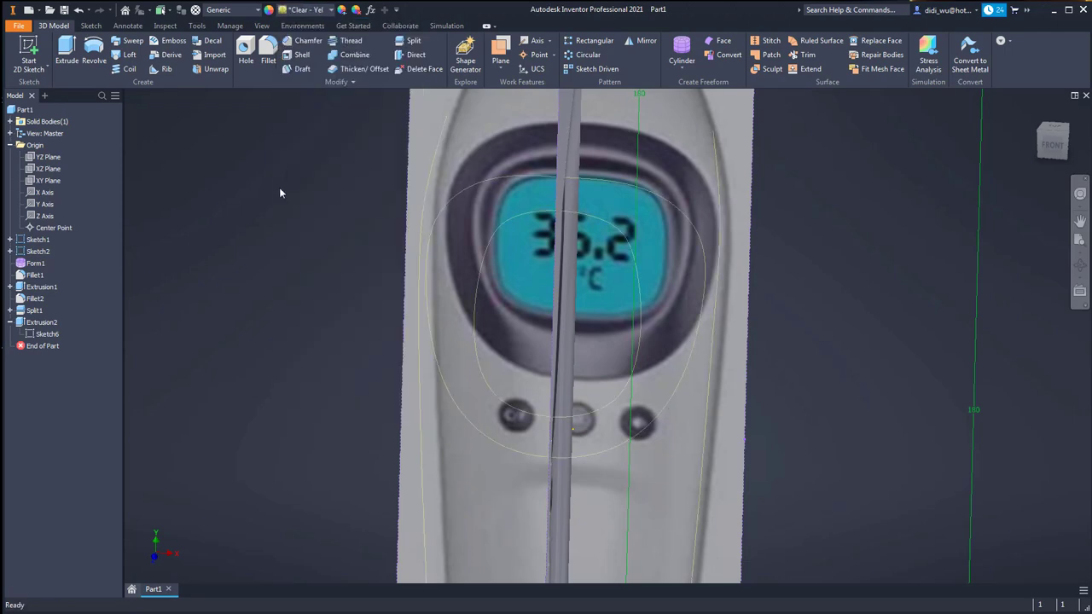
{"action": "left_click", "coordinate": [1041, 151]}
{"action": "scroll", "coordinate": [606, 209], "scroll_direction": "up", "scroll_amount": 5}
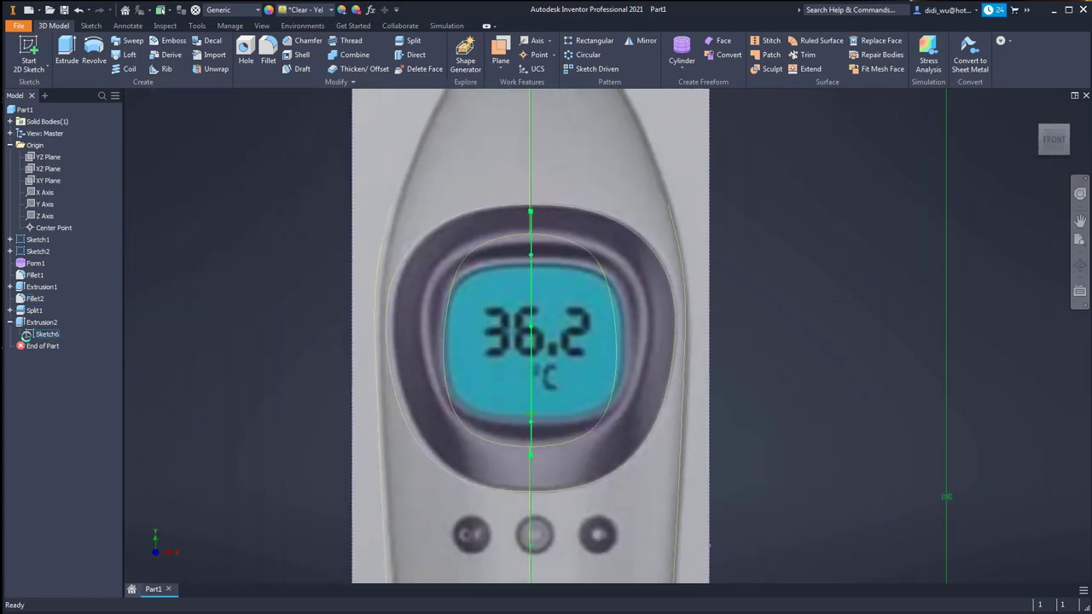
Reopen the cut's side-profile sketch, lower the spline's upper endpoint, and adjust the tangent handle of the upper fit point
{"action": "double_click", "coordinate": [47, 334]}
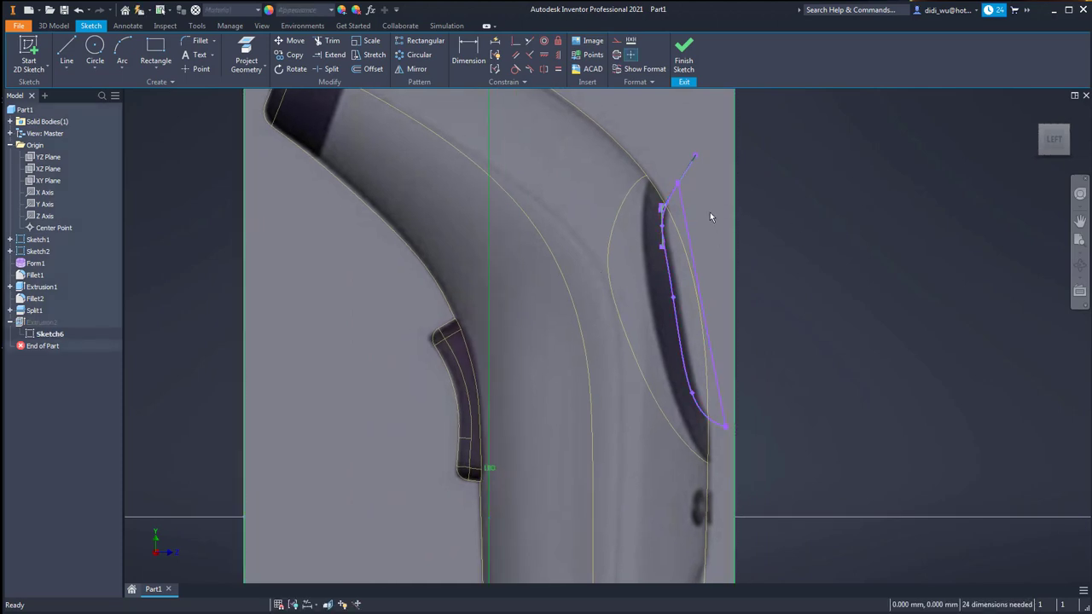
{"action": "scroll", "coordinate": [709, 213], "scroll_direction": "up", "scroll_amount": 5}
{"action": "scroll", "coordinate": [624, 236], "scroll_direction": "down", "scroll_amount": 3}
{"action": "left_click_drag", "start_coordinate": [580, 158], "coordinate": [585, 185]}
{"action": "left_click_drag", "start_coordinate": [543, 309], "coordinate": [544, 330]}
{"action": "scroll", "coordinate": [572, 337], "scroll_direction": "down", "scroll_amount": 4}
{"action": "middle_click_drag", "start_coordinate": [576, 346], "coordinate": [477, 239]}
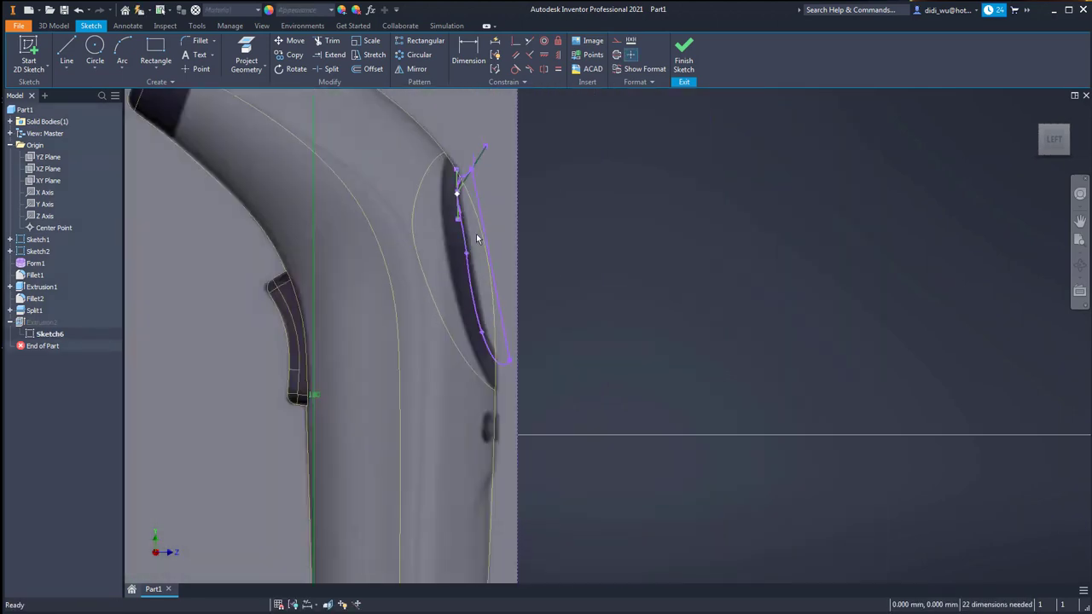
Activate the tangent handle on the spline's middle fit point and adjust the curve there along the dark bezel
{"action": "scroll", "coordinate": [488, 281], "scroll_direction": "up", "scroll_amount": 5}
{"action": "scroll", "coordinate": [496, 304], "scroll_direction": "down", "scroll_amount": 4}
{"action": "right_click", "coordinate": [478, 314]}
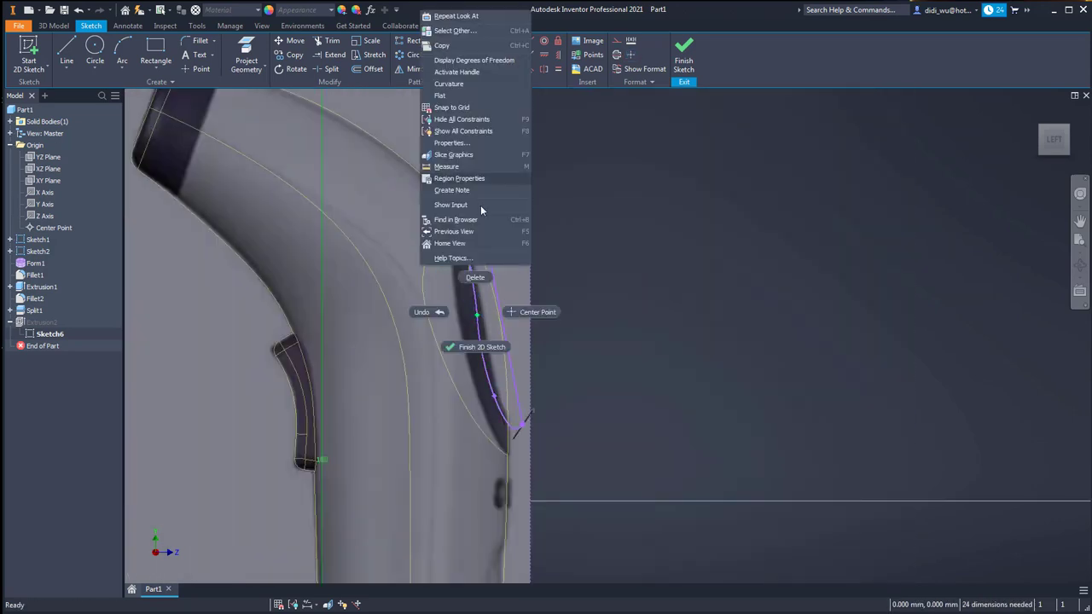
{"action": "left_click", "coordinate": [474, 73]}
{"action": "scroll", "coordinate": [492, 295], "scroll_direction": "up", "scroll_amount": 6}
{"action": "scroll", "coordinate": [430, 302], "scroll_direction": "down", "scroll_amount": 2}
{"action": "left_click_drag", "start_coordinate": [395, 310], "coordinate": [390, 302]}
{"action": "left_click", "coordinate": [680, 290]}
{"action": "scroll", "coordinate": [679, 290], "scroll_direction": "down", "scroll_amount": 2}
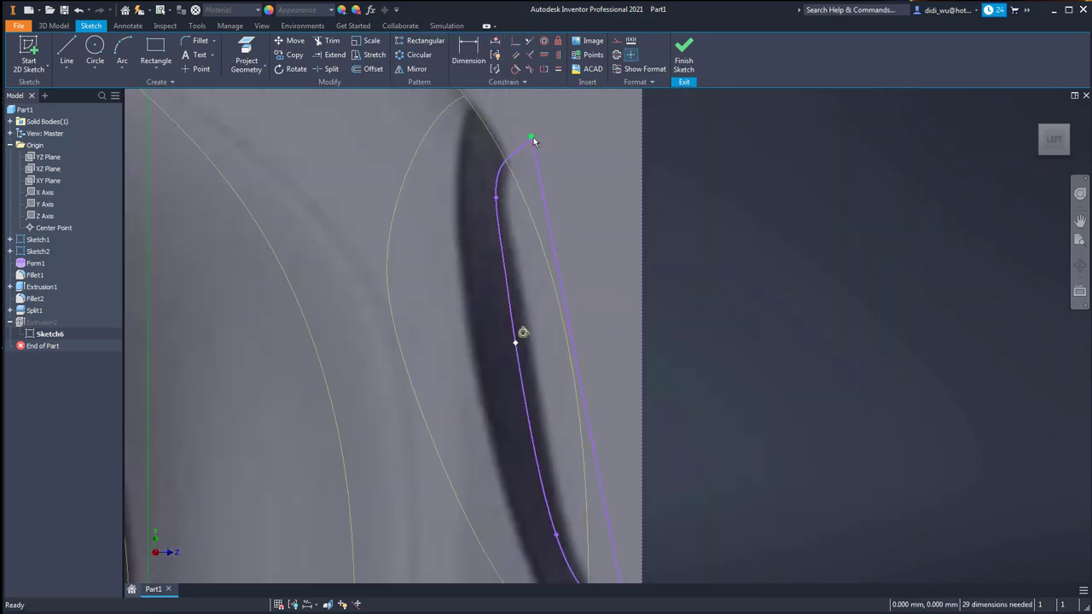
Reshape the upper end of the spline near its endpoint so it curves in at the top of the bezel
{"action": "left_click", "coordinate": [532, 138]}
{"action": "middle_click_drag", "start_coordinate": [562, 114], "coordinate": [556, 319]}
{"action": "scroll", "coordinate": [550, 283], "scroll_direction": "up", "scroll_amount": 6}
{"action": "left_click_drag", "start_coordinate": [599, 332], "coordinate": [650, 387]}
{"action": "scroll", "coordinate": [653, 397], "scroll_direction": "down", "scroll_amount": 2}
{"action": "middle_click_drag", "start_coordinate": [655, 408], "coordinate": [617, 160]}
{"action": "left_click_drag", "start_coordinate": [612, 138], "coordinate": [594, 191]}
Adjust the lower end of the spline just outside the body and activate the tangent handle on its lower endpoint
{"action": "scroll", "coordinate": [594, 192], "scroll_direction": "down", "scroll_amount": 3}
{"action": "middle_click_drag", "start_coordinate": [597, 520], "coordinate": [541, 105]}
{"action": "middle_click_drag", "start_coordinate": [629, 556], "coordinate": [529, 393]}
{"action": "left_click_drag", "start_coordinate": [528, 393], "coordinate": [532, 393]}
{"action": "right_click", "coordinate": [521, 369]}
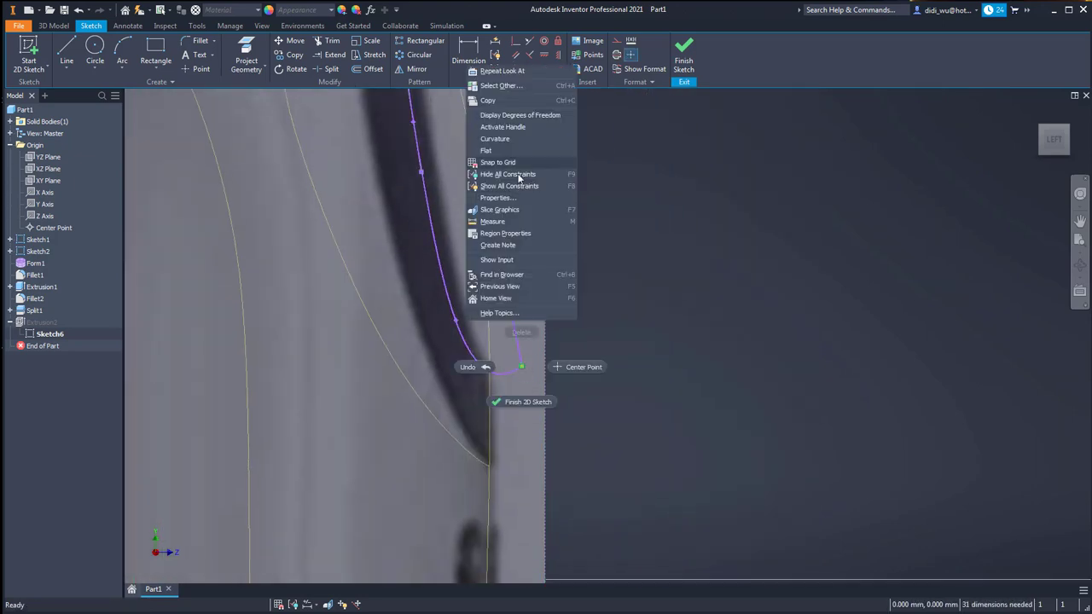
{"action": "left_click", "coordinate": [503, 126]}
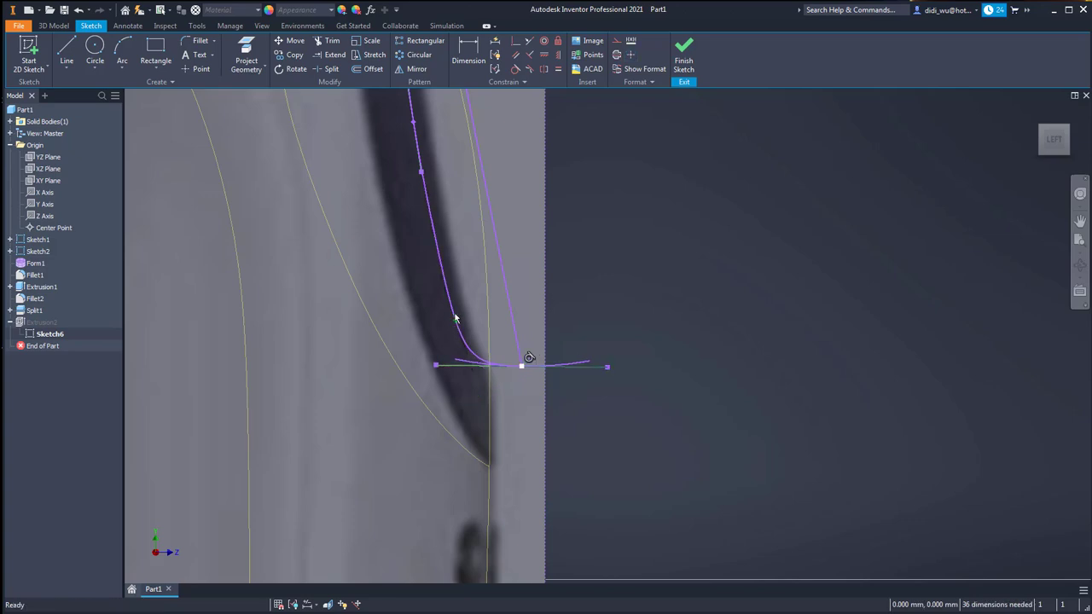